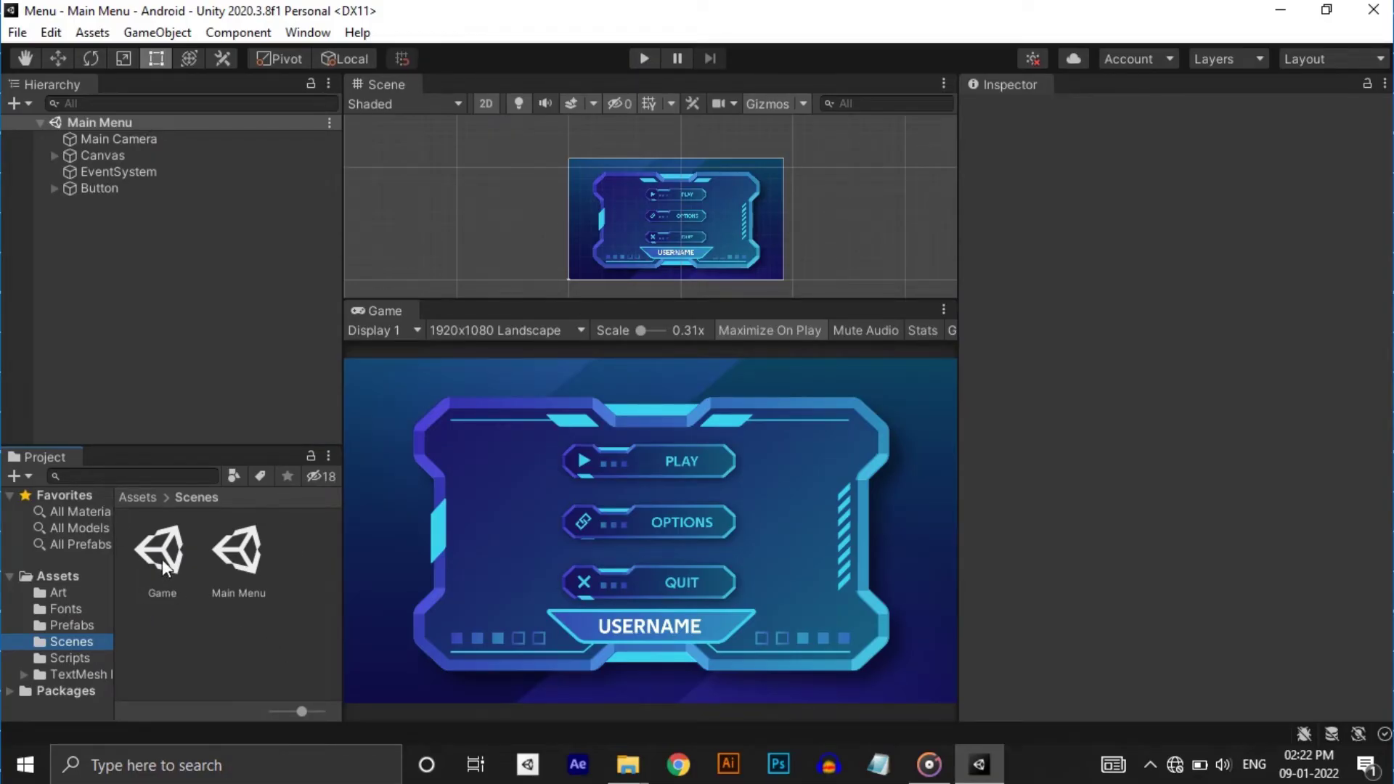
- Open the Main Menu scene and preview the demo, bringing up and confirming the quit prompt
{"action": "left_click", "coordinate": [232, 552]}
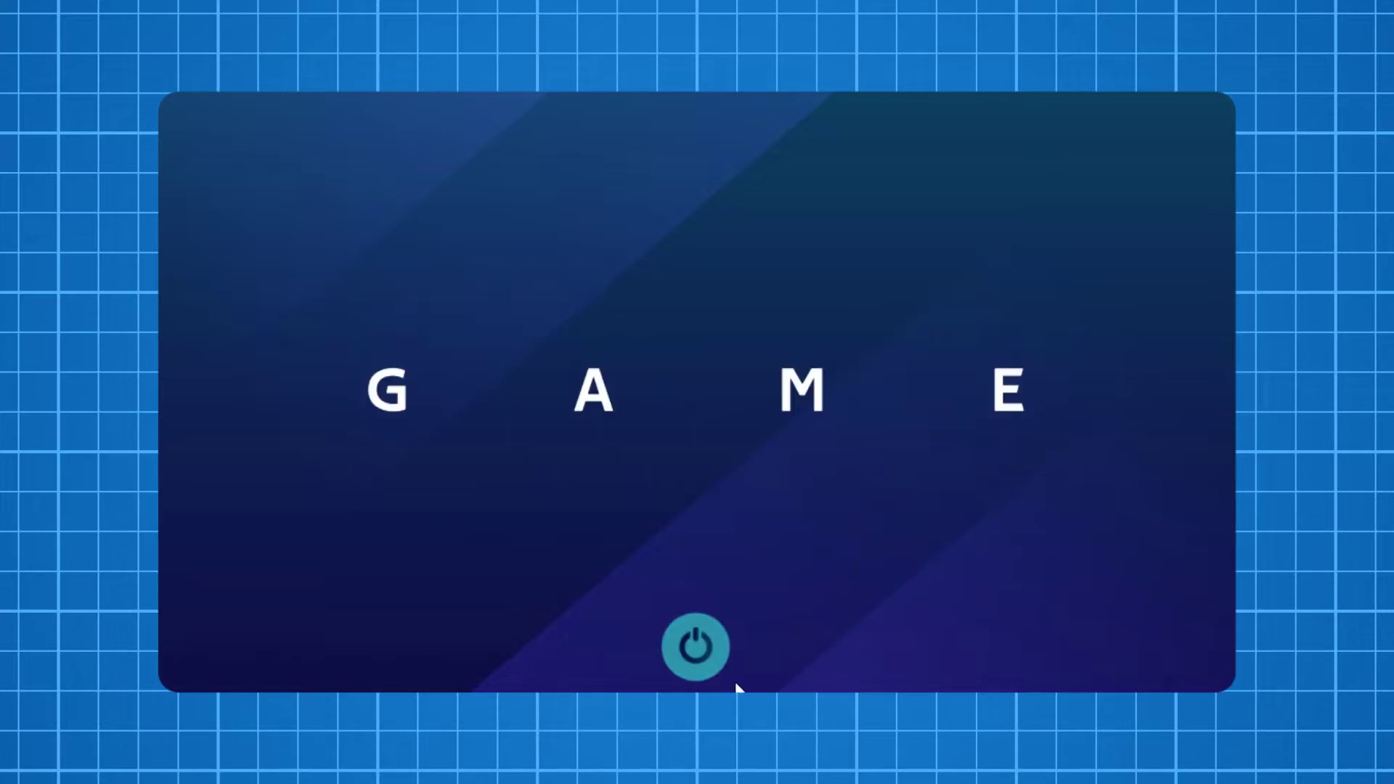
{"action": "left_click", "coordinate": [694, 644]}
{"action": "left_click", "coordinate": [544, 488]}
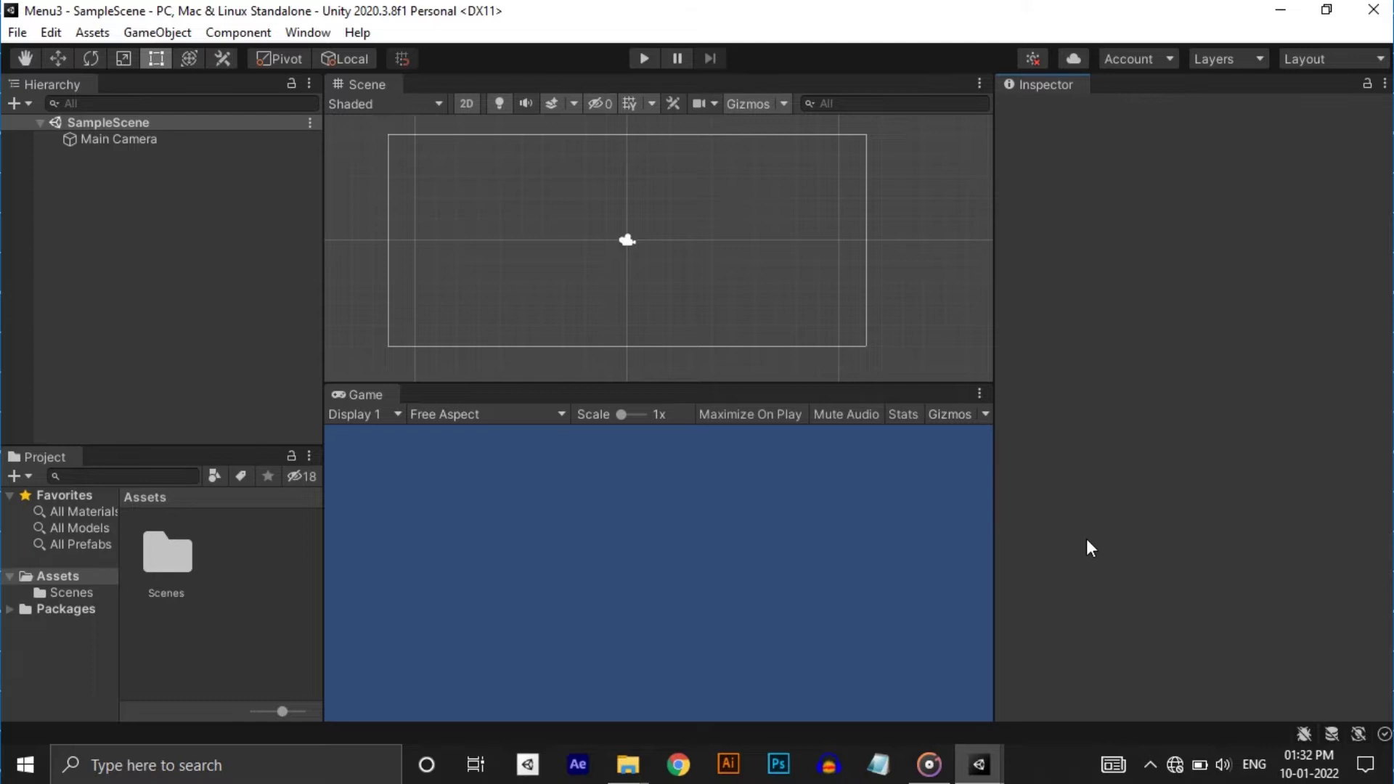
- Set the Game view to Full HD (1920x1080) and give the Scene view slightly more room
{"action": "left_click", "coordinate": [501, 411]}
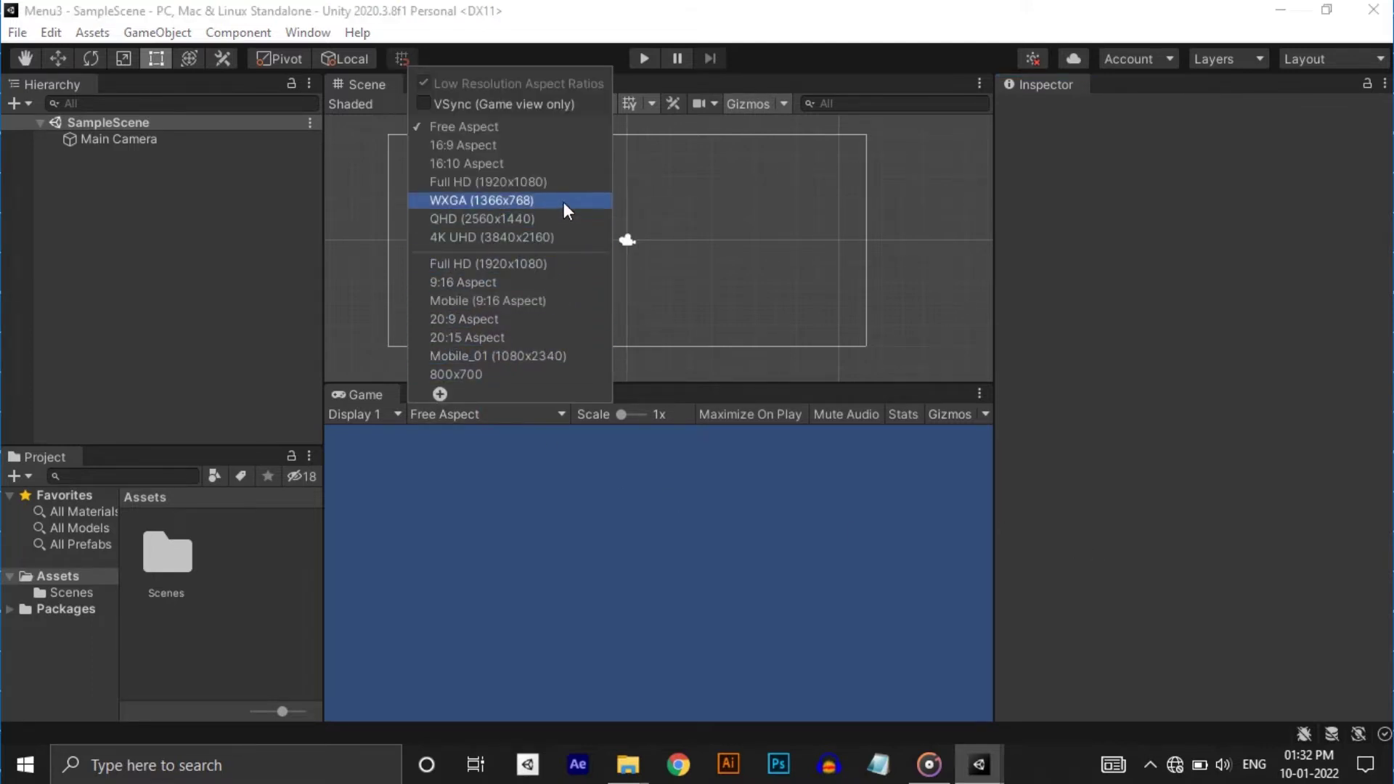
{"action": "left_click", "coordinate": [570, 182]}
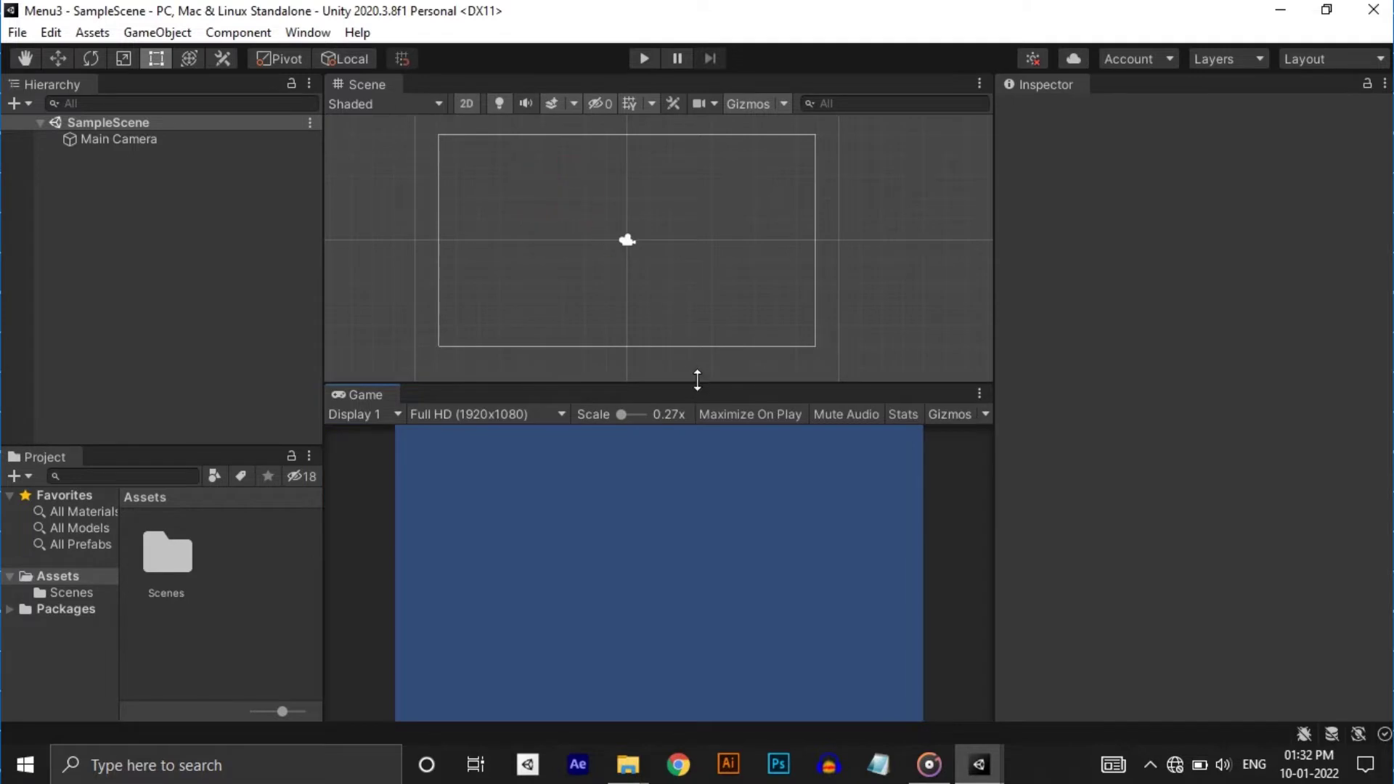
{"action": "left_click_drag", "start_coordinate": [698, 375], "coordinate": [698, 382]}
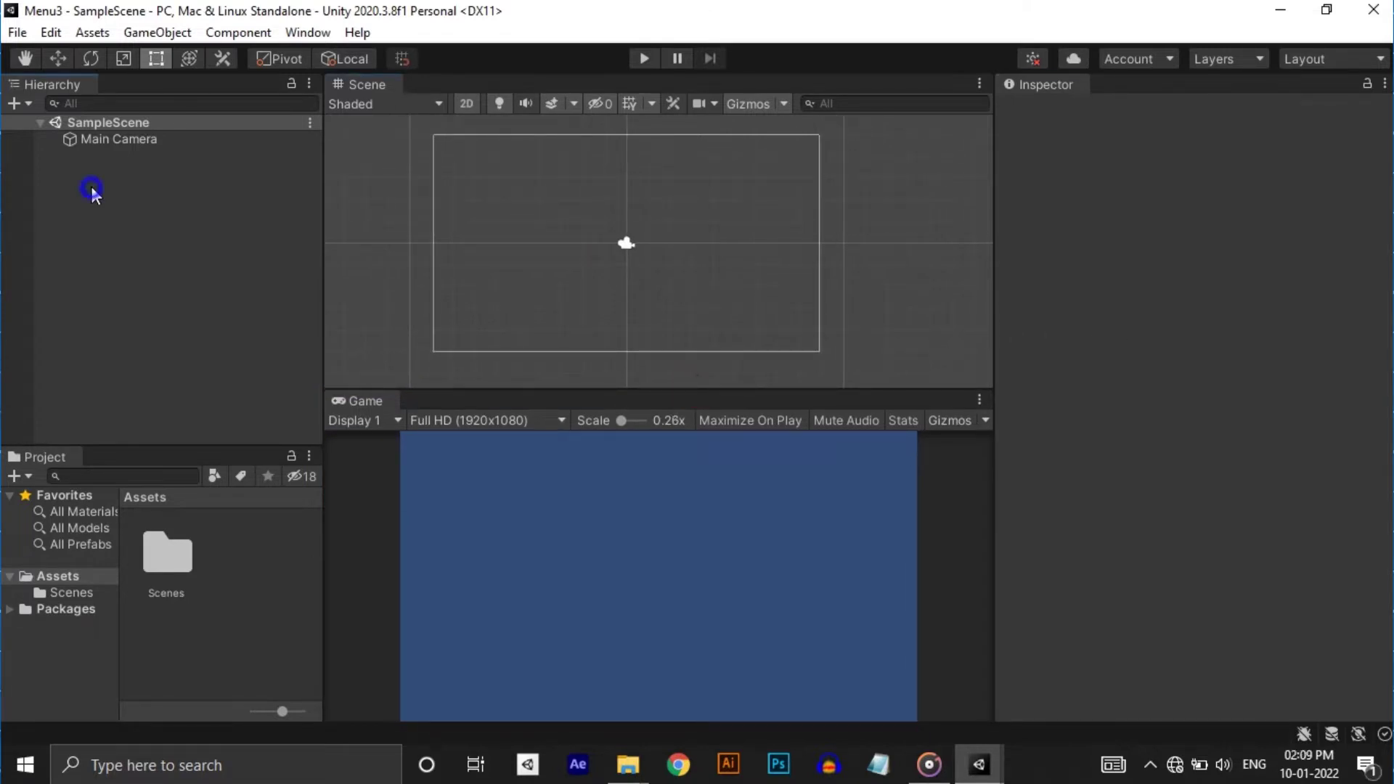
- Create a UI Canvas set to Scale With Screen Size with a 1920 x 1080 reference resolution
{"action": "right_click", "coordinate": [92, 189]}
{"action": "mouse_move", "coordinate": [159, 585]}
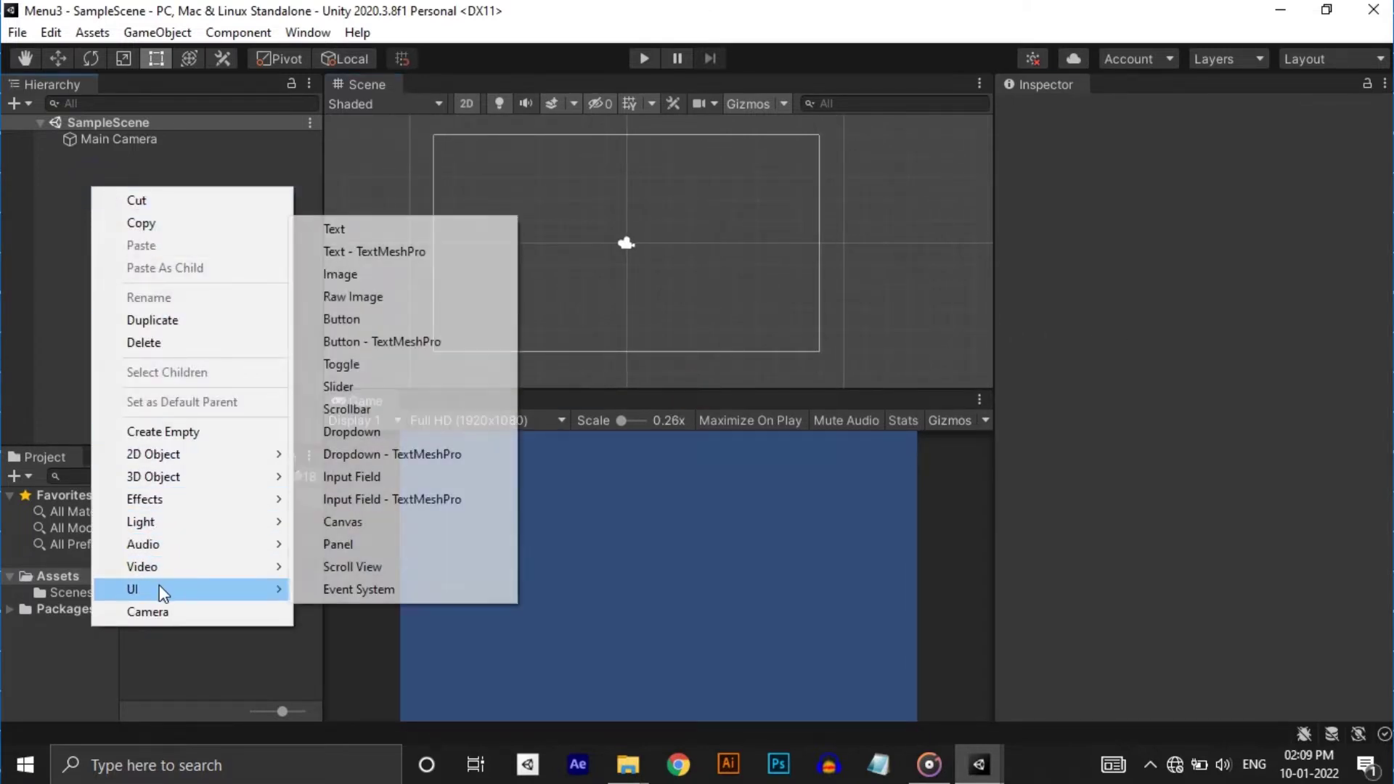
{"action": "left_click", "coordinate": [399, 522]}
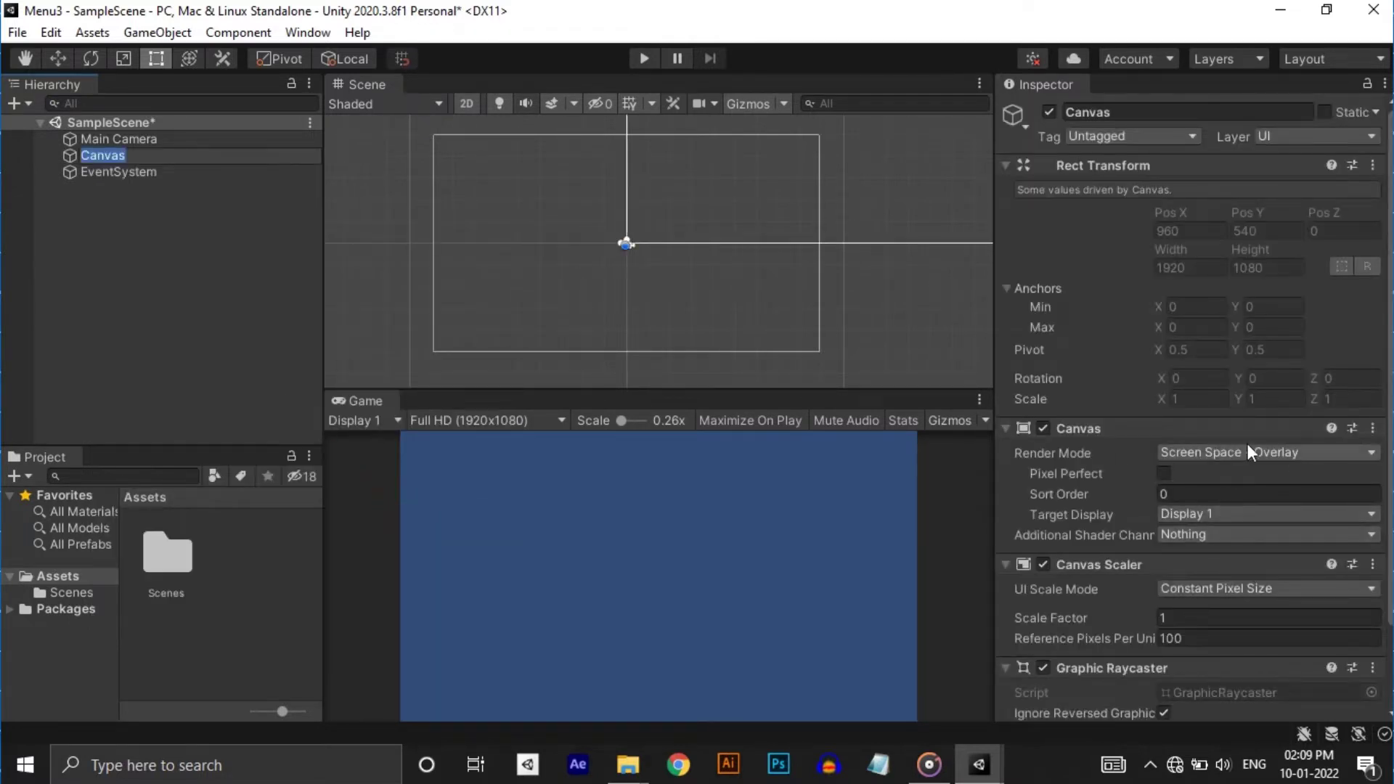
{"action": "left_click", "coordinate": [1248, 589]}
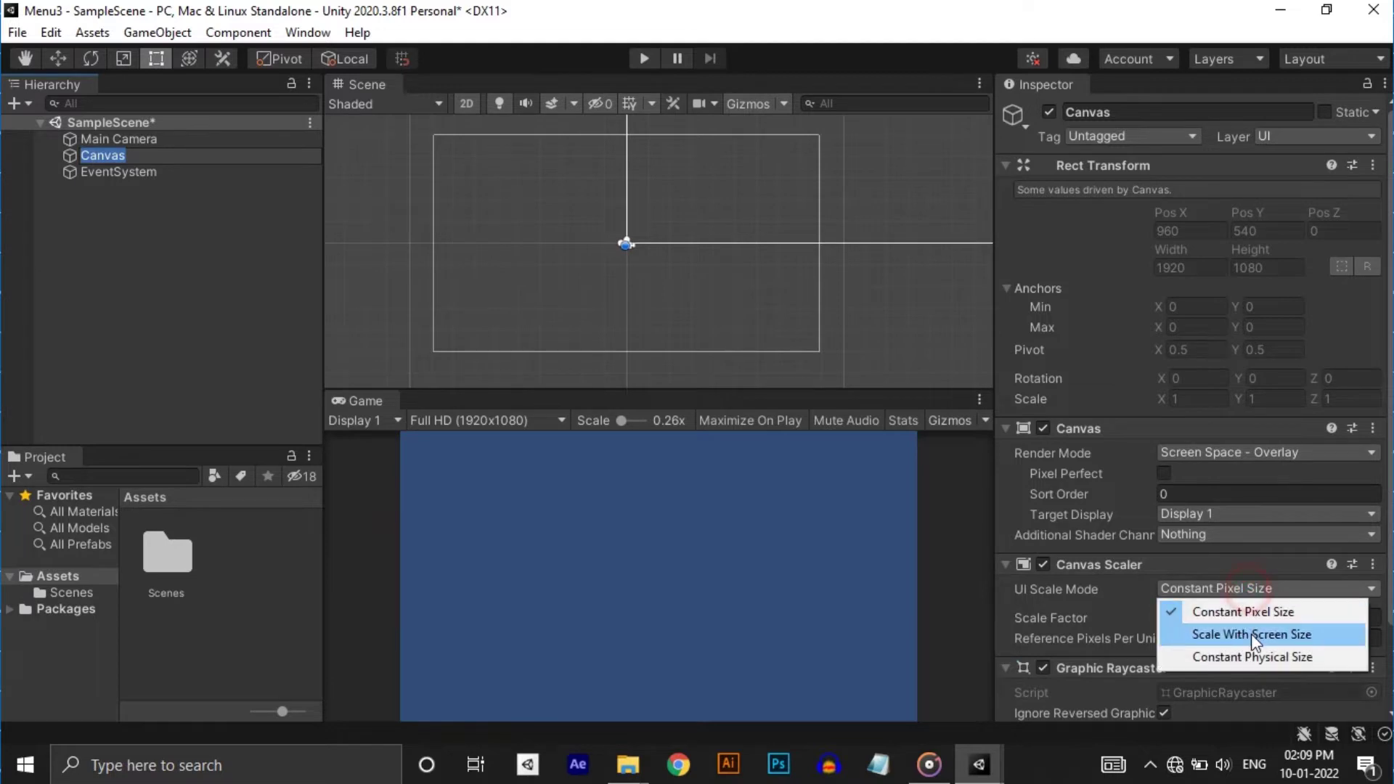
{"action": "left_click", "coordinate": [1252, 639]}
{"action": "left_click", "coordinate": [1136, 614]}
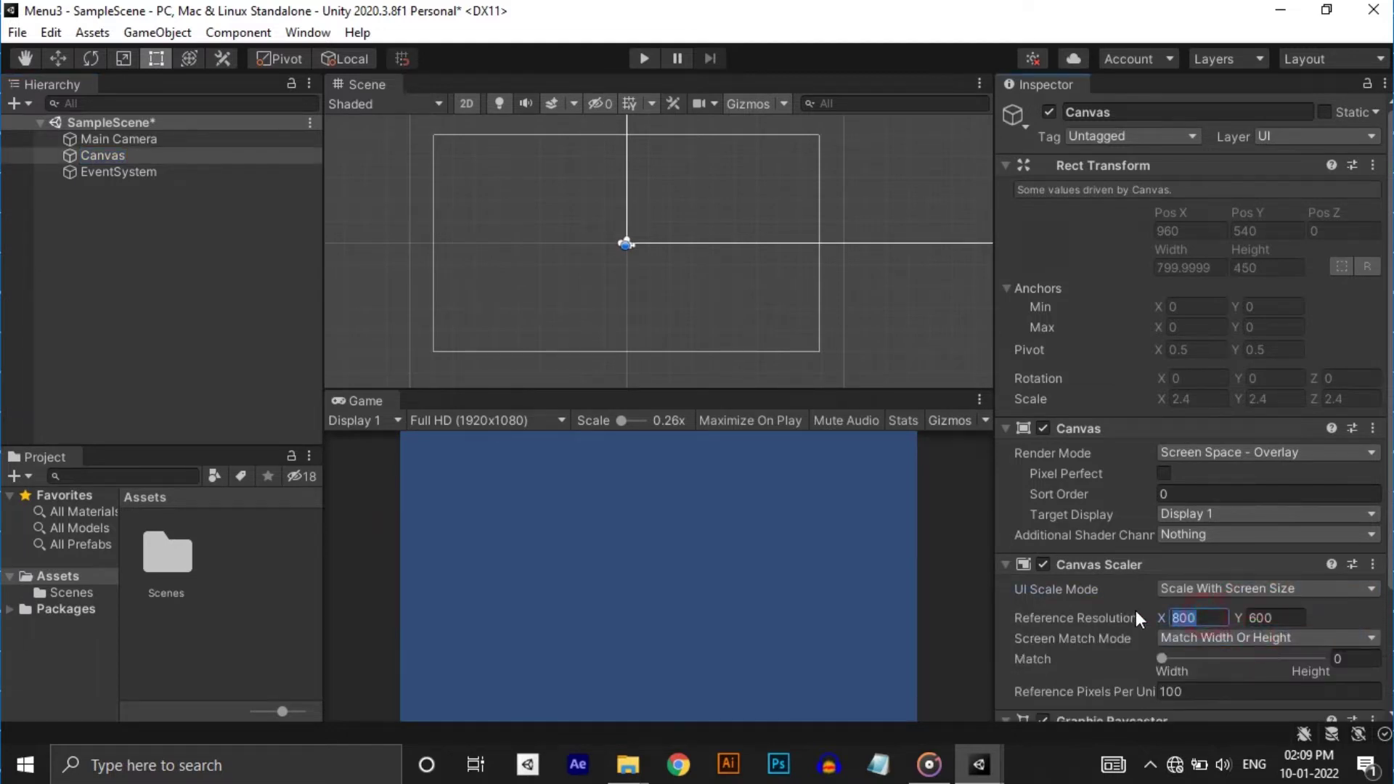
{"action": "type", "text": "1920"}
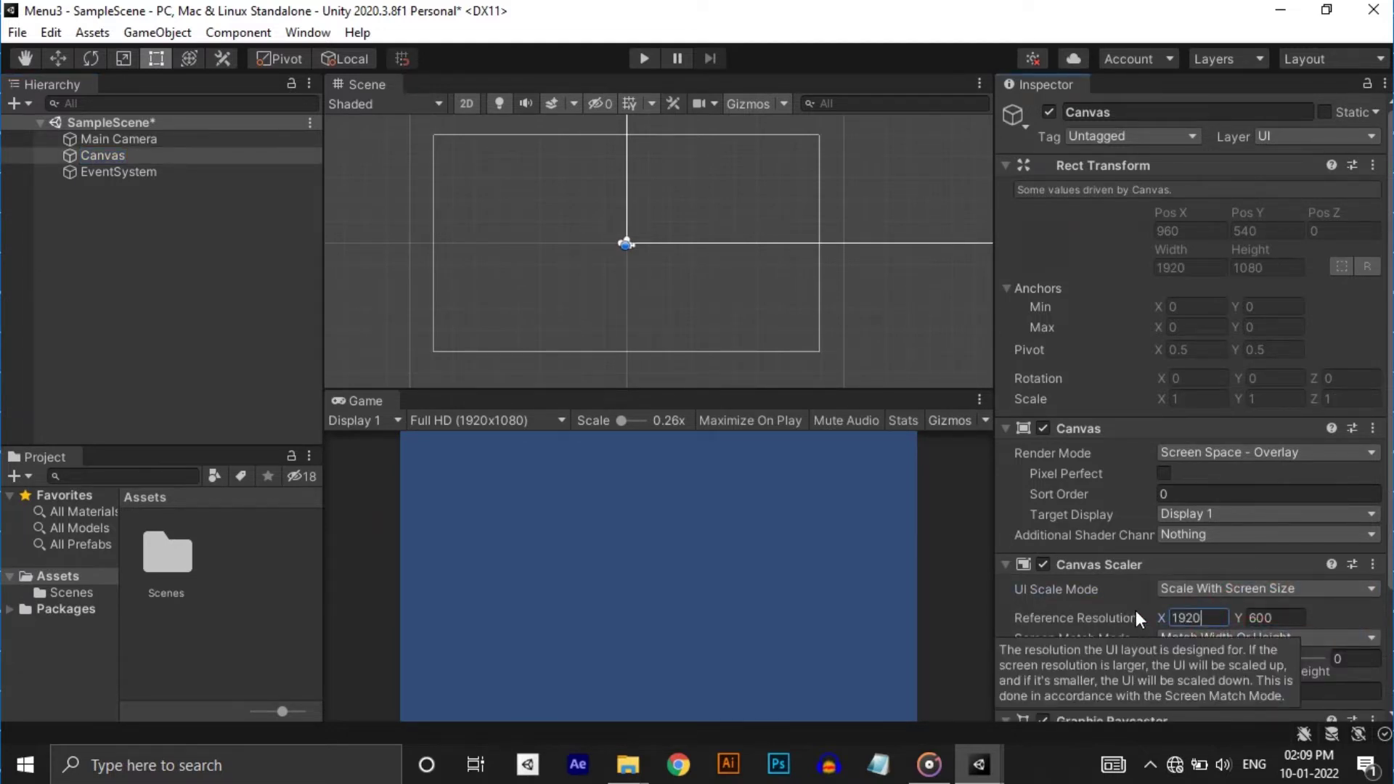
{"action": "key", "text": "Tab"}
{"action": "type", "text": "1080"}
- Add a Panel under the Canvas using the BG sprite at full 255 alpha
{"action": "right_click", "coordinate": [154, 155]}
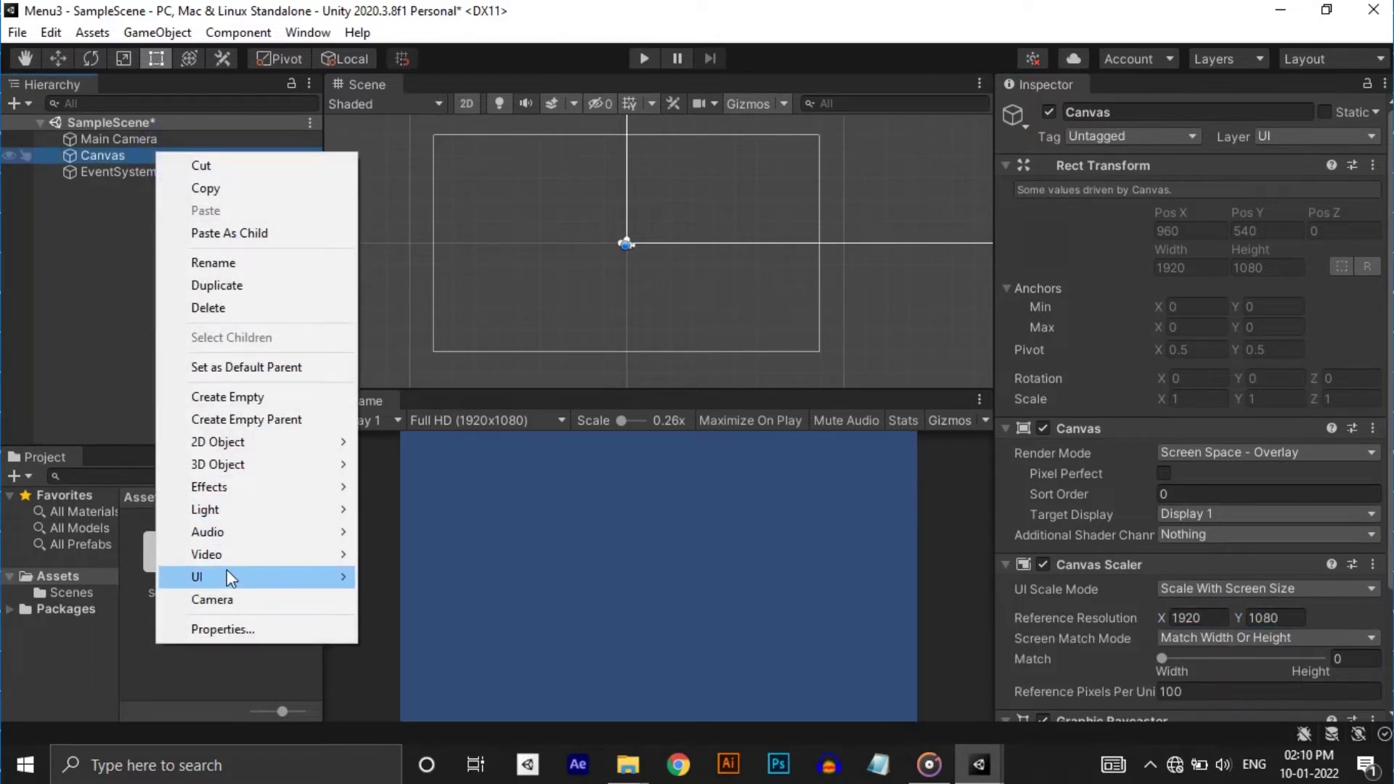
{"action": "mouse_move", "coordinate": [229, 583]}
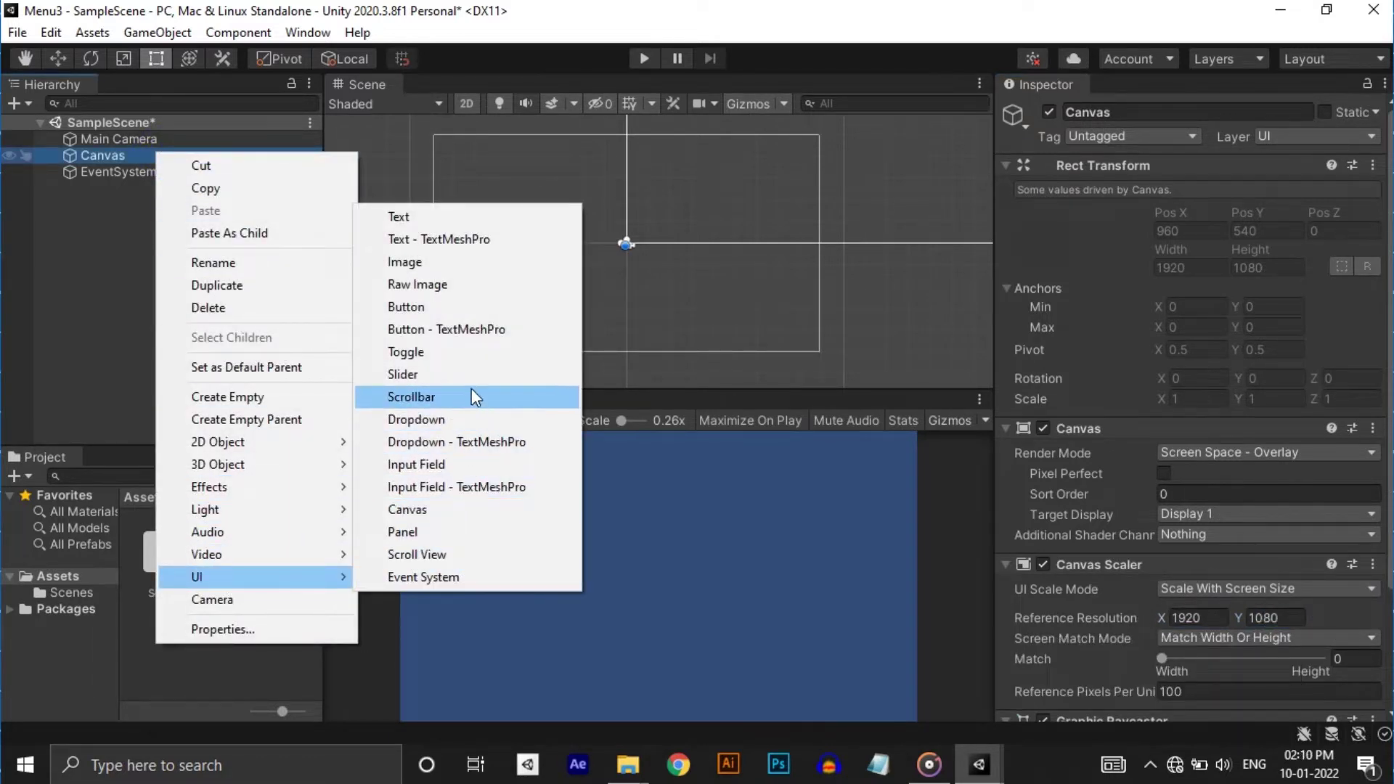
{"action": "left_click", "coordinate": [469, 533]}
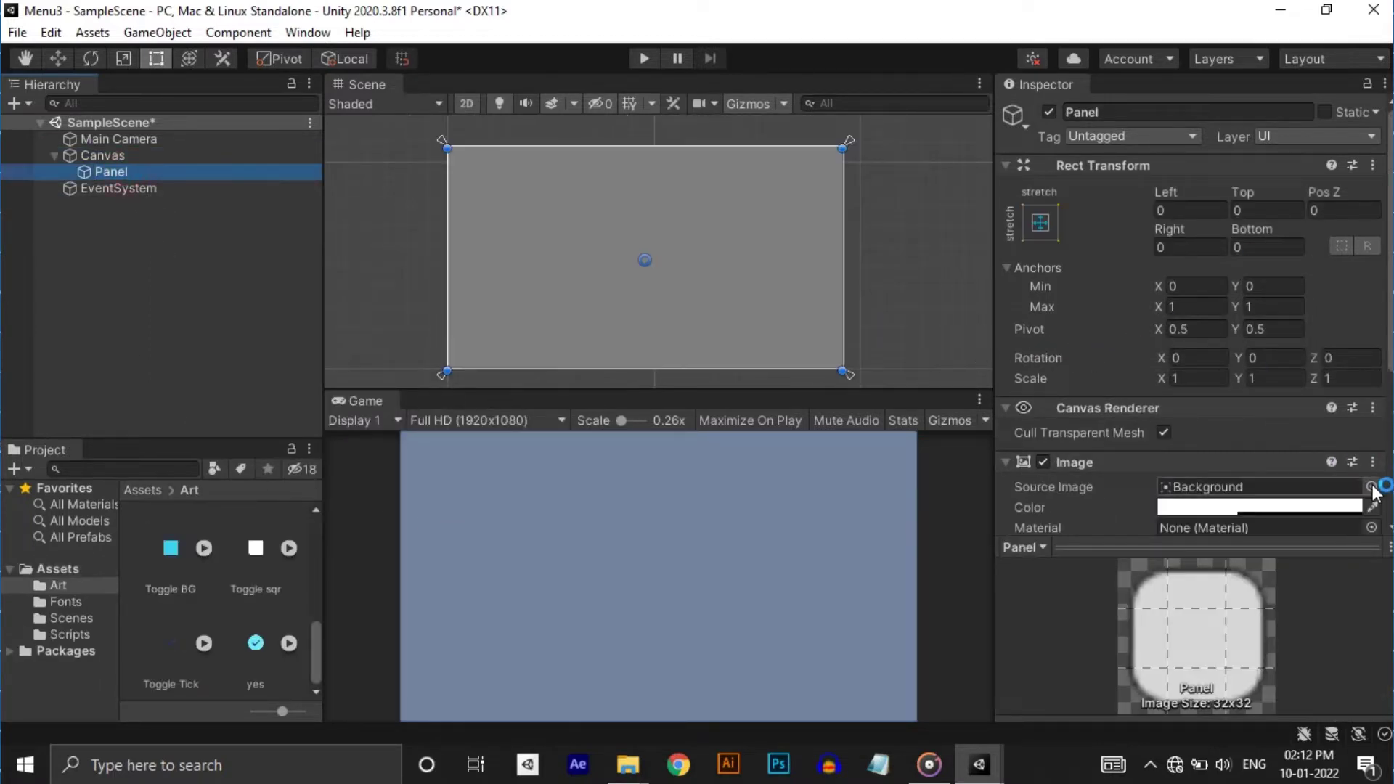
{"action": "left_click", "coordinate": [1372, 486]}
{"action": "double_click", "coordinate": [548, 437]}
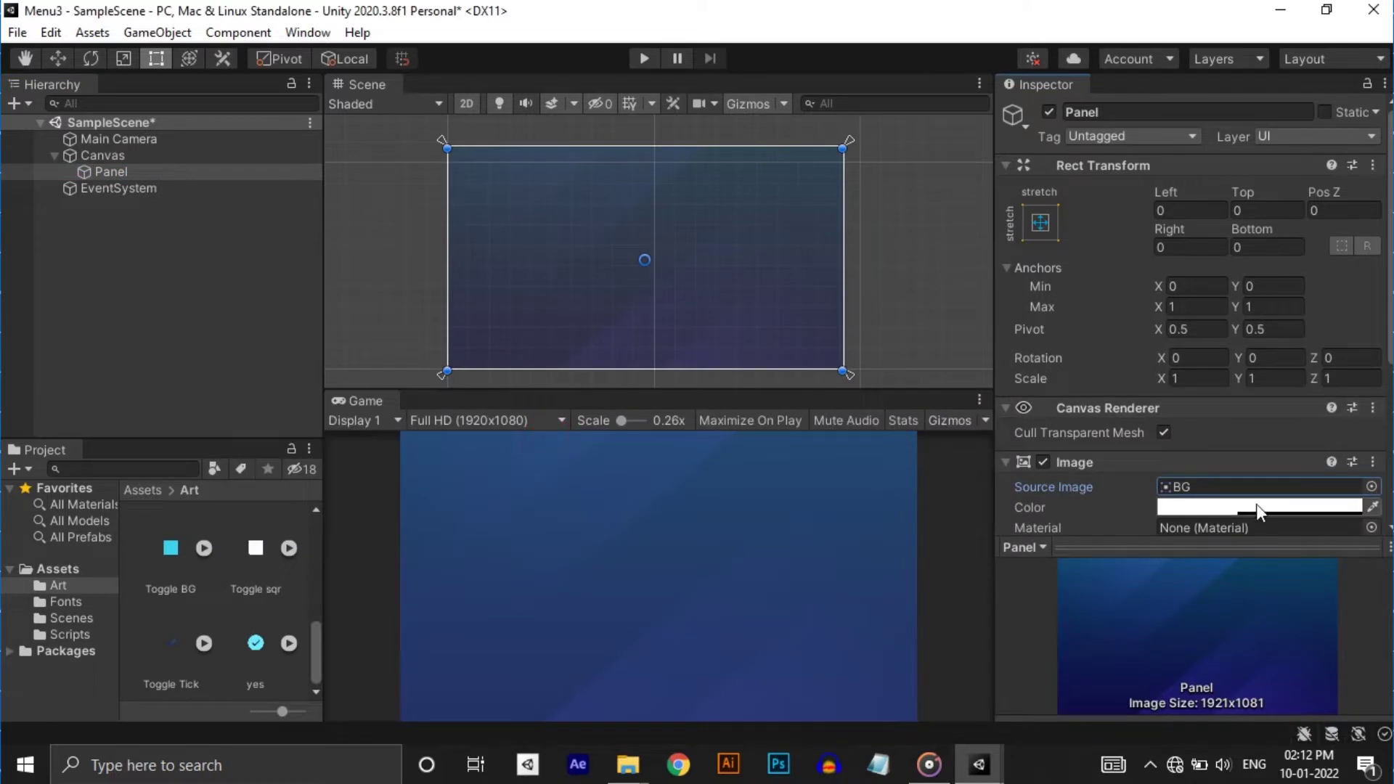
{"action": "left_click", "coordinate": [1256, 507]}
{"action": "left_click_drag", "start_coordinate": [1236, 649], "coordinate": [1327, 648]}
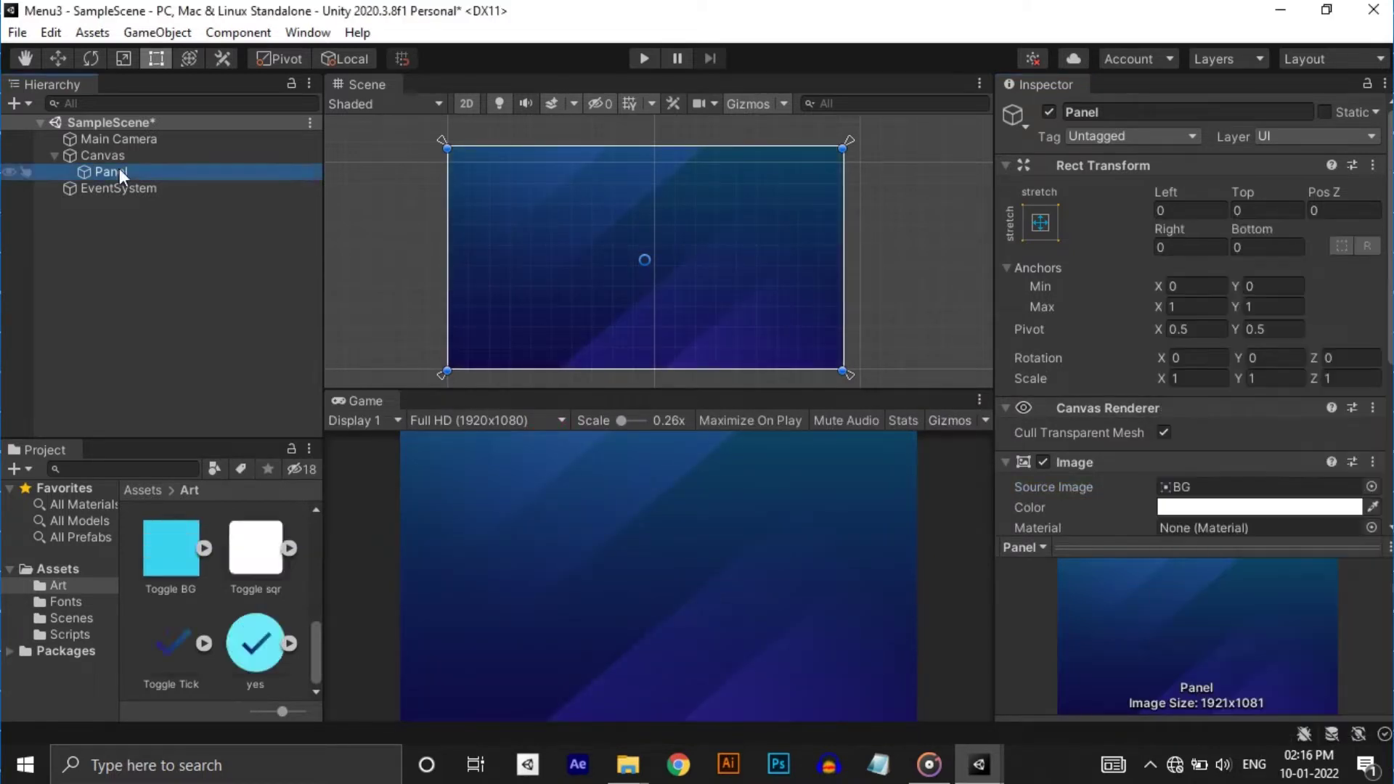
- Add an Image under the Panel with the Panel frame sprite at its native size
{"action": "right_click", "coordinate": [119, 173]}
{"action": "mouse_move", "coordinate": [186, 679]}
{"action": "left_click", "coordinate": [363, 277]}
{"action": "left_click", "coordinate": [1371, 487]}
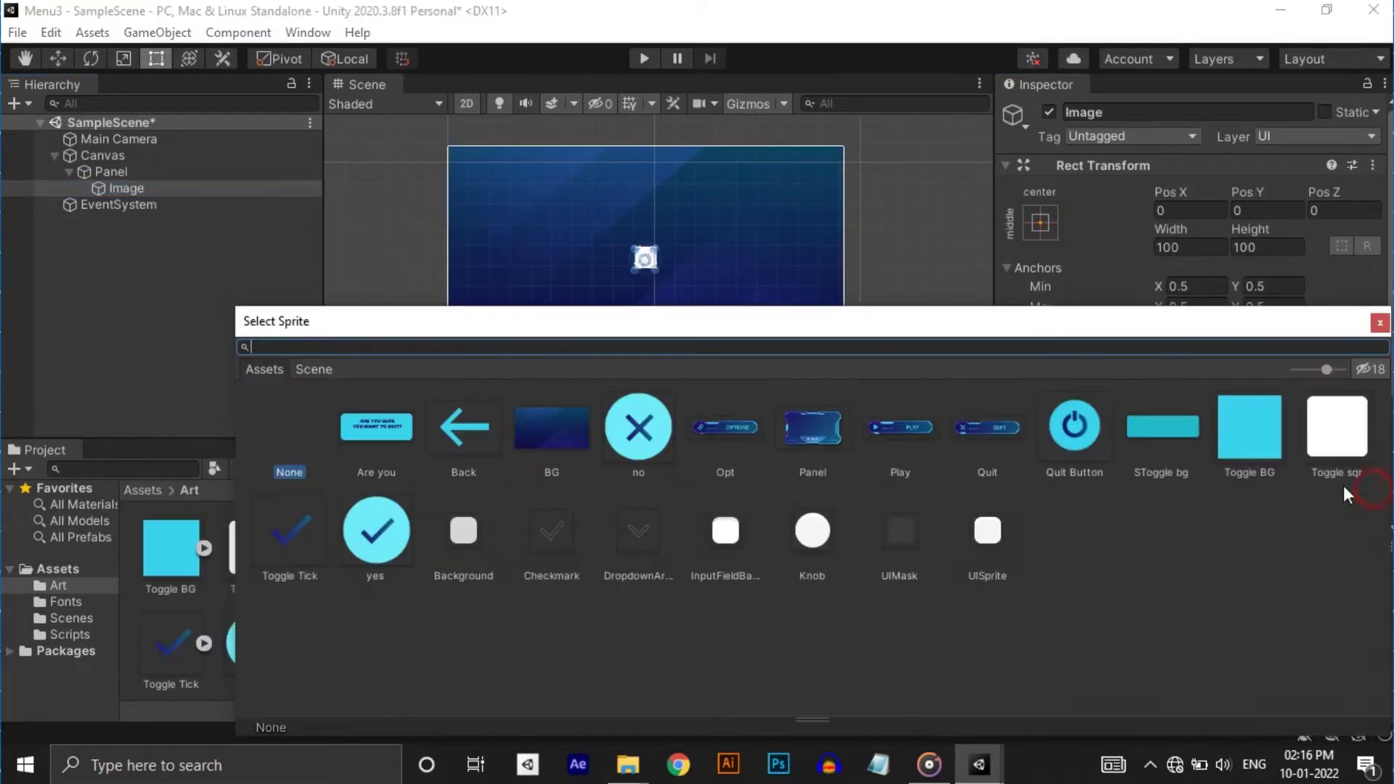
{"action": "double_click", "coordinate": [812, 428]}
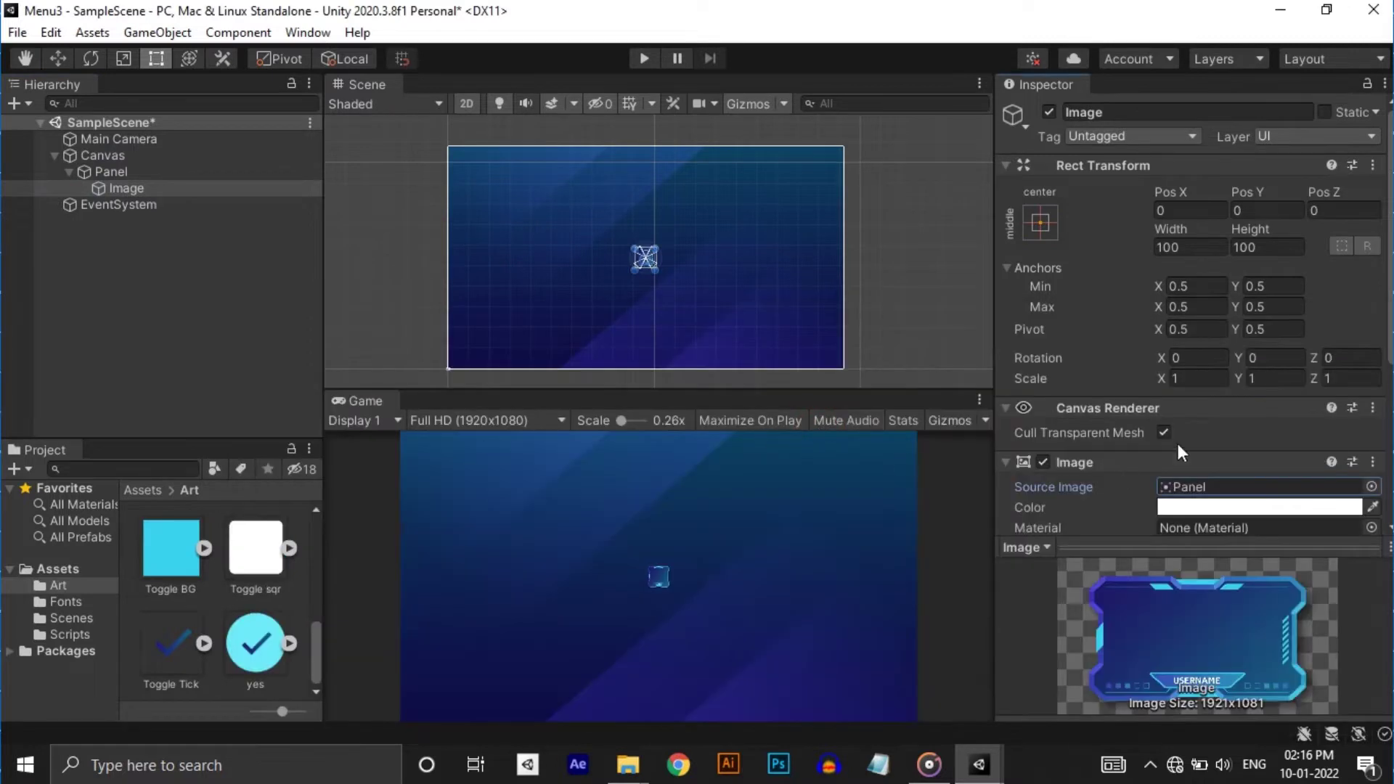
{"action": "scroll", "coordinate": [1179, 444], "scroll_direction": "down", "scroll_amount": 5}
{"action": "left_click", "coordinate": [1195, 399]}
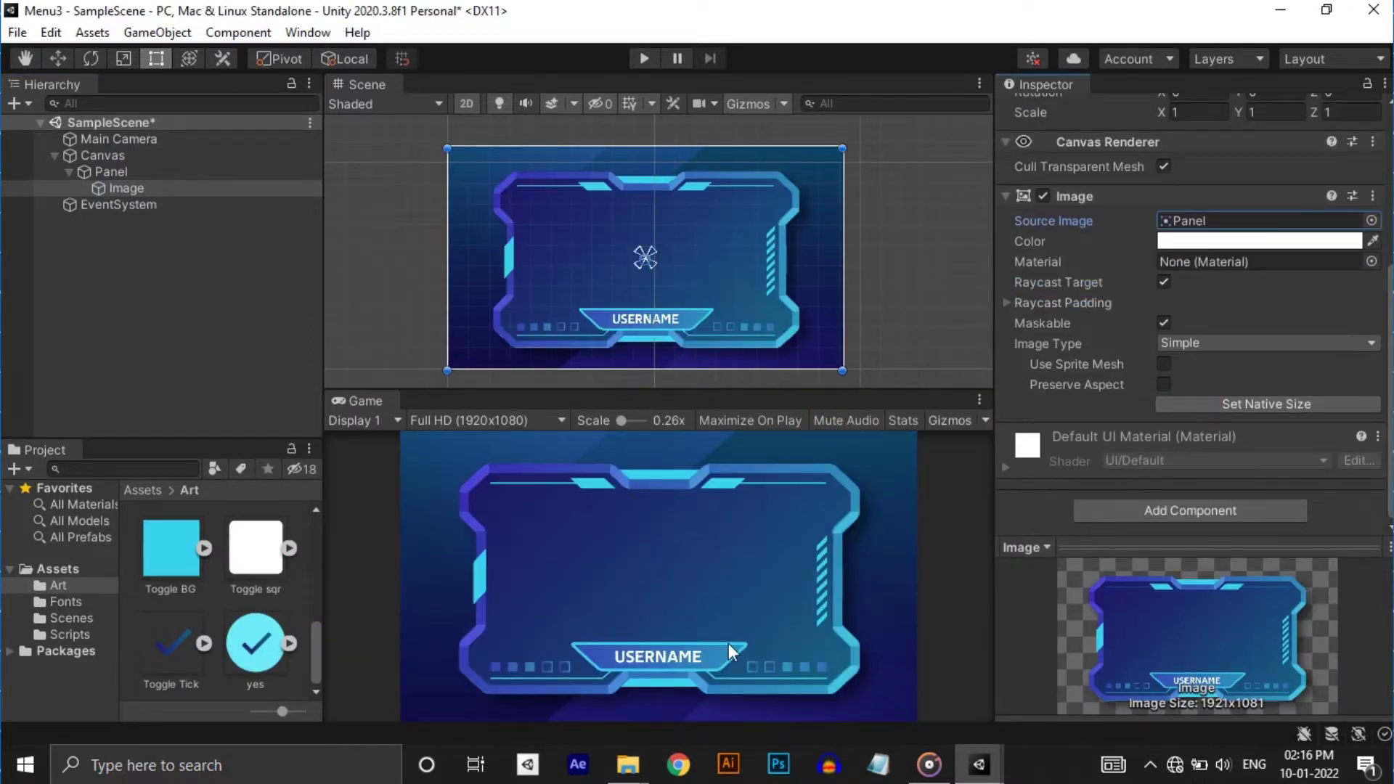
- Rename the frame image to Menu BG
{"action": "right_click", "coordinate": [150, 187]}
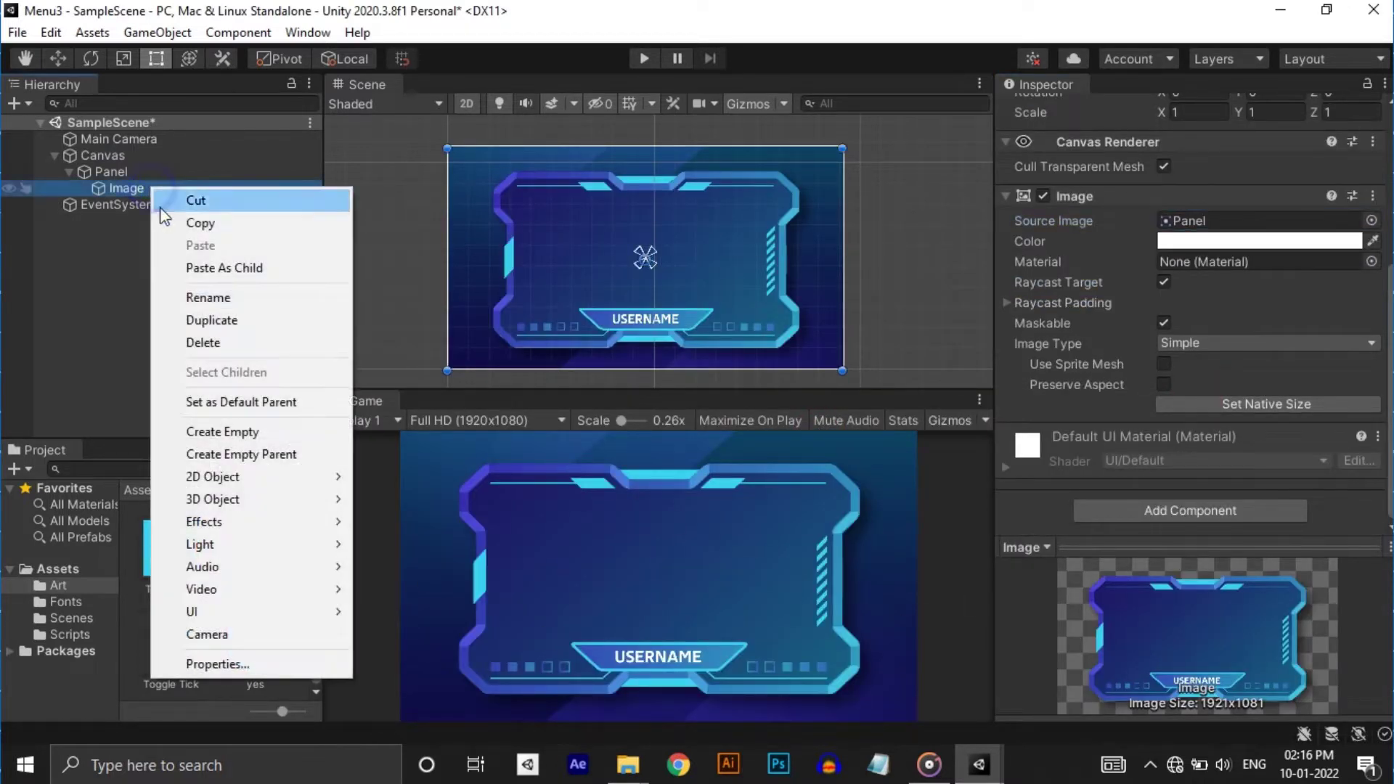
{"action": "left_click", "coordinate": [263, 295]}
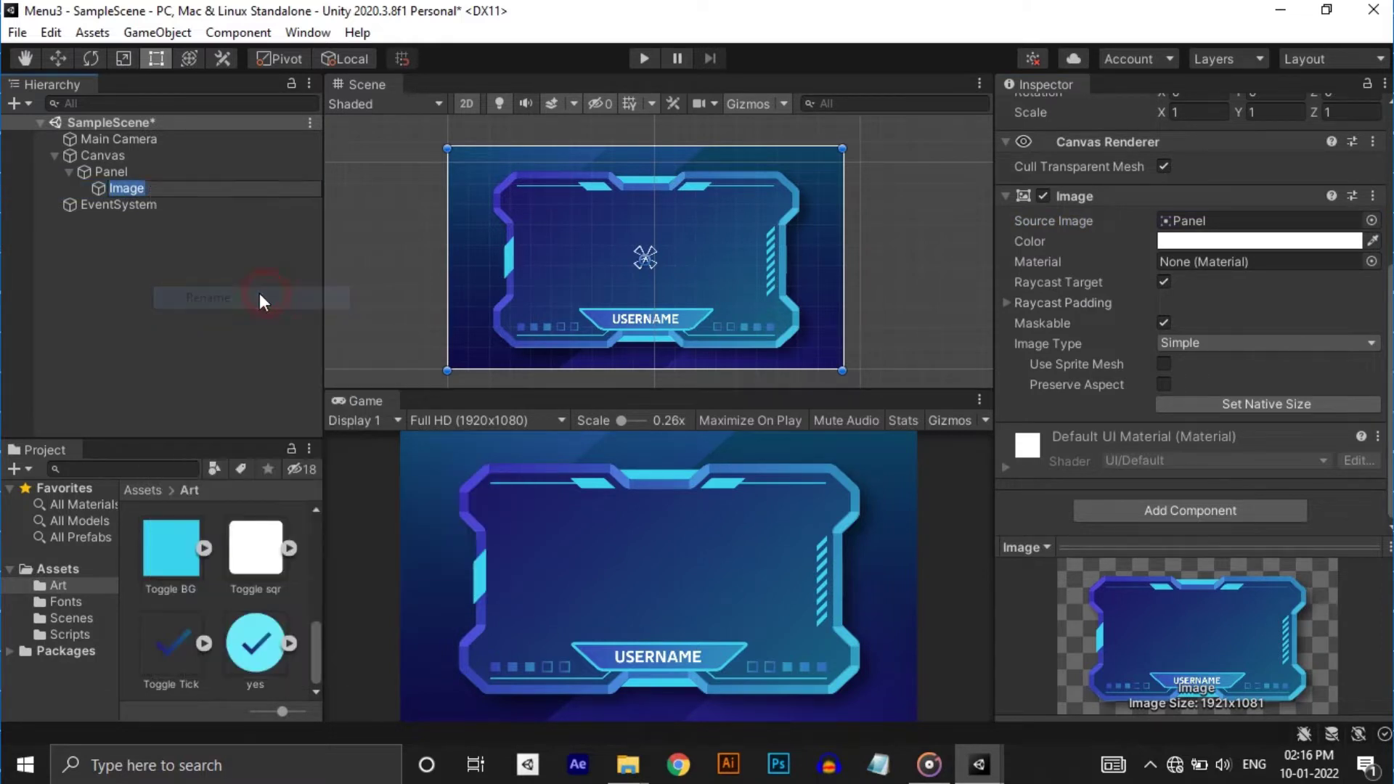
{"action": "type", "text": "Menu"}
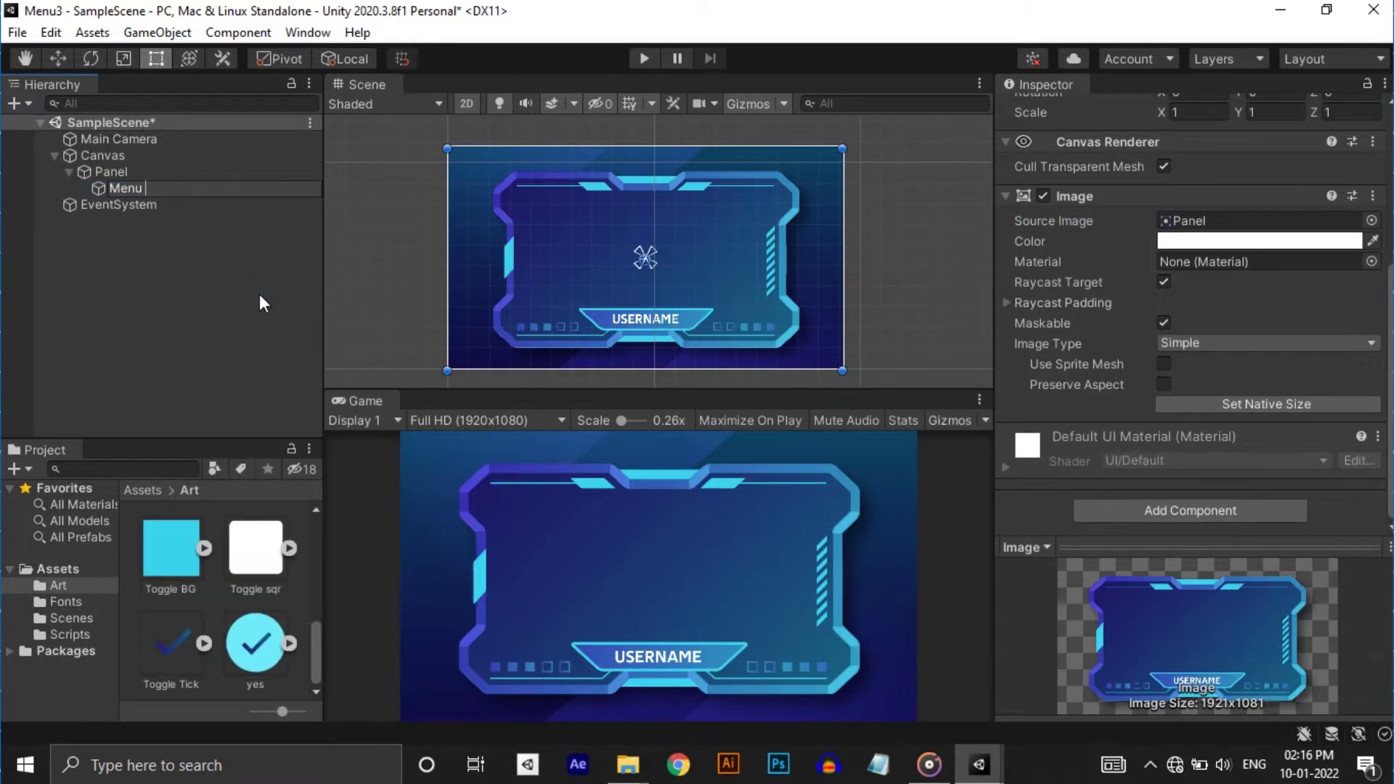
{"action": "type", "text": " BG"}
{"action": "left_click", "coordinate": [251, 292]}
- Create an empty child object under Menu BG named Main Menu
{"action": "right_click", "coordinate": [172, 186]}
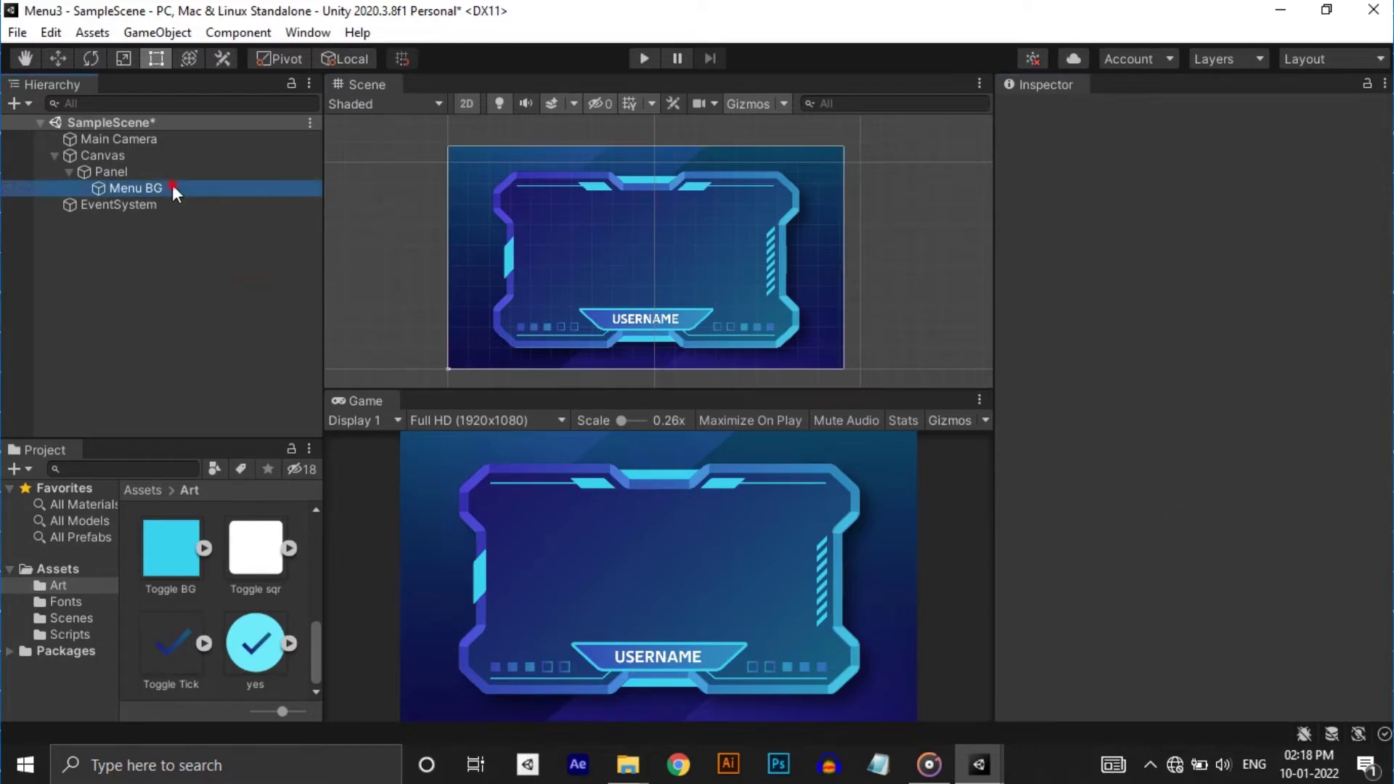
{"action": "left_click", "coordinate": [243, 429]}
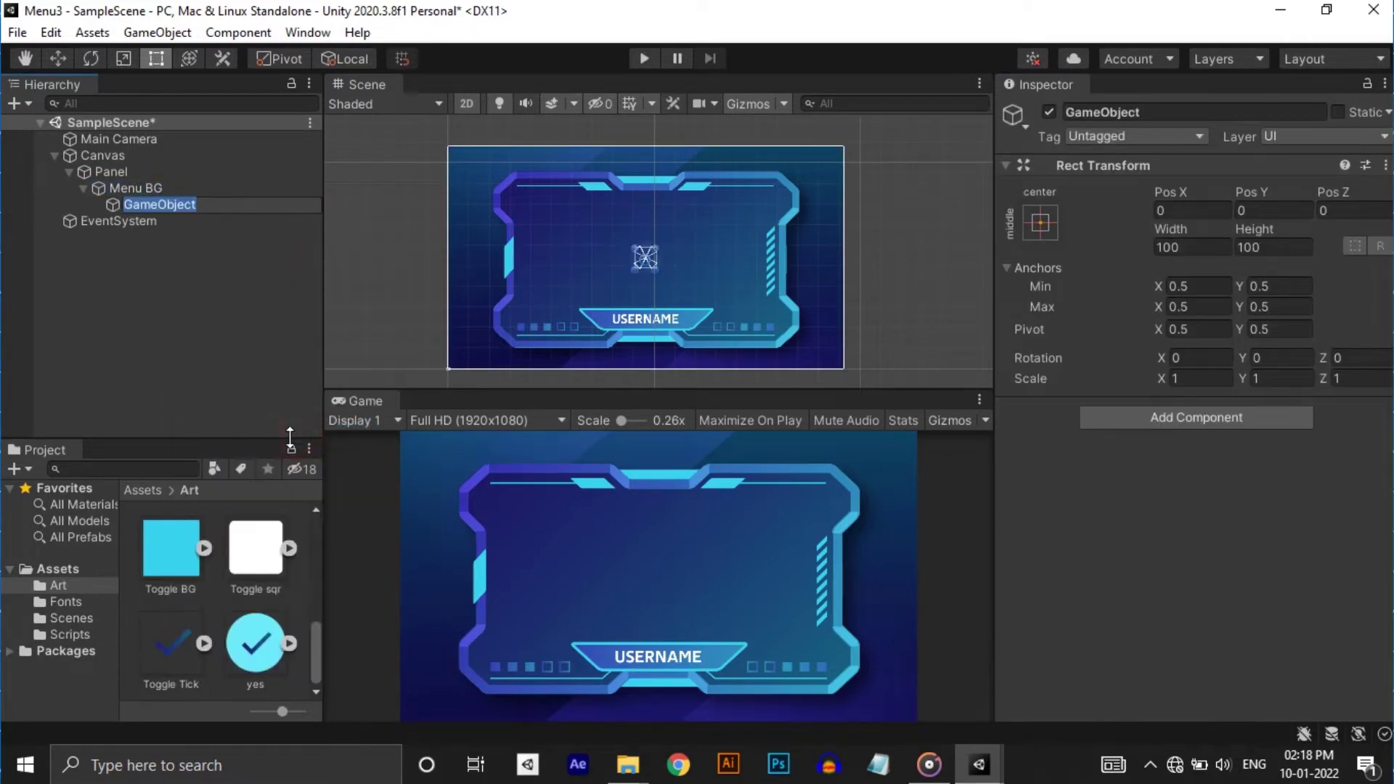
{"action": "type", "text": "Main Menu"}
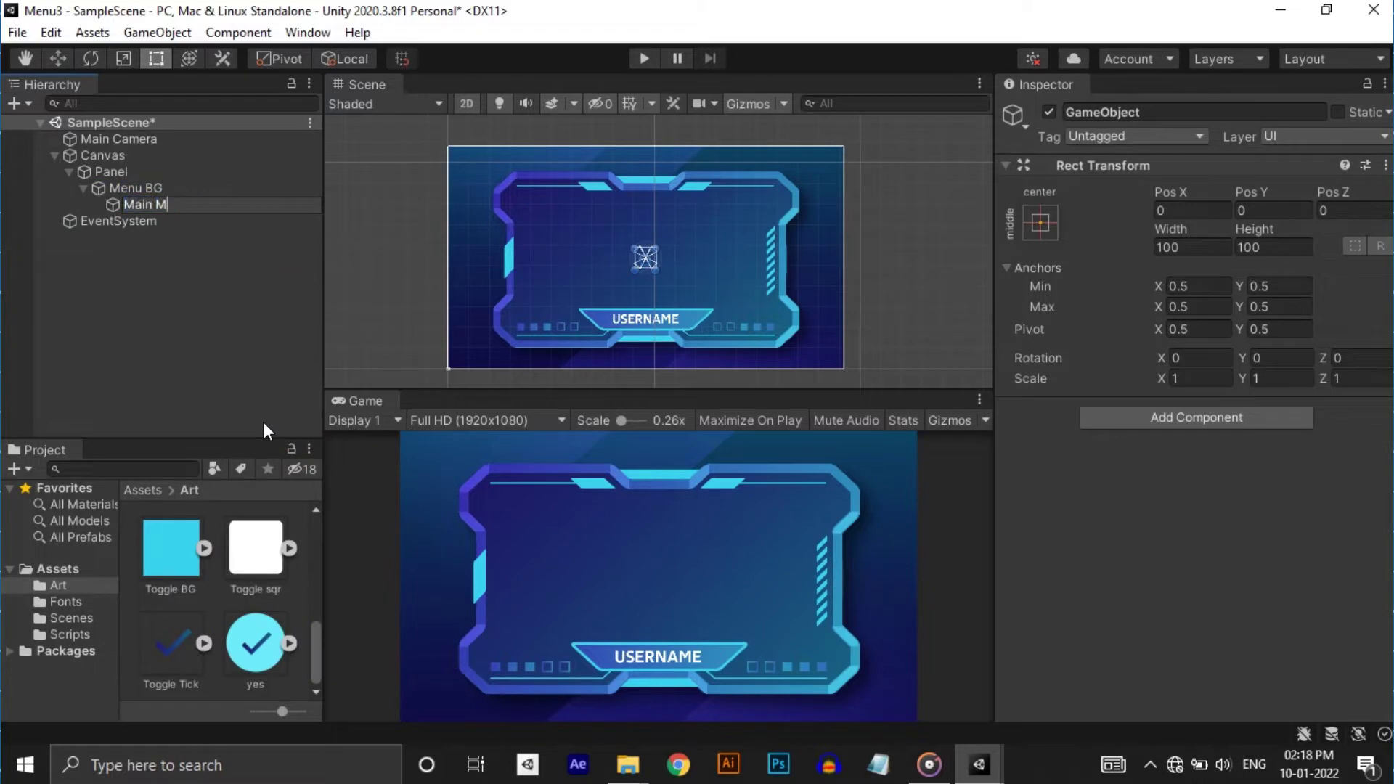
{"action": "left_click", "coordinate": [262, 421]}
- Duplicate Main Menu and rename the copy Options Menu
{"action": "left_click", "coordinate": [157, 204]}
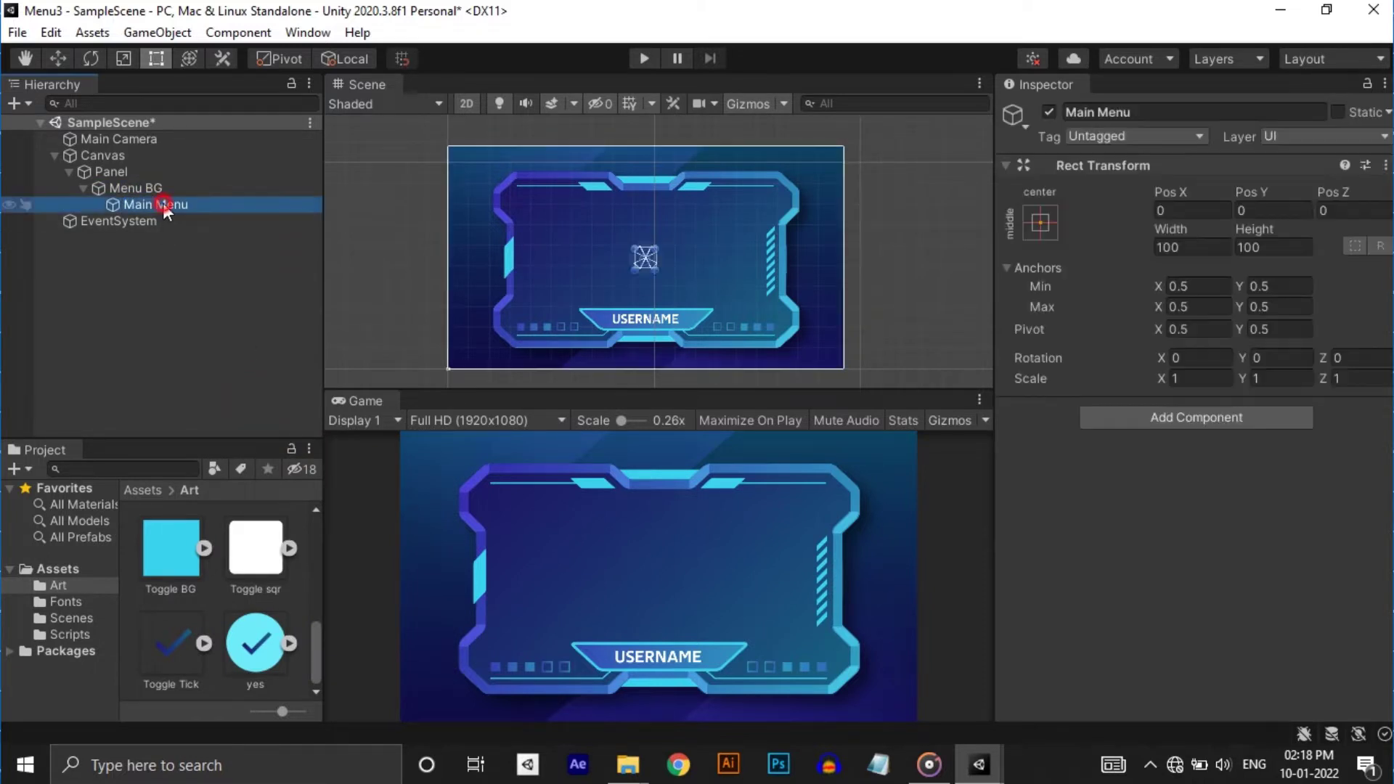
{"action": "key", "text": "ctrl+d"}
{"action": "right_click", "coordinate": [175, 220]}
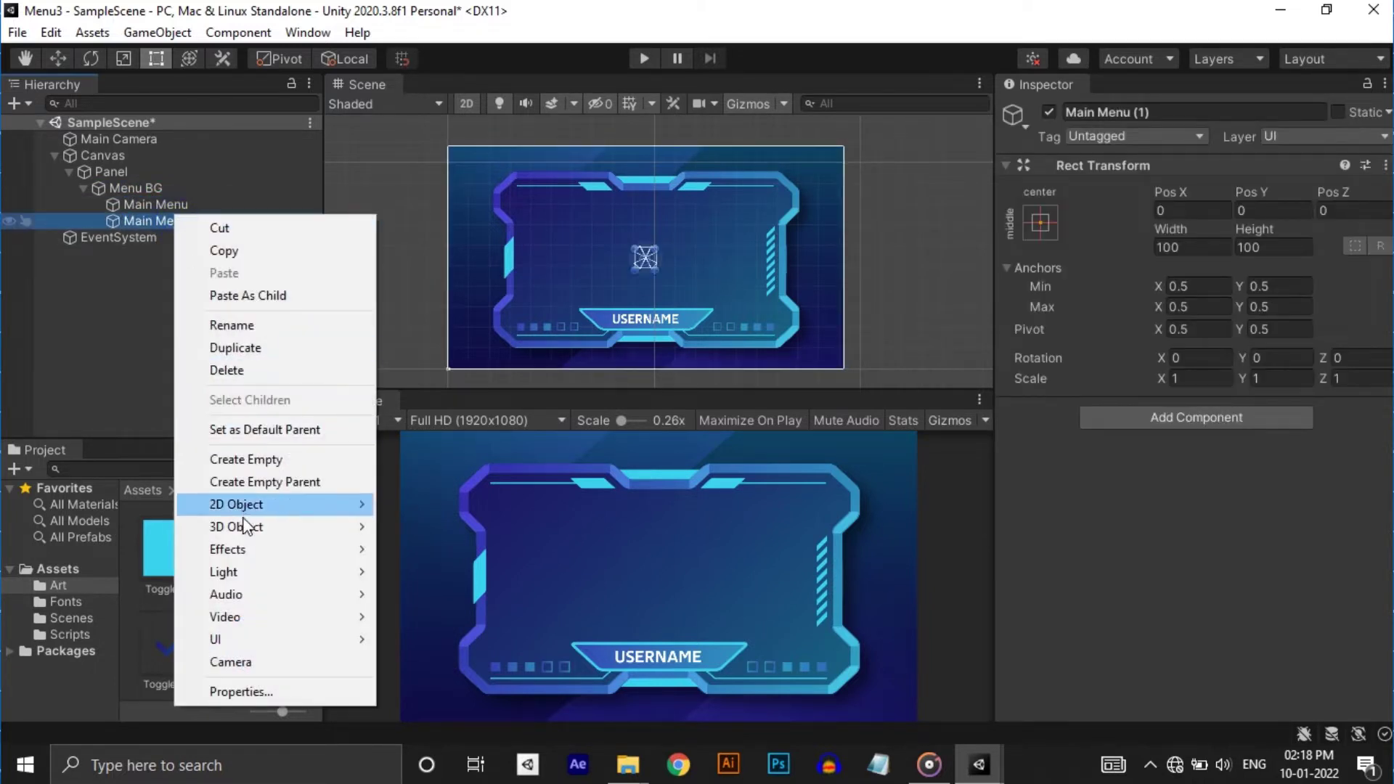
{"action": "left_click", "coordinate": [254, 326]}
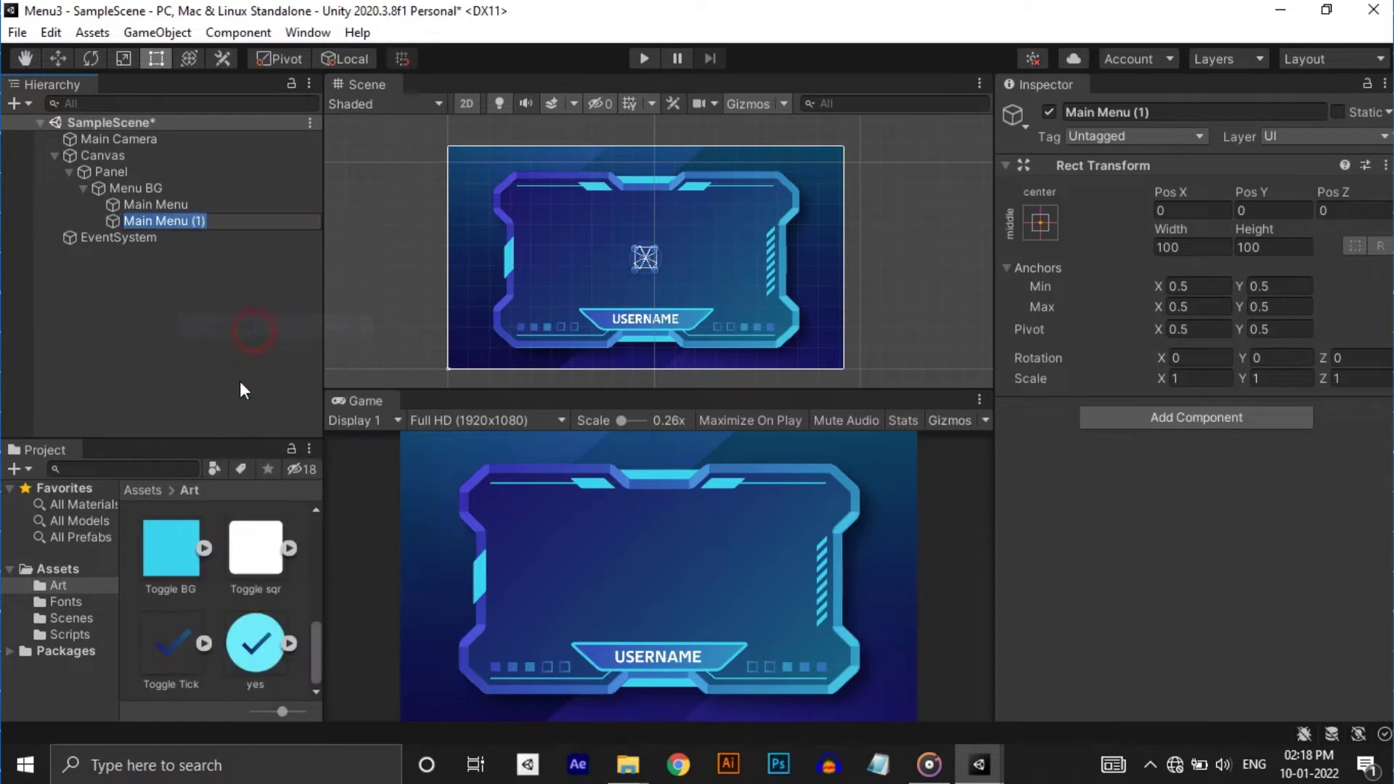
{"action": "type", "text": "Options Menu"}
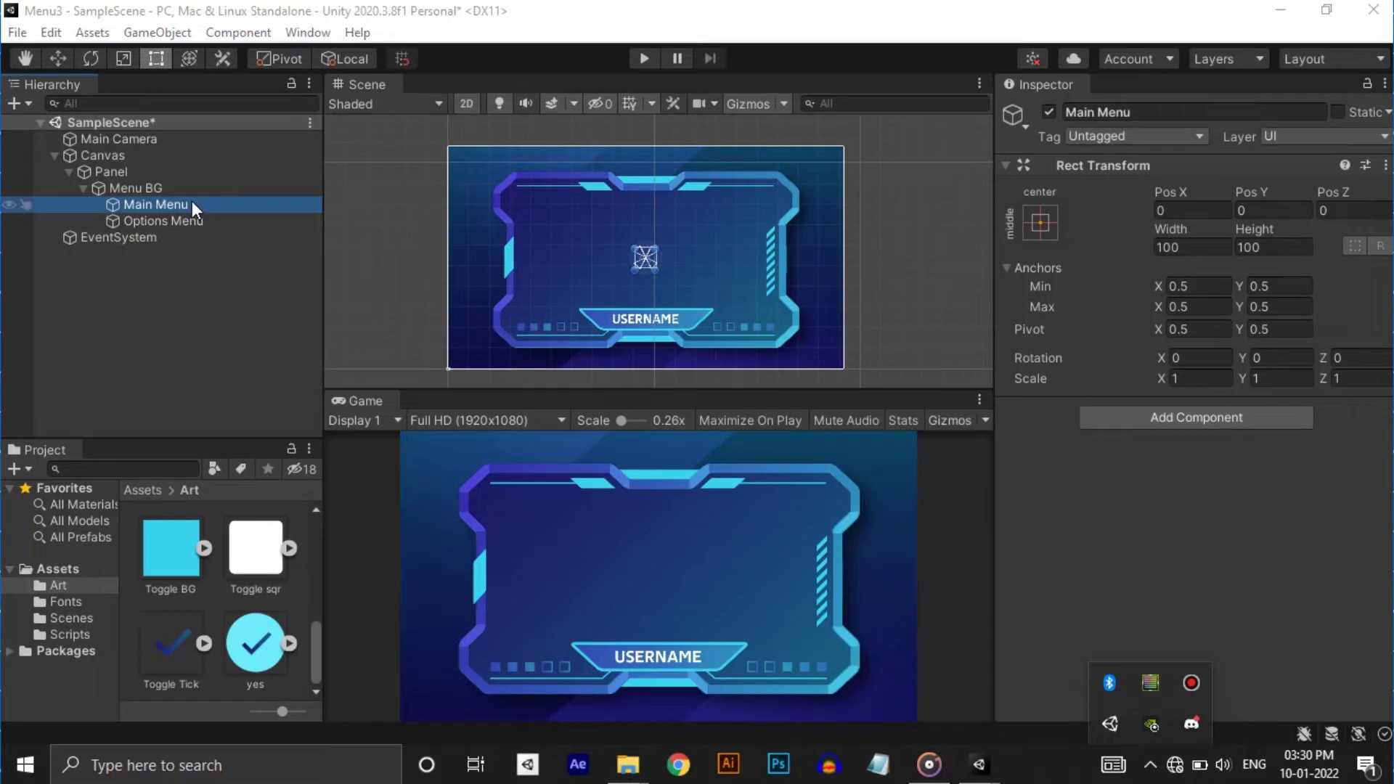
- Add a UI Image inside Main Menu and duplicate it twice
{"action": "right_click", "coordinate": [191, 203]}
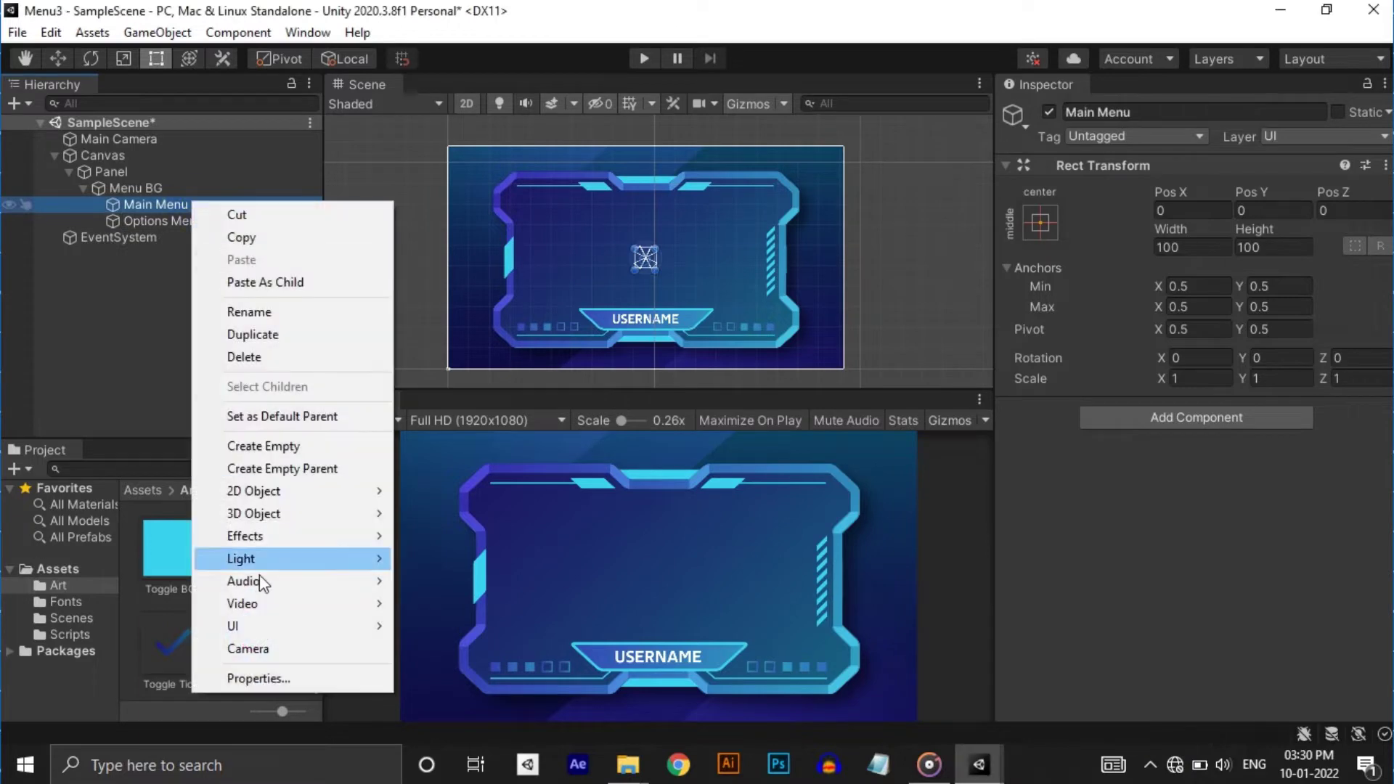
{"action": "mouse_move", "coordinate": [305, 625]}
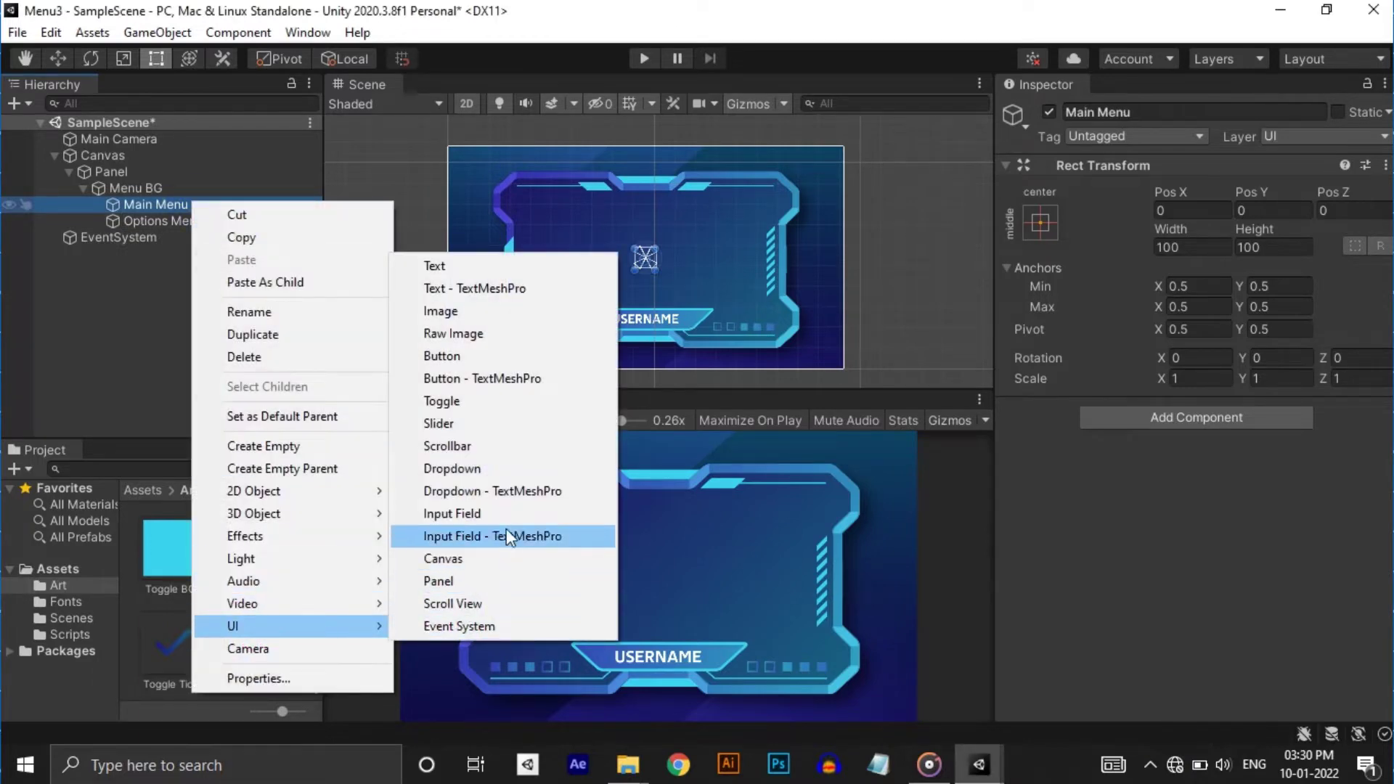
{"action": "left_click", "coordinate": [486, 309]}
{"action": "left_click", "coordinate": [165, 319]}
{"action": "left_click", "coordinate": [167, 221]}
{"action": "key", "text": "ctrl+d"}
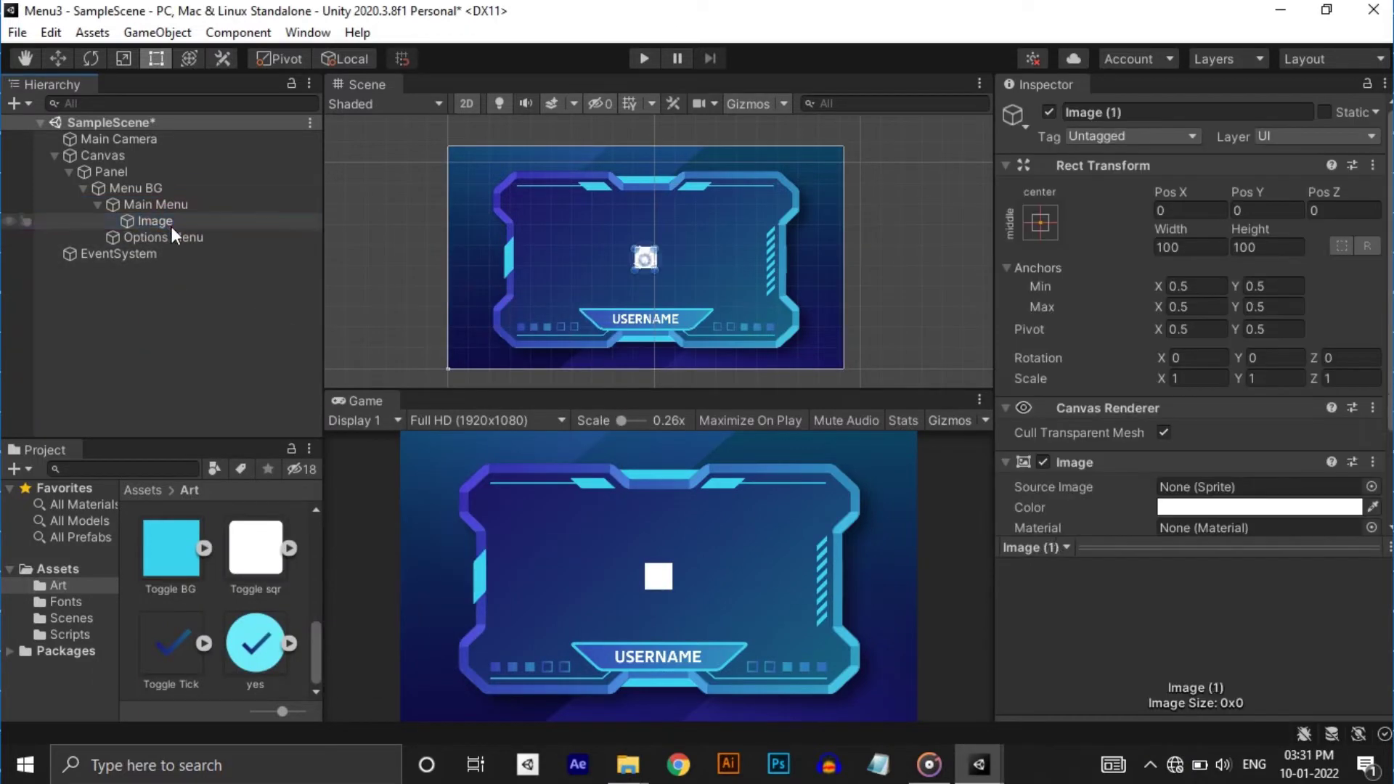
{"action": "key", "text": "ctrl+d"}
- Rename the three images Play Btn, Options Btn and Quit Btn
{"action": "left_click", "coordinate": [177, 221]}
{"action": "left_click", "coordinate": [1123, 113]}
{"action": "type", "text": "Play Btn"}
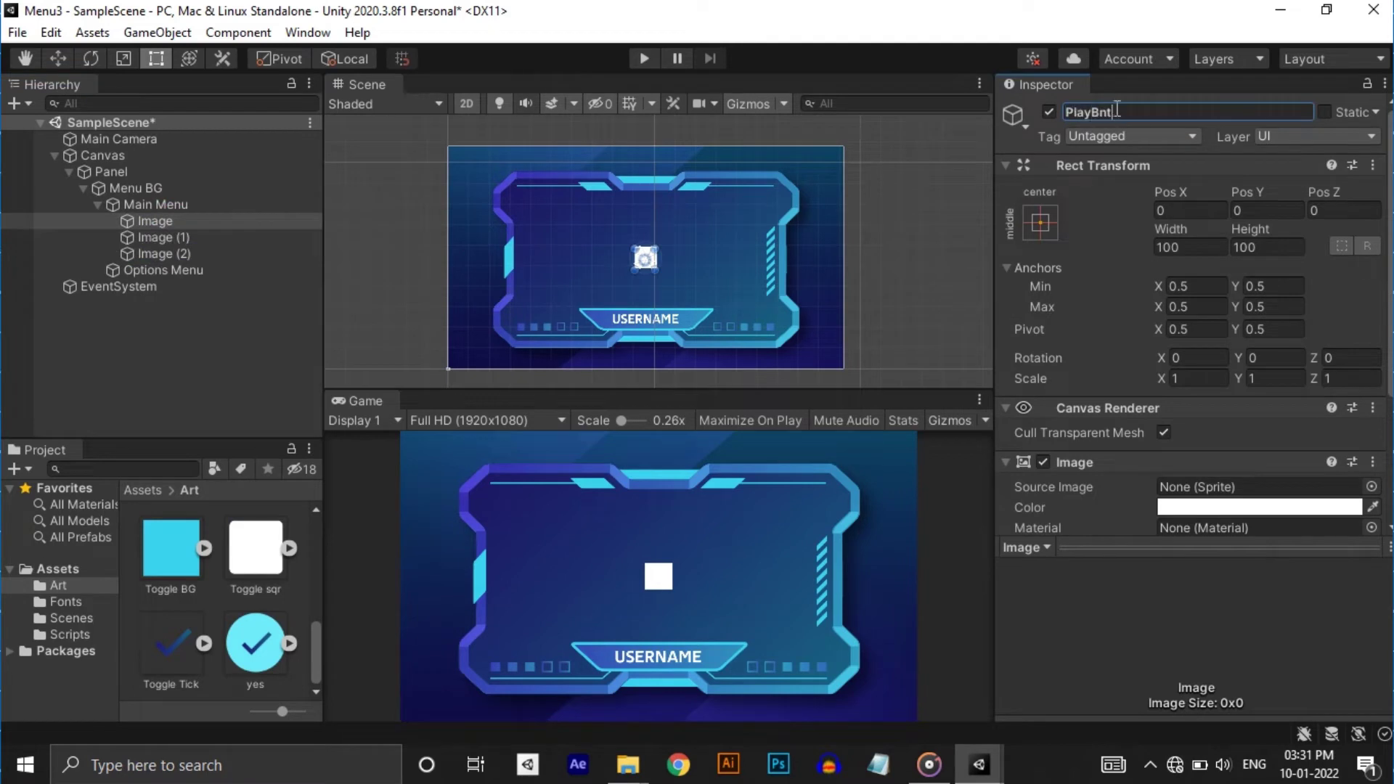
{"action": "key", "text": "Return"}
{"action": "key", "text": "Down"}
{"action": "left_click", "coordinate": [1075, 112]}
{"action": "type", "text": "Options Btn"}
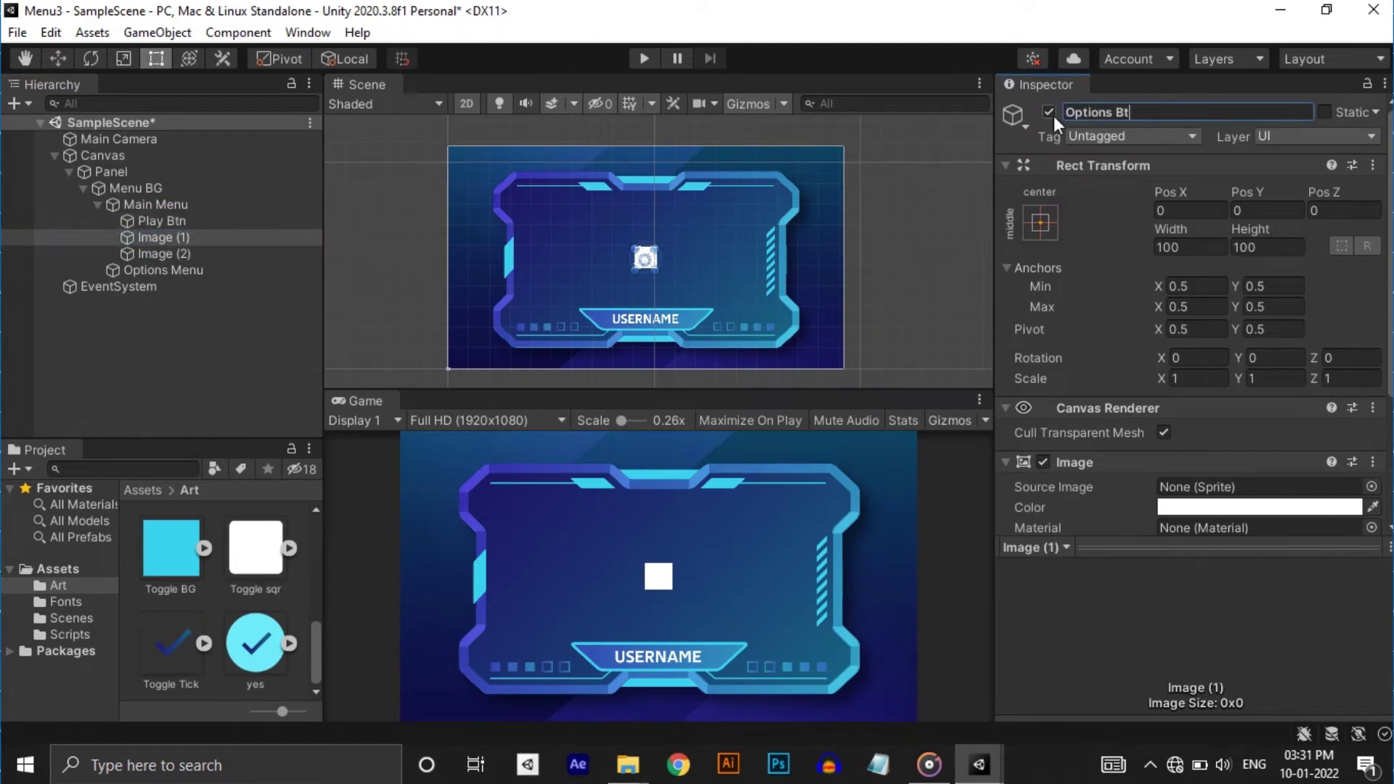
{"action": "key", "text": "Return"}
{"action": "key", "text": "Down"}
{"action": "left_click", "coordinate": [1074, 113]}
{"action": "type", "text": "Quit Btn"}
{"action": "key", "text": "Return"}
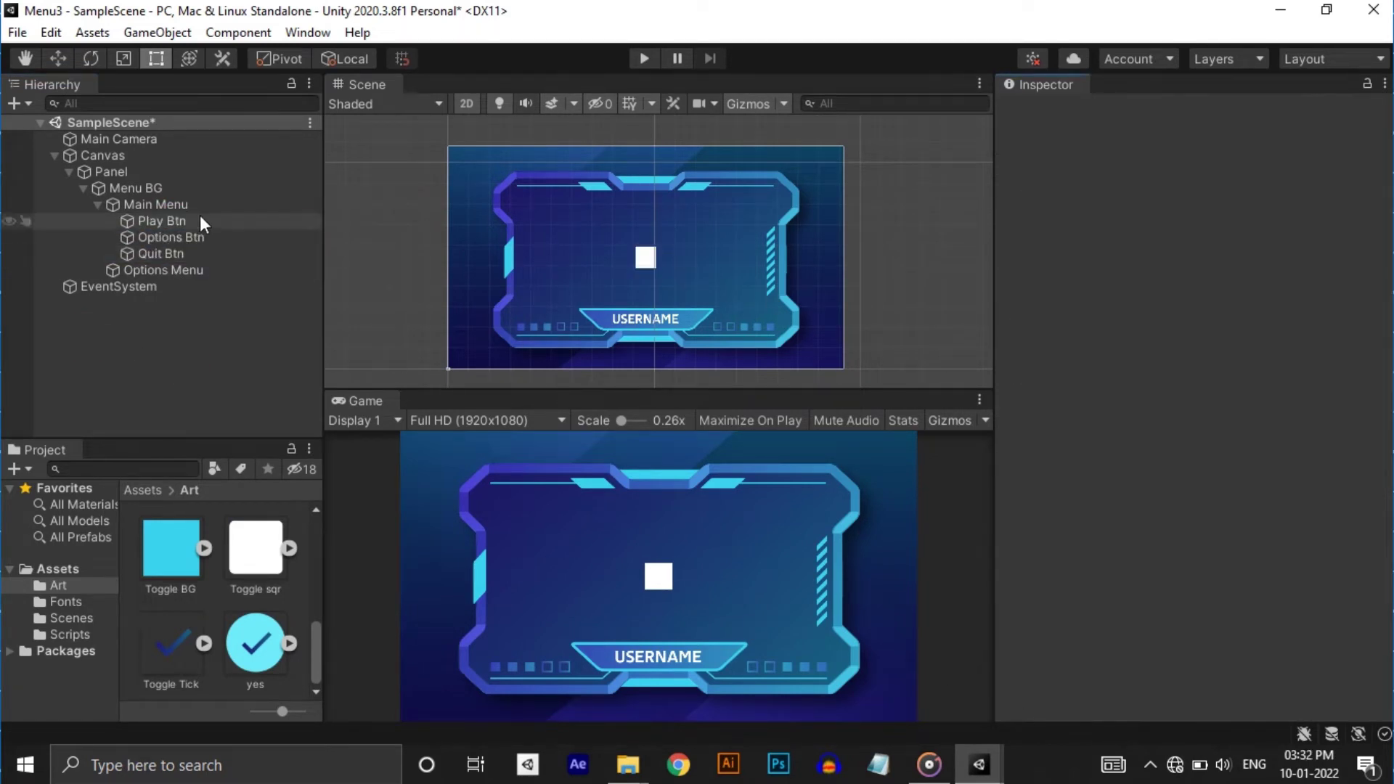
- Move Play Btn up toward the frame top and anchor it top-center
{"action": "left_click", "coordinate": [198, 220]}
{"action": "left_click", "coordinate": [57, 58]}
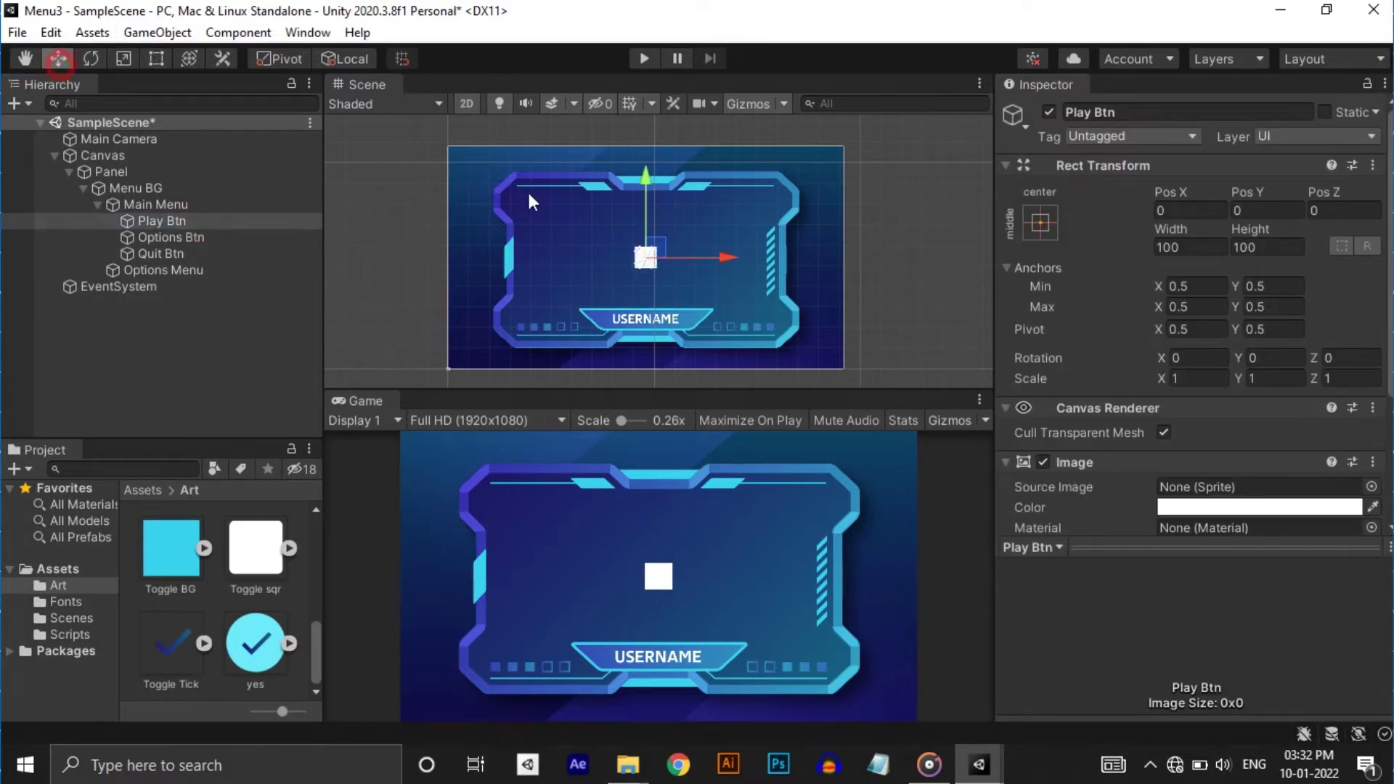
{"action": "left_click_drag", "start_coordinate": [642, 185], "coordinate": [645, 215]}
{"action": "left_click", "coordinate": [149, 253]}
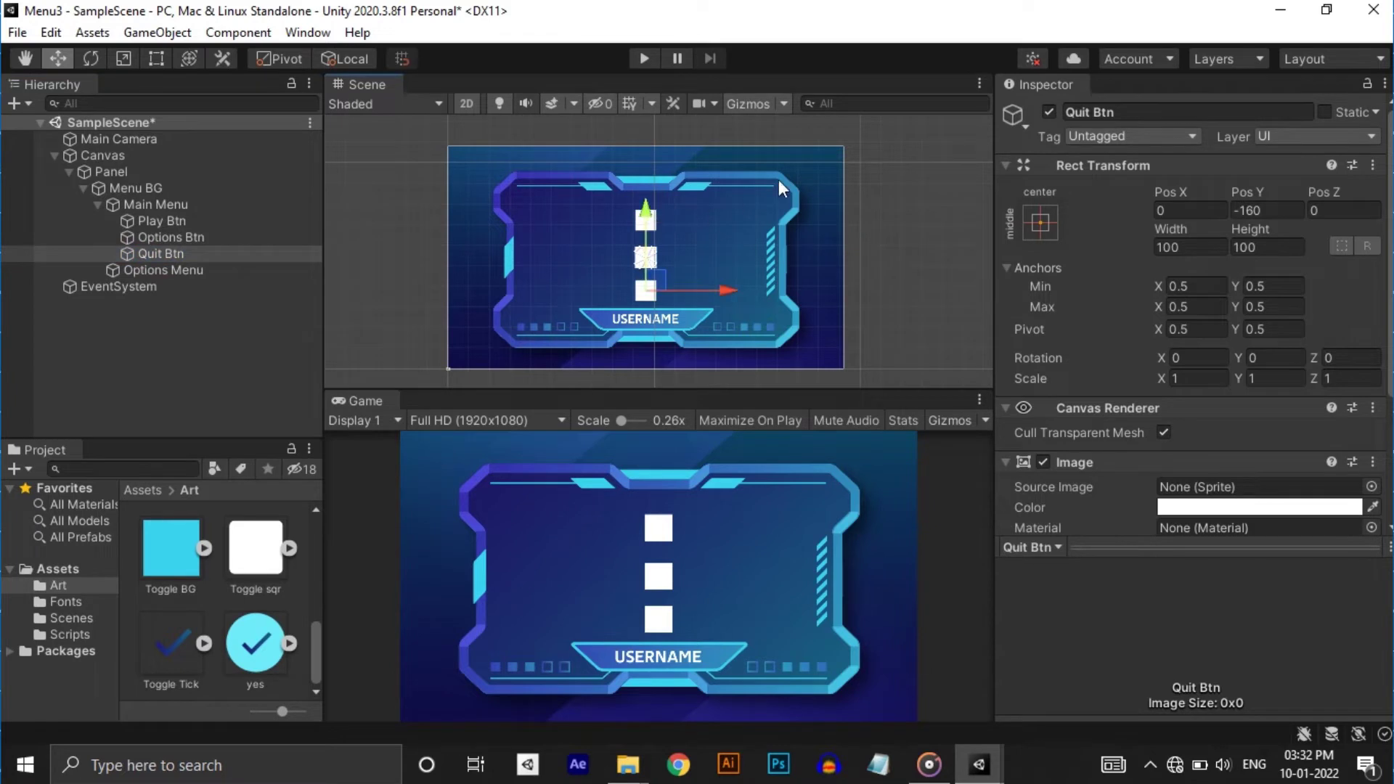
{"action": "left_click", "coordinate": [290, 223]}
{"action": "left_click", "coordinate": [1040, 222]}
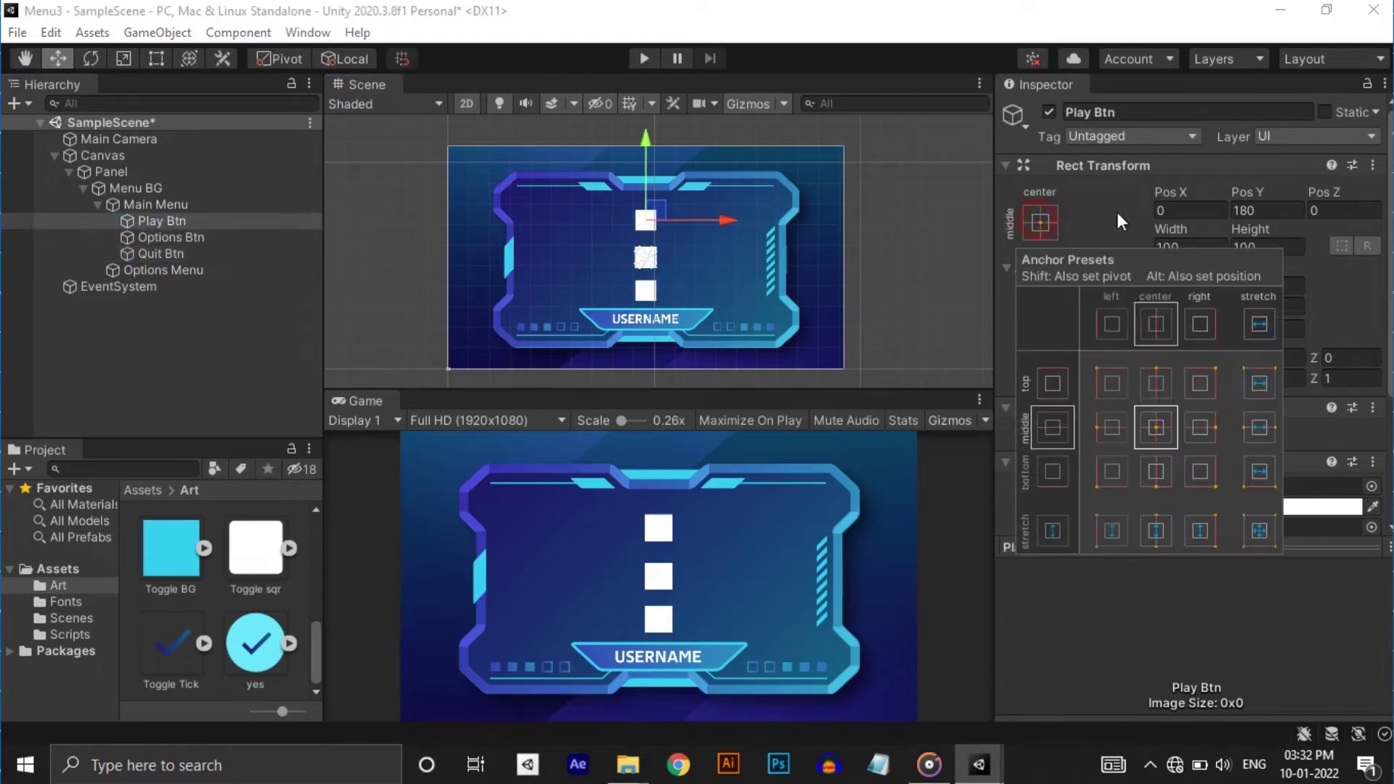
{"action": "left_click", "coordinate": [1156, 383]}
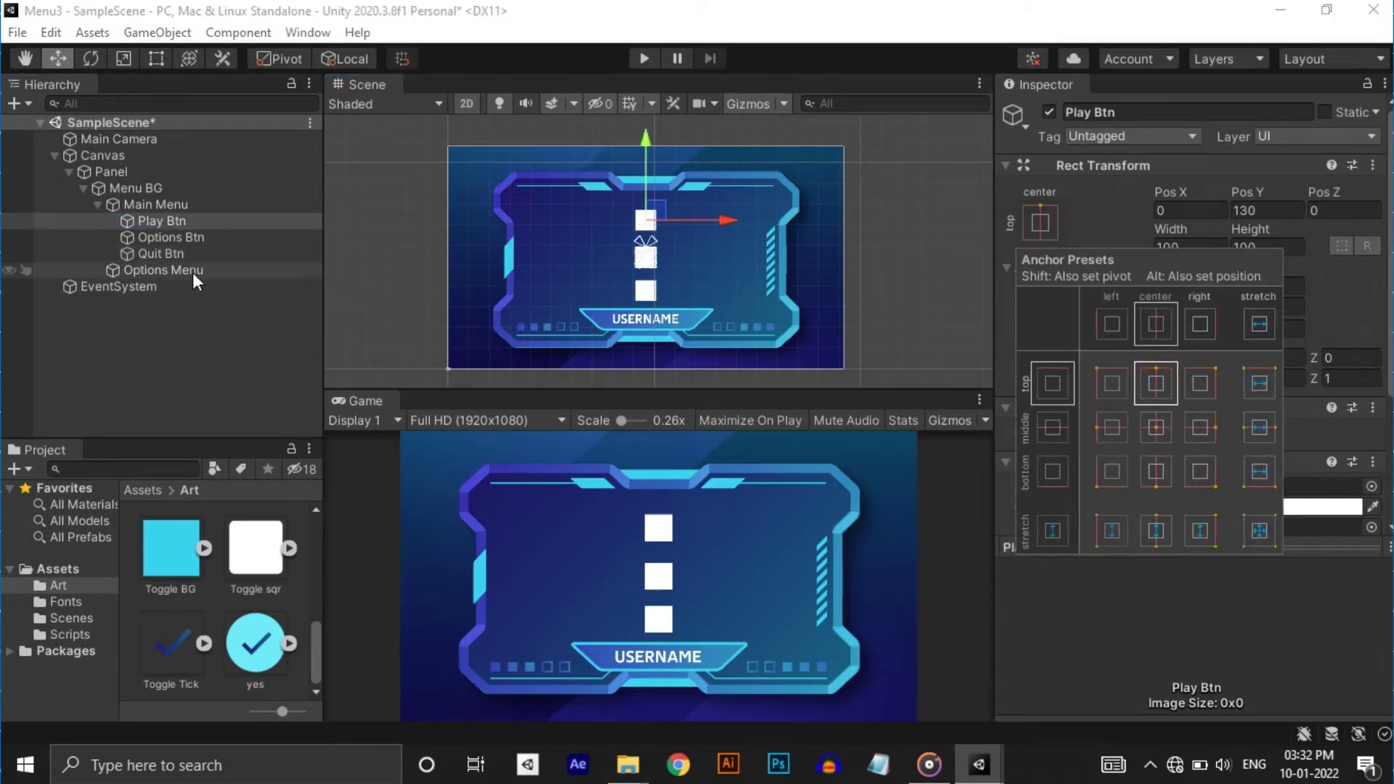
- Anchor Quit Btn bottom-center and start choosing a source sprite for Play Btn
{"action": "left_click", "coordinate": [197, 253]}
{"action": "left_click", "coordinate": [1039, 222]}
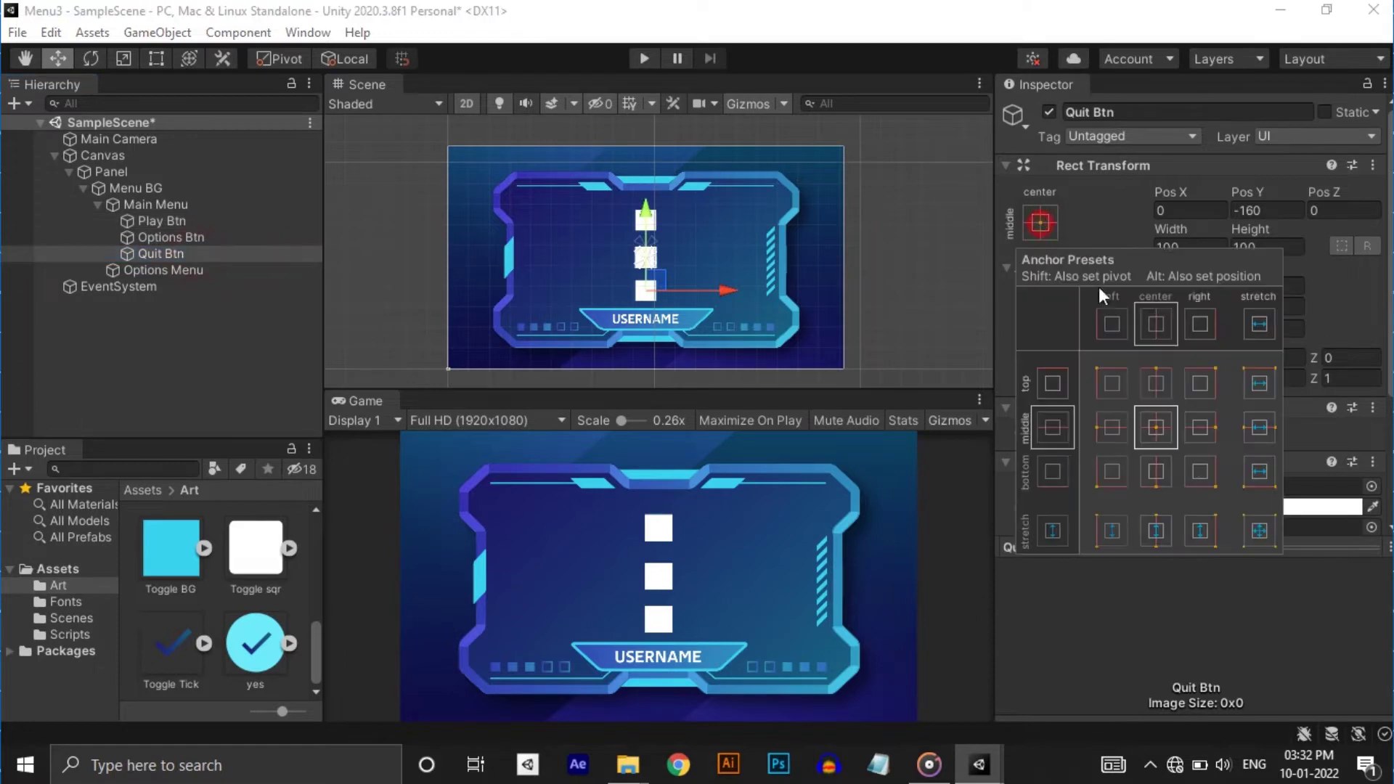
{"action": "left_click", "coordinate": [1163, 473]}
{"action": "left_click", "coordinate": [195, 218]}
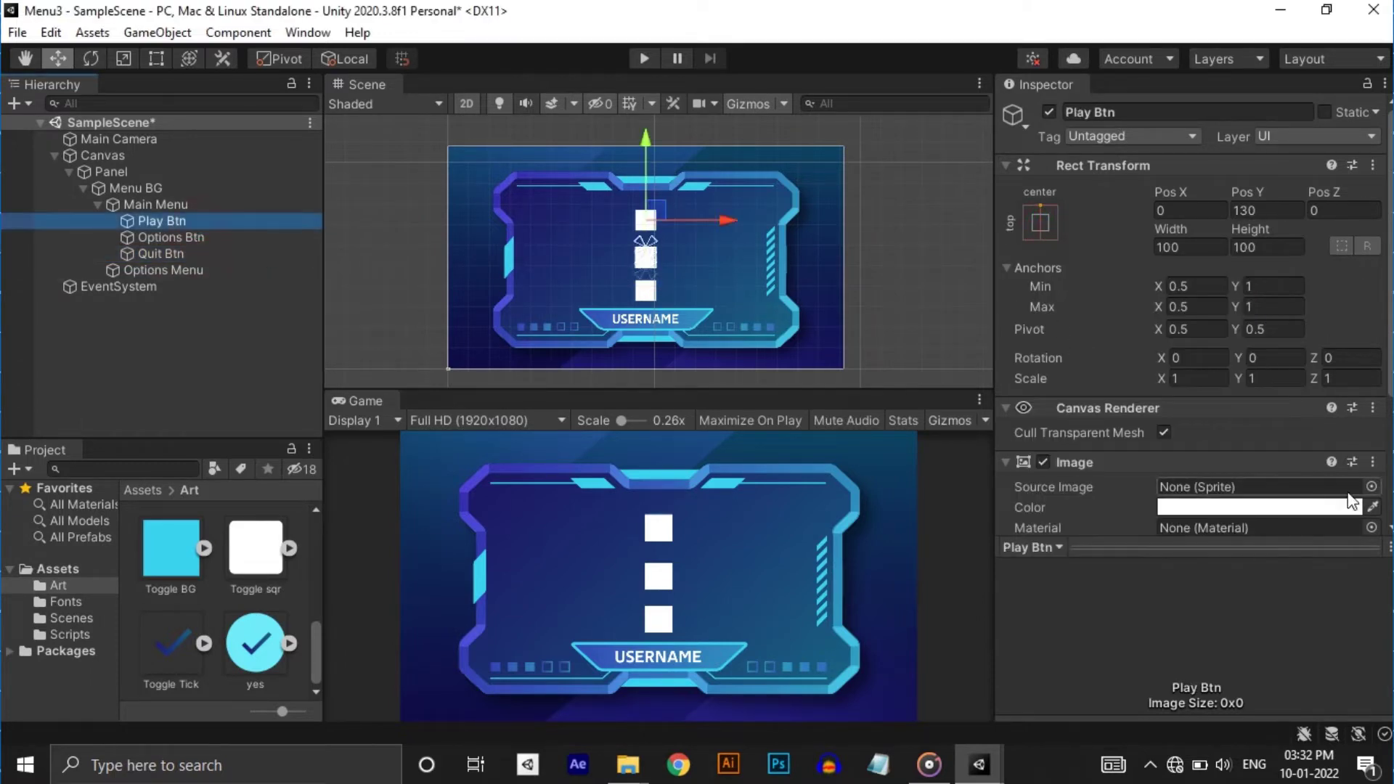
{"action": "left_click", "coordinate": [1371, 486]}
- Assign the Play, Opt and Quit sprites to the buttons, setting Play and Options to native size
{"action": "double_click", "coordinate": [899, 425]}
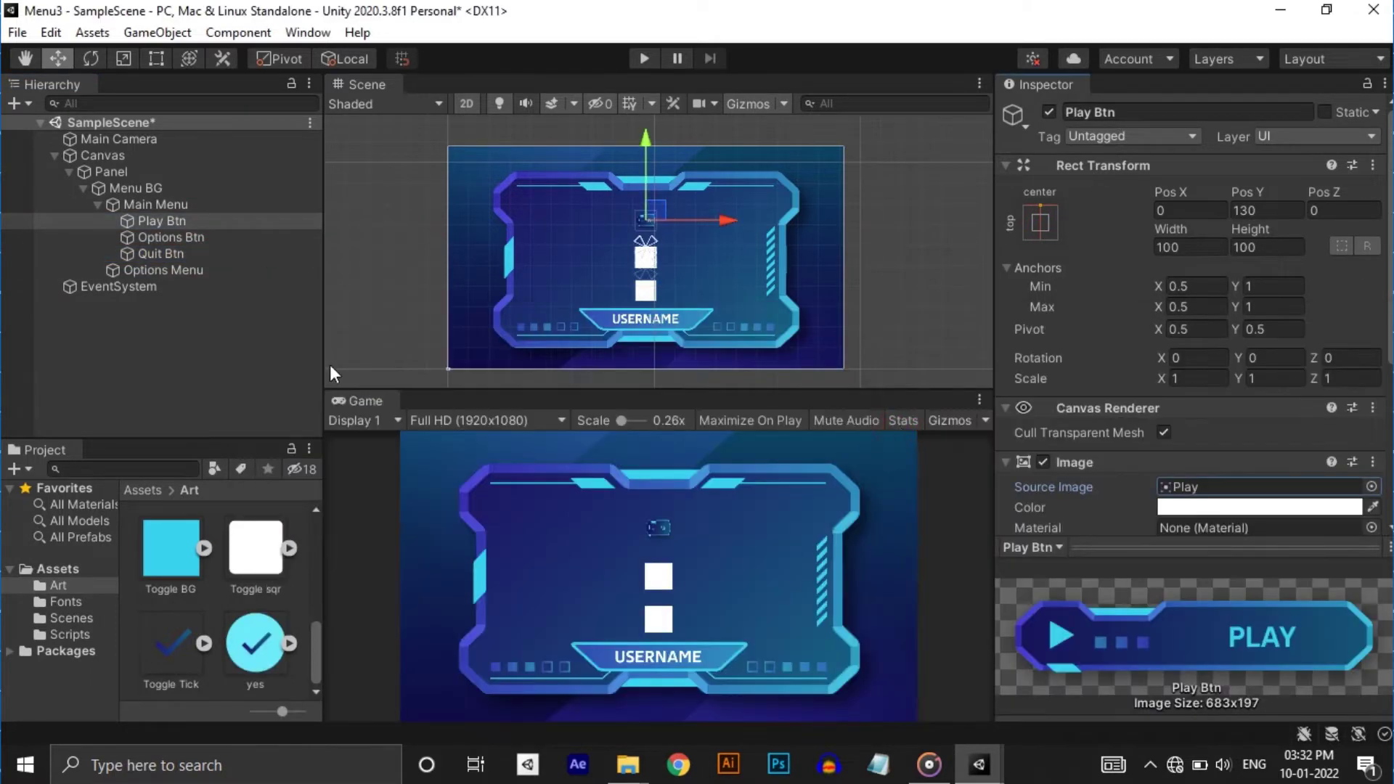
{"action": "scroll", "coordinate": [1203, 474], "scroll_direction": "down", "scroll_amount": 3}
{"action": "left_click", "coordinate": [1215, 483]}
{"action": "left_click", "coordinate": [170, 237]}
{"action": "left_click", "coordinate": [1371, 302]}
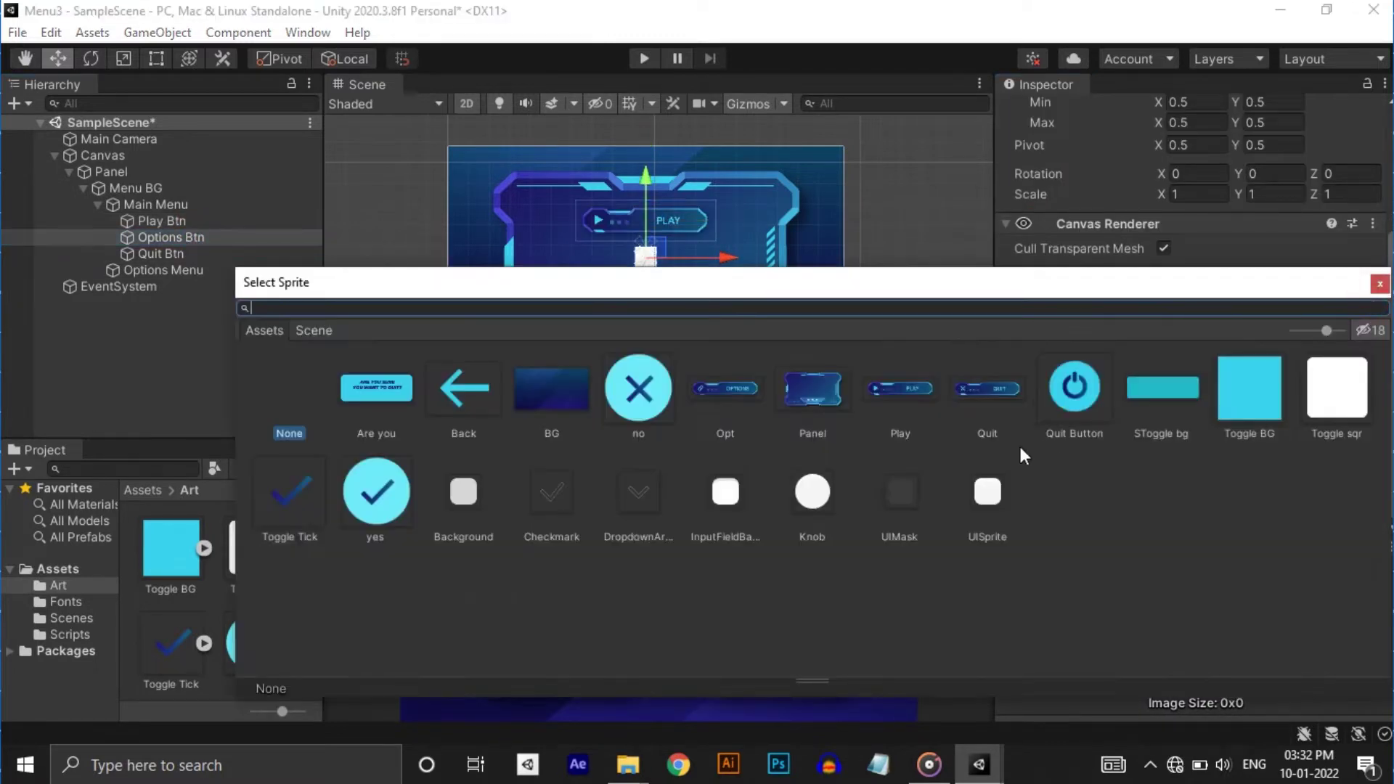
{"action": "double_click", "coordinate": [725, 396]}
{"action": "left_click", "coordinate": [1218, 484]}
{"action": "left_click", "coordinate": [161, 253]}
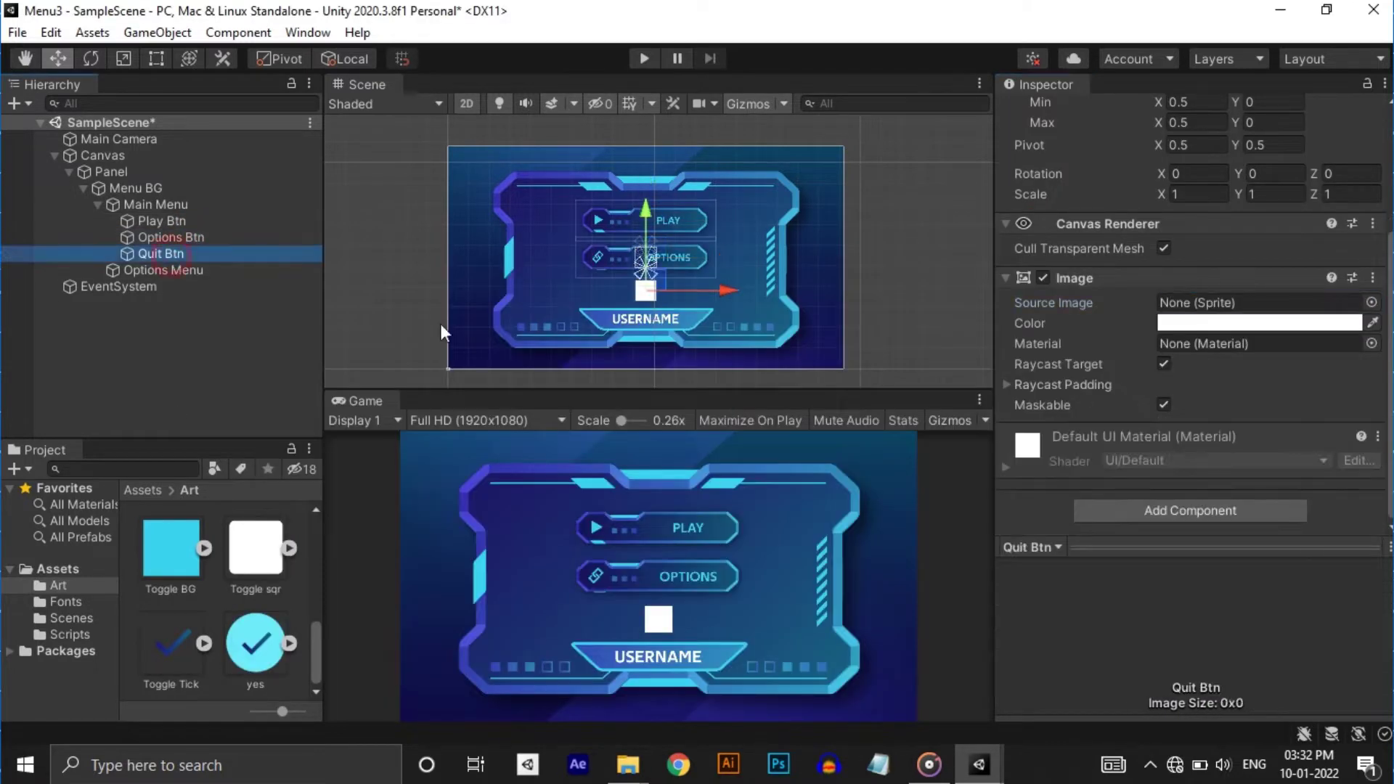
{"action": "left_click", "coordinate": [1372, 304]}
{"action": "double_click", "coordinate": [983, 403]}
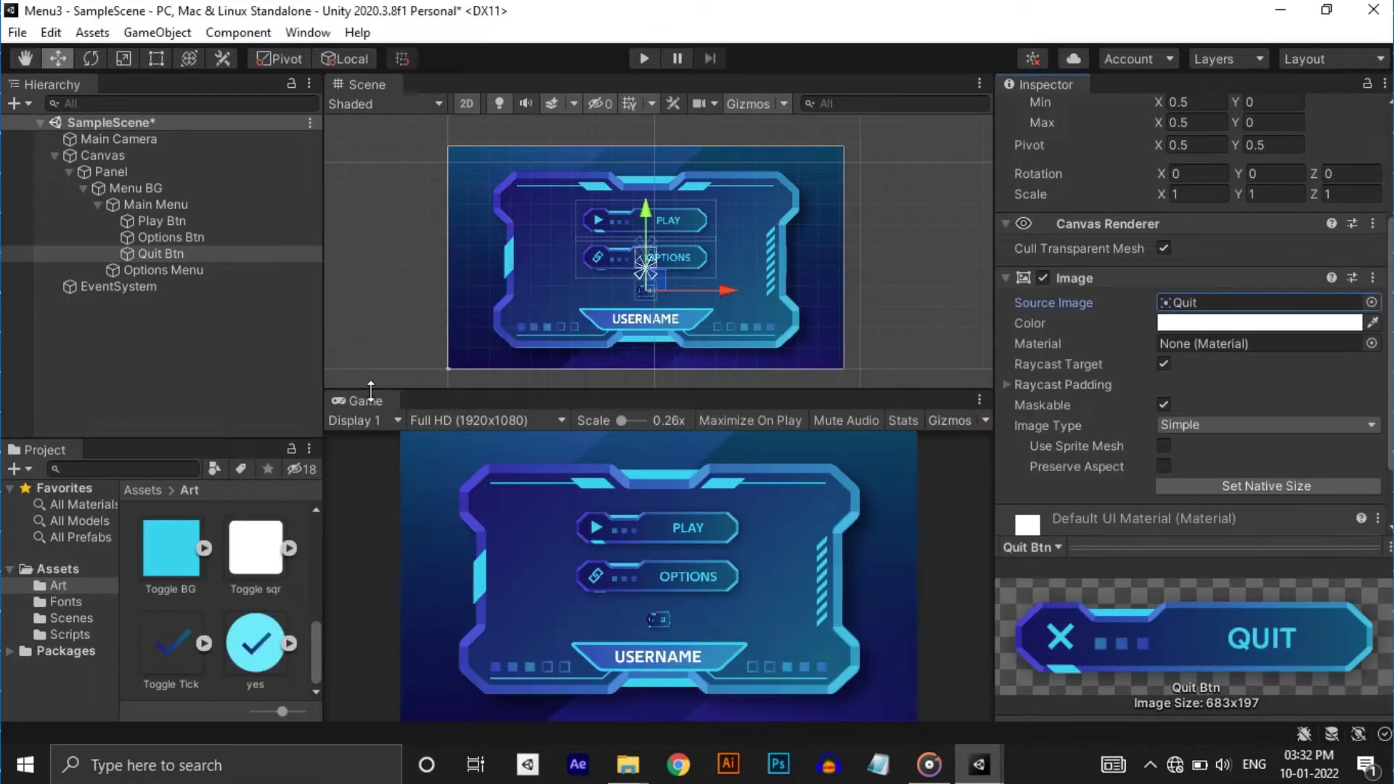
- Set Quit Btn to native size and add a Button component to all three buttons
{"action": "left_click", "coordinate": [1311, 487]}
{"action": "left_click", "coordinate": [161, 221]}
{"action": "left_click", "coordinate": [160, 253], "text": "shift"}
{"action": "scroll", "coordinate": [1182, 367], "scroll_direction": "down", "scroll_amount": 5}
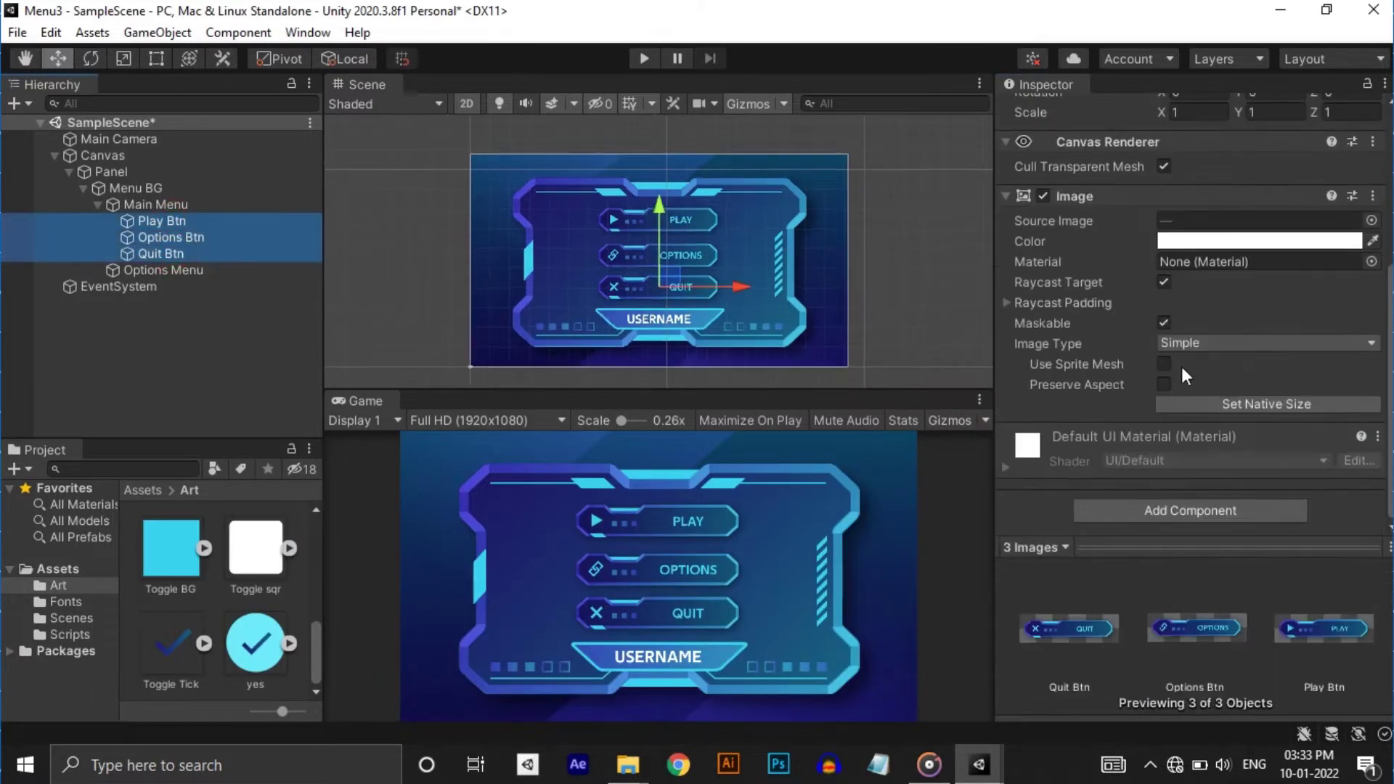
{"action": "left_click", "coordinate": [1180, 511]}
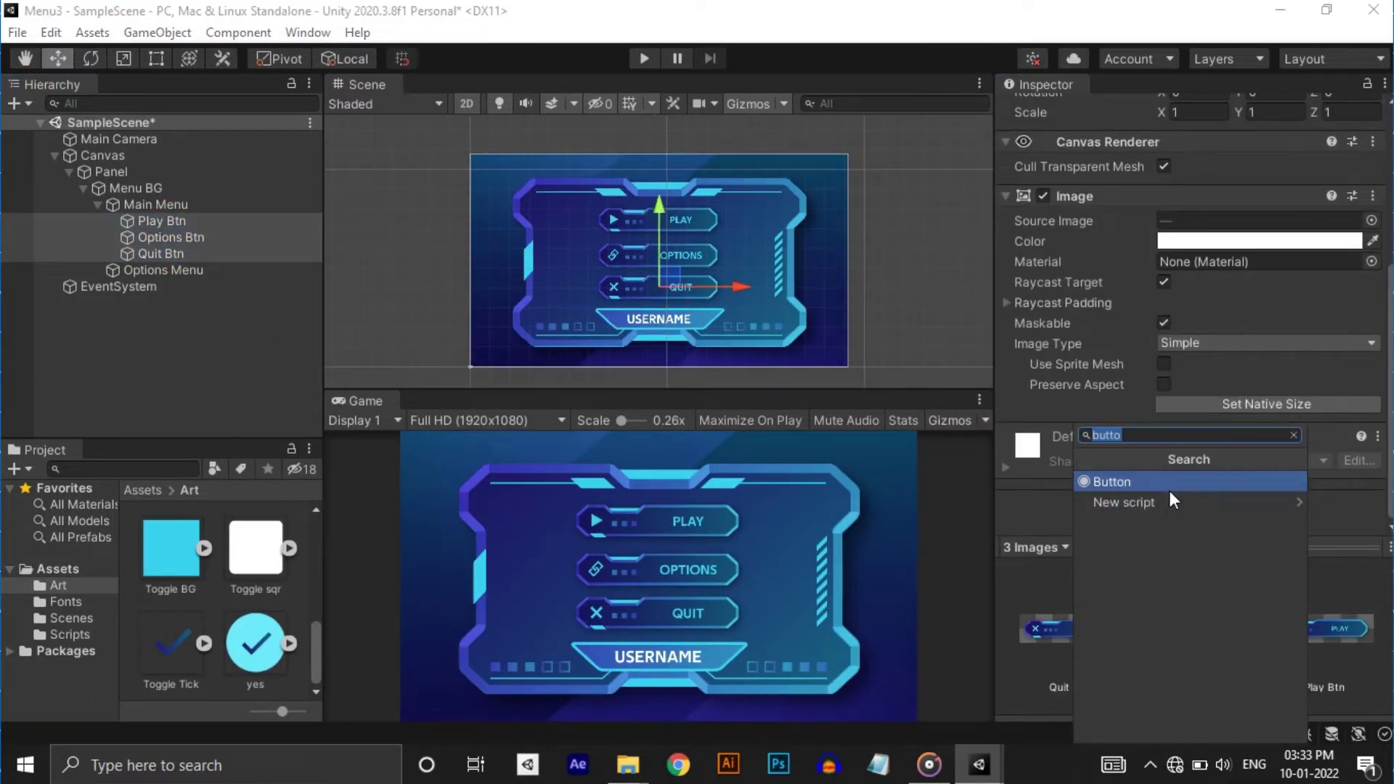
{"action": "left_click", "coordinate": [1169, 483]}
- Give the buttons a light grey Highlighted tint and a 989898 Pressed tint, then test in Play mode
{"action": "scroll", "coordinate": [1183, 464], "scroll_direction": "down", "scroll_amount": 3}
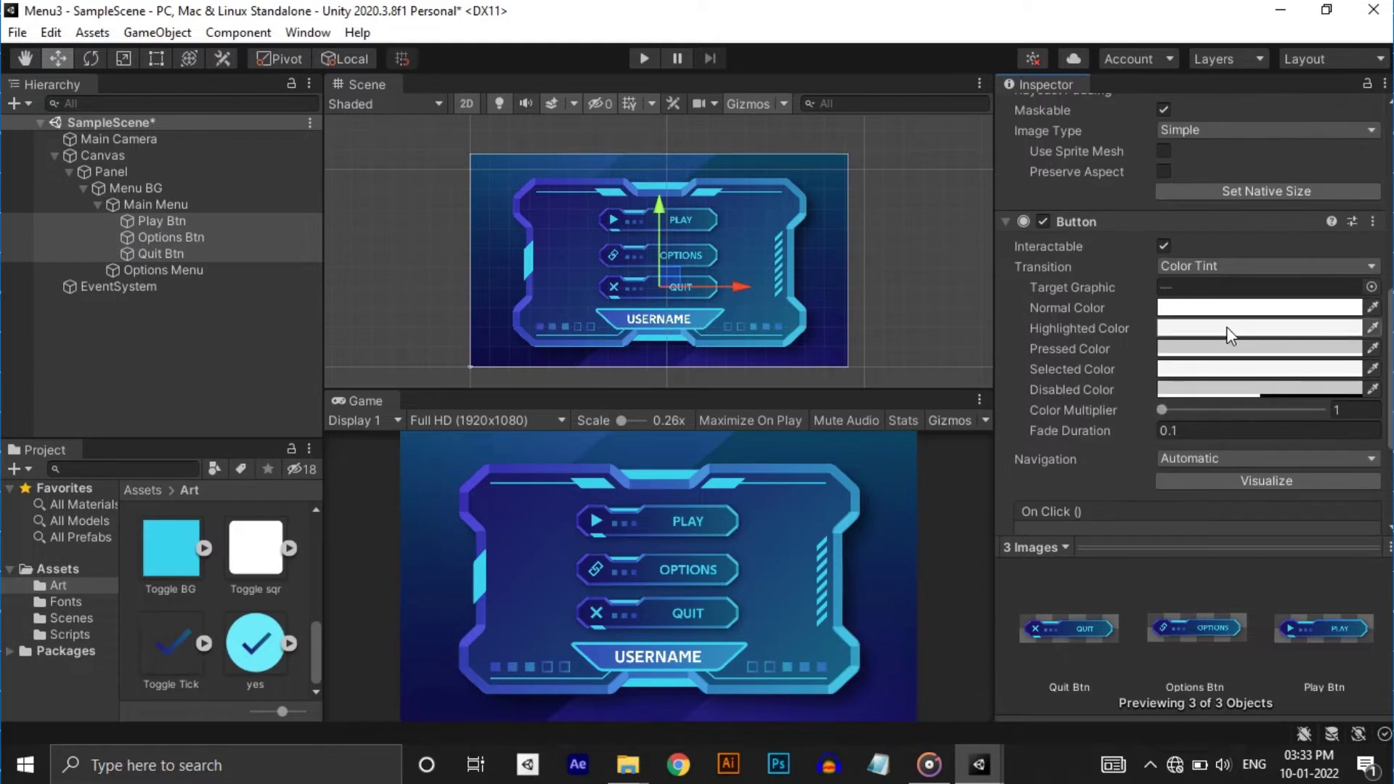
{"action": "left_click", "coordinate": [1227, 326]}
{"action": "left_click", "coordinate": [1217, 384]}
{"action": "left_click", "coordinate": [1379, 235]}
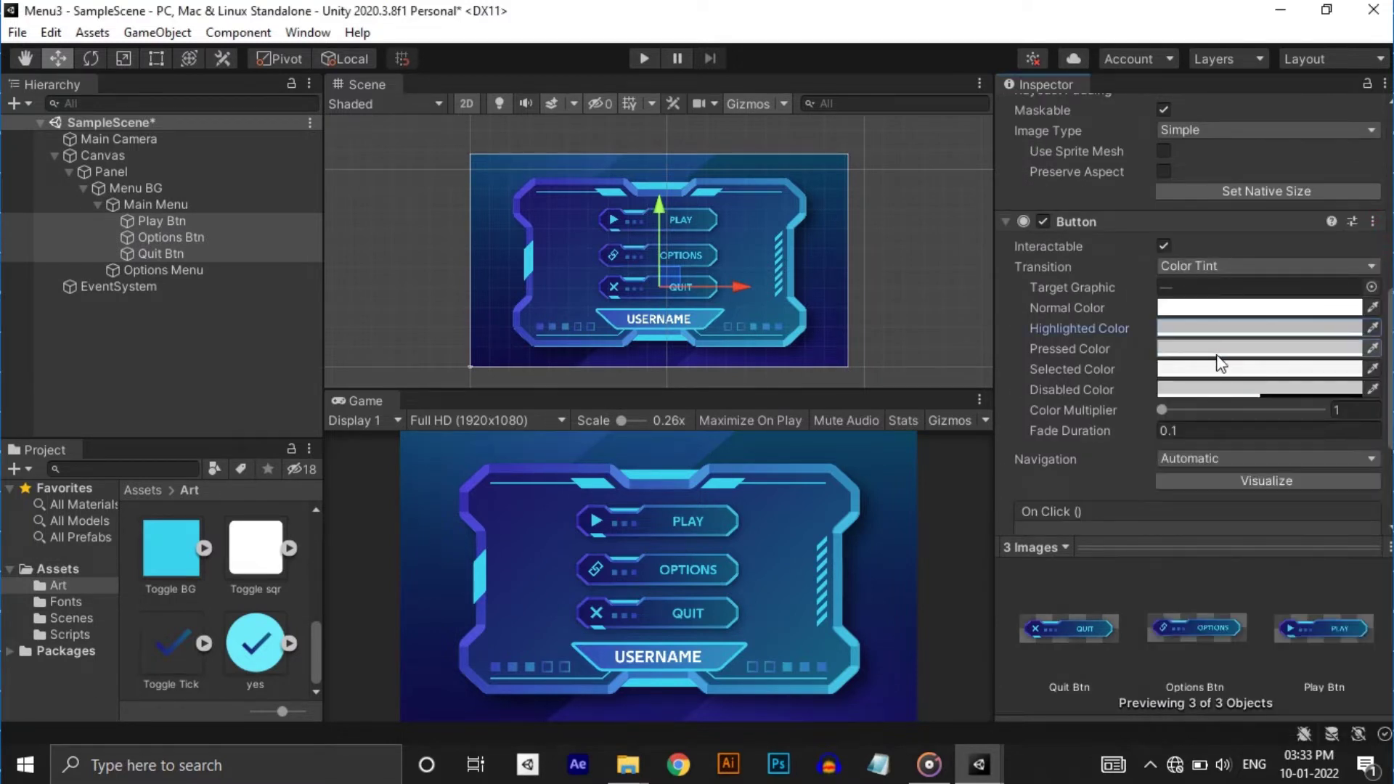
{"action": "left_click", "coordinate": [1227, 350]}
{"action": "left_click", "coordinate": [1220, 410]}
{"action": "left_click", "coordinate": [1218, 399]}
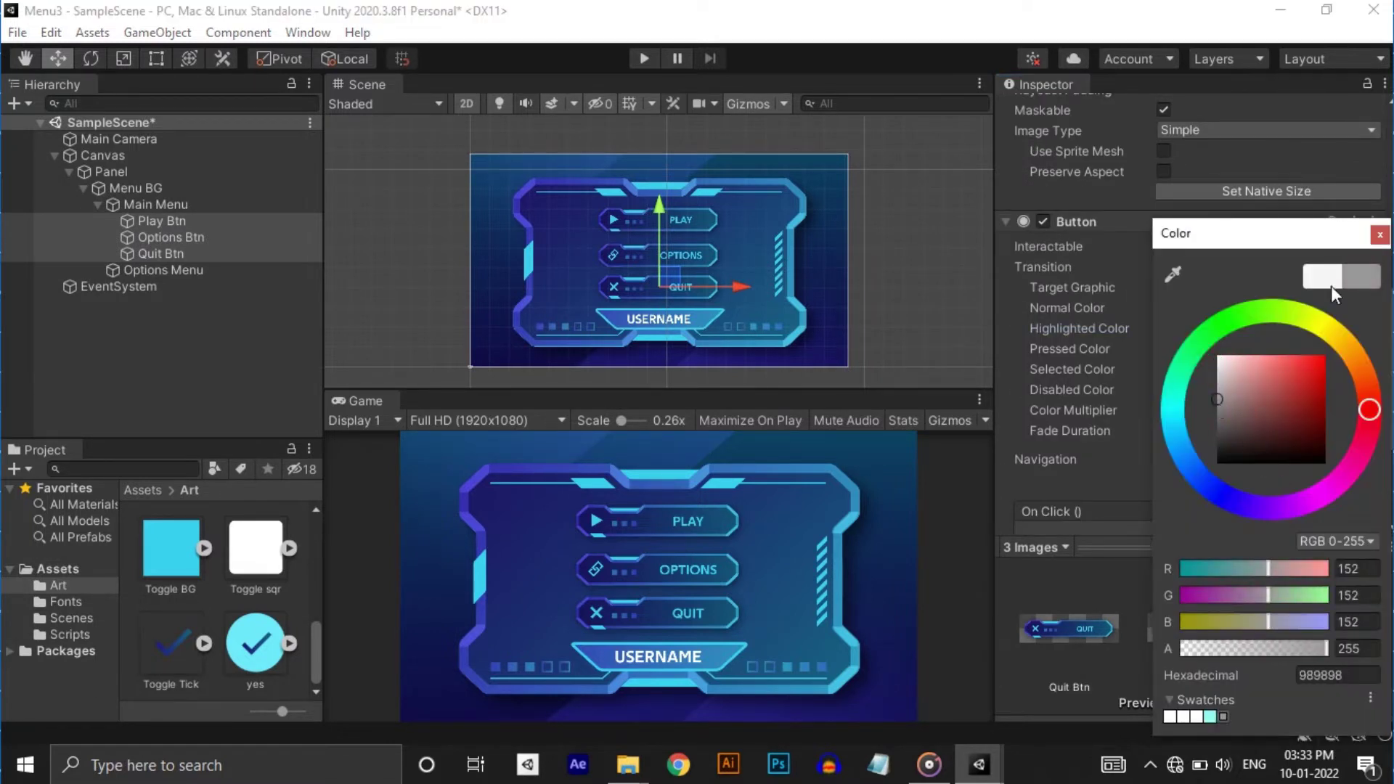
{"action": "left_click", "coordinate": [1225, 387]}
{"action": "left_click", "coordinate": [1380, 235]}
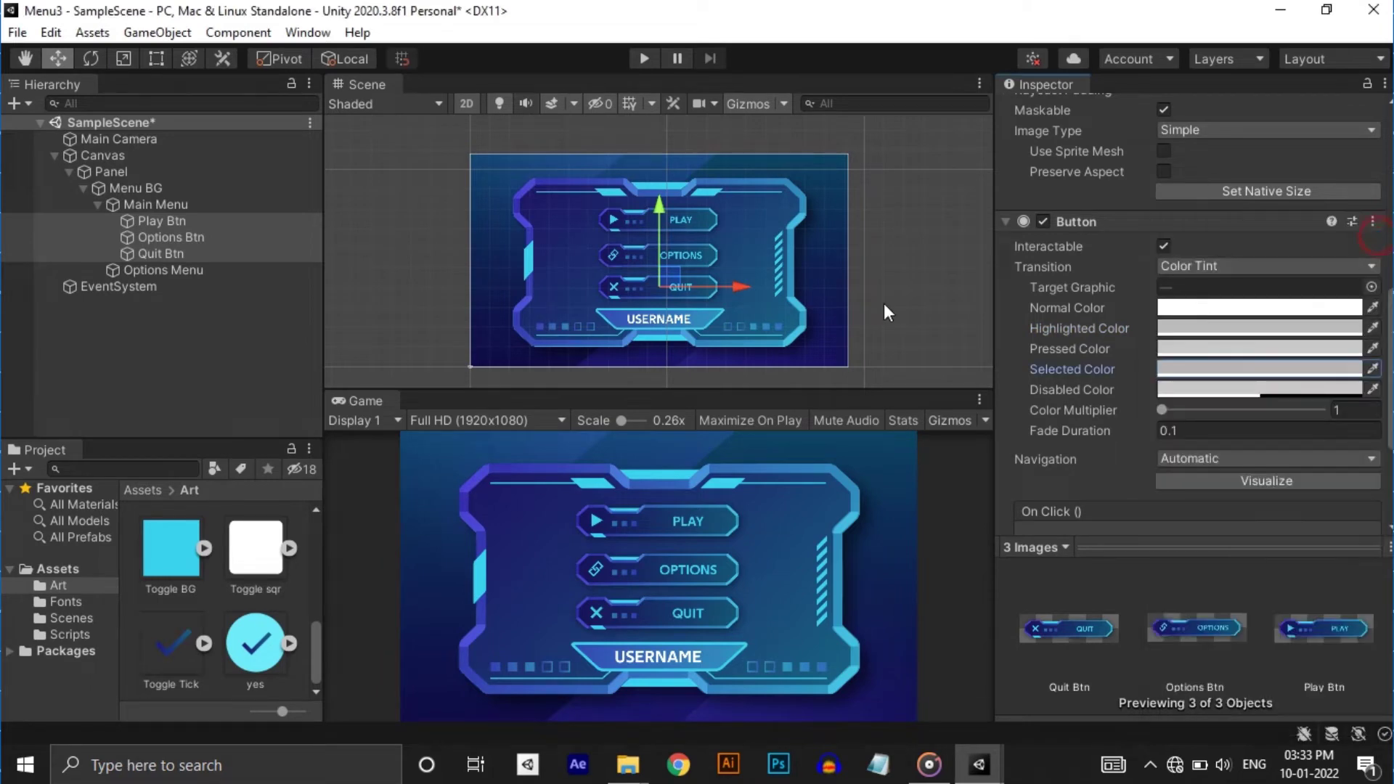
{"action": "left_click", "coordinate": [642, 58]}
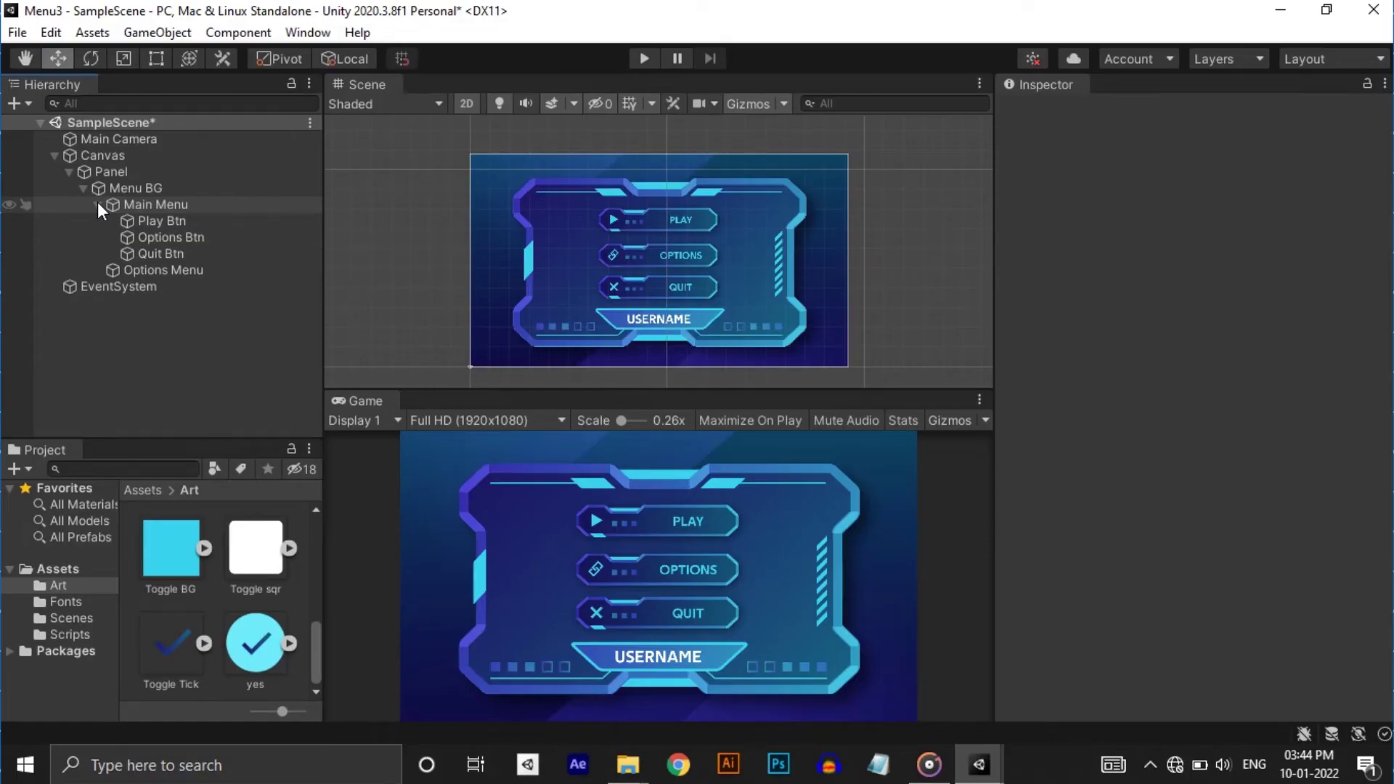
- Hide the Main Menu and add a Slider inside the Options Menu
{"action": "left_click", "coordinate": [97, 204]}
{"action": "left_click", "coordinate": [136, 204]}
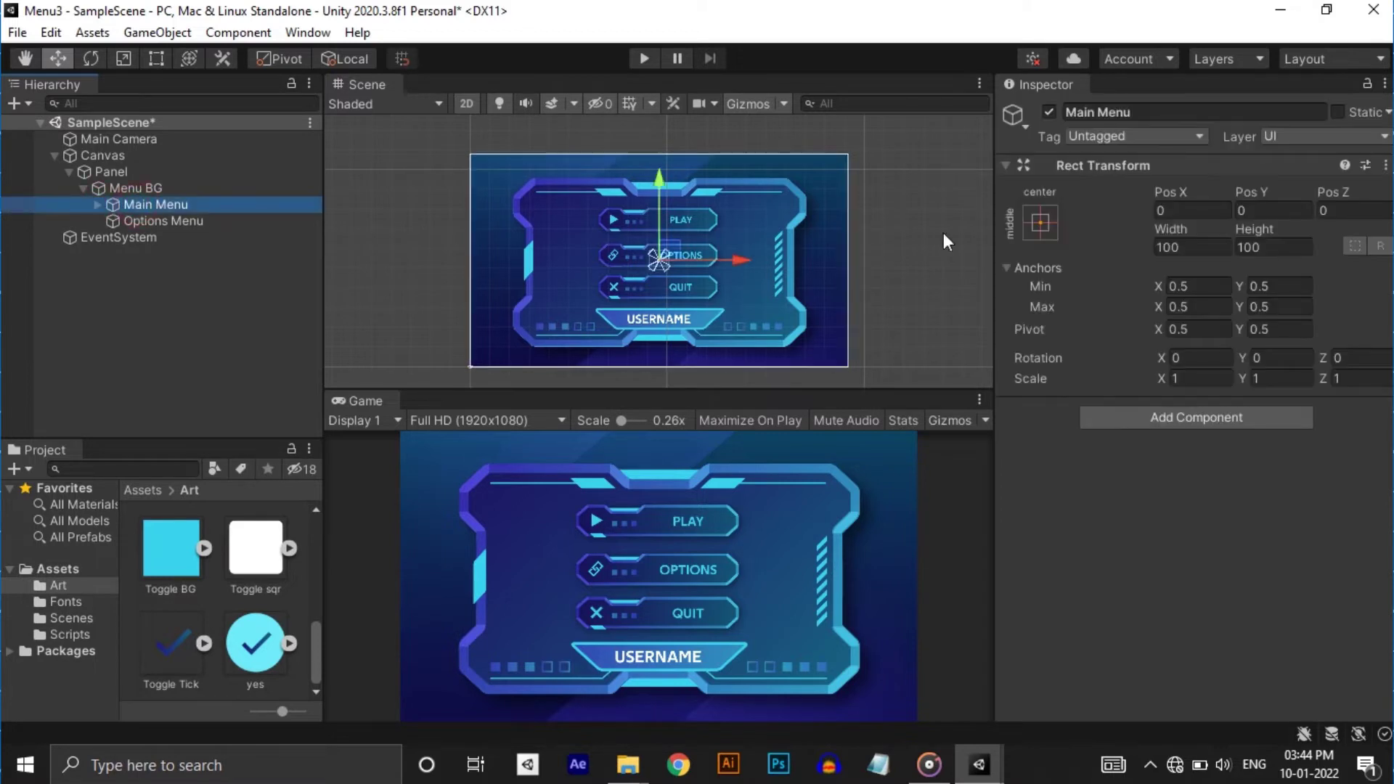
{"action": "left_click", "coordinate": [1047, 112]}
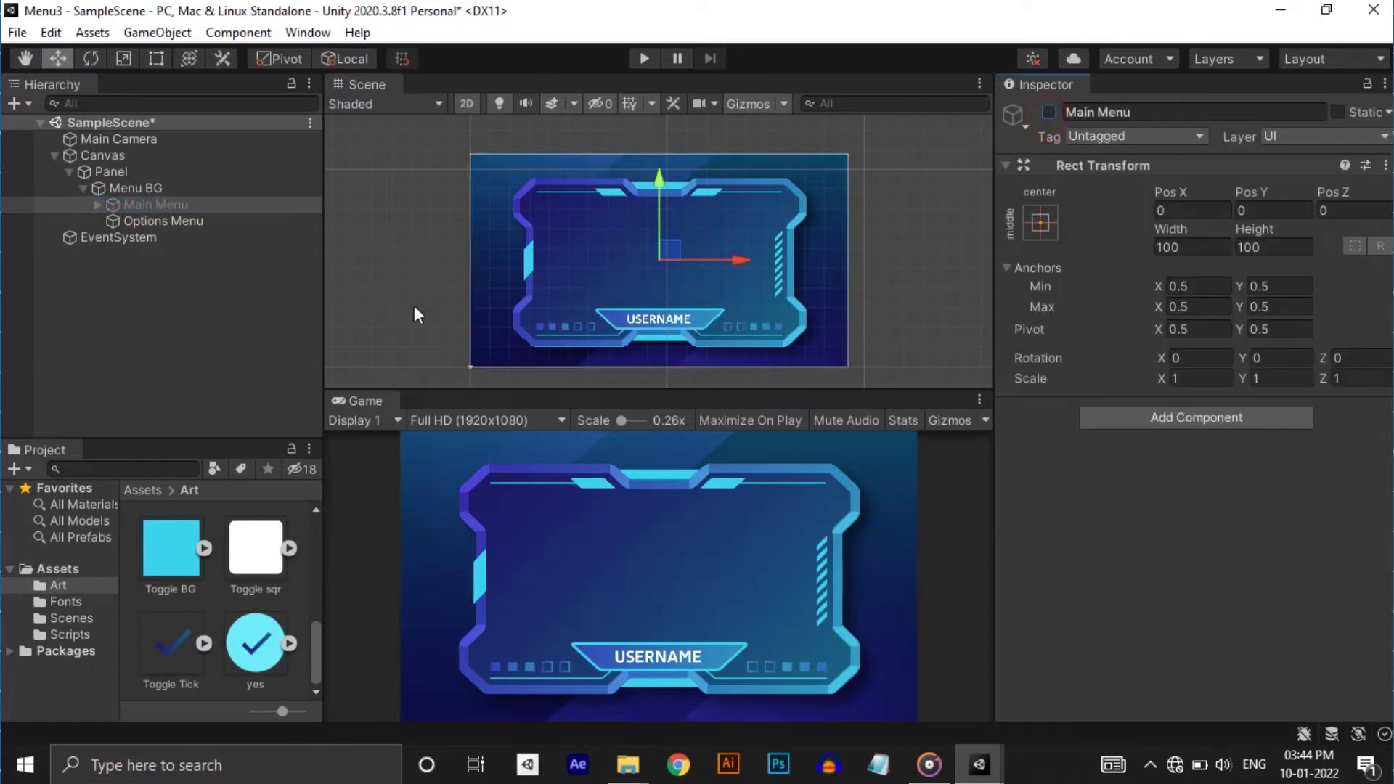
{"action": "left_click", "coordinate": [177, 226]}
{"action": "right_click", "coordinate": [180, 225]}
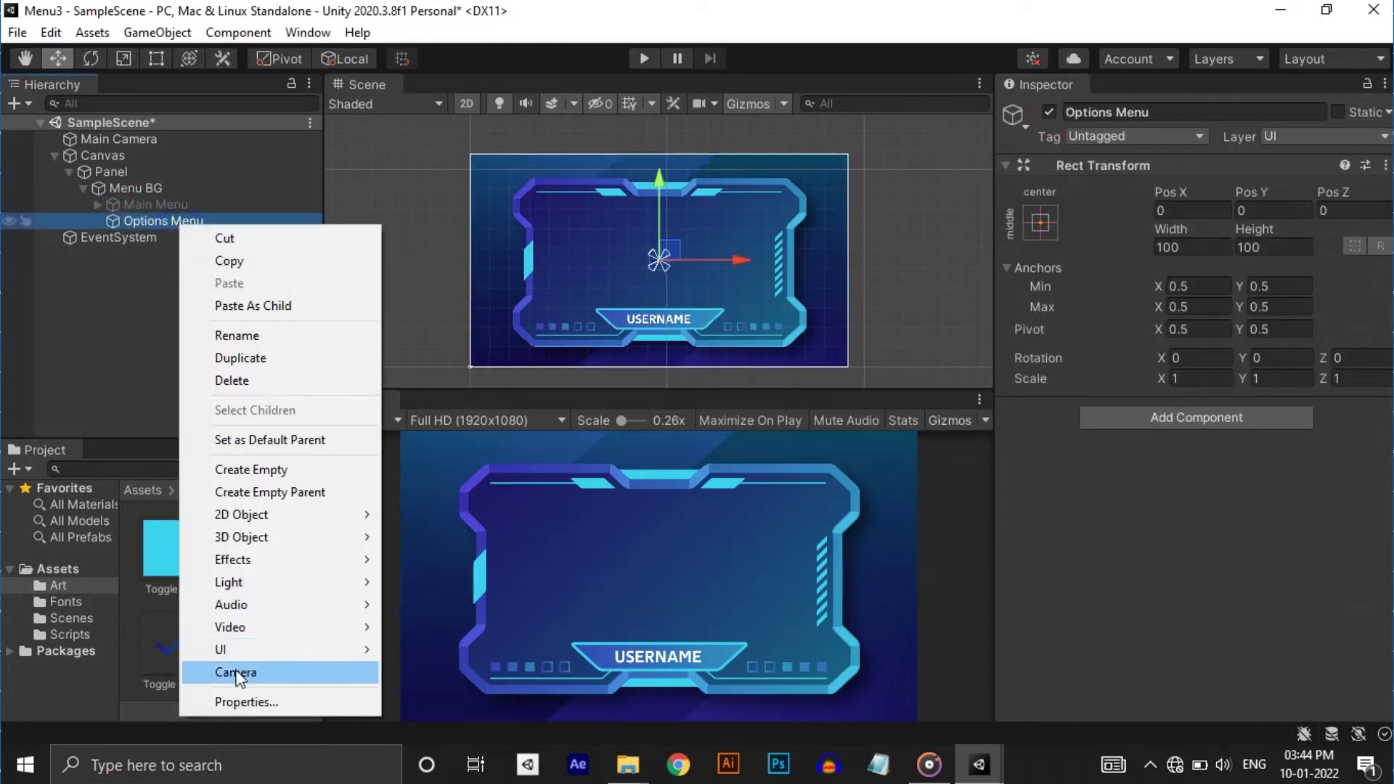
{"action": "mouse_move", "coordinate": [244, 654]}
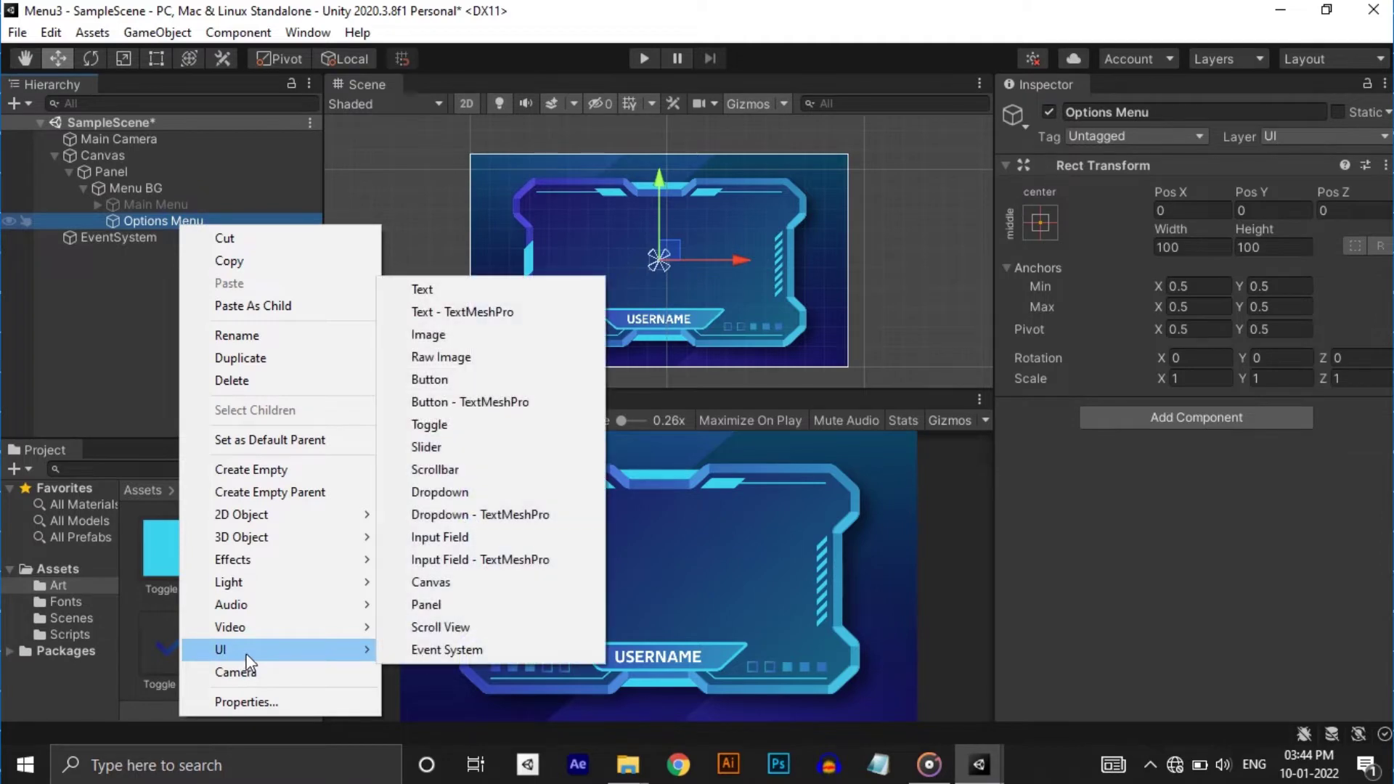
{"action": "left_click", "coordinate": [497, 451]}
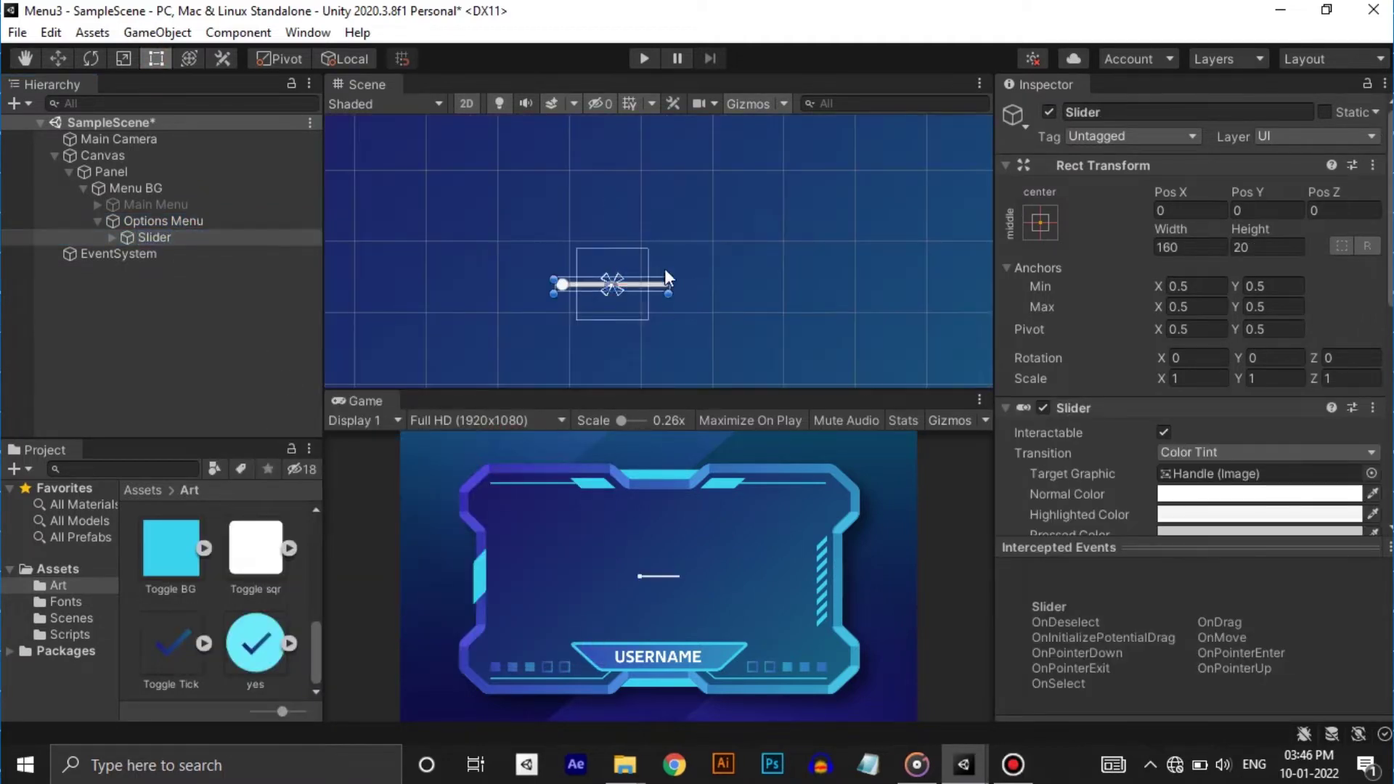
- Resize the slider and move it up and to the right on the canvas
{"action": "left_click_drag", "start_coordinate": [708, 280], "coordinate": [720, 266]}
{"action": "scroll", "coordinate": [624, 201], "scroll_direction": "down", "scroll_amount": 4}
{"action": "left_click_drag", "start_coordinate": [639, 289], "coordinate": [616, 276]}
{"action": "scroll", "coordinate": [616, 270], "scroll_direction": "up", "scroll_amount": 2}
{"action": "scroll", "coordinate": [616, 270], "scroll_direction": "up", "scroll_amount": 2}
{"action": "key", "text": "w"}
{"action": "left_click_drag", "start_coordinate": [607, 221], "coordinate": [778, 218]}
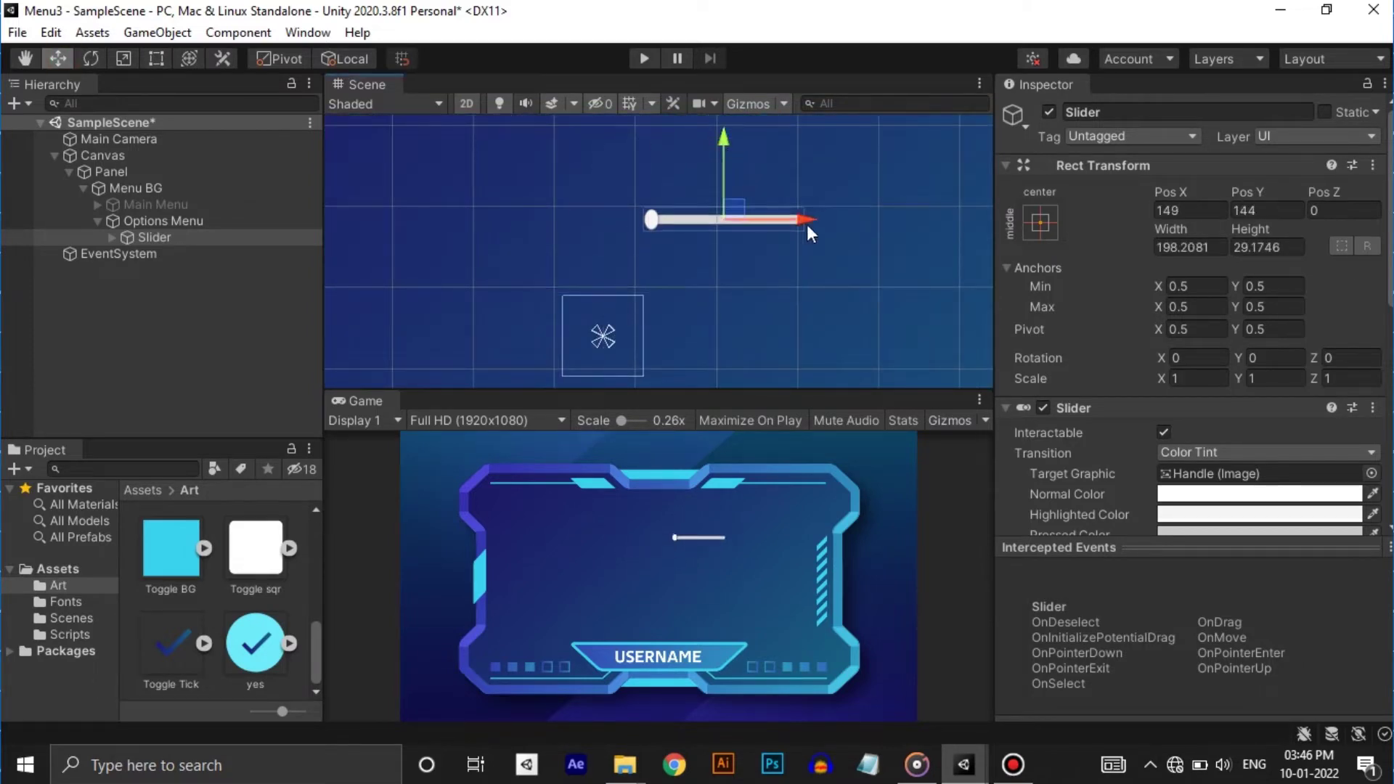
{"action": "key", "text": "t"}
{"action": "mouse_move", "coordinate": [654, 227]}
{"action": "left_mouse_down"}
{"action": "mouse_move", "coordinate": [609, 236]}
{"action": "mouse_move", "coordinate": [639, 227]}
{"action": "left_mouse_up"}
- Give the slider handle the Toggle BG sprite and widen the slider to the left
{"action": "left_click", "coordinate": [697, 218]}
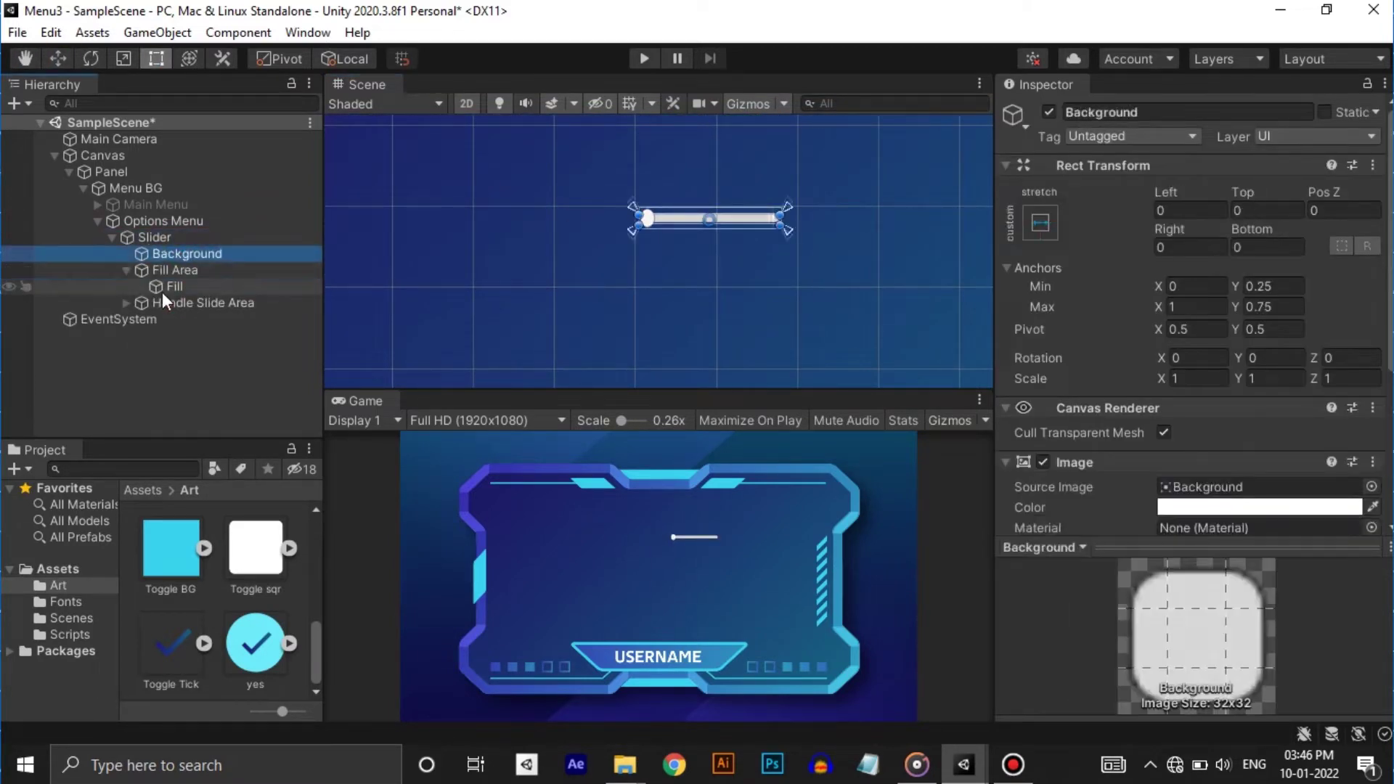
{"action": "left_click", "coordinate": [187, 320]}
{"action": "left_click", "coordinate": [1364, 512]}
{"action": "double_click", "coordinate": [634, 341]}
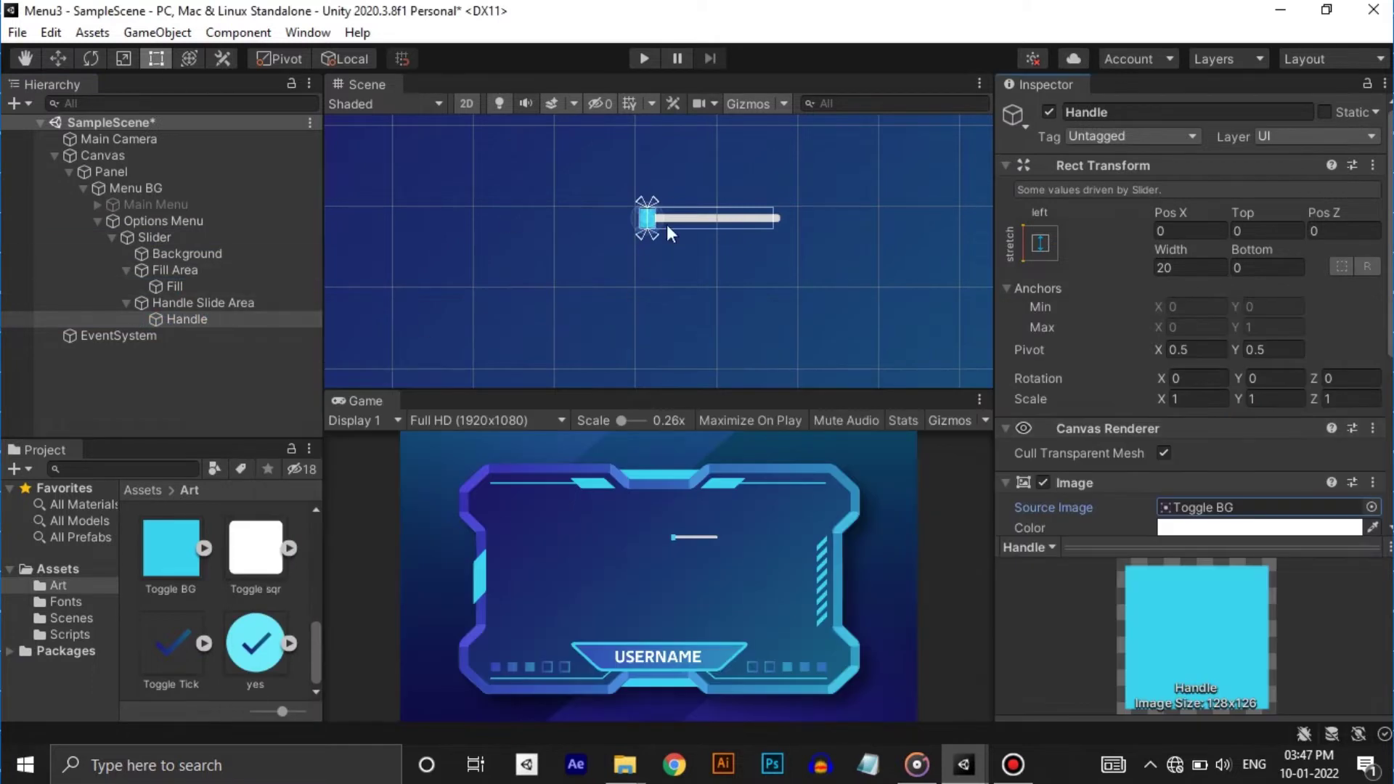
{"action": "scroll", "coordinate": [672, 233], "scroll_direction": "up", "scroll_amount": 3}
{"action": "left_click", "coordinate": [155, 237]}
{"action": "left_click_drag", "start_coordinate": [612, 221], "coordinate": [580, 247]}
{"action": "left_click", "coordinate": [561, 247]}
- Colour the slider Fill cyan and set the Background colour
{"action": "left_click", "coordinate": [294, 286]}
{"action": "left_click", "coordinate": [290, 253]}
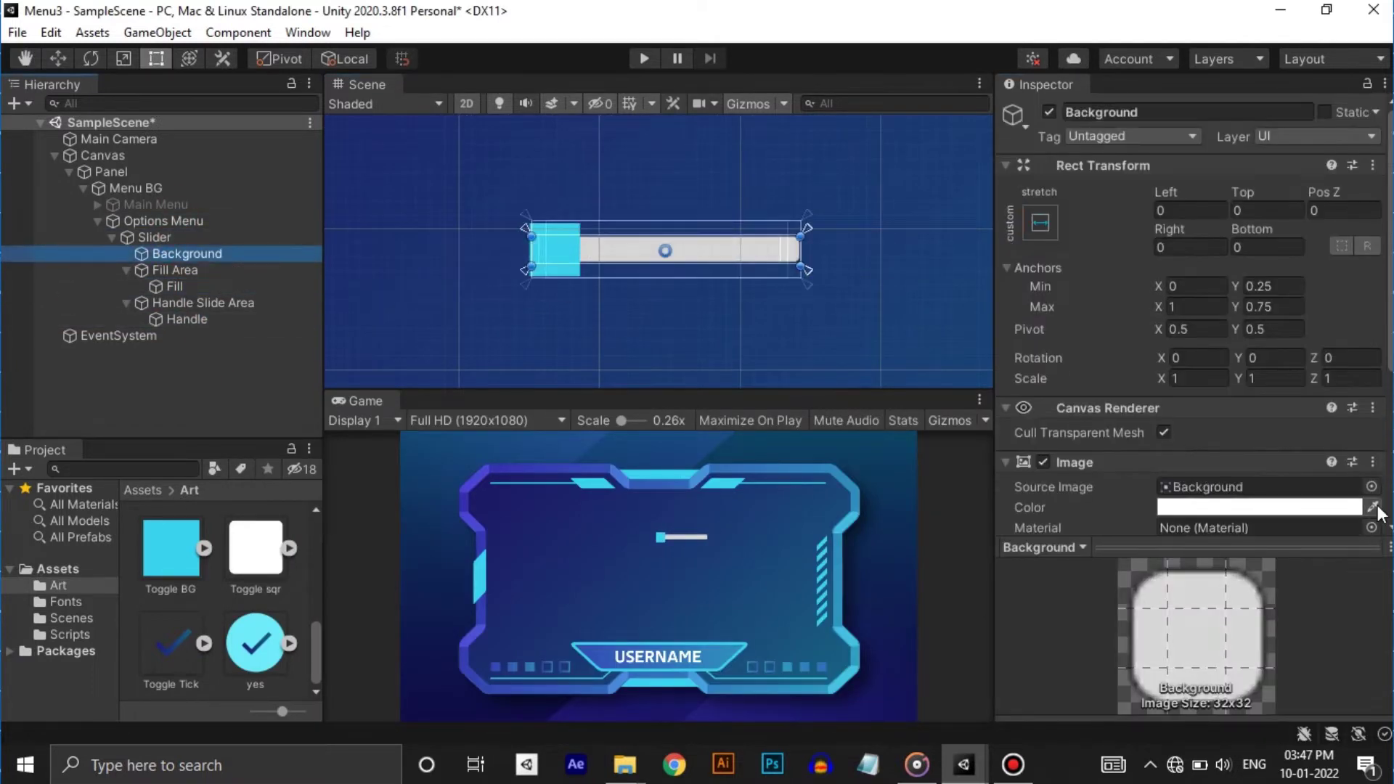
{"action": "left_click", "coordinate": [290, 286]}
{"action": "left_click", "coordinate": [1306, 527]}
{"action": "left_click", "coordinate": [1210, 717]}
{"action": "left_click", "coordinate": [1377, 232]}
{"action": "left_click", "coordinate": [187, 254]}
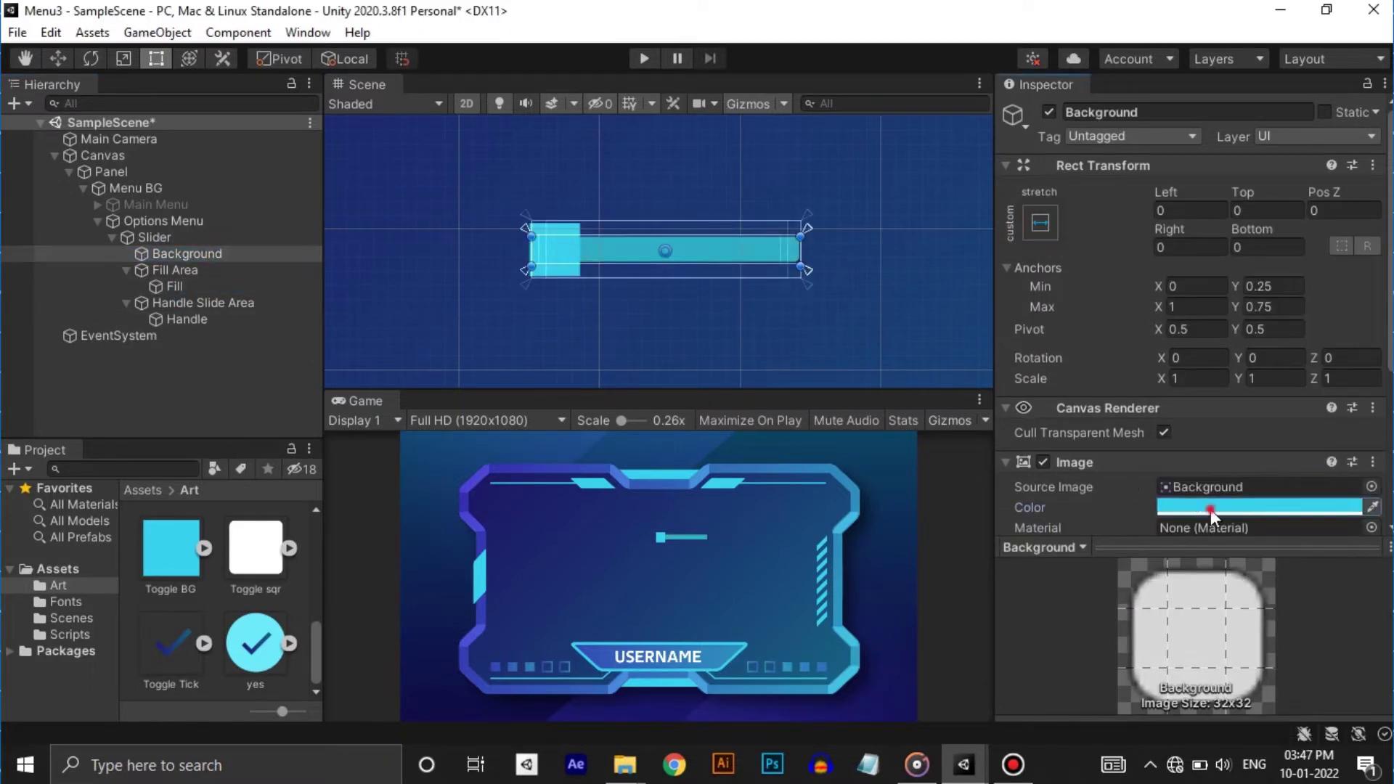
{"action": "left_click", "coordinate": [1260, 508]}
- Test in Play mode that dragging the volume handle moves the fill
{"action": "left_click", "coordinate": [1379, 235]}
{"action": "key", "text": "ctrl+p"}
{"action": "left_click_drag", "start_coordinate": [662, 542], "coordinate": [688, 554]}
{"action": "key", "text": "ctrl+p"}
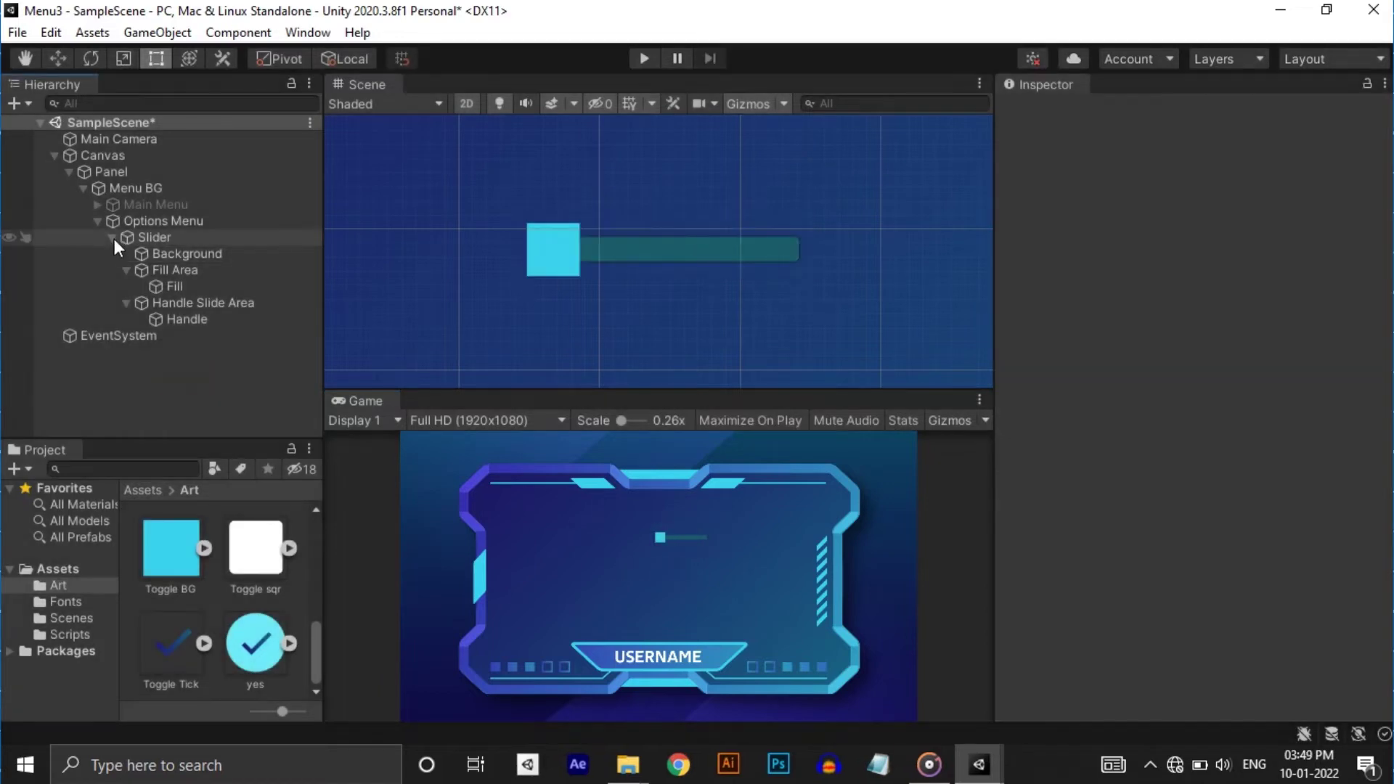
- Add a TextMeshPro text under the slider, place it to the left, and type VOLUME
{"action": "right_click", "coordinate": [146, 238]}
{"action": "mouse_move", "coordinate": [189, 660]}
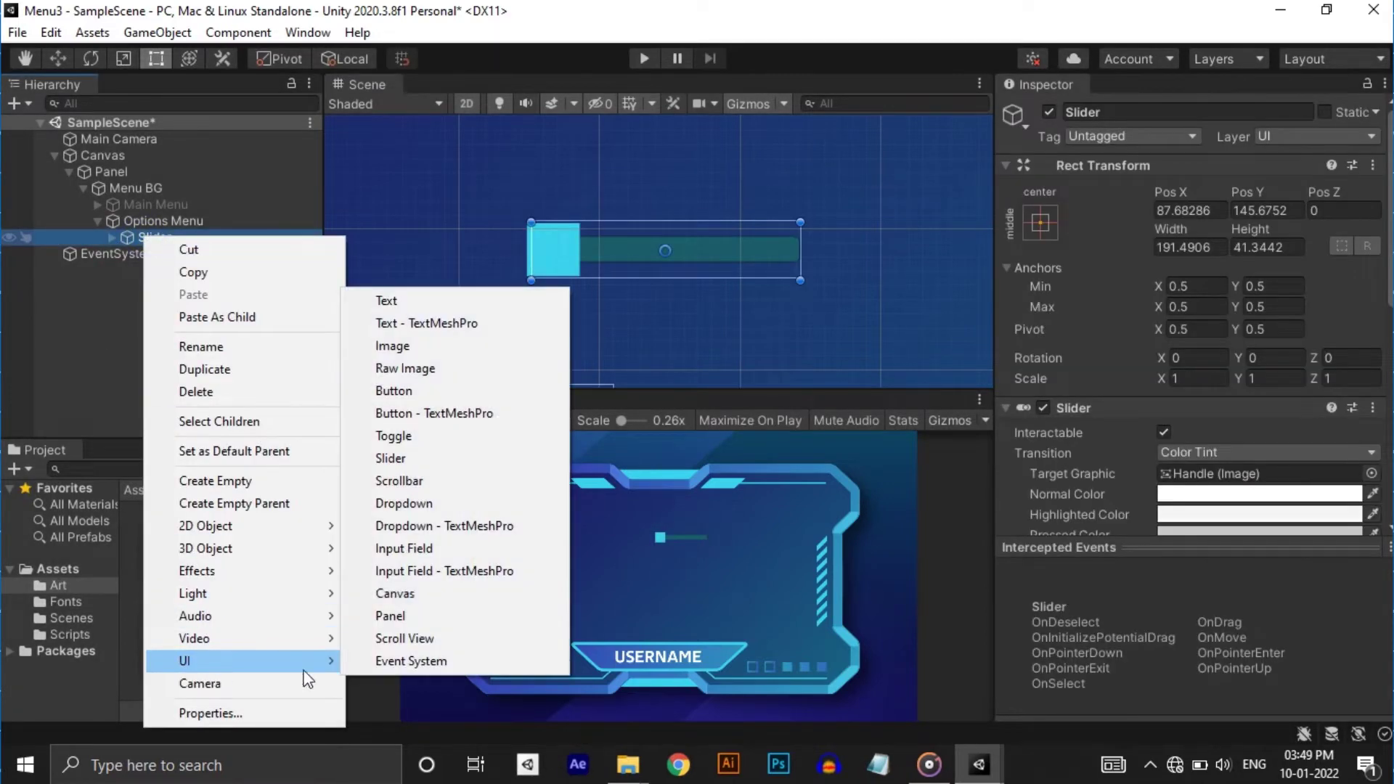
{"action": "left_click", "coordinate": [481, 318]}
{"action": "key", "text": "w"}
{"action": "left_click_drag", "start_coordinate": [660, 251], "coordinate": [349, 251]}
{"action": "middle_click_drag", "start_coordinate": [349, 250], "coordinate": [607, 274]}
{"action": "scroll", "coordinate": [1191, 326], "scroll_direction": "down", "scroll_amount": 5}
{"action": "left_click_drag", "start_coordinate": [1067, 169], "coordinate": [1007, 169]}
{"action": "type", "text": "VOLUME"}
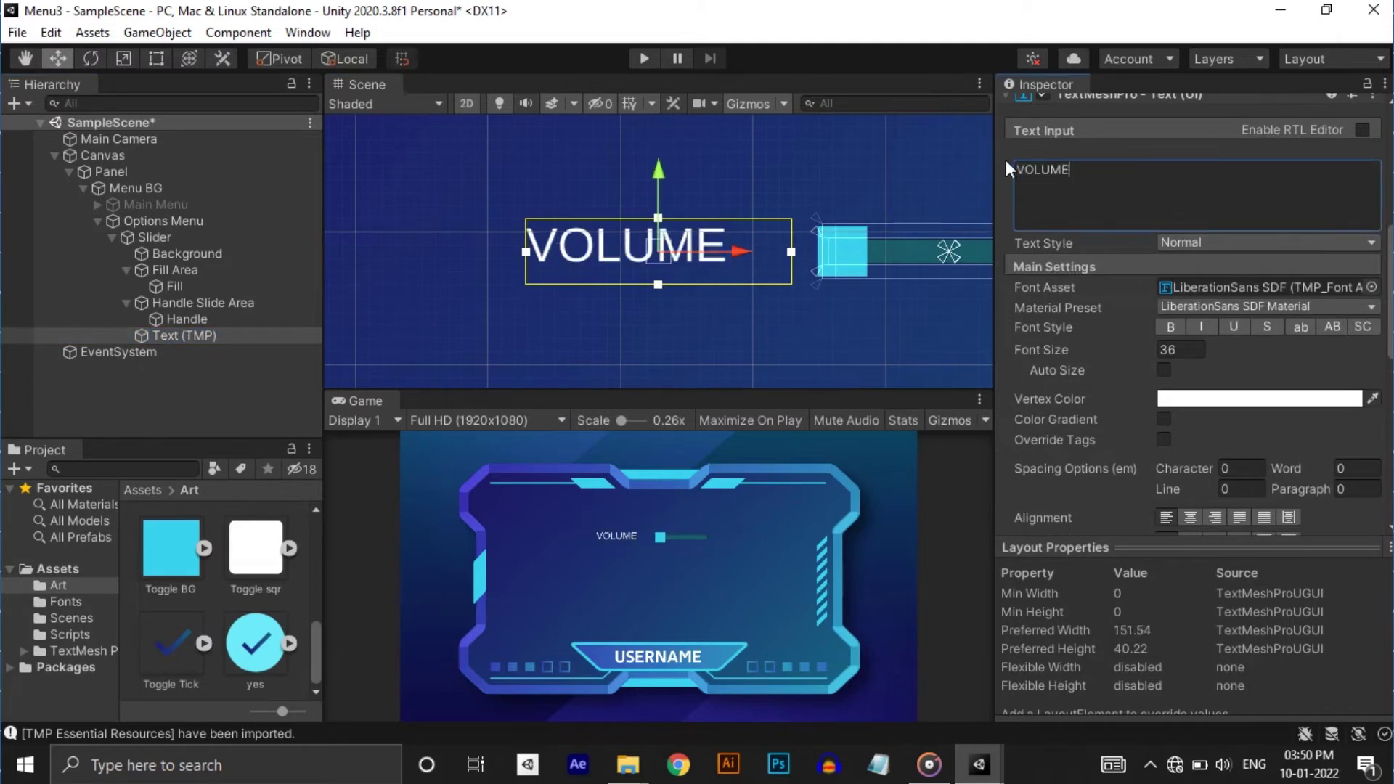
- Apply the TechnaSans-Regular font to the VOLUME label
{"action": "left_click", "coordinate": [1371, 286]}
{"action": "double_click", "coordinate": [408, 389]}
{"action": "left_click", "coordinate": [203, 420]}
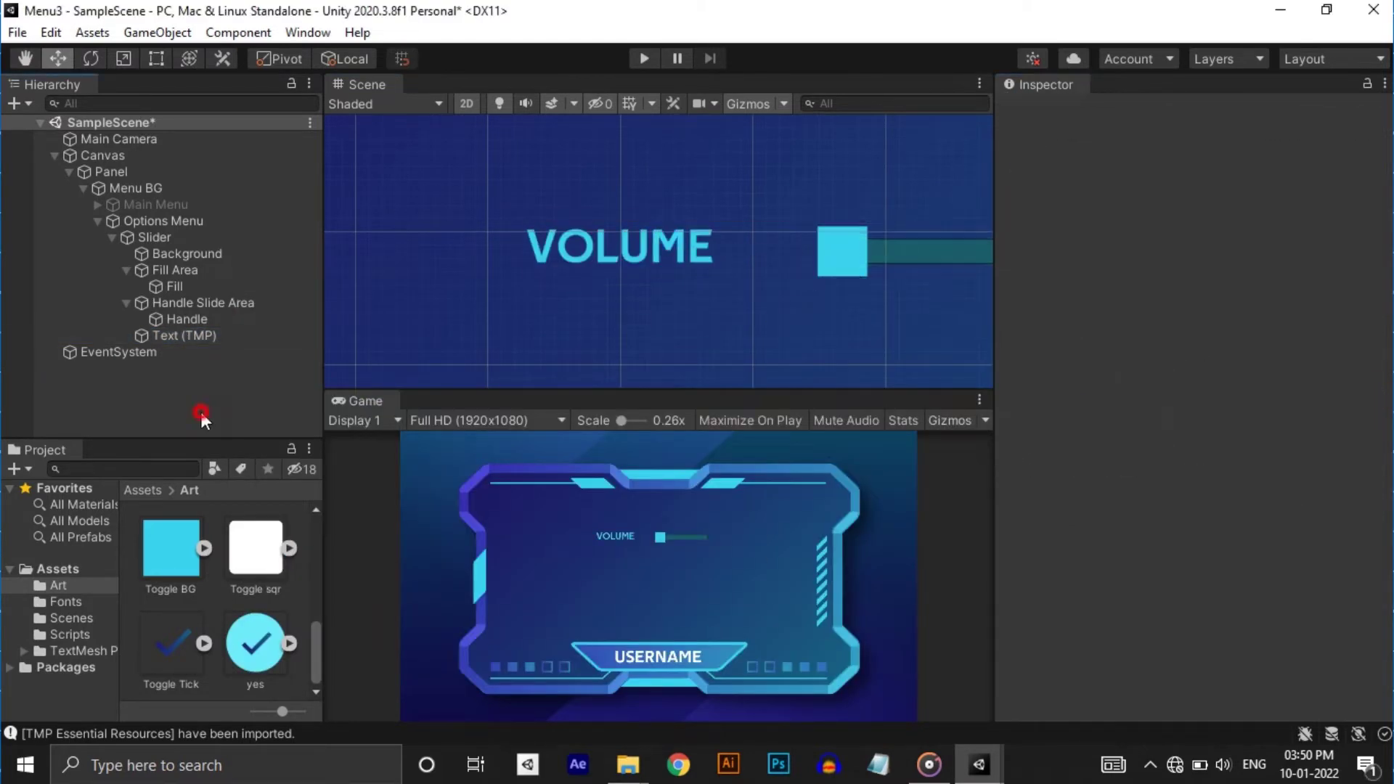
{"action": "left_click", "coordinate": [184, 335]}
{"action": "scroll", "coordinate": [1218, 386], "scroll_direction": "down", "scroll_amount": 10}
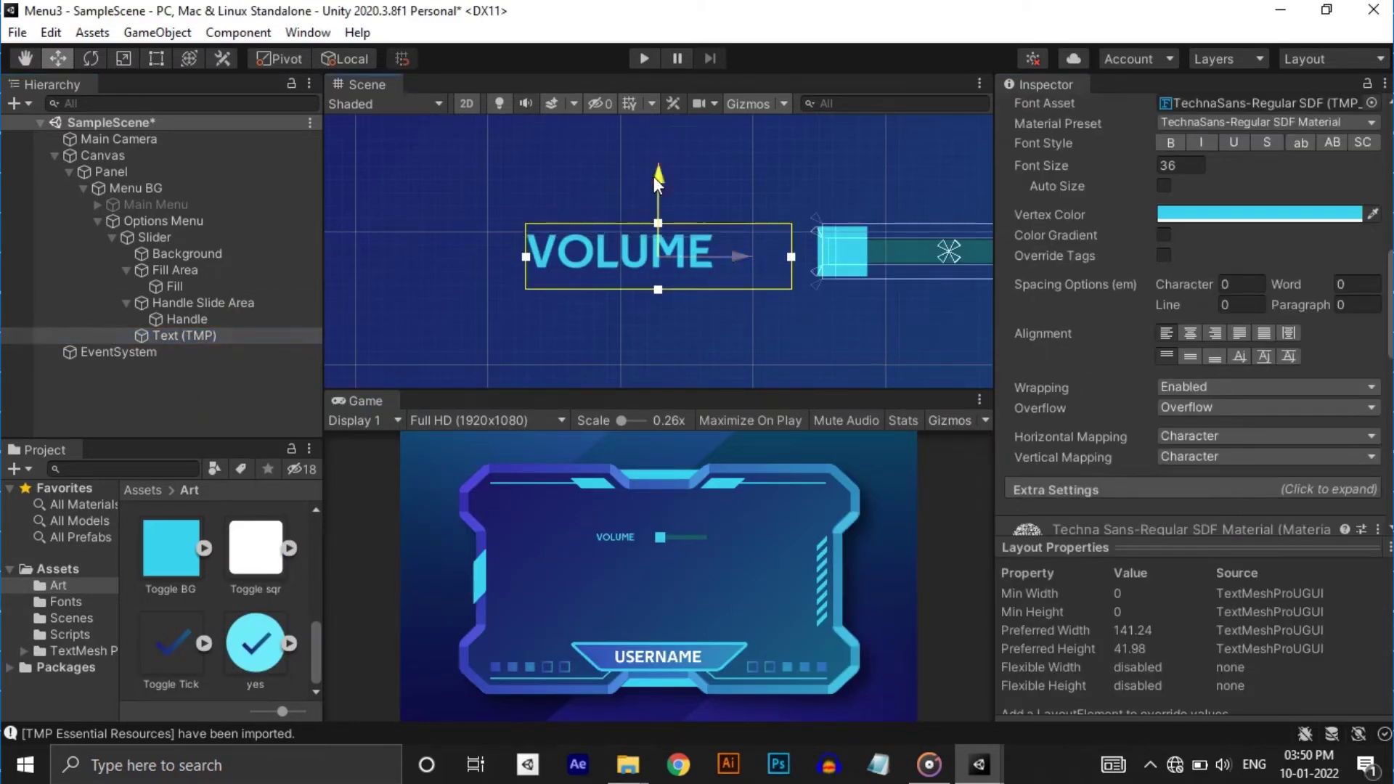
{"action": "left_click", "coordinate": [572, 377]}
{"action": "right_click", "coordinate": [164, 221]}
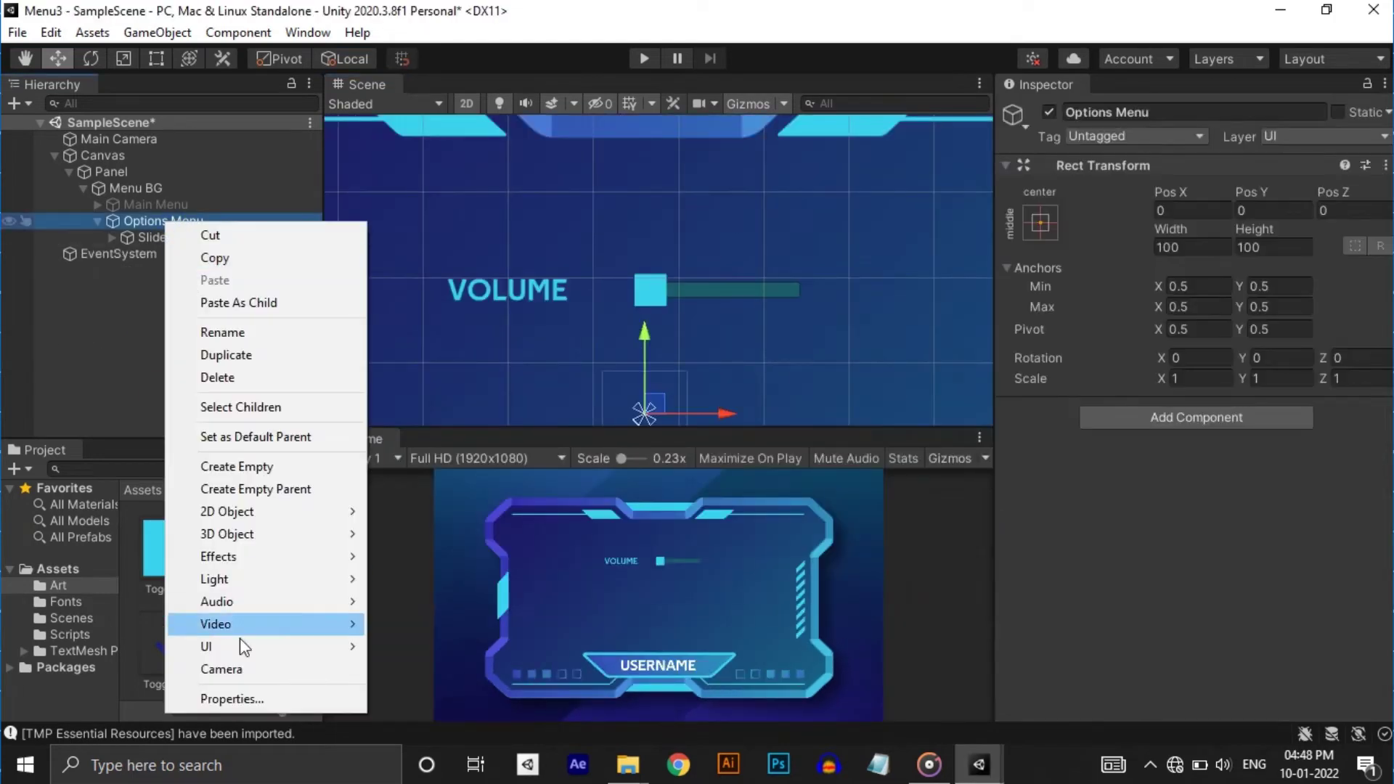
- Add a Toggle to the Options Menu, widen it, and anchor its checkbox right
{"action": "mouse_move", "coordinate": [242, 646]}
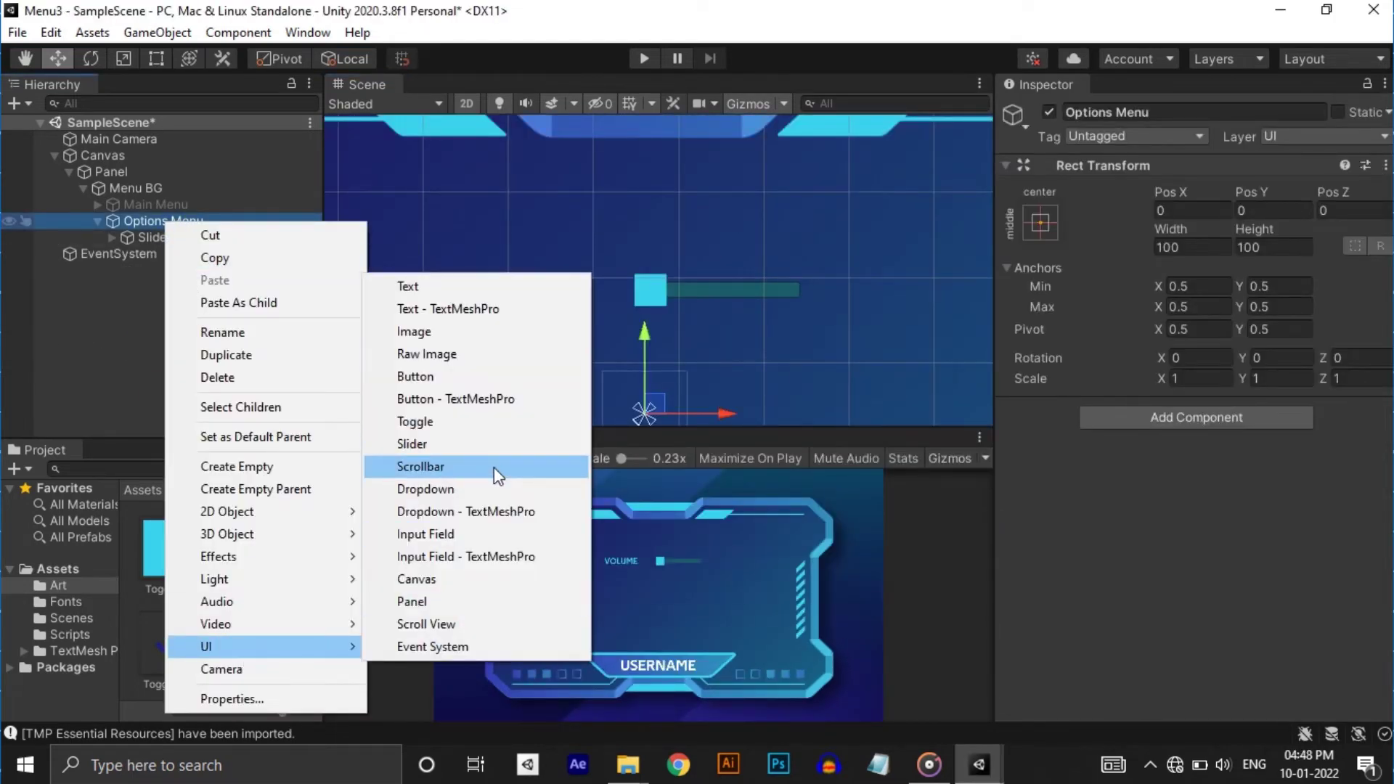
{"action": "left_click", "coordinate": [498, 427]}
{"action": "left_click", "coordinate": [156, 58]}
{"action": "left_click_drag", "start_coordinate": [704, 326], "coordinate": [815, 348], "text": "alt"}
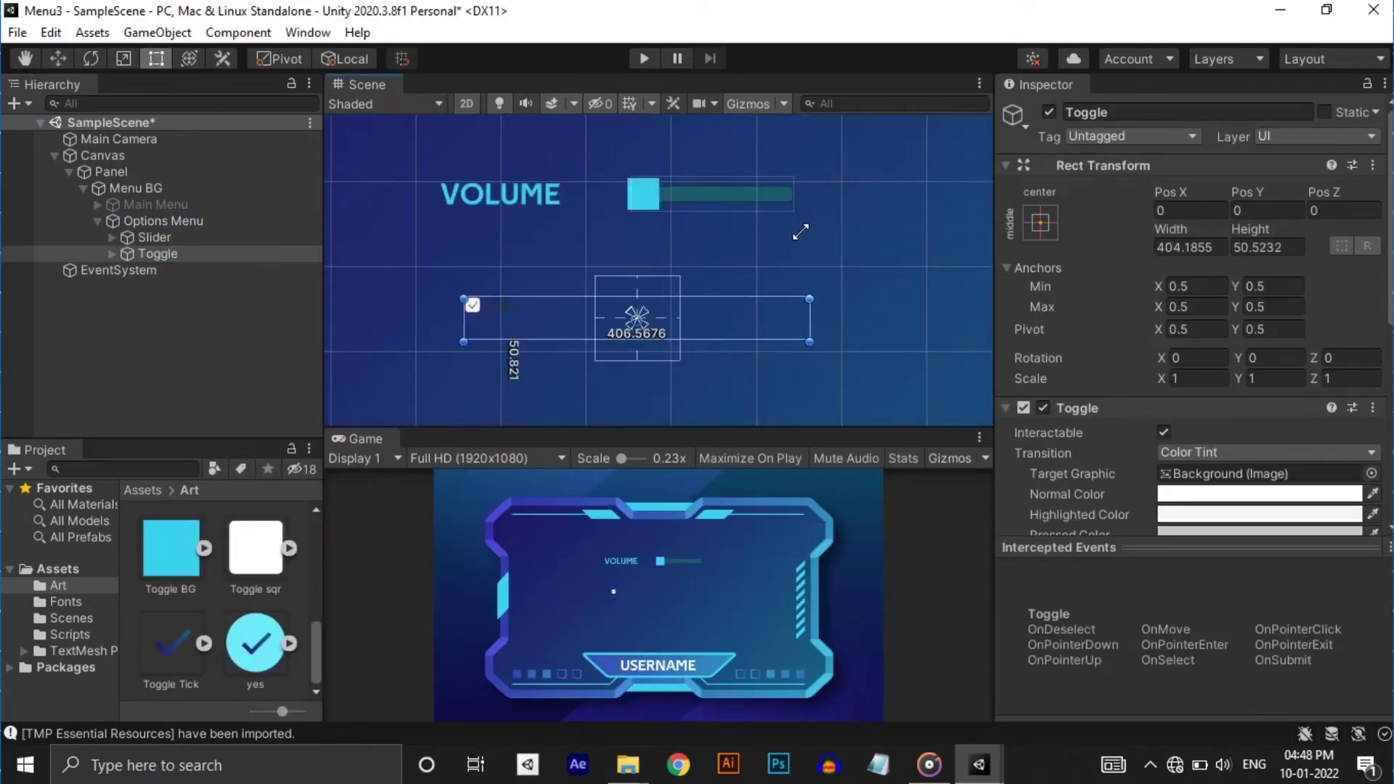
{"action": "left_click", "coordinate": [112, 253]}
{"action": "left_click", "coordinate": [187, 269]}
{"action": "left_click", "coordinate": [1040, 223]}
{"action": "left_click", "coordinate": [1200, 427], "text": "alt+shift"}
- Rename the toggle label to VIBRATION, in the VOLUME font at a larger size
{"action": "scroll", "coordinate": [768, 285], "scroll_direction": "up", "scroll_amount": 3}
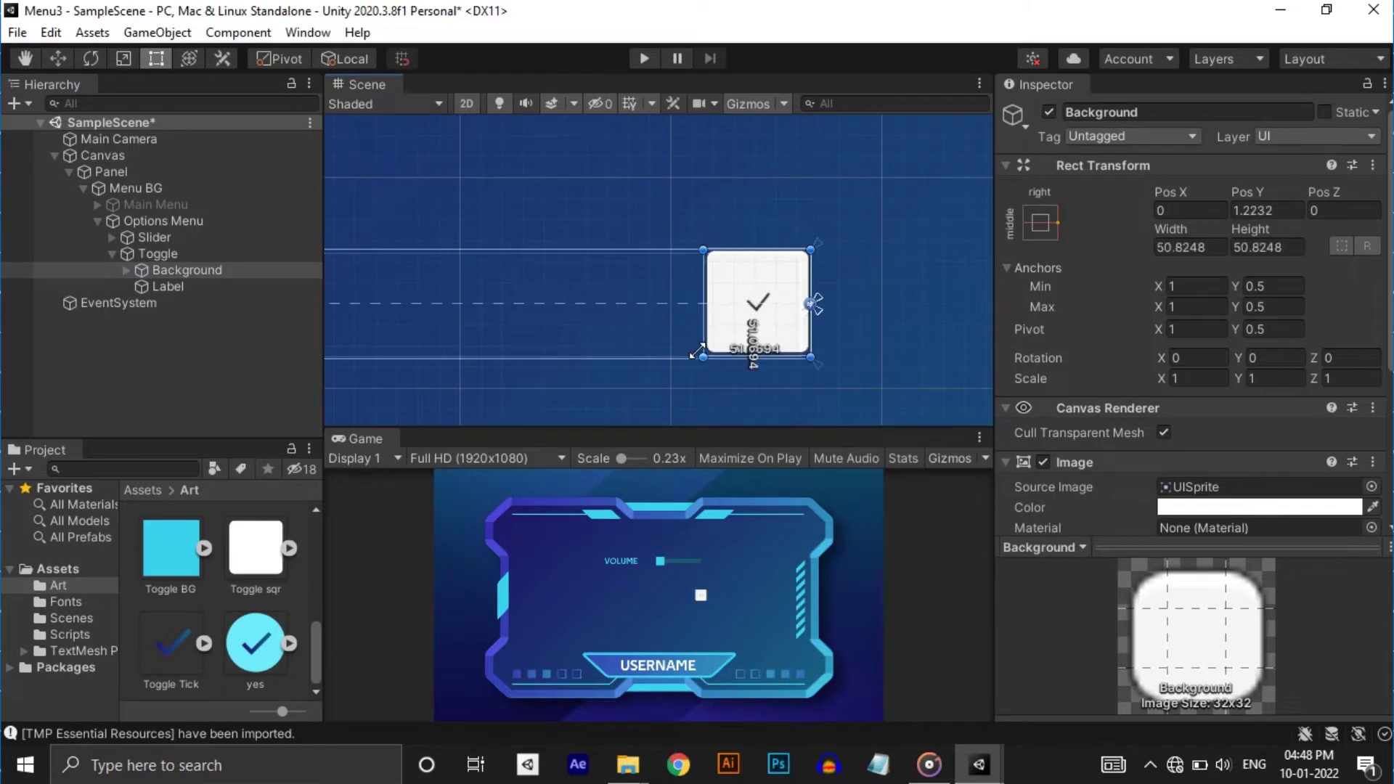
{"action": "left_click", "coordinate": [127, 269]}
{"action": "left_click", "coordinate": [199, 286]}
{"action": "left_click", "coordinate": [168, 303]}
{"action": "scroll", "coordinate": [1108, 359], "scroll_direction": "down", "scroll_amount": 5}
{"action": "double_click", "coordinate": [1036, 317]}
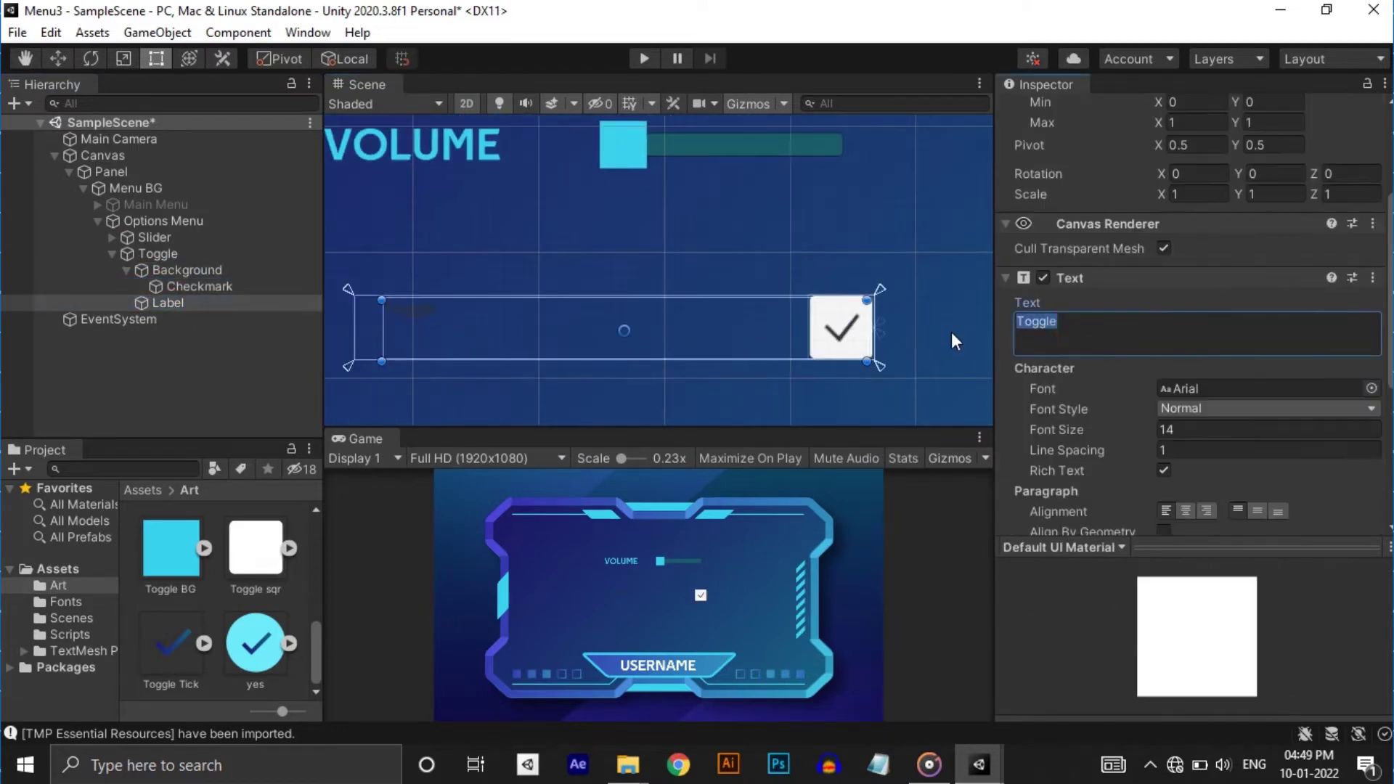
{"action": "type", "text": "VIBRATION"}
{"action": "middle_click_drag", "start_coordinate": [621, 167], "coordinate": [699, 167]}
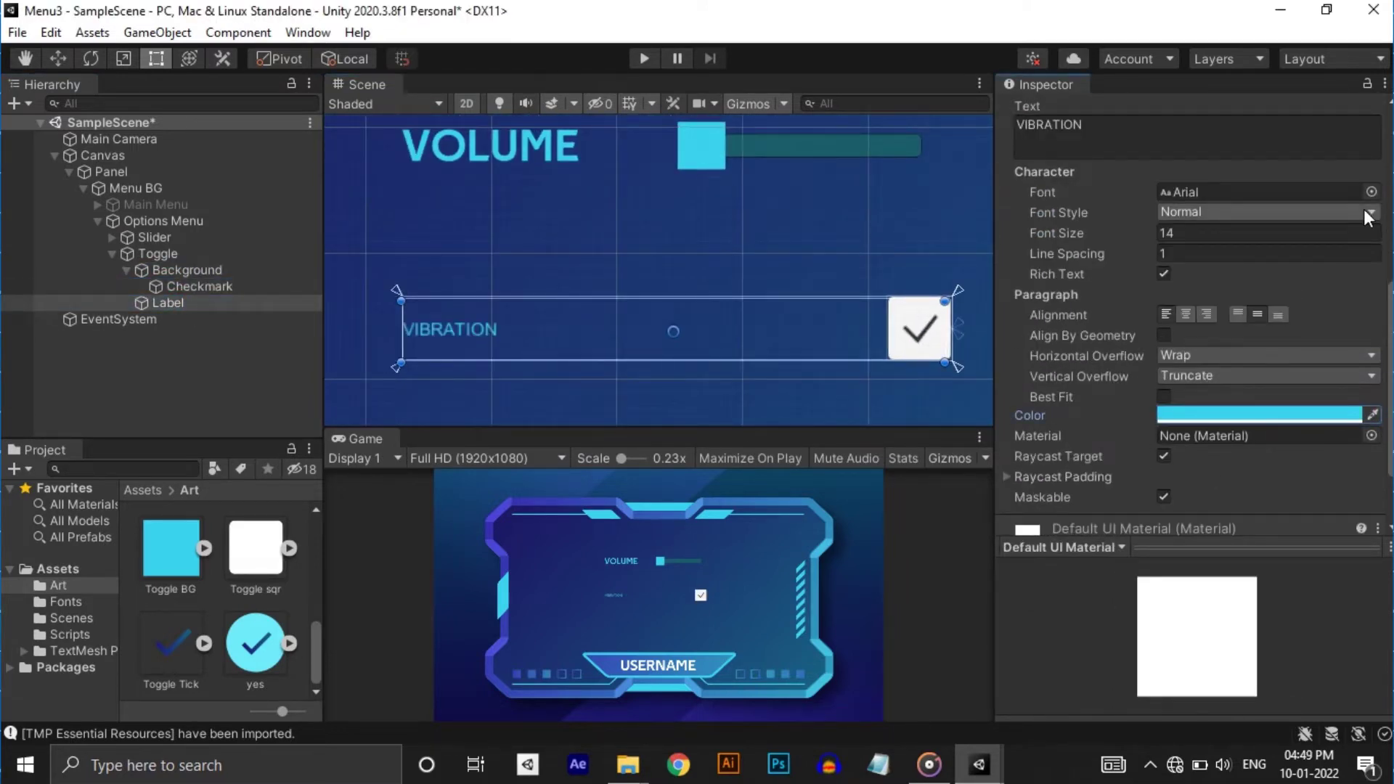
{"action": "left_click", "coordinate": [1371, 192]}
{"action": "double_click", "coordinate": [1195, 464]}
{"action": "left_click_drag", "start_coordinate": [1140, 234], "coordinate": [1144, 238]}
- Use the Toggle Tick sprite for the checkmark and colour the checkbox background cyan
{"action": "left_click", "coordinate": [200, 286]}
{"action": "left_click", "coordinate": [1371, 290]}
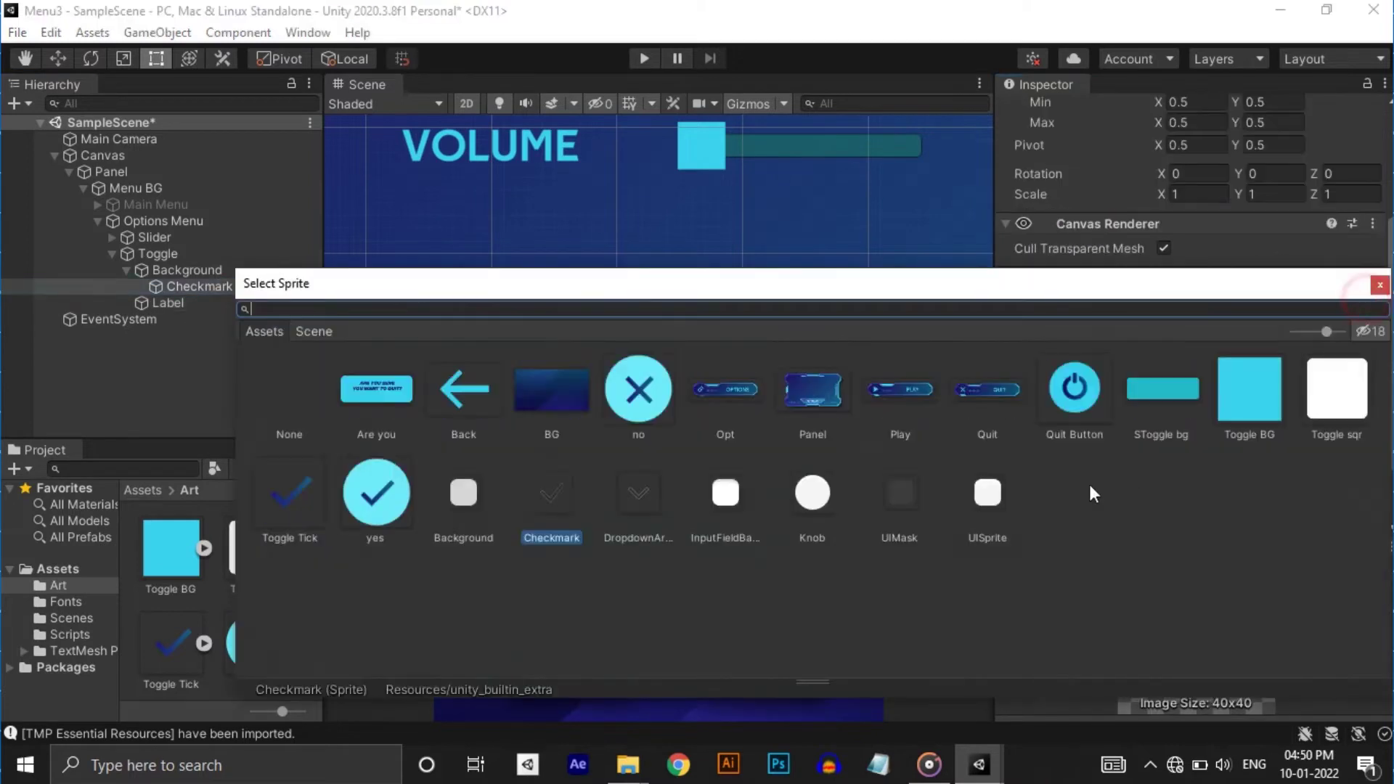
{"action": "double_click", "coordinate": [289, 493]}
{"action": "left_click", "coordinate": [187, 269]}
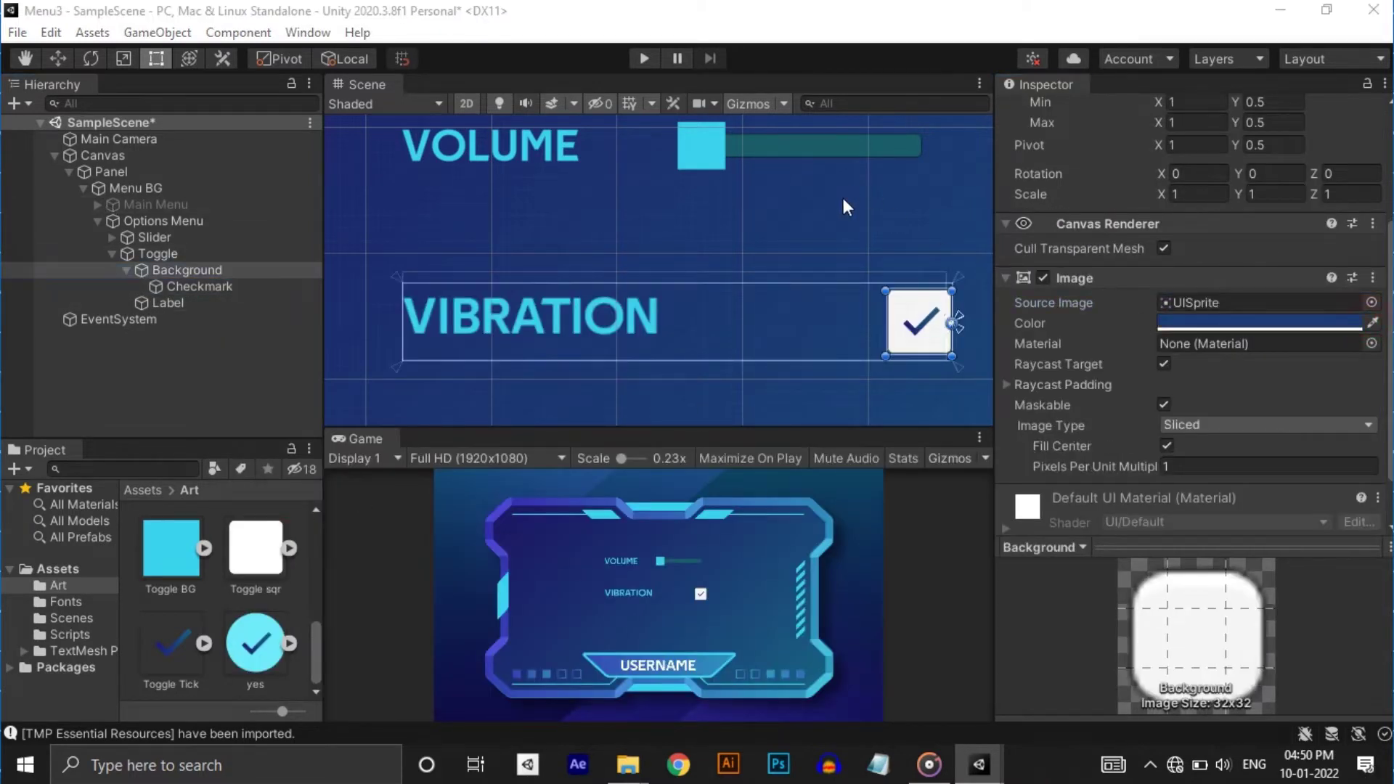
{"action": "left_click", "coordinate": [704, 156]}
{"action": "left_click", "coordinate": [216, 382]}
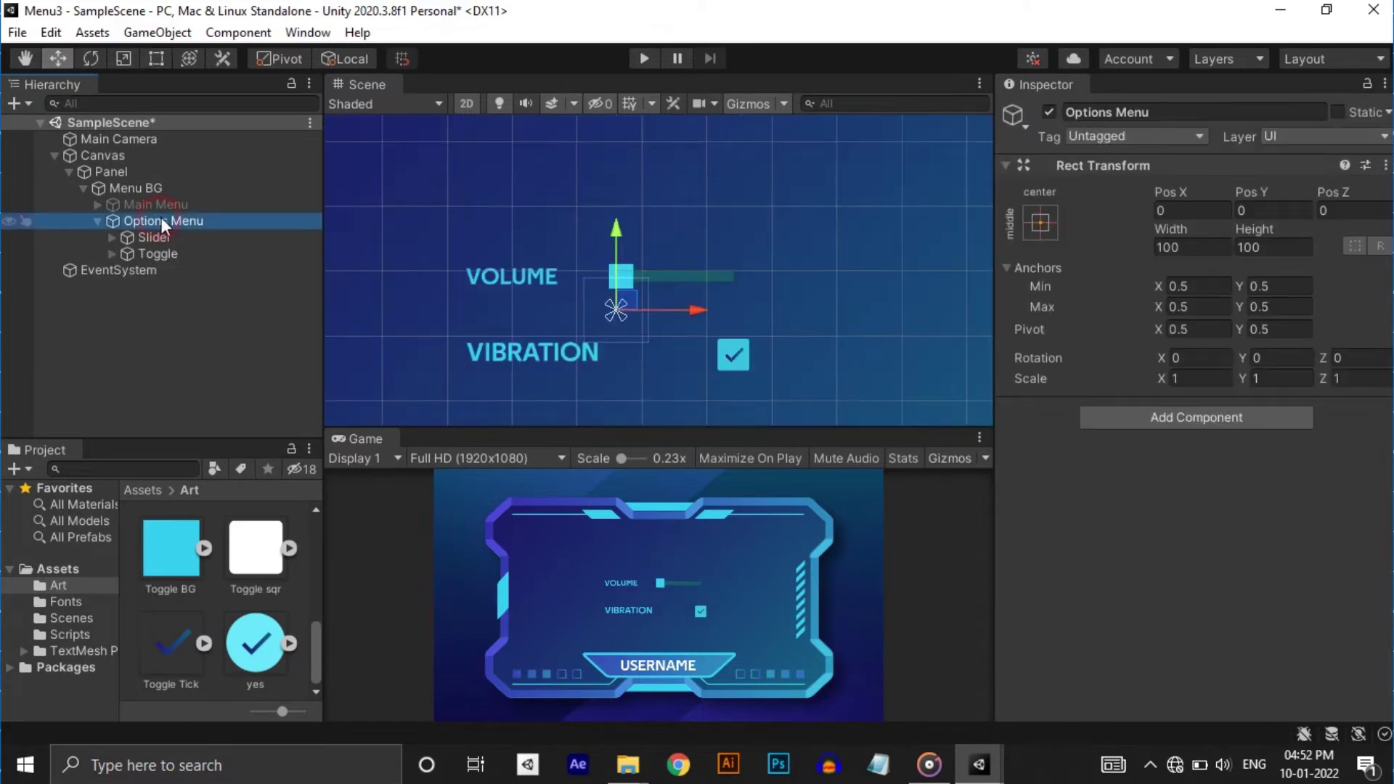
- Add an Image to the Options Menu, anchored top-left, showing the Back arrow sprite
{"action": "right_click", "coordinate": [161, 216]}
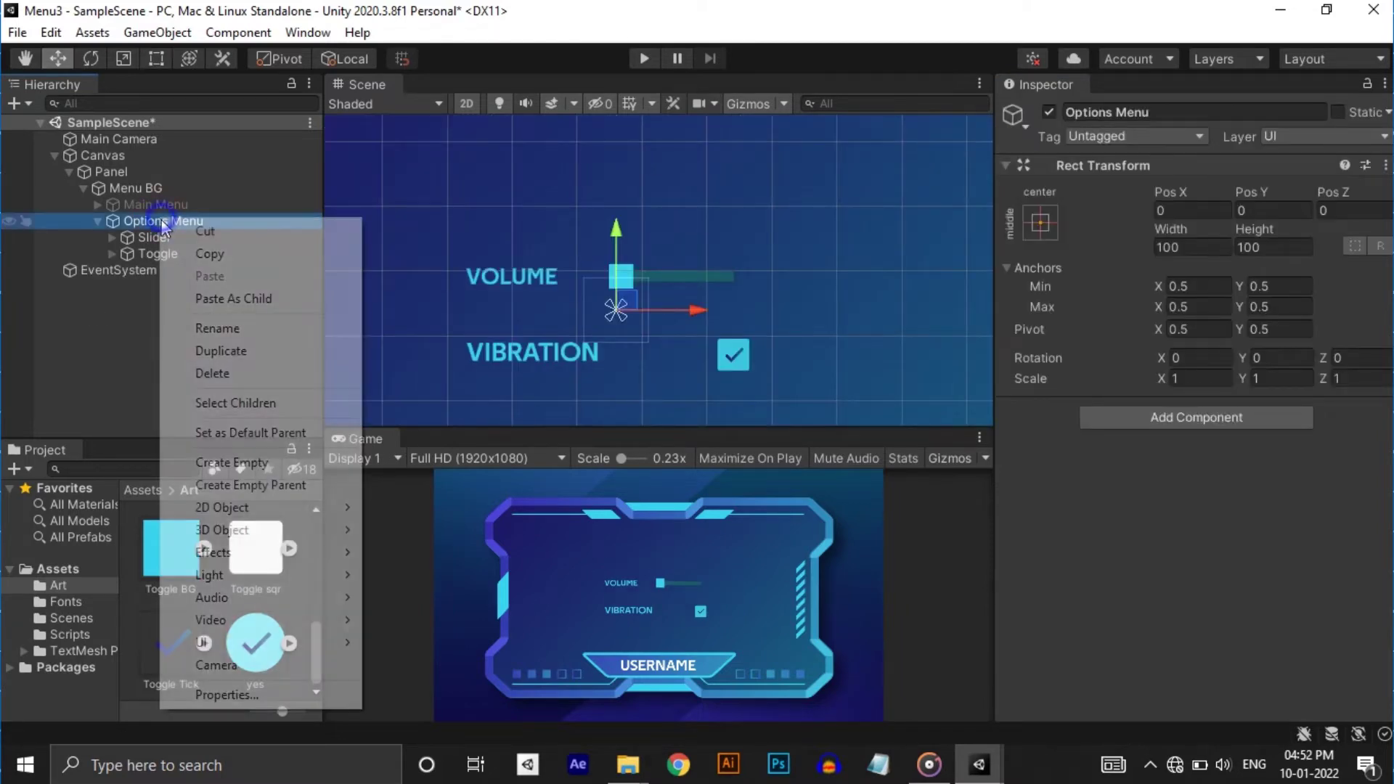
{"action": "mouse_move", "coordinate": [218, 643]}
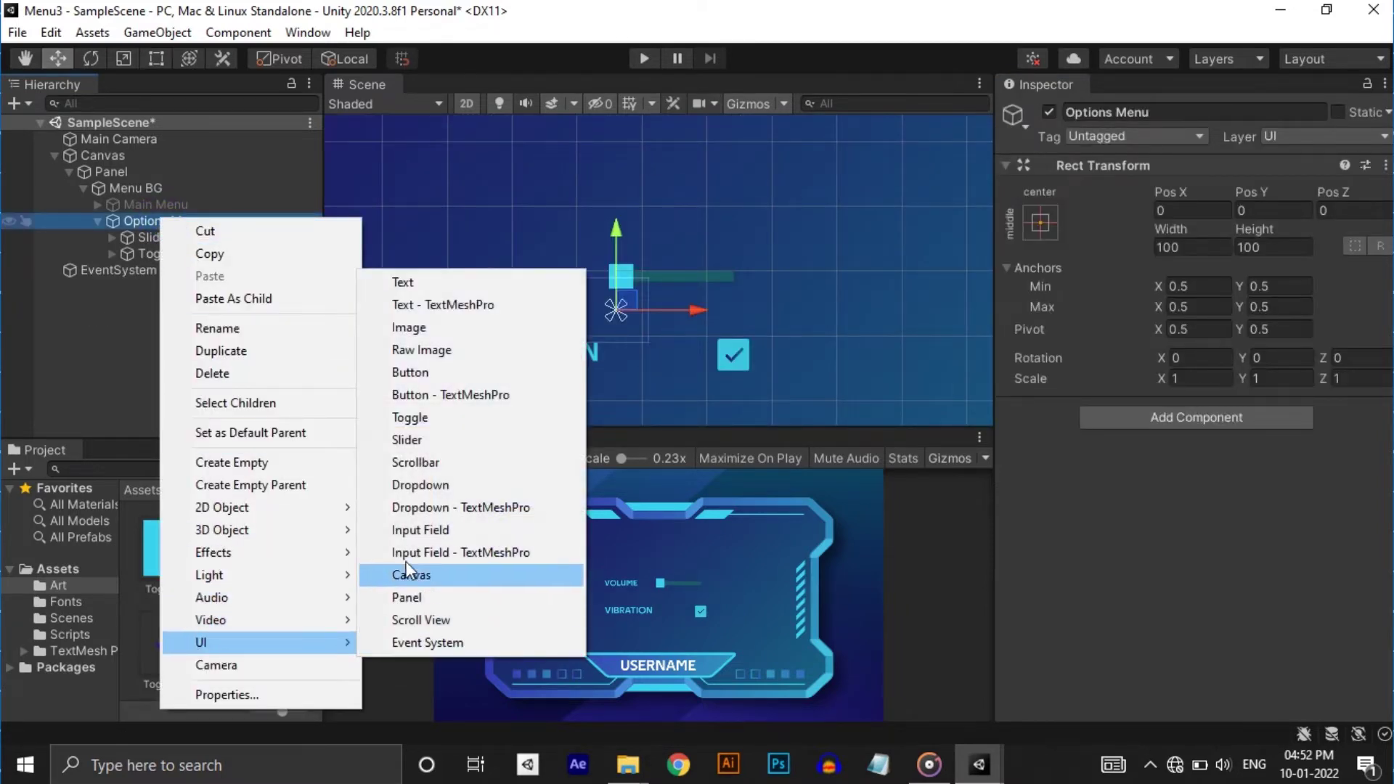
{"action": "left_click", "coordinate": [429, 324]}
{"action": "scroll", "coordinate": [679, 333], "scroll_direction": "down", "scroll_amount": 3}
{"action": "left_click", "coordinate": [1039, 223]}
{"action": "left_click", "coordinate": [1071, 323], "text": "alt+shift"}
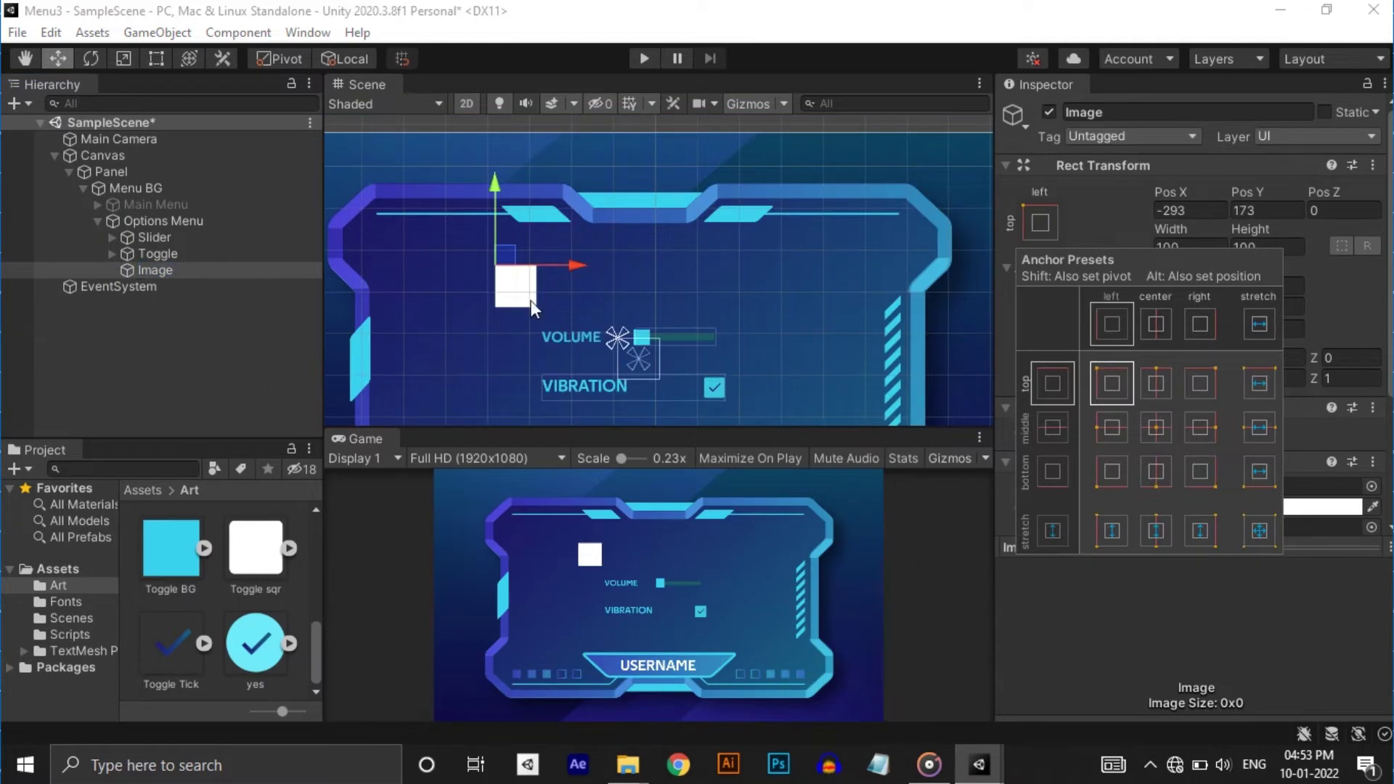
{"action": "left_click", "coordinate": [1370, 487]}
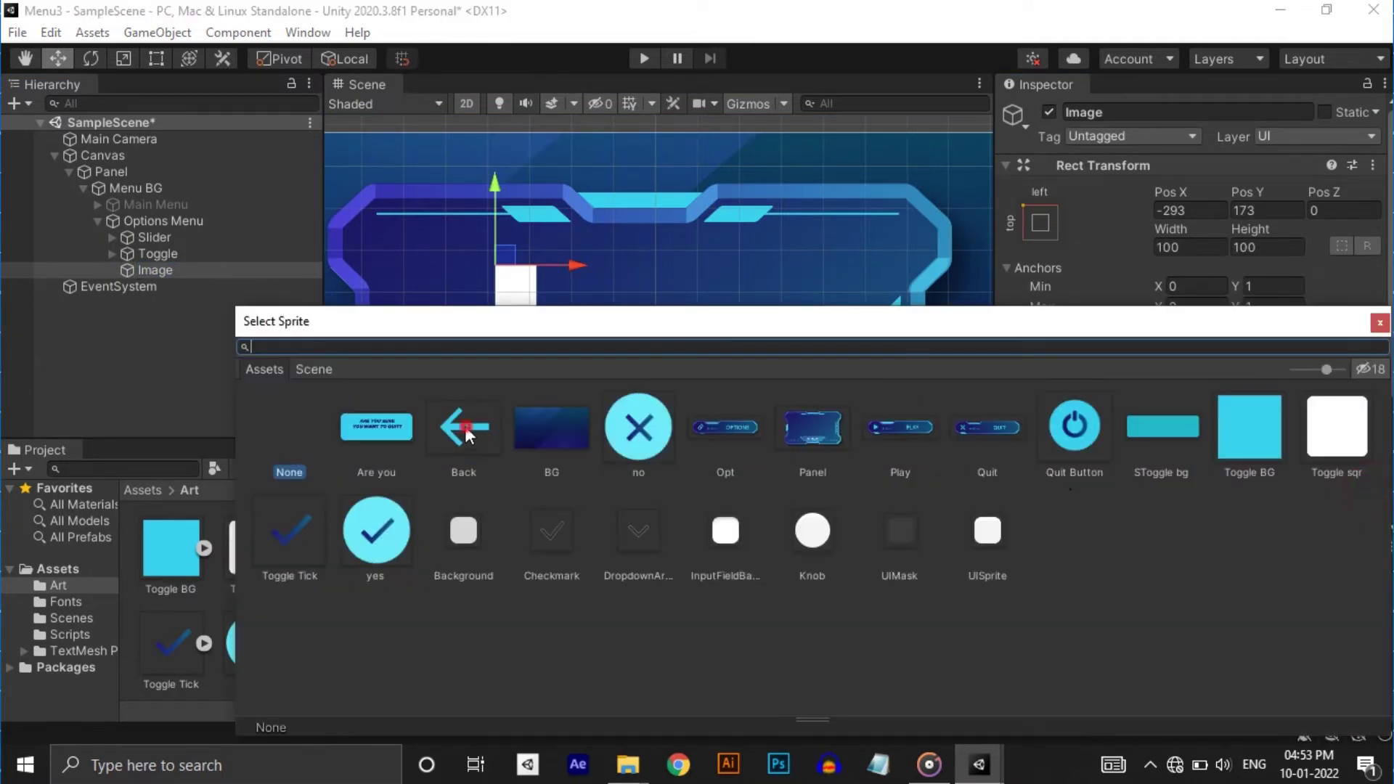
{"action": "double_click", "coordinate": [465, 434]}
- Add a Button component to the back-arrow image
{"action": "left_click", "coordinate": [1183, 490]}
{"action": "type", "text": "butto"}
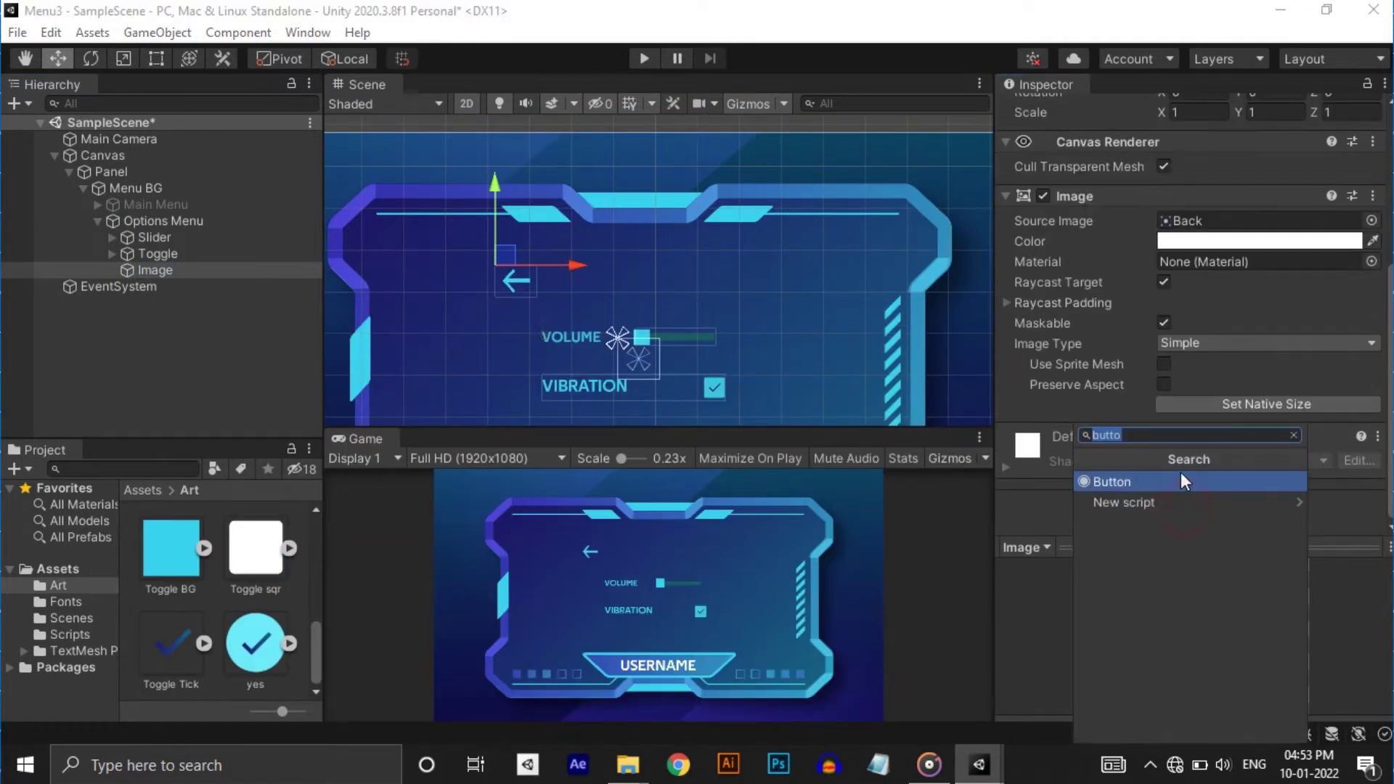
{"action": "left_click", "coordinate": [1183, 483]}
{"action": "scroll", "coordinate": [1259, 405], "scroll_direction": "down", "scroll_amount": 5}
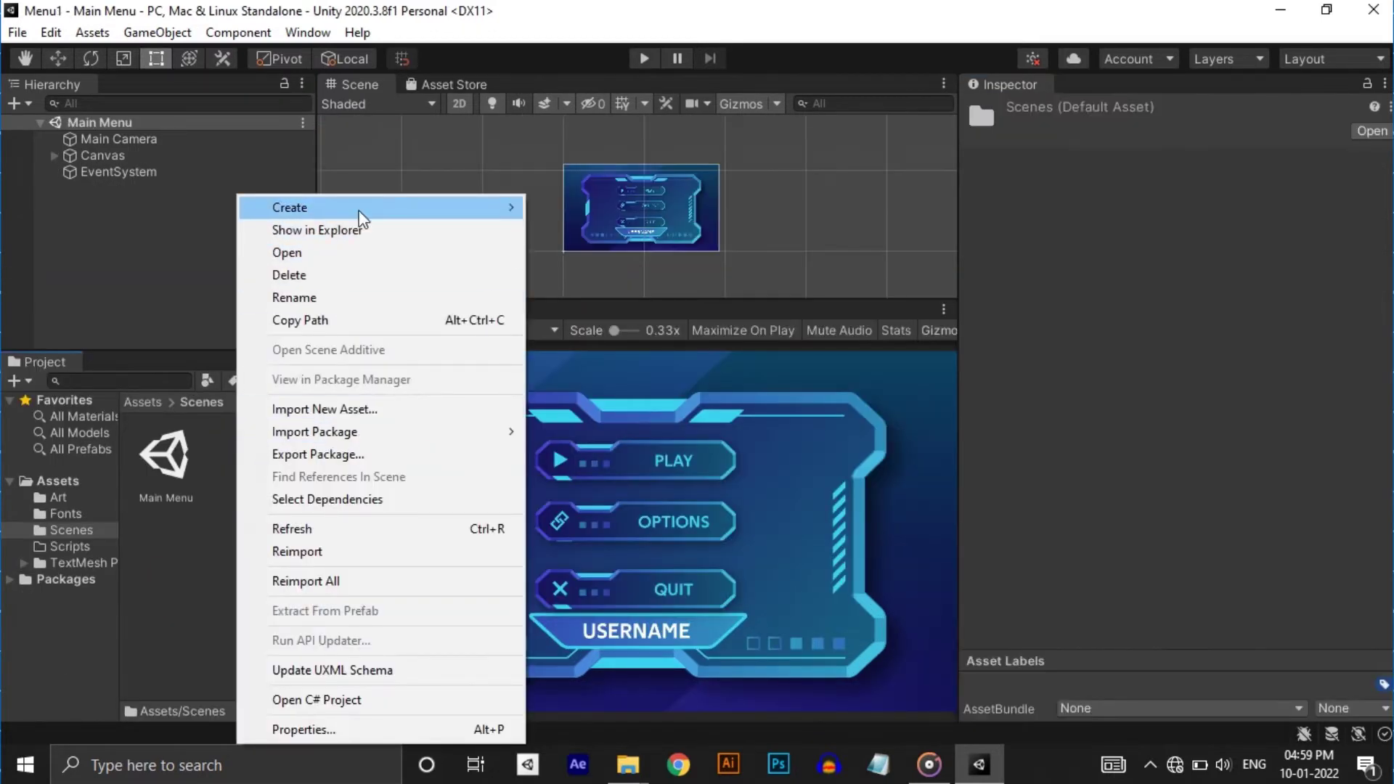
- Create a new scene named Game in Scenes and open it
{"action": "mouse_move", "coordinate": [361, 215]}
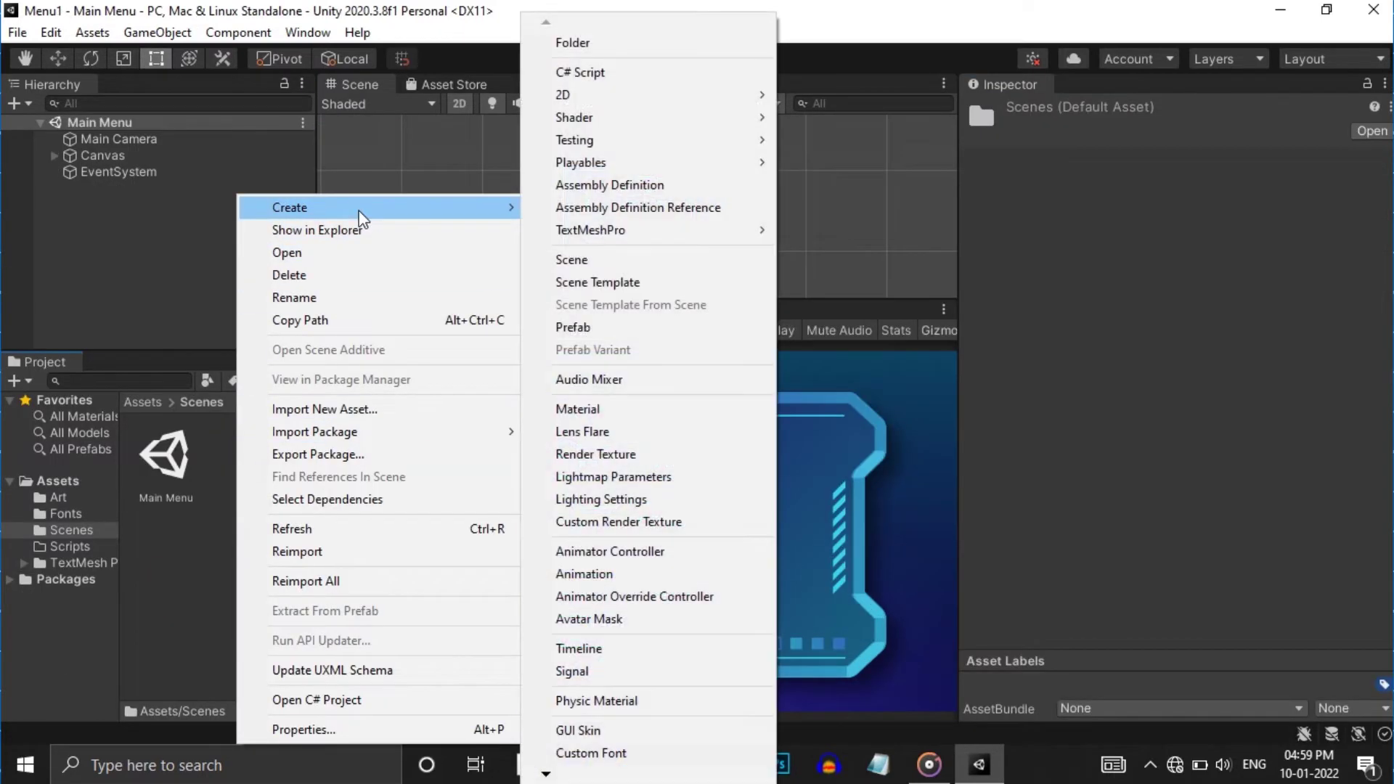
{"action": "left_click", "coordinate": [573, 259]}
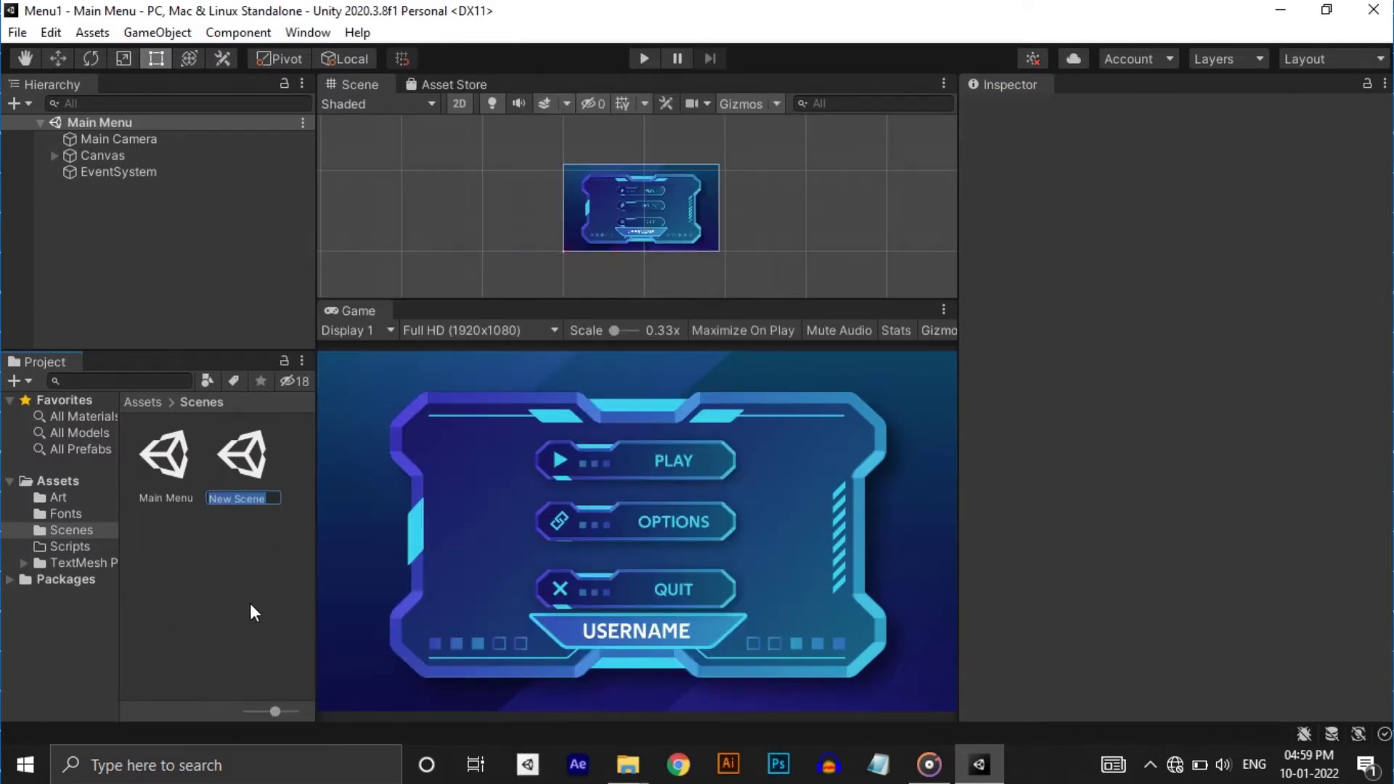
{"action": "type", "text": "Game"}
{"action": "left_click", "coordinate": [247, 602]}
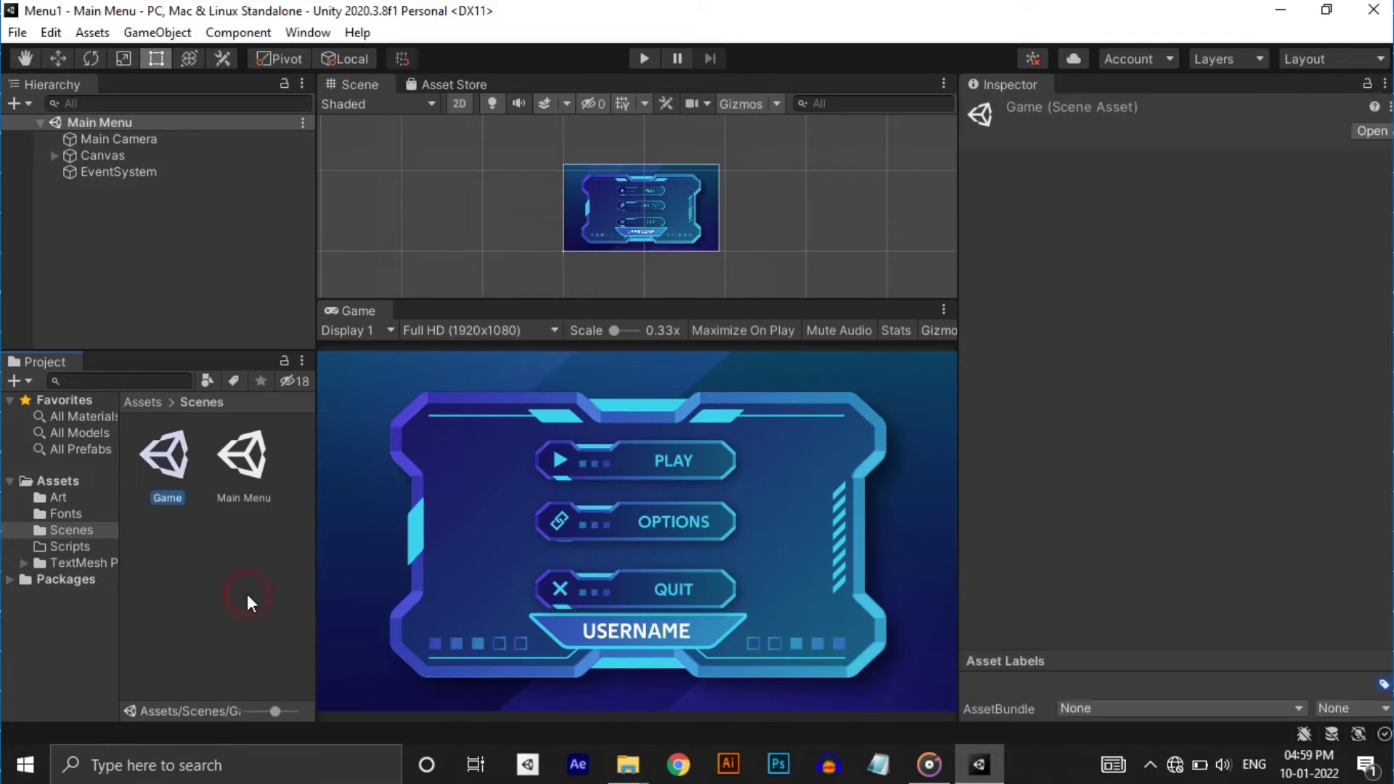
{"action": "double_click", "coordinate": [167, 457]}
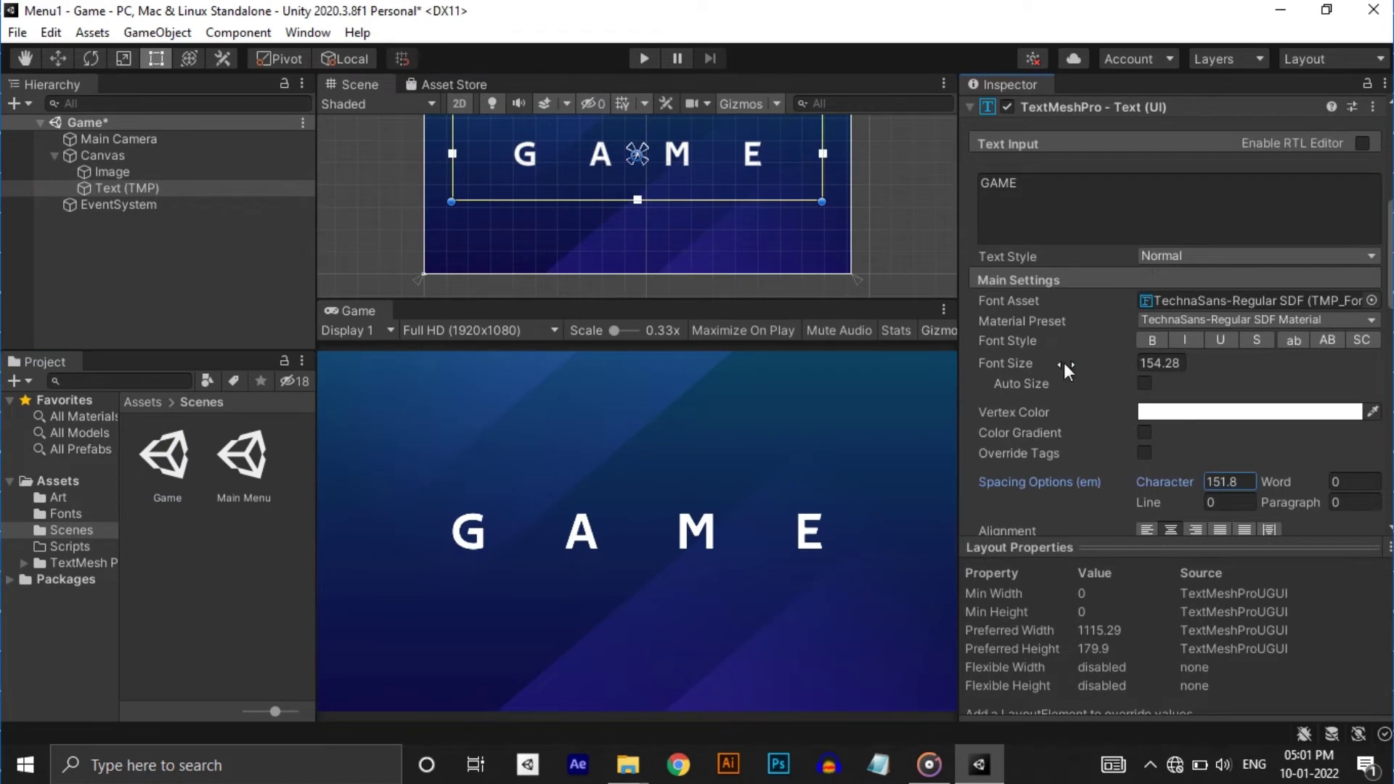
- Shrink the GAME title font to 109.74 and widen its character spacing
{"action": "left_click_drag", "start_coordinate": [1064, 363], "coordinate": [853, 416]}
{"action": "left_click_drag", "start_coordinate": [1191, 482], "coordinate": [1242, 482]}
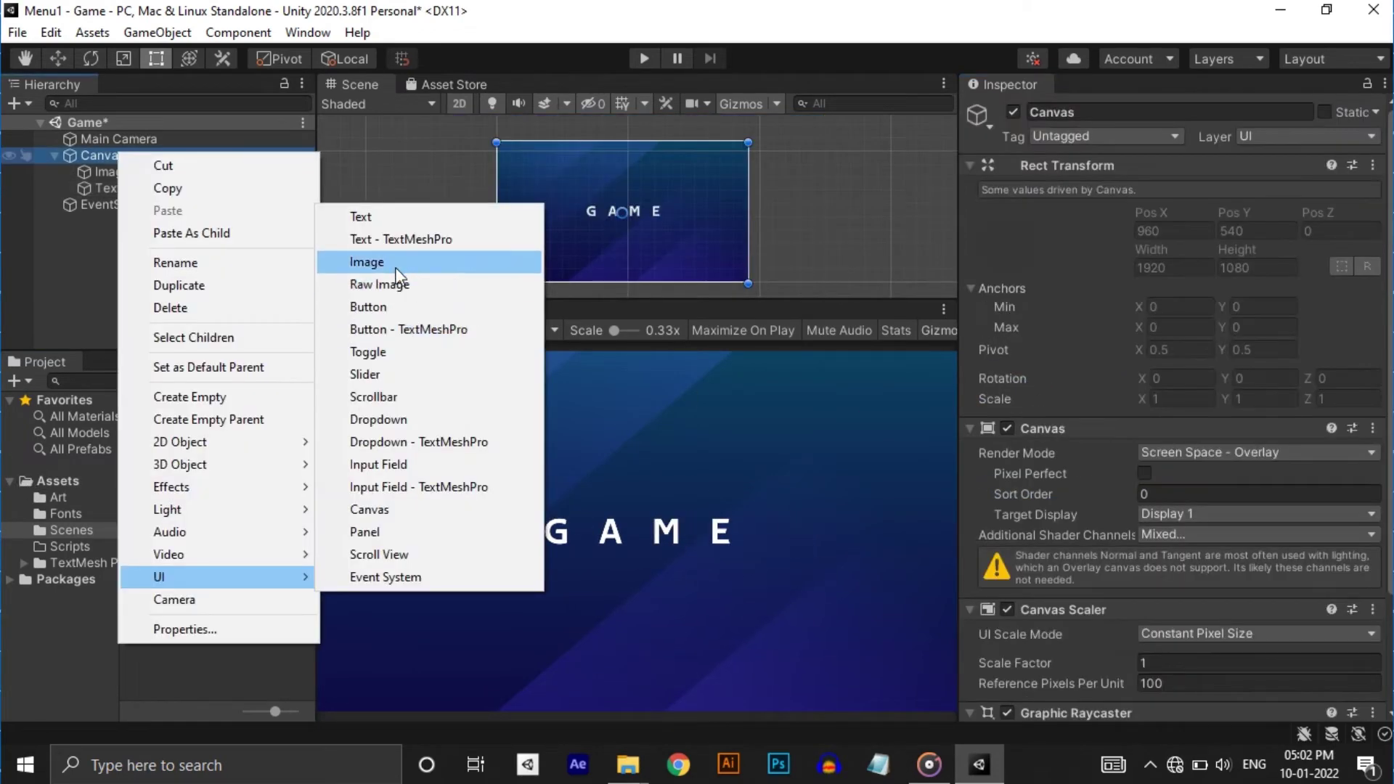
{"action": "left_click", "coordinate": [397, 270]}
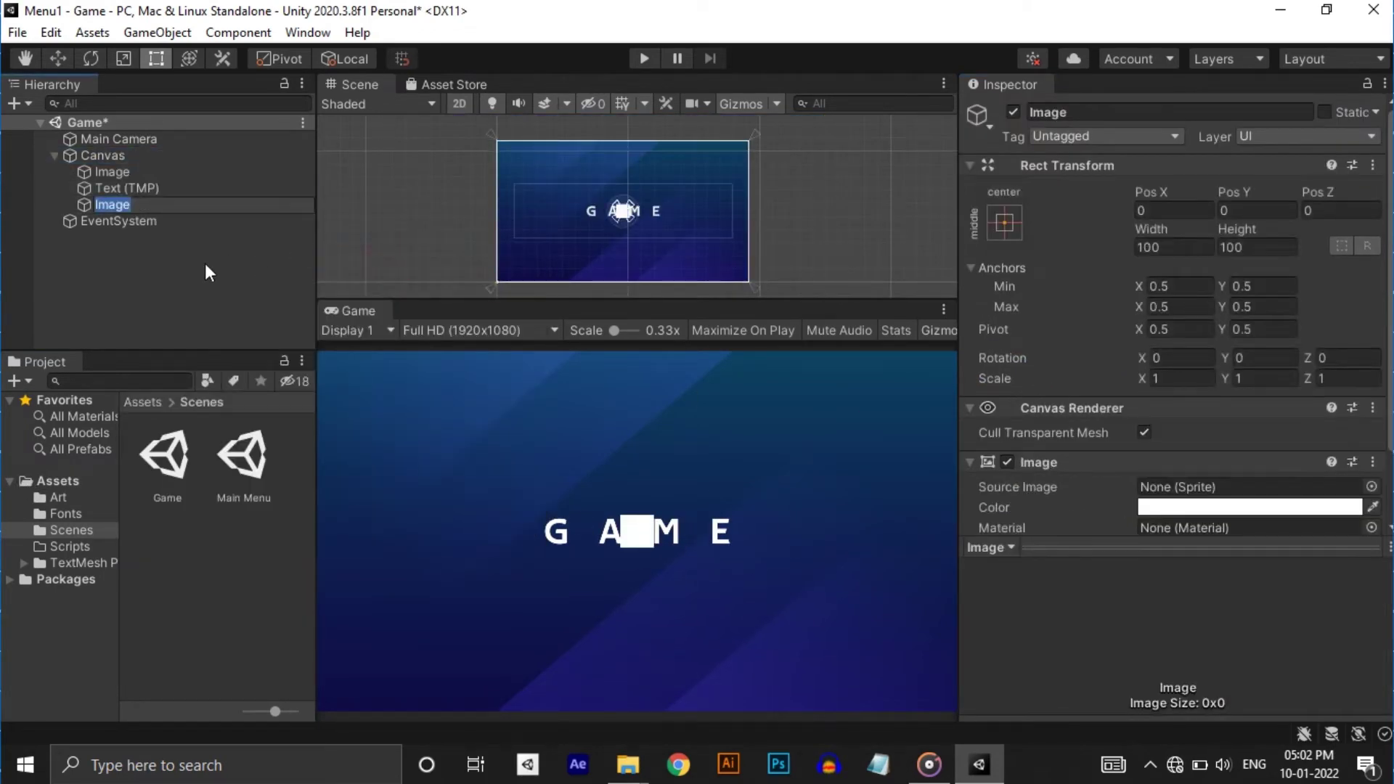
- Anchor the image bottom-centre with the Quit Button sprite, widen it to about 200, add a Button
{"action": "left_click", "coordinate": [1004, 223]}
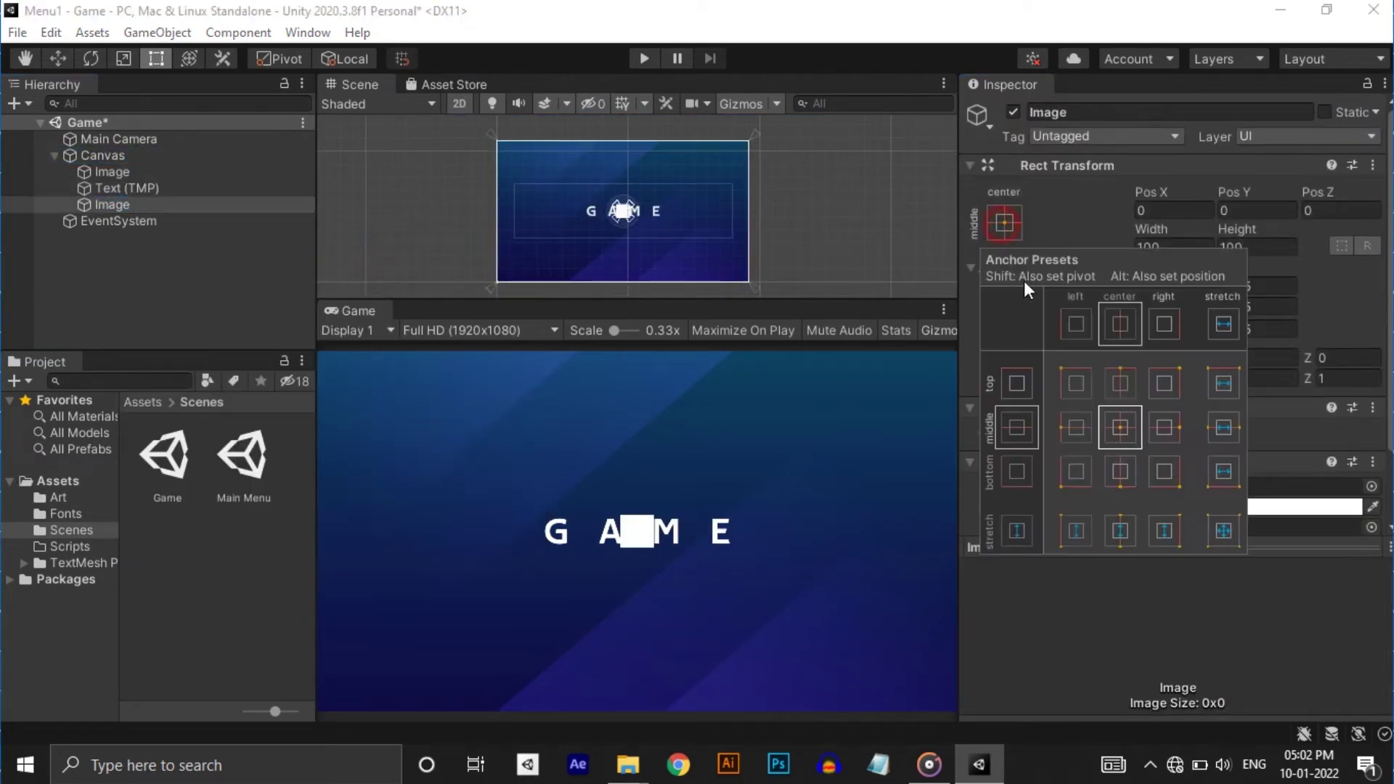
{"action": "left_click", "coordinate": [1118, 475], "text": "alt"}
{"action": "double_click", "coordinate": [1086, 426]}
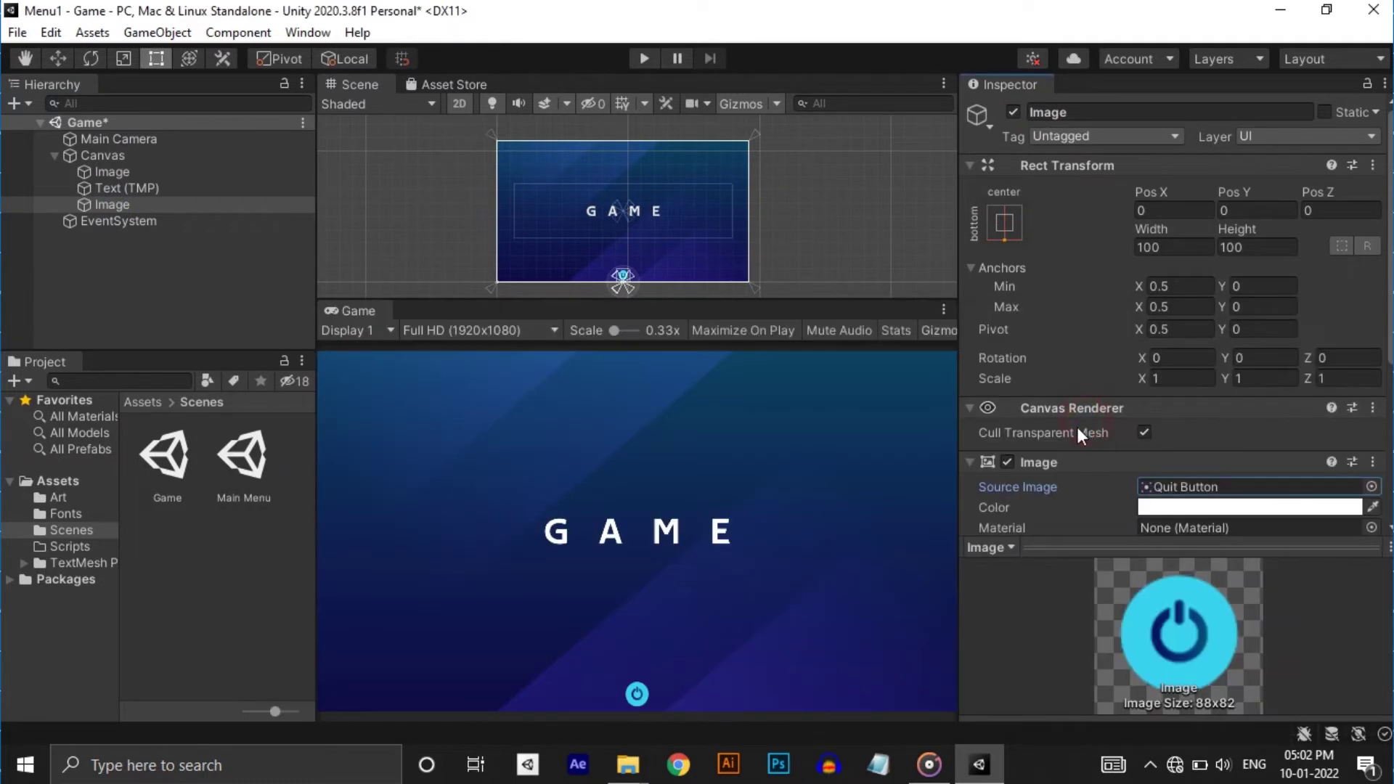
{"action": "left_click_drag", "start_coordinate": [1152, 229], "coordinate": [1227, 249]}
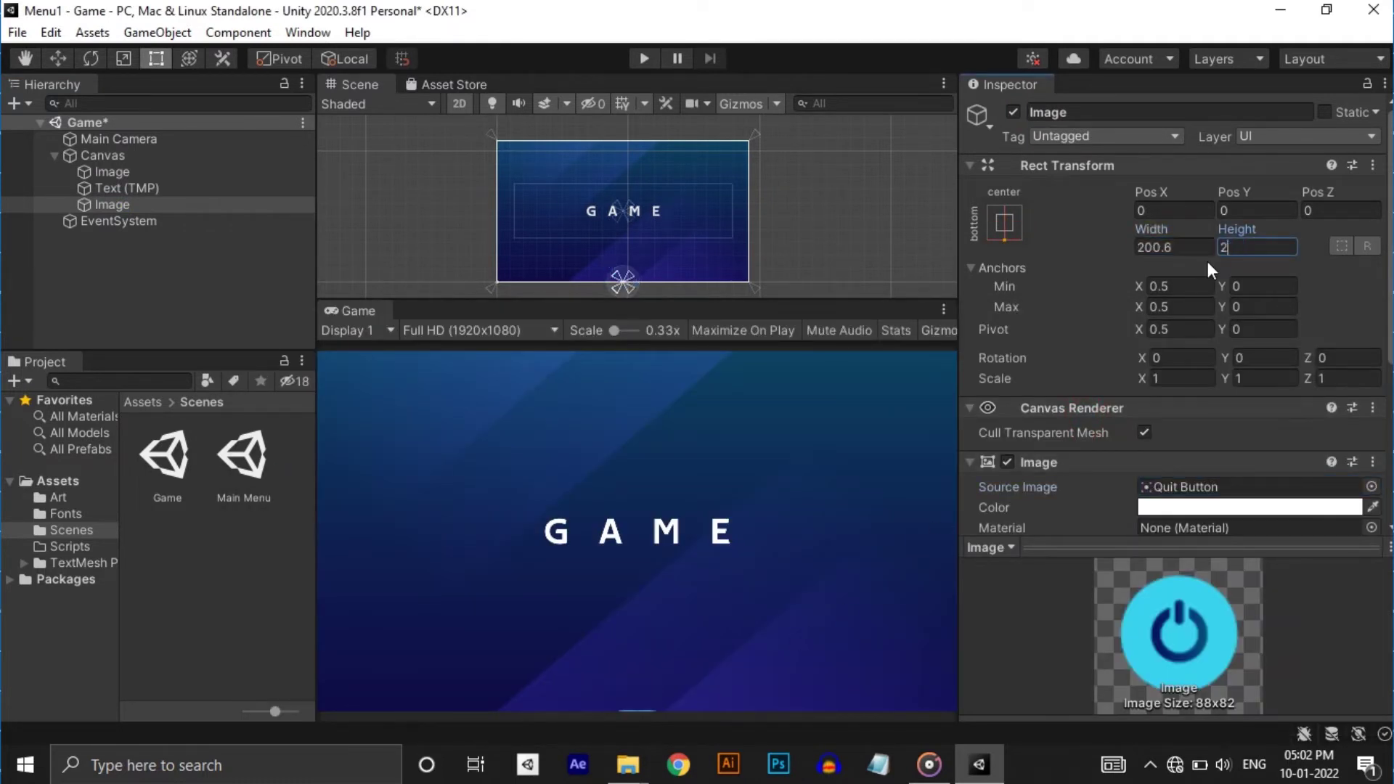
{"action": "left_click", "coordinate": [1170, 435]}
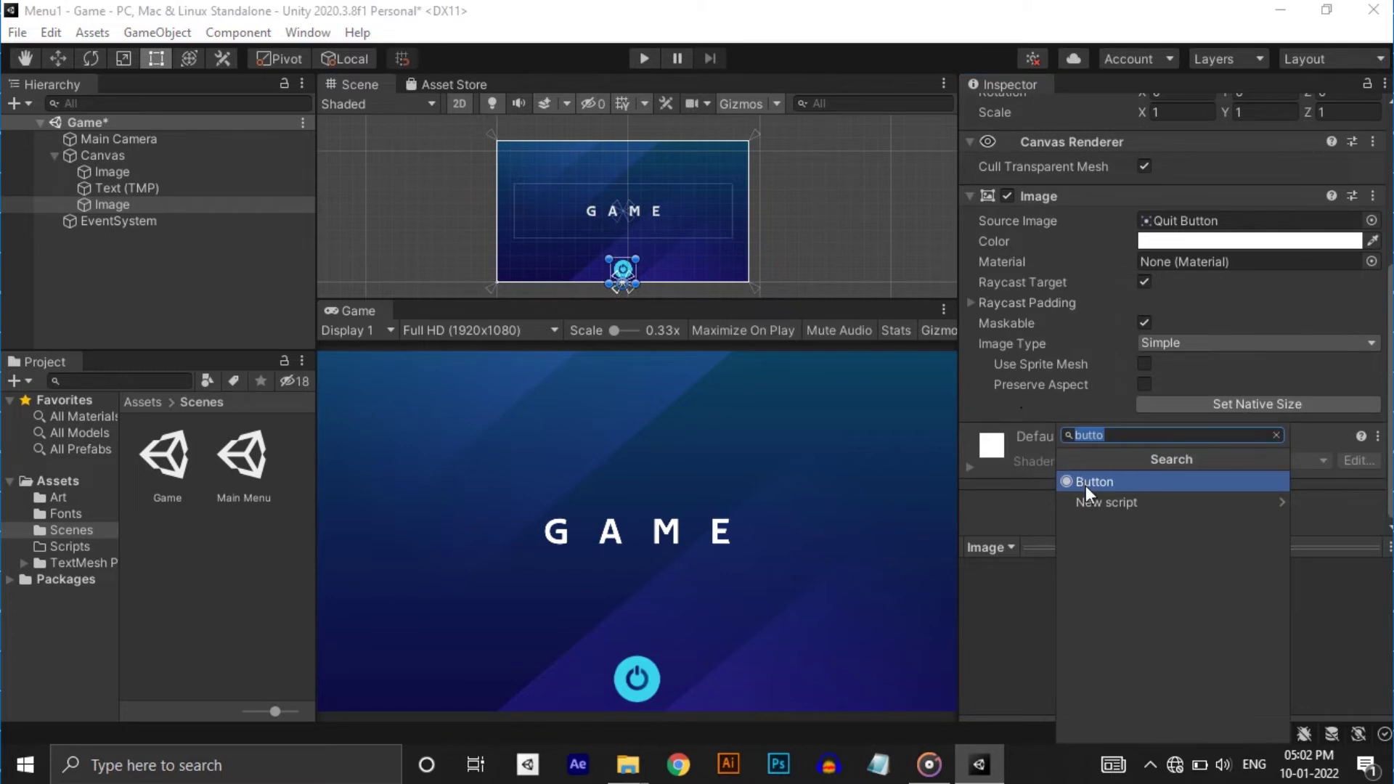
{"action": "left_click", "coordinate": [1086, 483]}
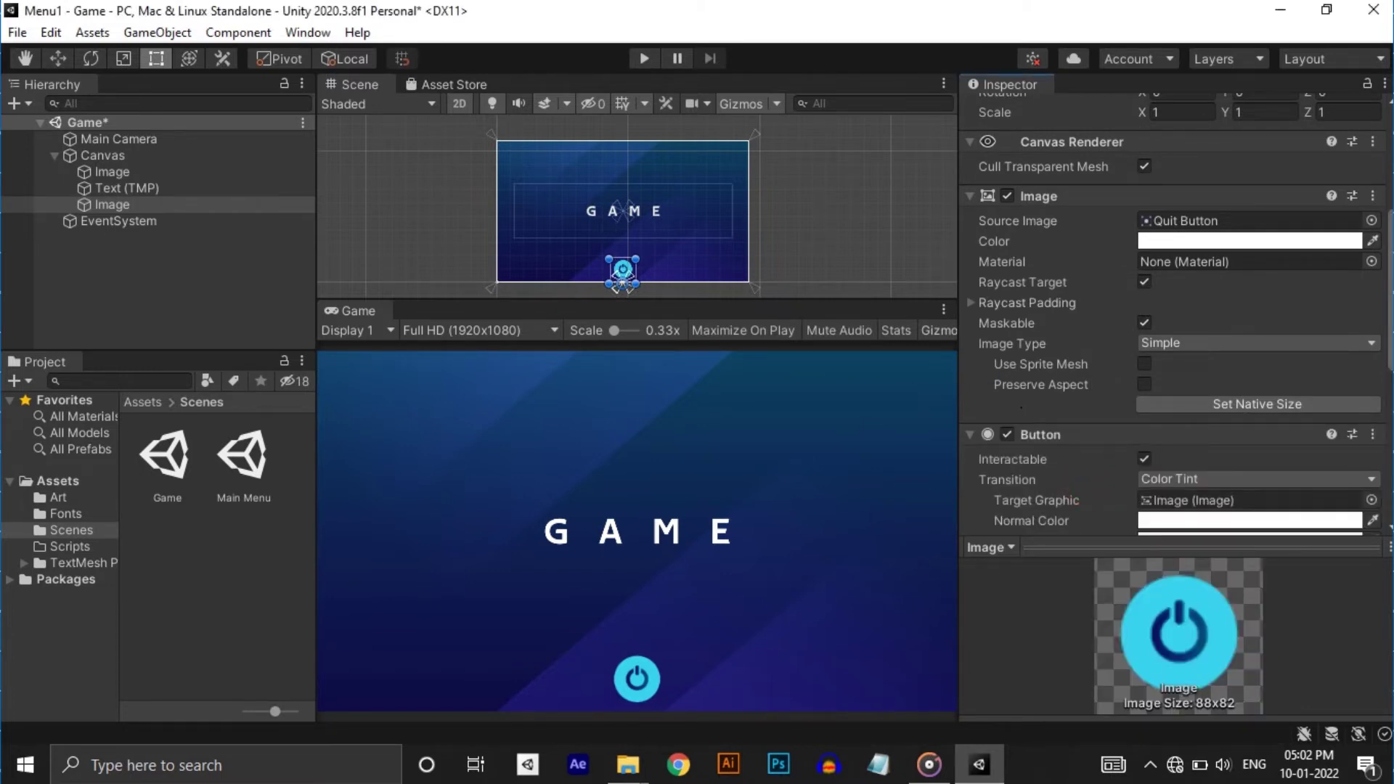
{"action": "right_click", "coordinate": [94, 156]}
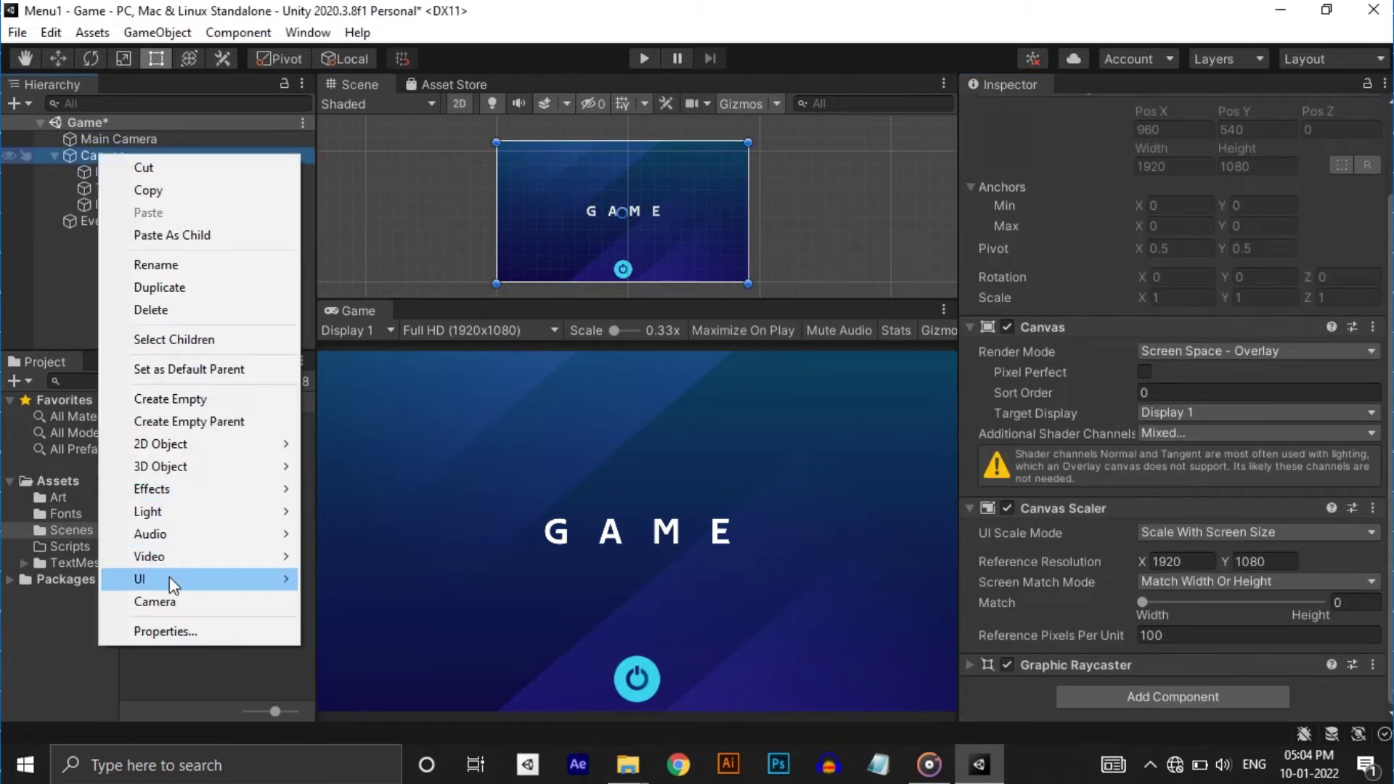
- Add a Panel under Canvas using the 'Are you' sprite at alpha 255
{"action": "mouse_move", "coordinate": [169, 578]}
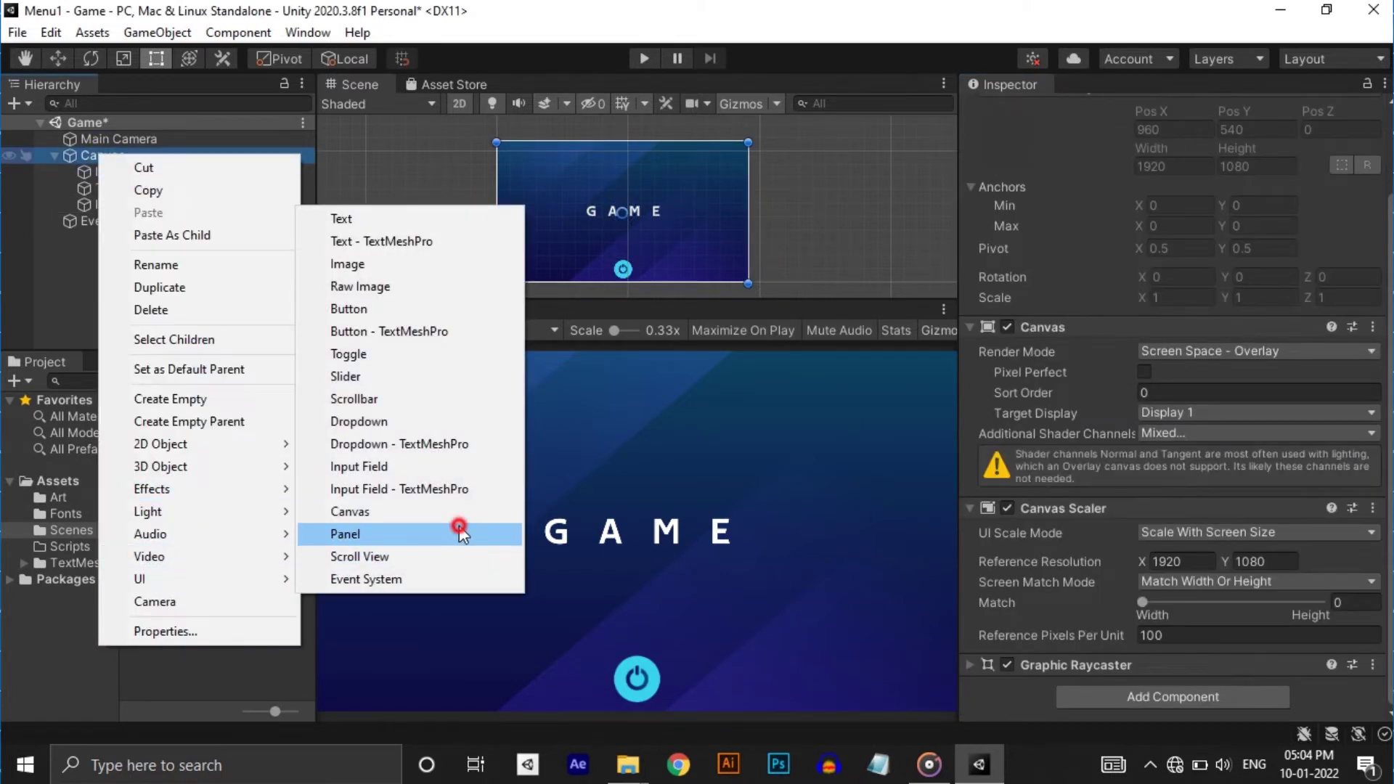
{"action": "left_click", "coordinate": [459, 533]}
{"action": "left_click", "coordinate": [155, 294]}
{"action": "left_click", "coordinate": [123, 219]}
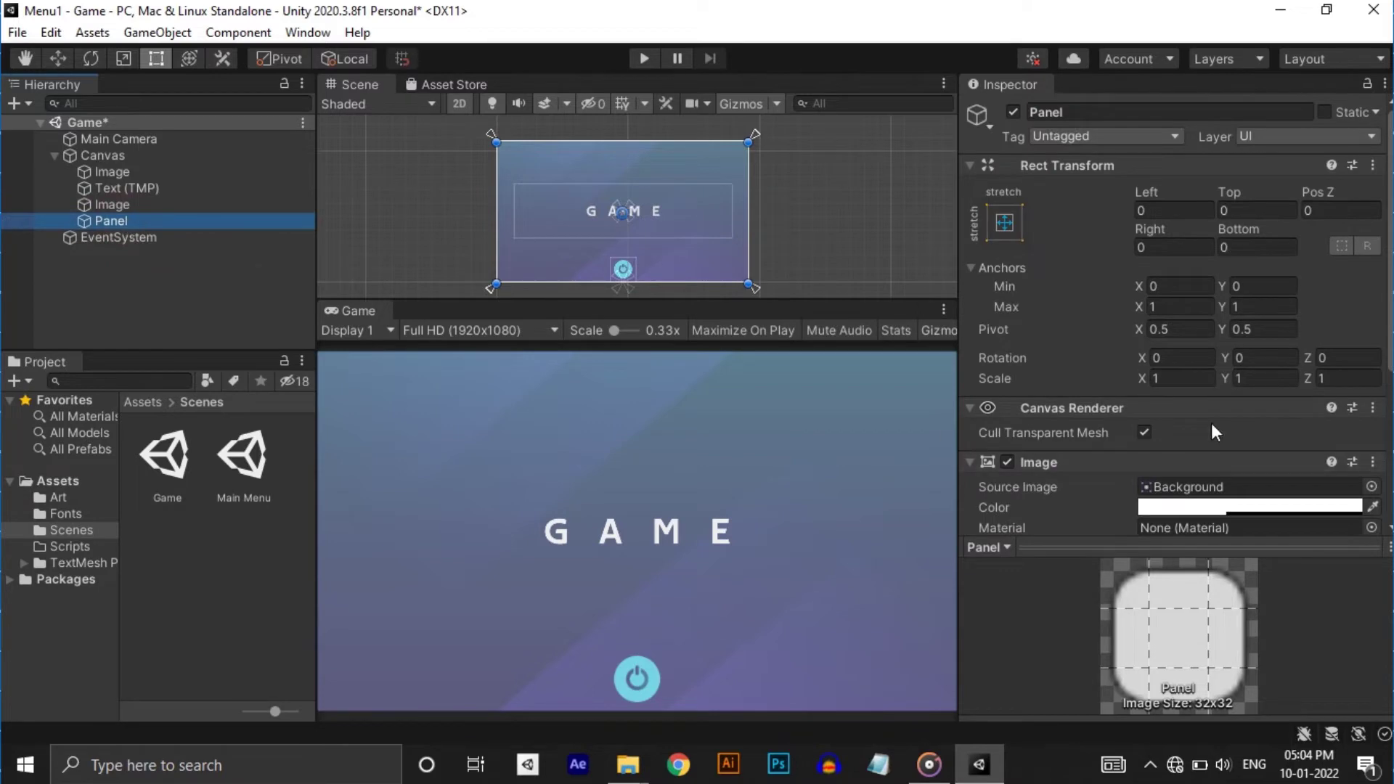
{"action": "scroll", "coordinate": [1379, 305], "scroll_direction": "down", "scroll_amount": 3}
{"action": "left_click", "coordinate": [1370, 401]}
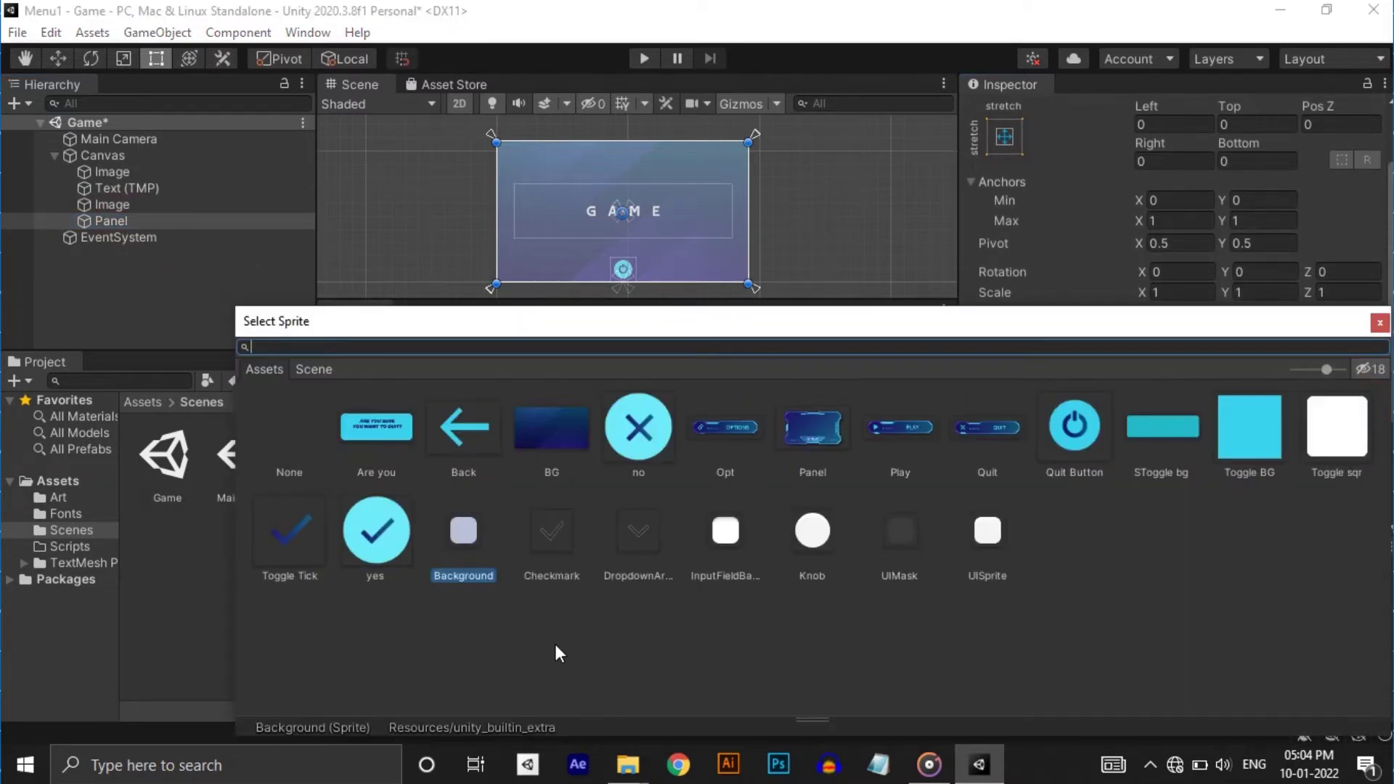
{"action": "double_click", "coordinate": [392, 434]}
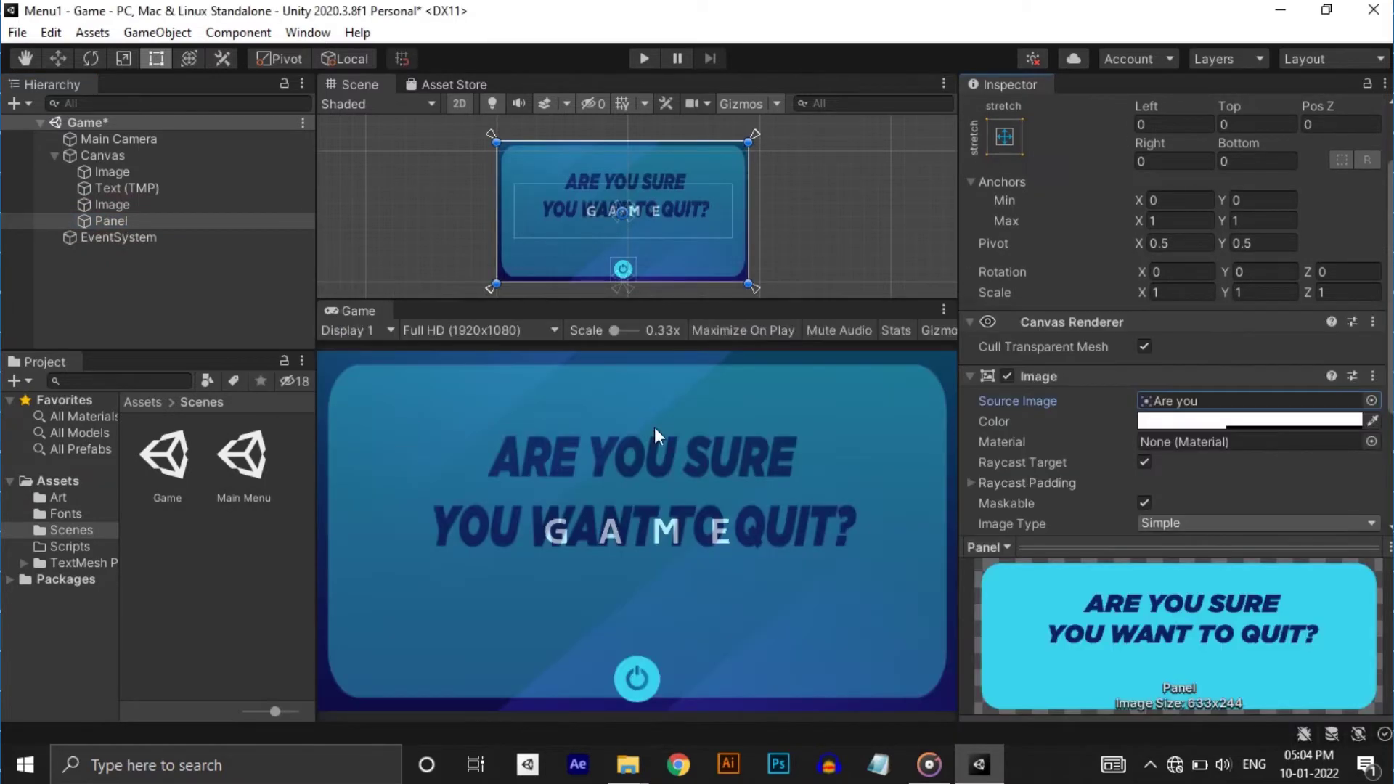
{"action": "left_click", "coordinate": [1321, 421]}
{"action": "left_click_drag", "start_coordinate": [1256, 646], "coordinate": [1338, 652]}
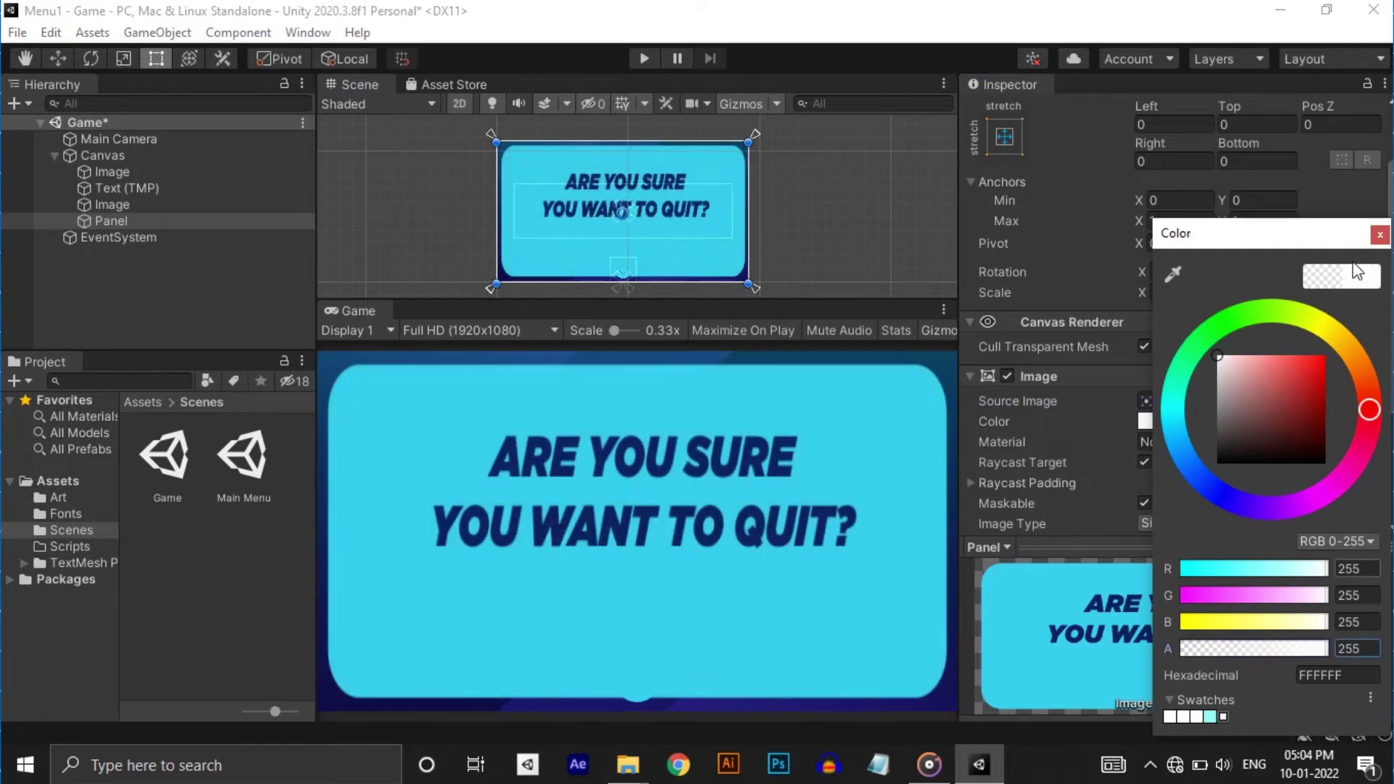
{"action": "left_click", "coordinate": [1378, 235]}
- Set the panel to native size and anchor it at the canvas middle-centre
{"action": "scroll", "coordinate": [1223, 450], "scroll_direction": "down", "scroll_amount": 3}
{"action": "left_click", "coordinate": [1234, 408]}
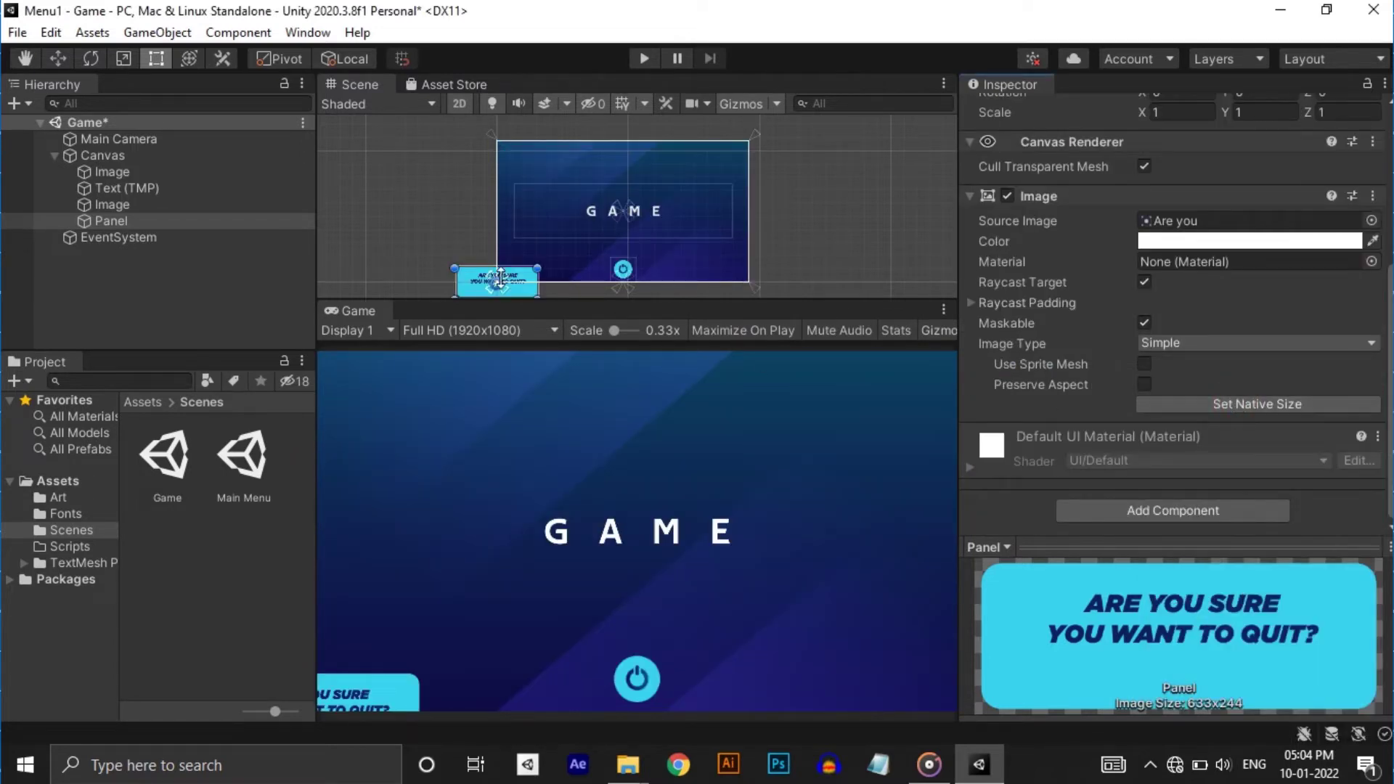
{"action": "left_click", "coordinate": [59, 58]}
{"action": "left_click_drag", "start_coordinate": [502, 216], "coordinate": [508, 140]}
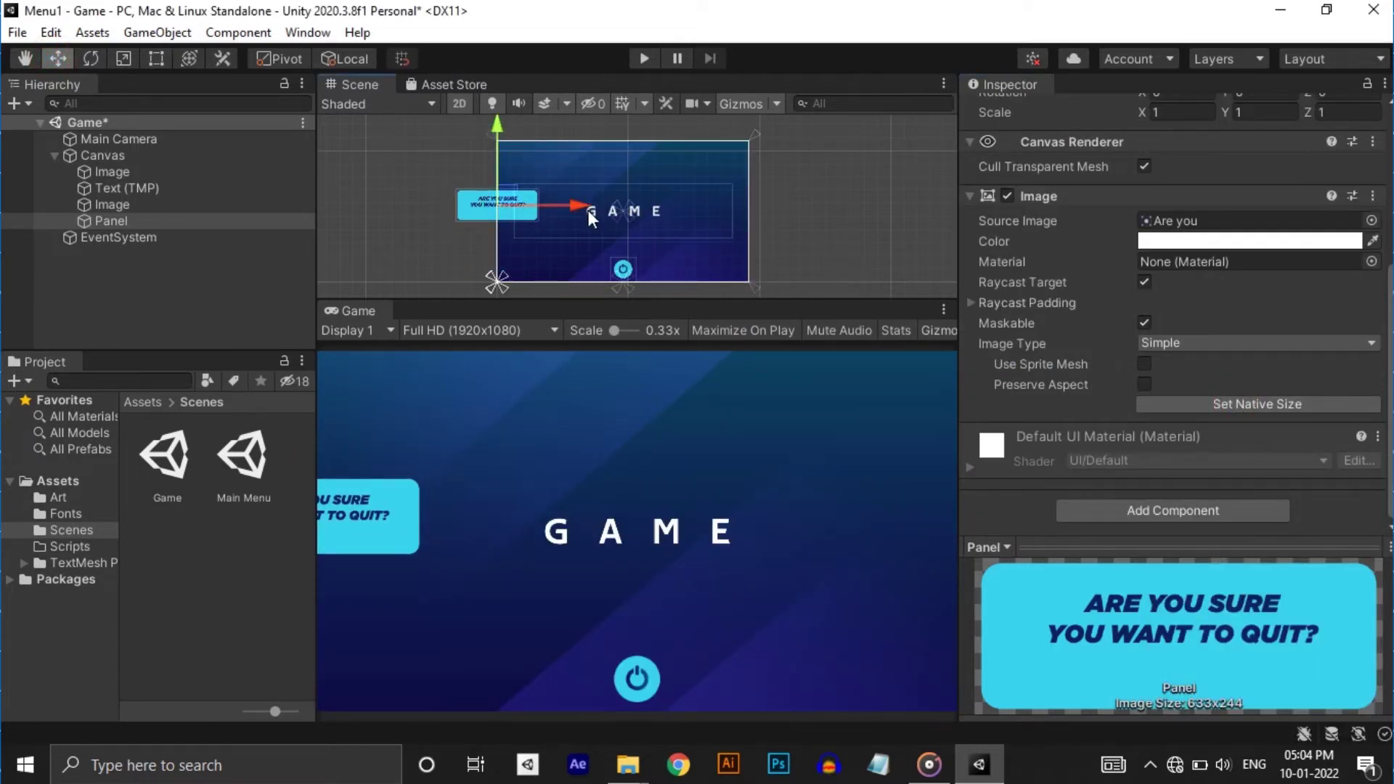
{"action": "left_click_drag", "start_coordinate": [588, 210], "coordinate": [719, 226]}
{"action": "scroll", "coordinate": [1080, 145], "scroll_direction": "up", "scroll_amount": 5}
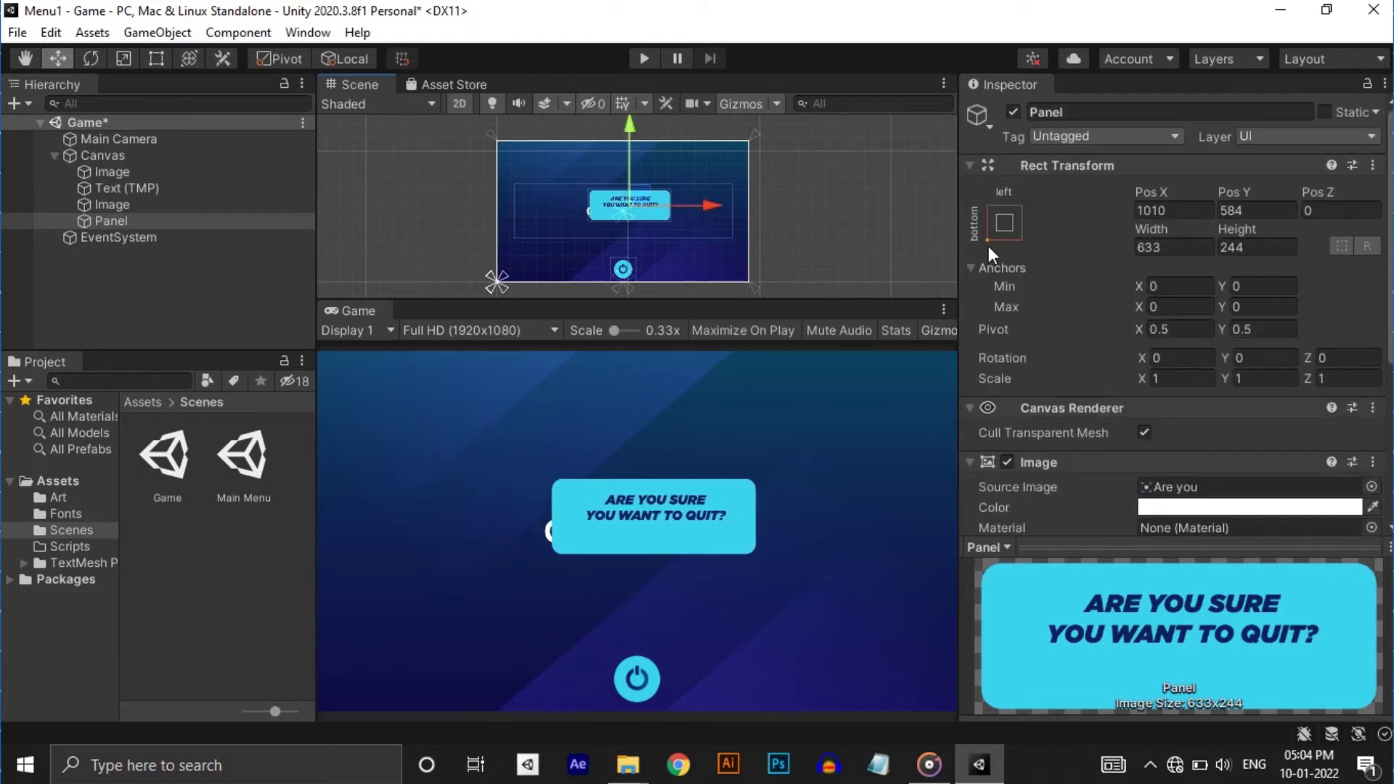
{"action": "left_click", "coordinate": [1004, 222]}
{"action": "left_click", "coordinate": [1122, 428], "text": "alt"}
{"action": "left_click", "coordinate": [1061, 207]}
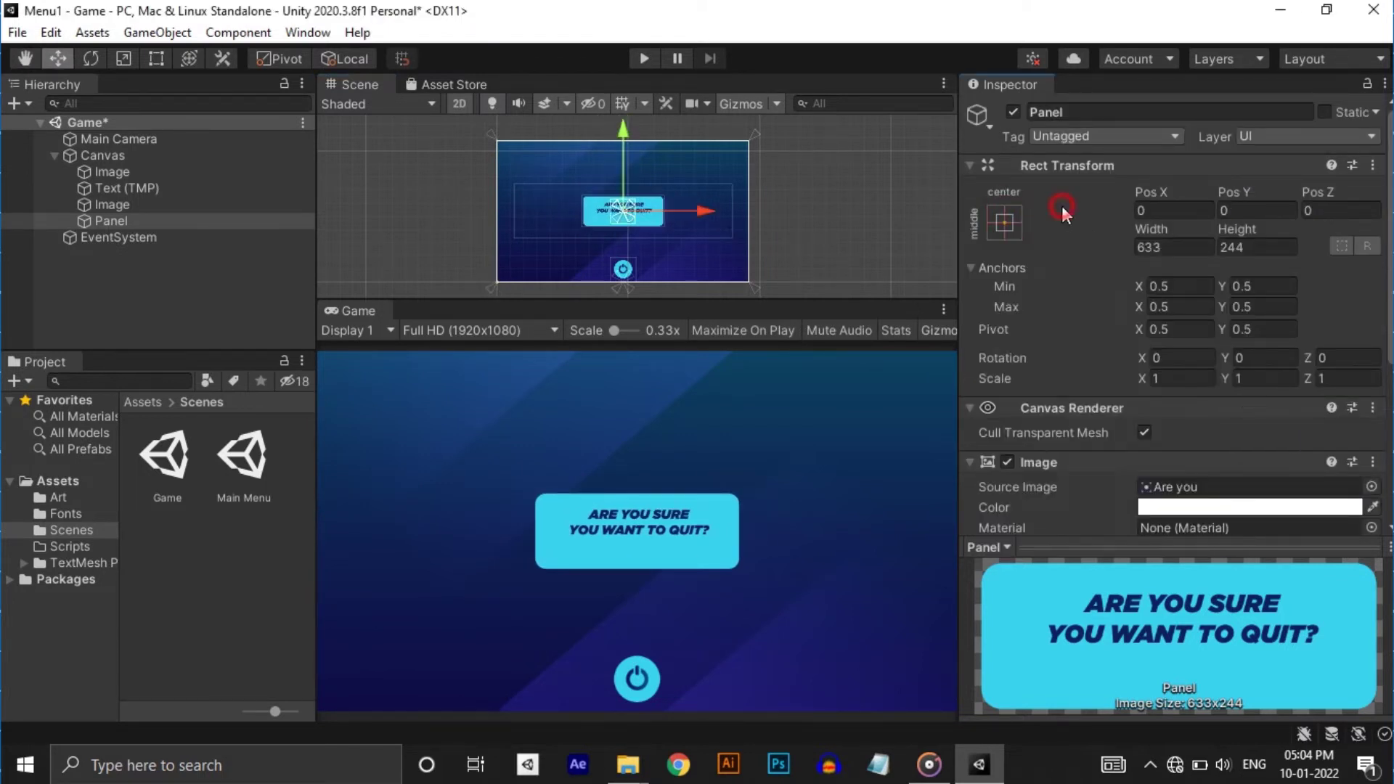
- Scale the panel to 2 on both X and Y
{"action": "left_click", "coordinate": [1172, 384]}
{"action": "type", "text": "2"}
{"action": "left_click", "coordinate": [1249, 379]}
{"action": "type", "text": "2"}
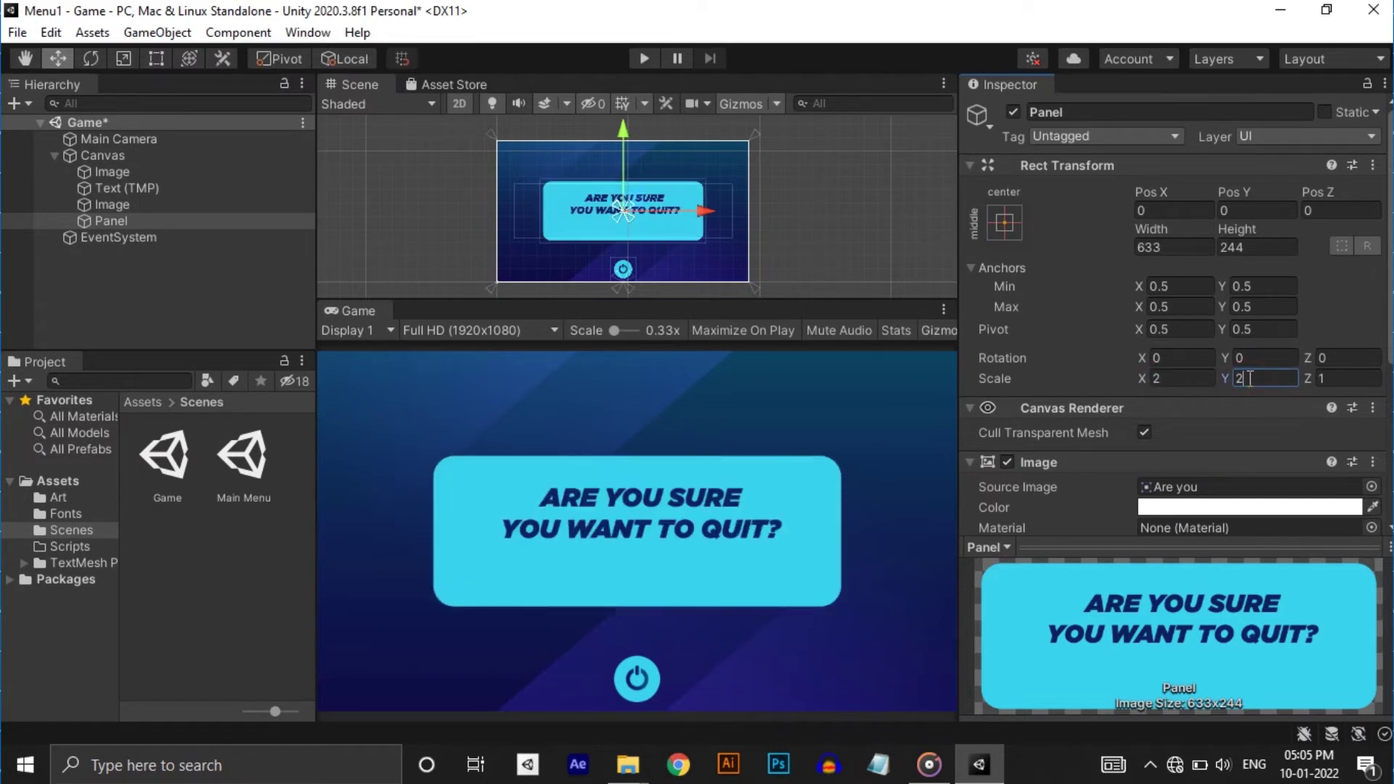
{"action": "right_click", "coordinate": [136, 221]}
- Add an image inside the quit panel, move it to the lower left, and duplicate it
{"action": "mouse_move", "coordinate": [273, 652]}
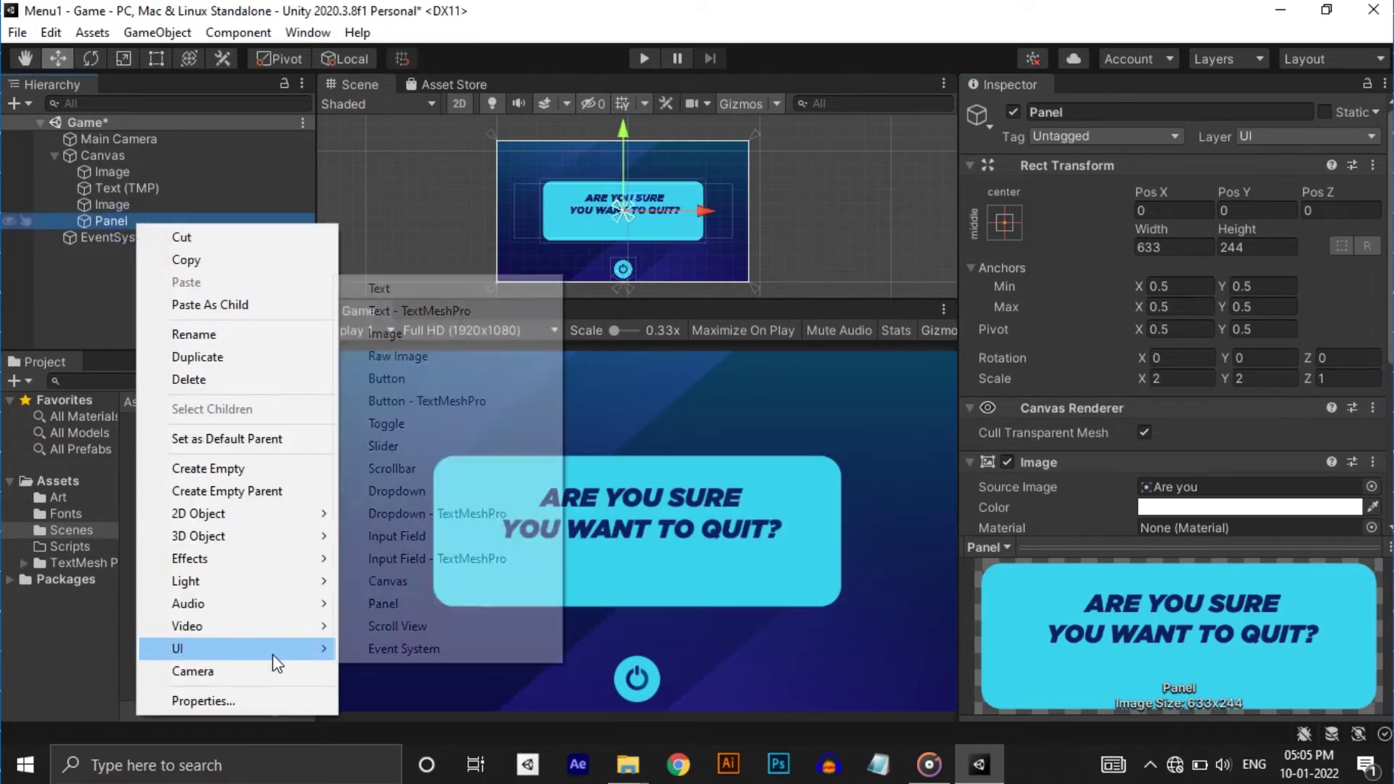
{"action": "left_click", "coordinate": [407, 333]}
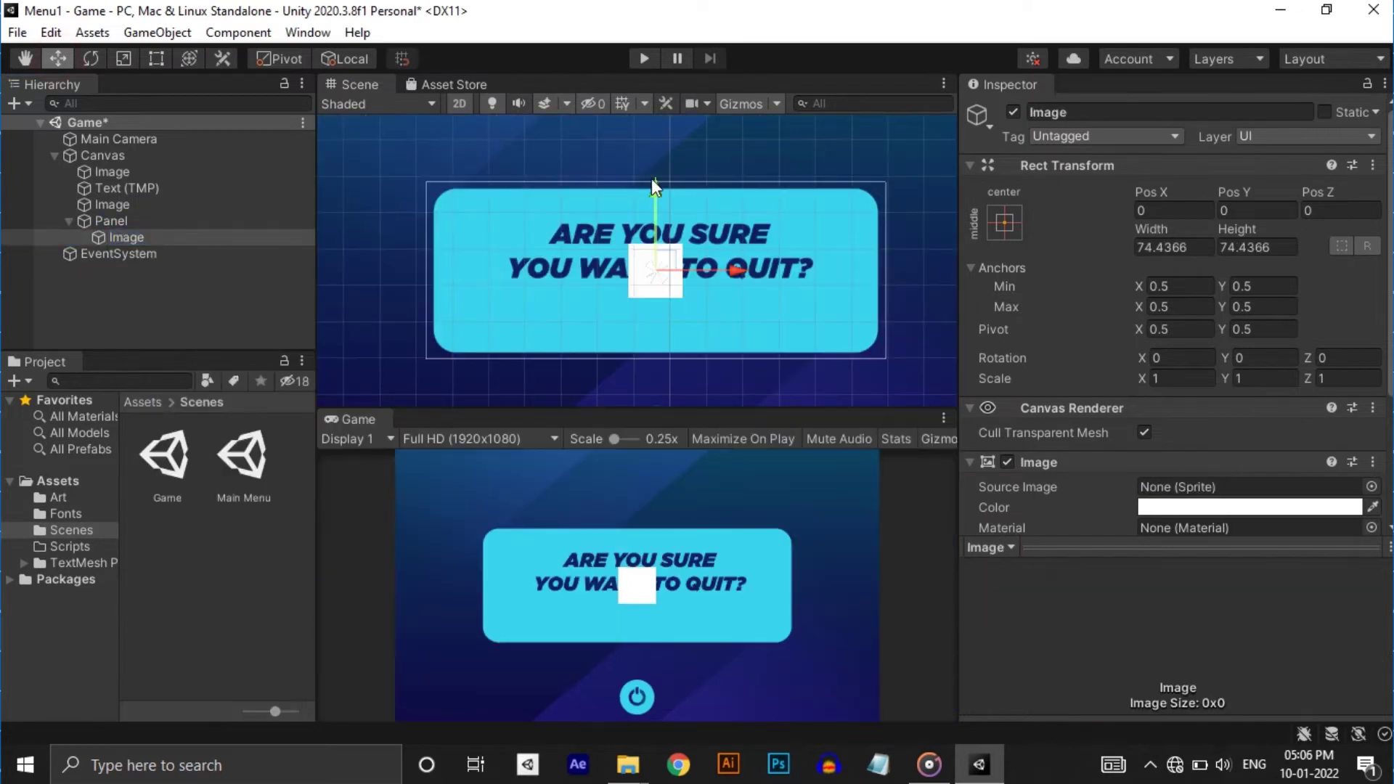
{"action": "left_click_drag", "start_coordinate": [651, 178], "coordinate": [660, 266]}
{"action": "left_click_drag", "start_coordinate": [735, 350], "coordinate": [856, 367]}
{"action": "key", "text": "ctrl+d"}
- Give the first image the yes tick sprite and the second the no cross sprite
{"action": "left_click", "coordinate": [127, 237]}
{"action": "left_click", "coordinate": [1371, 486]}
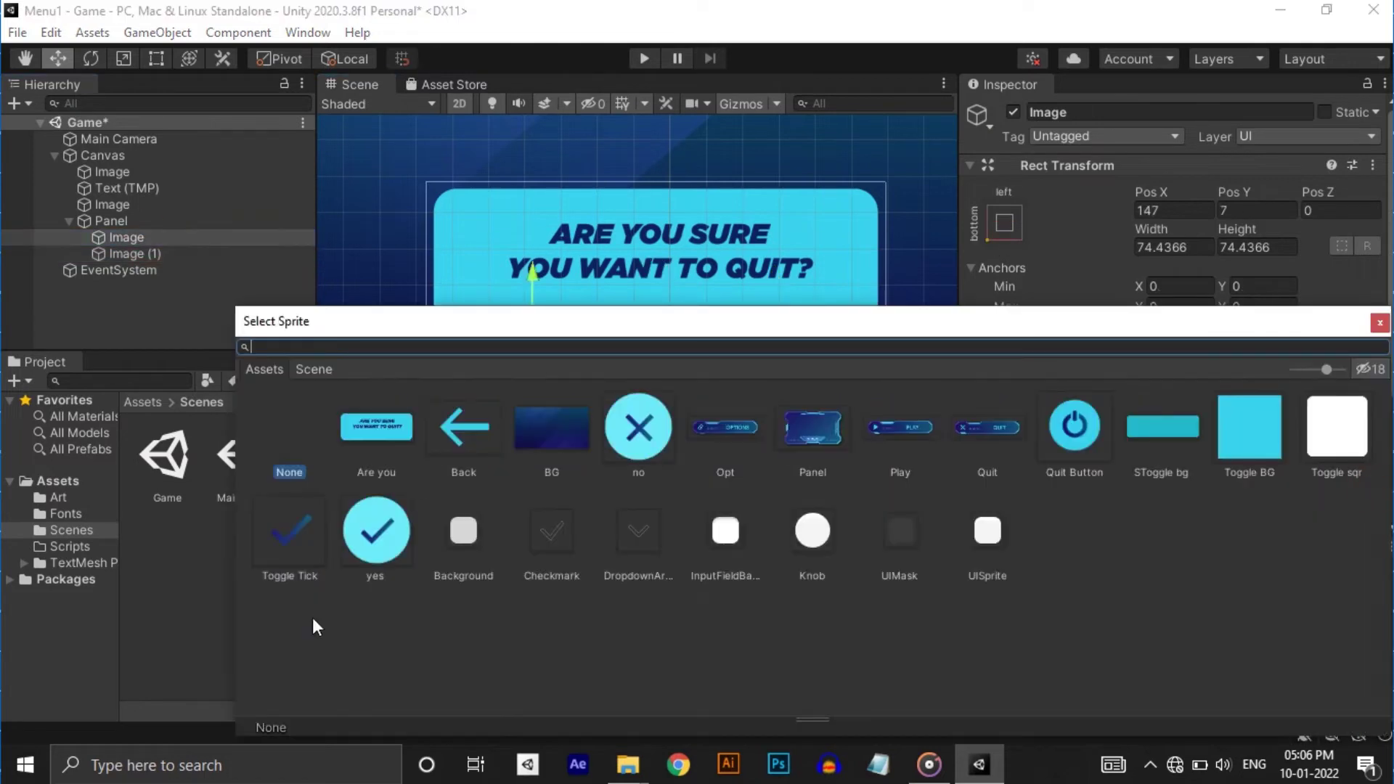
{"action": "double_click", "coordinate": [376, 530]}
{"action": "left_click", "coordinate": [134, 254]}
{"action": "left_click", "coordinate": [1371, 486]}
{"action": "double_click", "coordinate": [638, 427]}
{"action": "left_click", "coordinate": [126, 238], "text": "ctrl"}
- Scale both images to 1.5 and add a Button component to each
{"action": "left_click", "coordinate": [1191, 378]}
{"action": "type", "text": "1."}
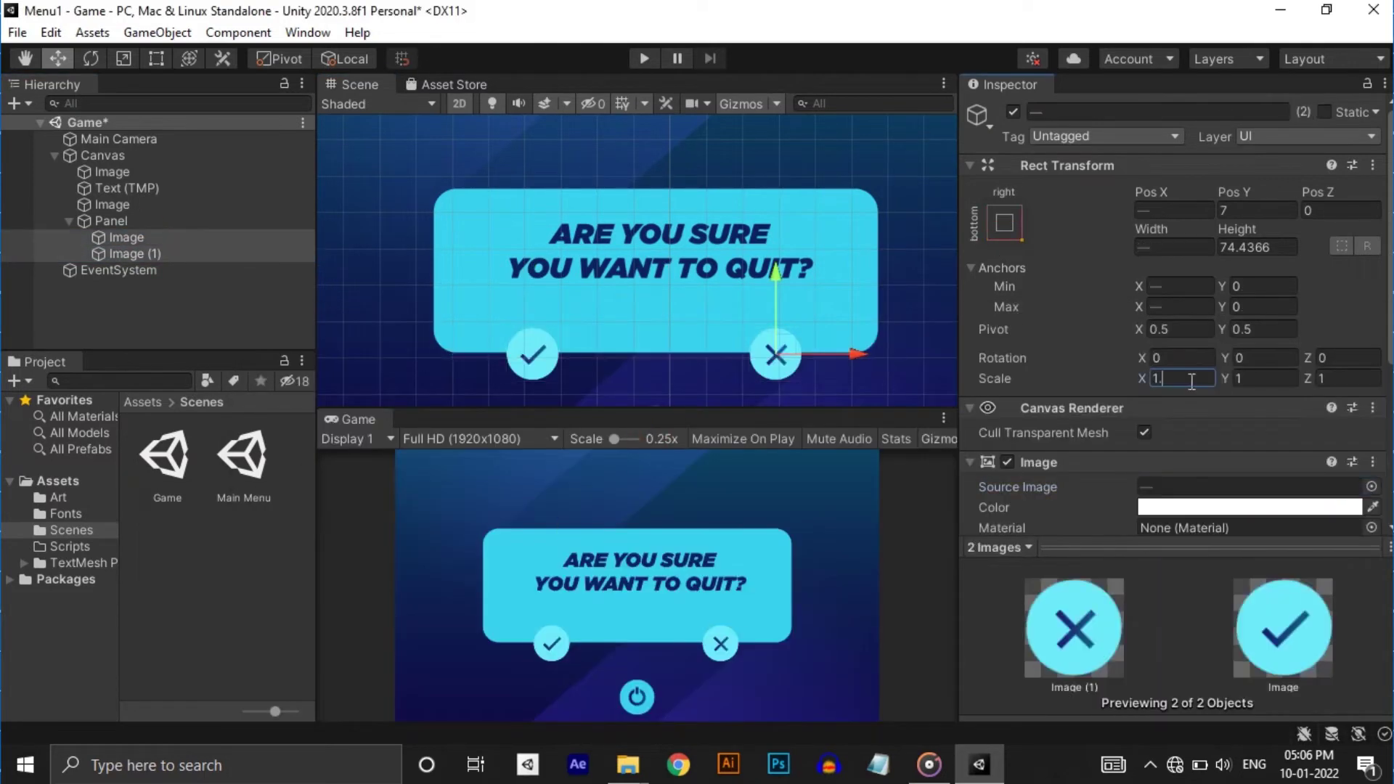
{"action": "type", "text": "51.5"}
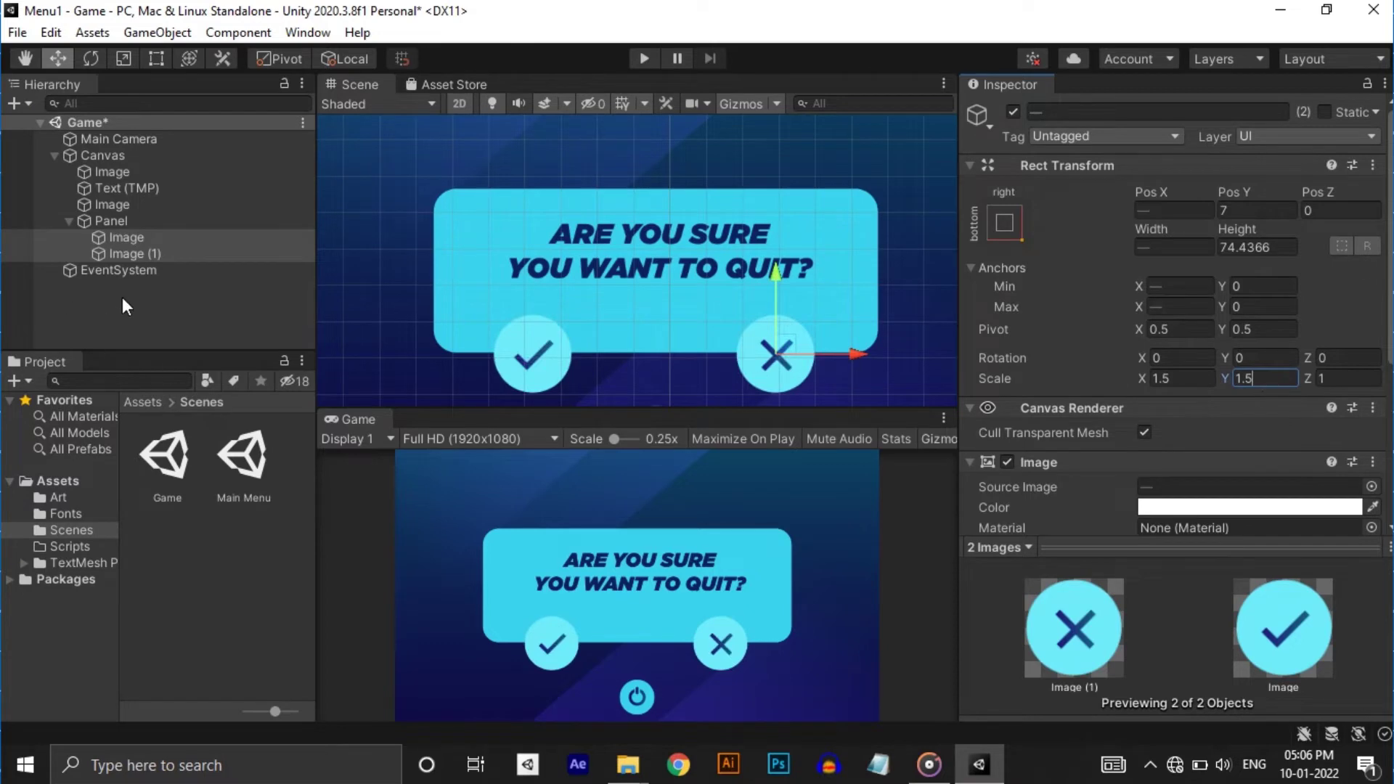
{"action": "scroll", "coordinate": [1173, 509], "scroll_direction": "down", "scroll_amount": 5}
{"action": "left_click", "coordinate": [1173, 508]}
{"action": "type", "text": "butt"}
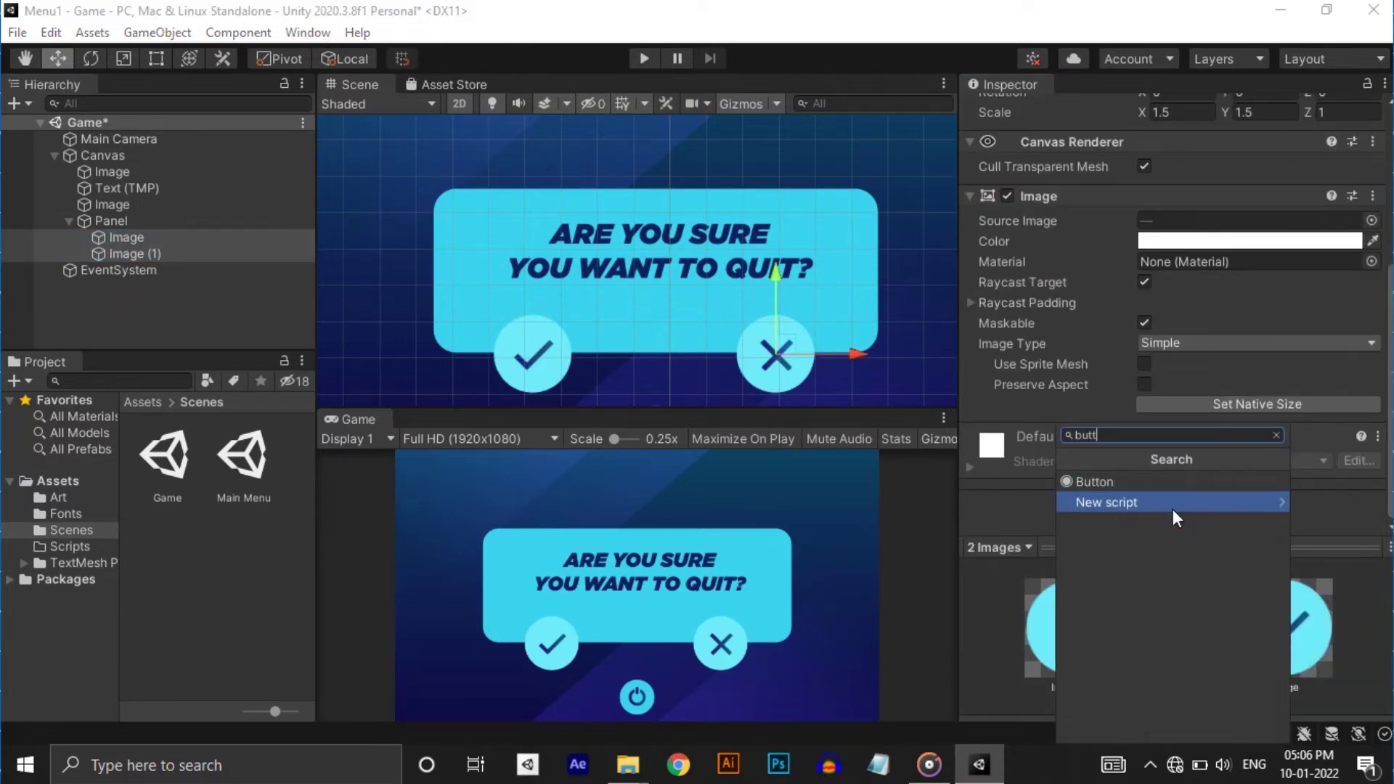
{"action": "left_click", "coordinate": [1168, 478]}
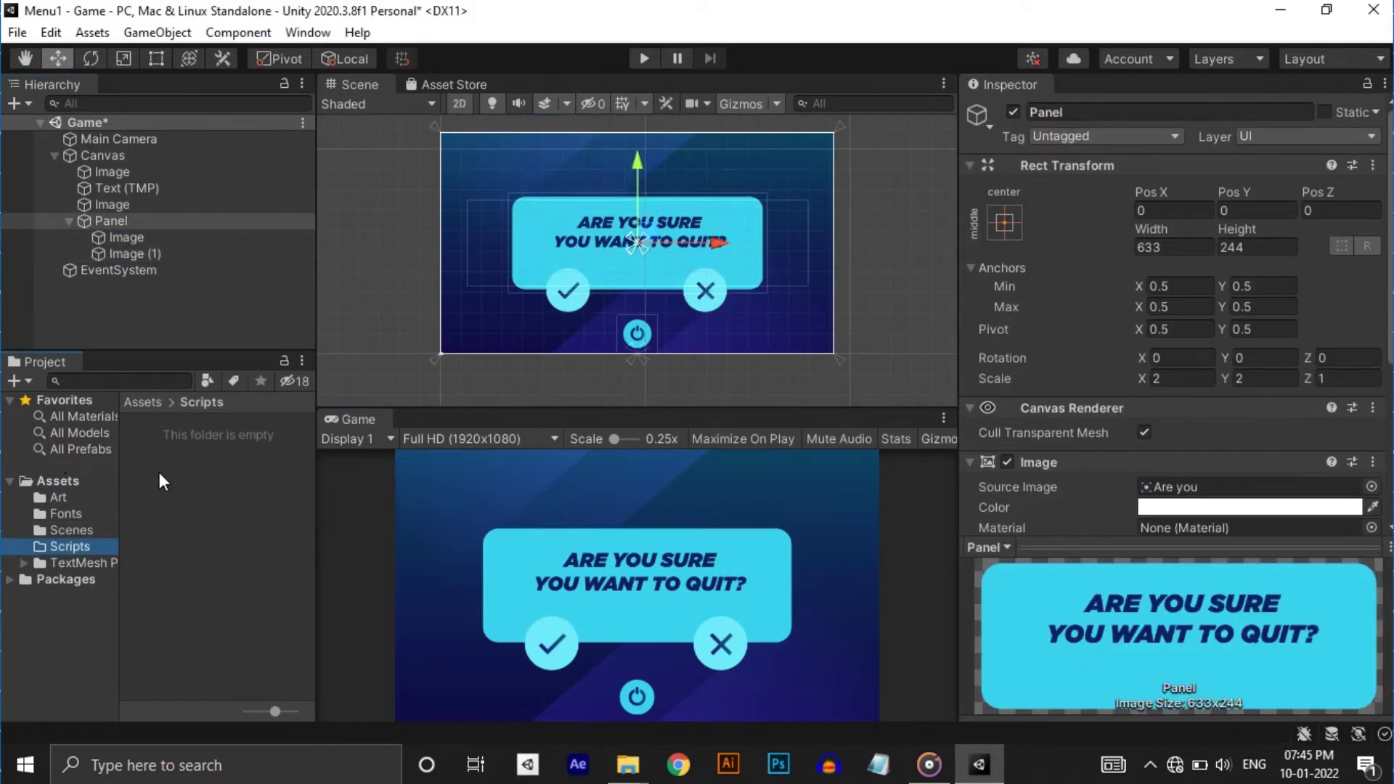
- Create a 'Level Manager' C# script in Scripts and open it in Visual Studio Code
{"action": "right_click", "coordinate": [162, 469]}
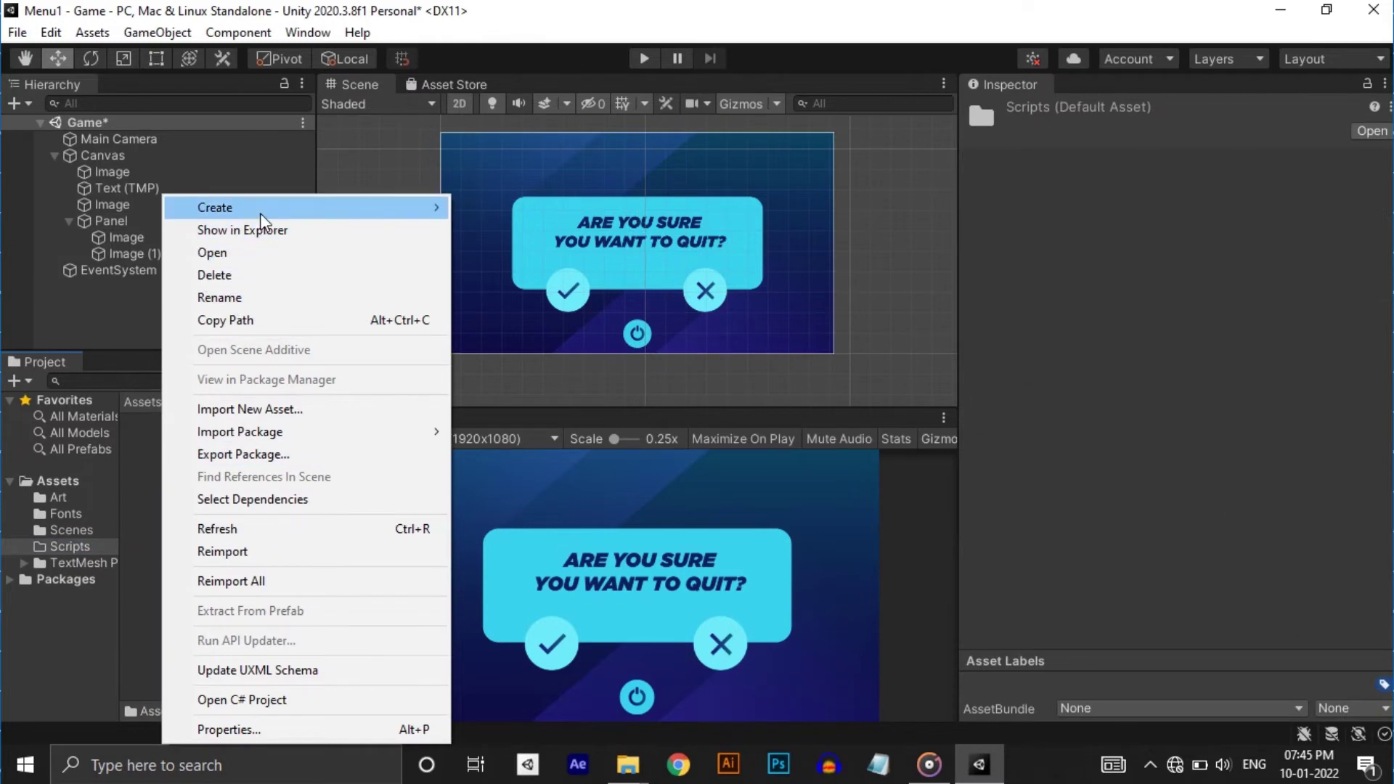
{"action": "mouse_move", "coordinate": [260, 212]}
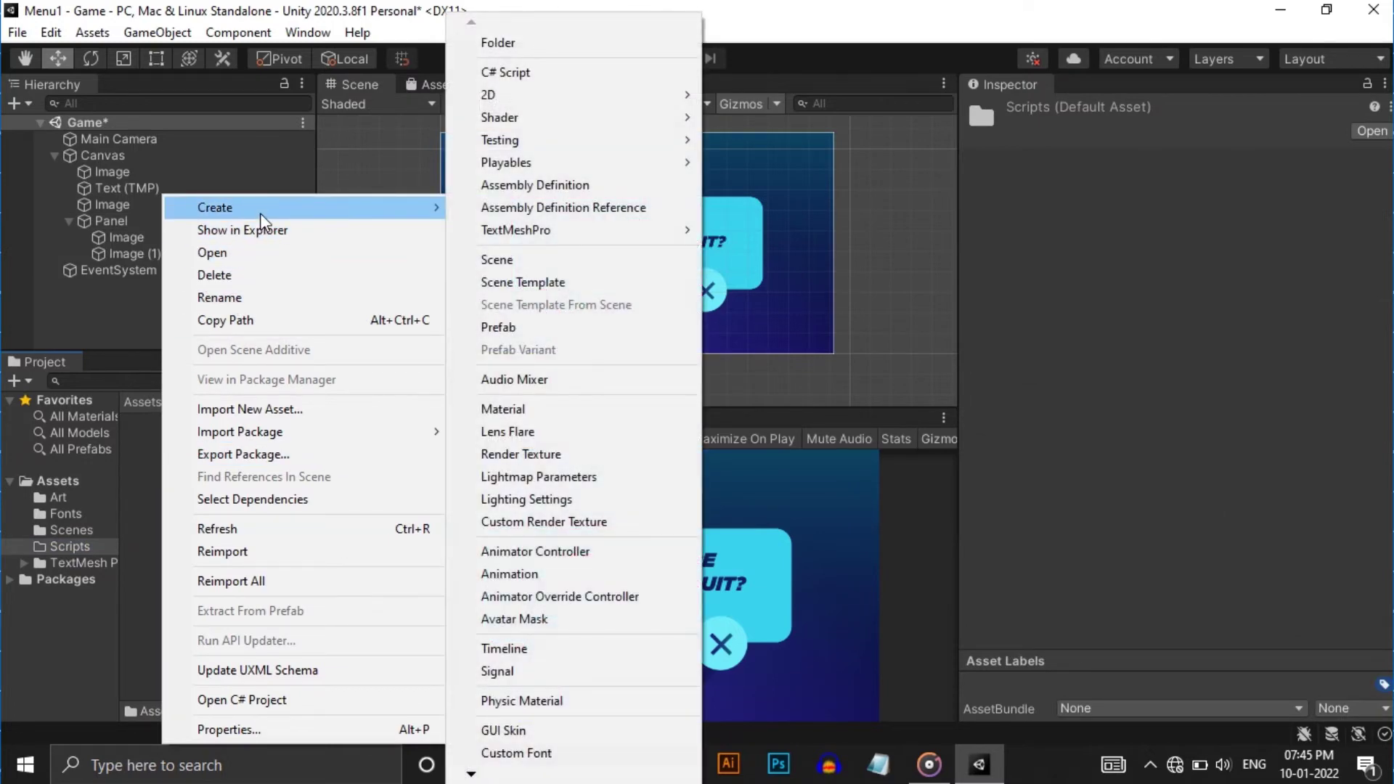
{"action": "left_click", "coordinate": [546, 80]}
{"action": "type", "text": "Le"}
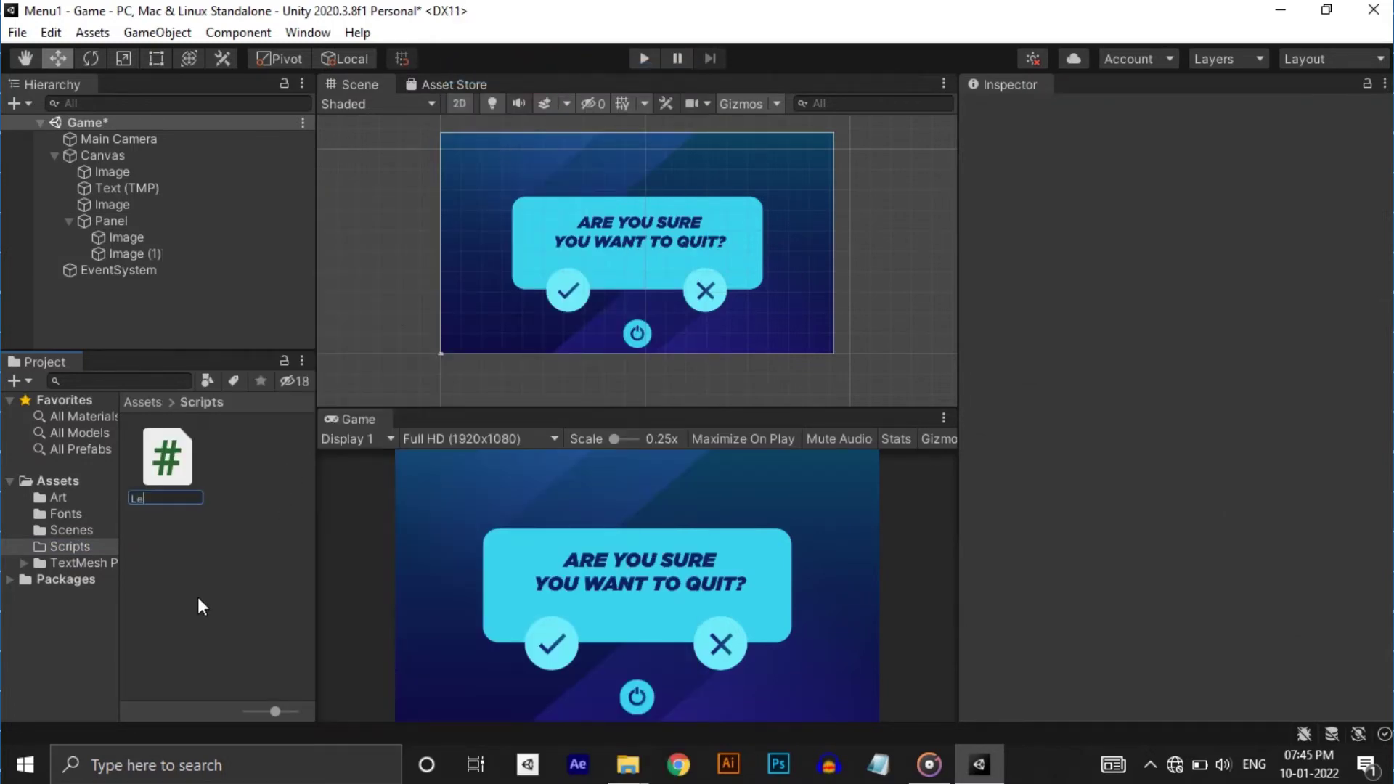
{"action": "type", "text": "vel MAn"}
{"action": "key", "text": "BackSpace"}
{"action": "key", "text": "BackSpace"}
{"action": "type", "text": "anager"}
{"action": "key", "text": "Return"}
{"action": "double_click", "coordinate": [167, 458]}
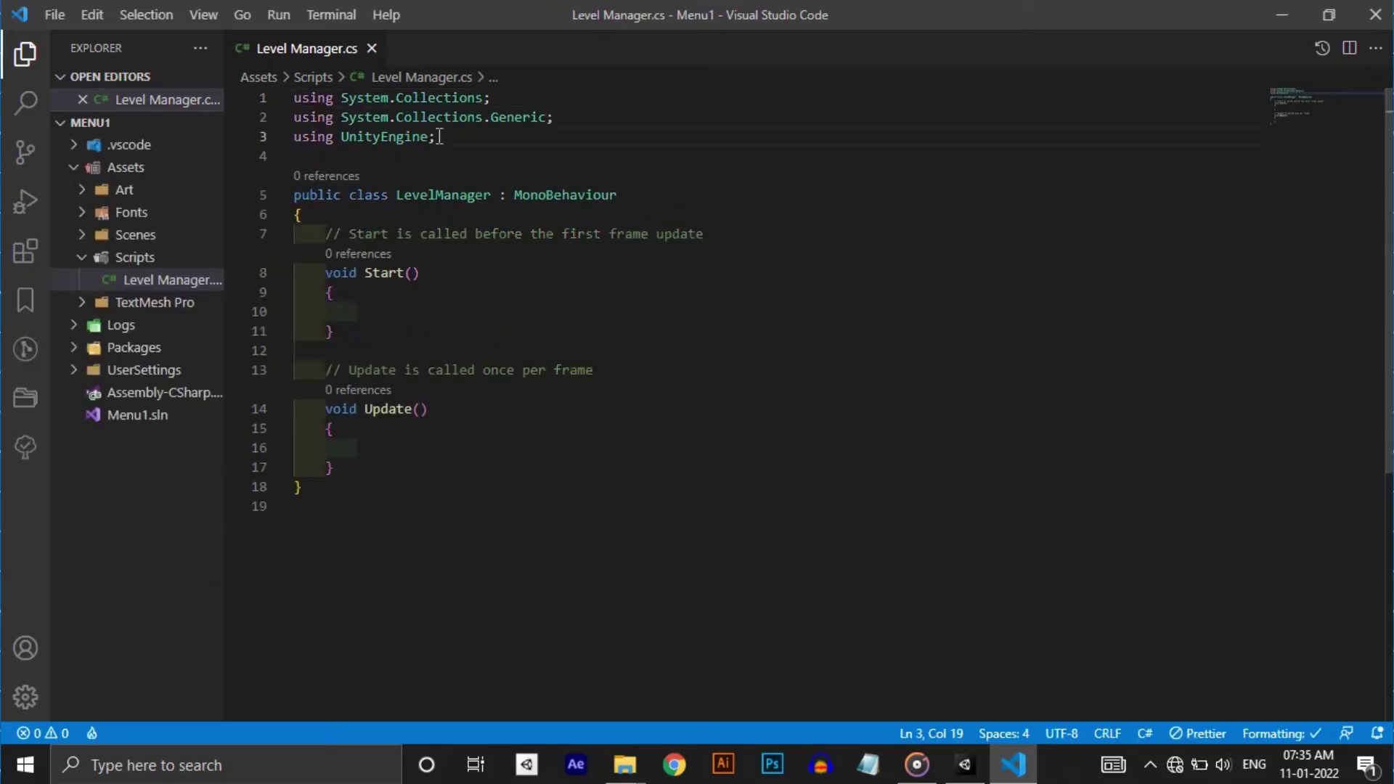
- Add a 'using UnityEngine.SceneManagement;' line below the existing using UnityEngine line
{"action": "left_click_drag", "start_coordinate": [435, 137], "coordinate": [293, 141]}
{"action": "key", "text": "ctrl+c"}
{"action": "left_click", "coordinate": [459, 135]}
{"action": "key", "text": "Return"}
{"action": "key", "text": "ctrl+v"}
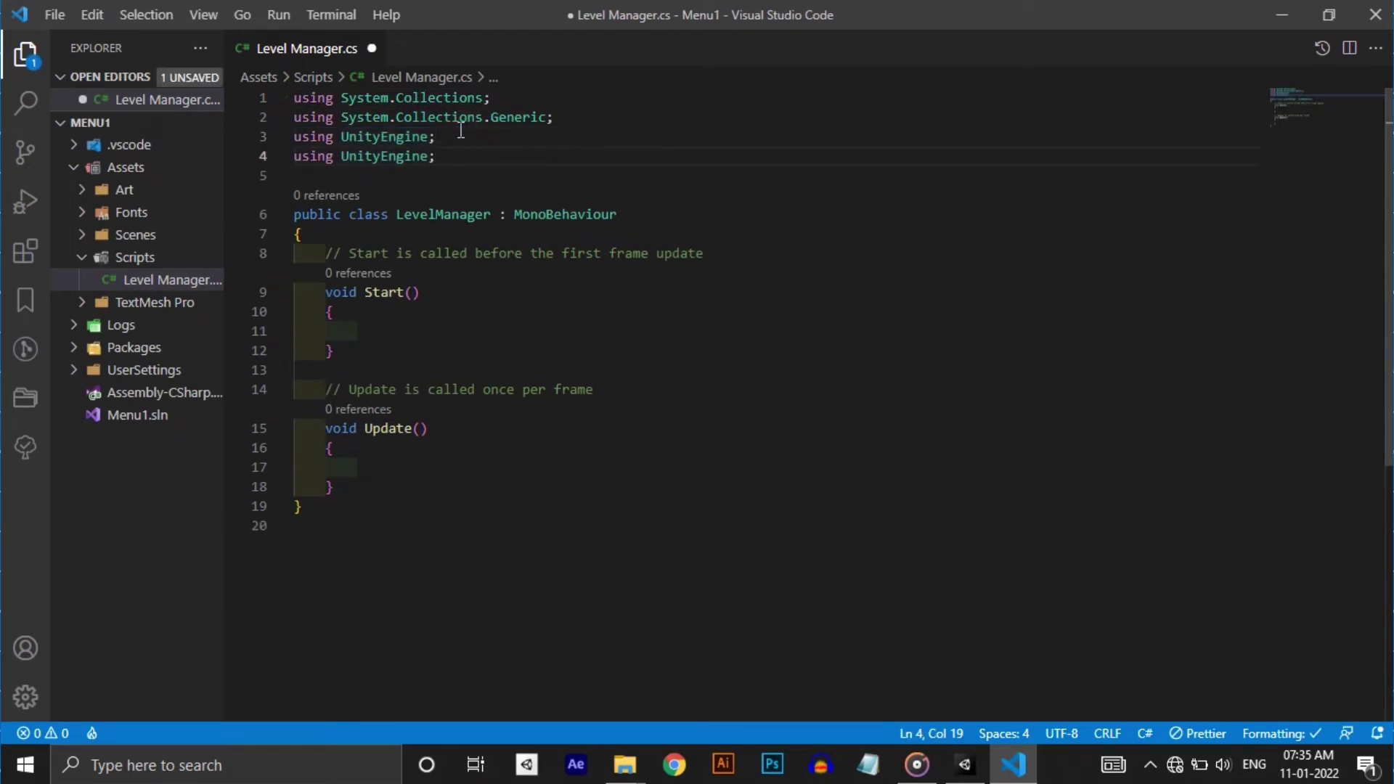
{"action": "type", "text": ".SceneManageme"}
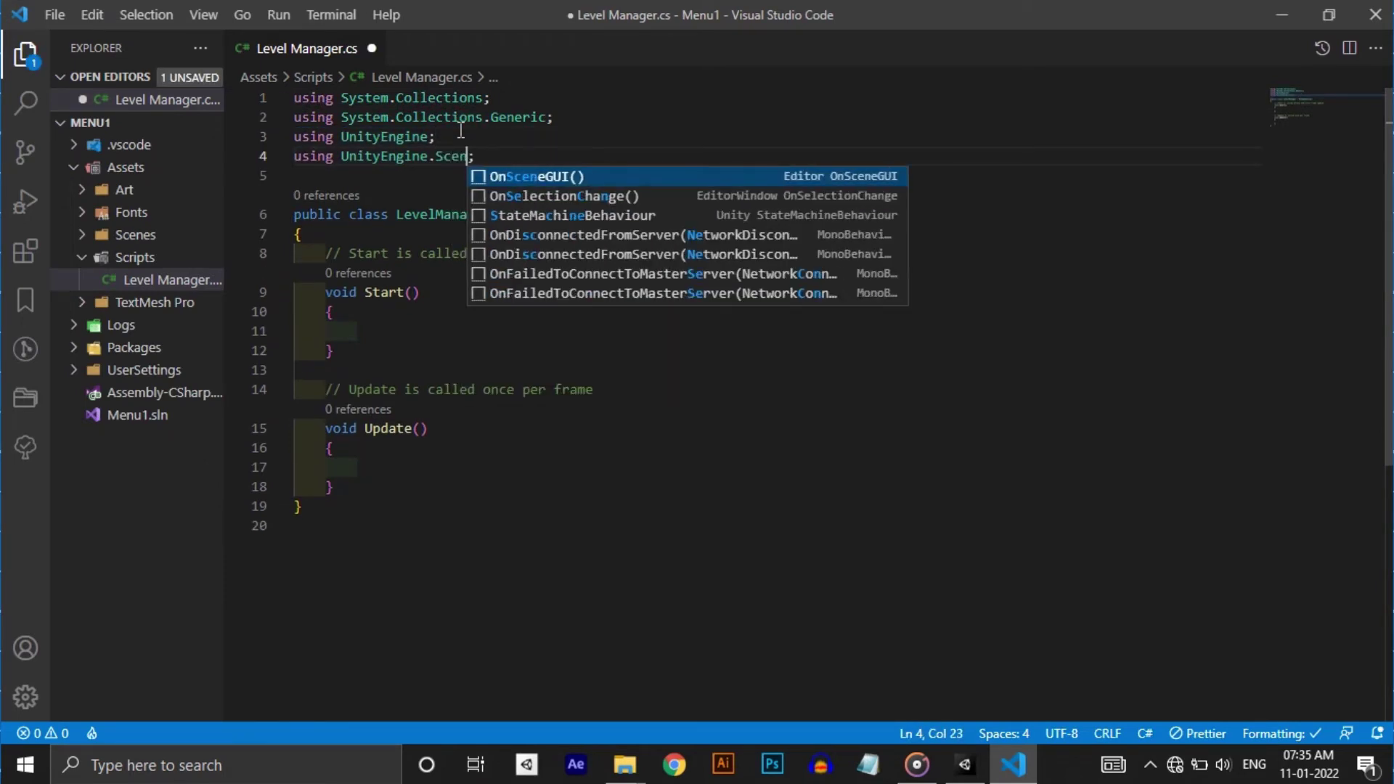
{"action": "type", "text": "nt"}
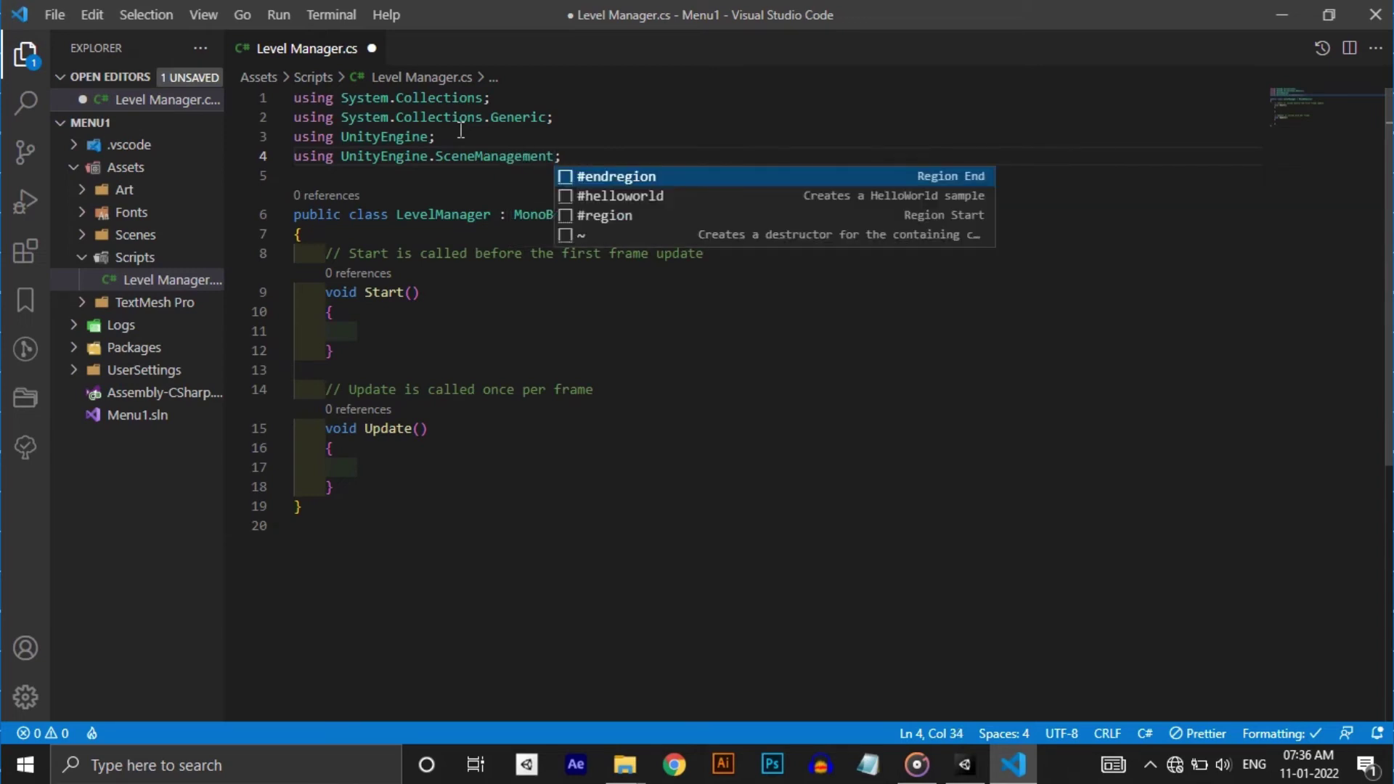
- Replace Start and Update with public void Play() calling SceneManager.LoadScene("Game")
{"action": "left_click", "coordinate": [653, 156]}
{"action": "left_click_drag", "start_coordinate": [335, 488], "coordinate": [325, 254]}
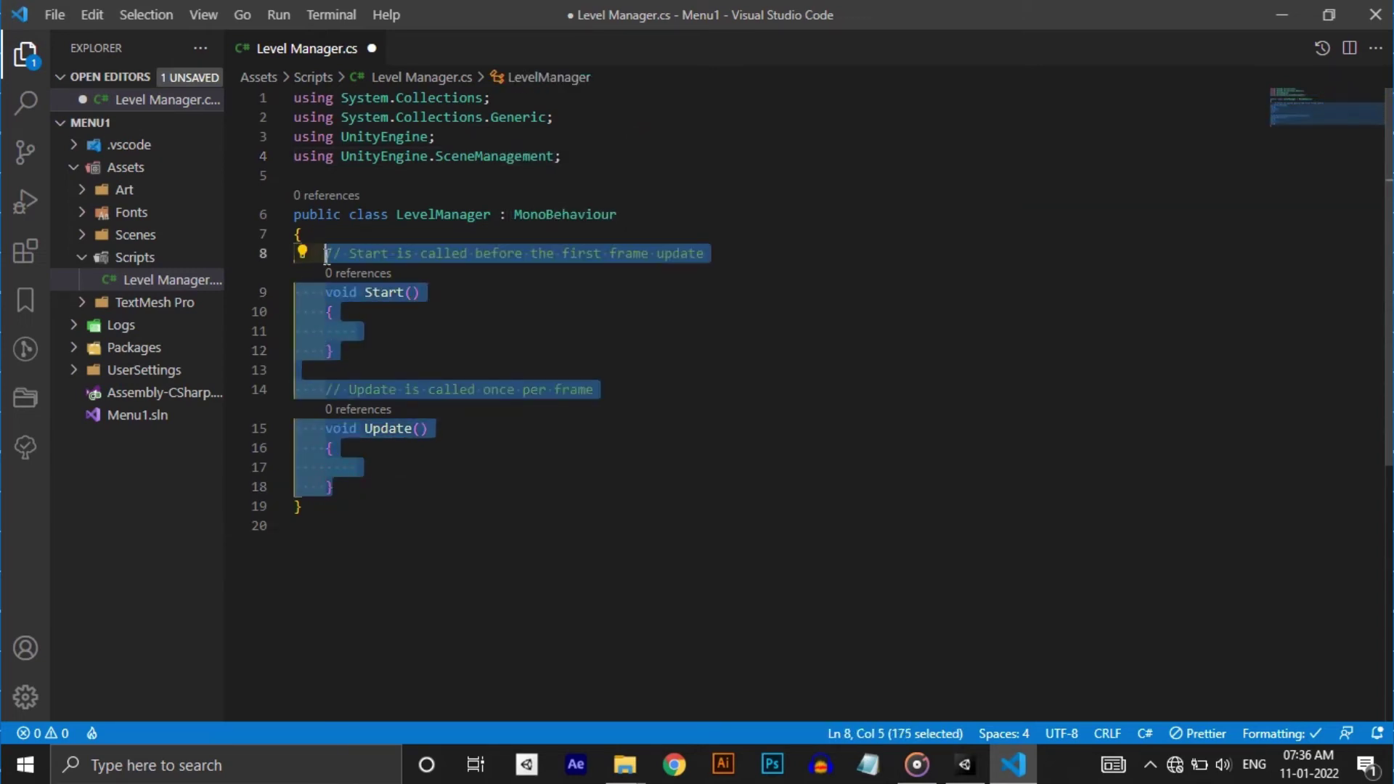
{"action": "key", "text": "BackSpace"}
{"action": "type", "text": "pu"}
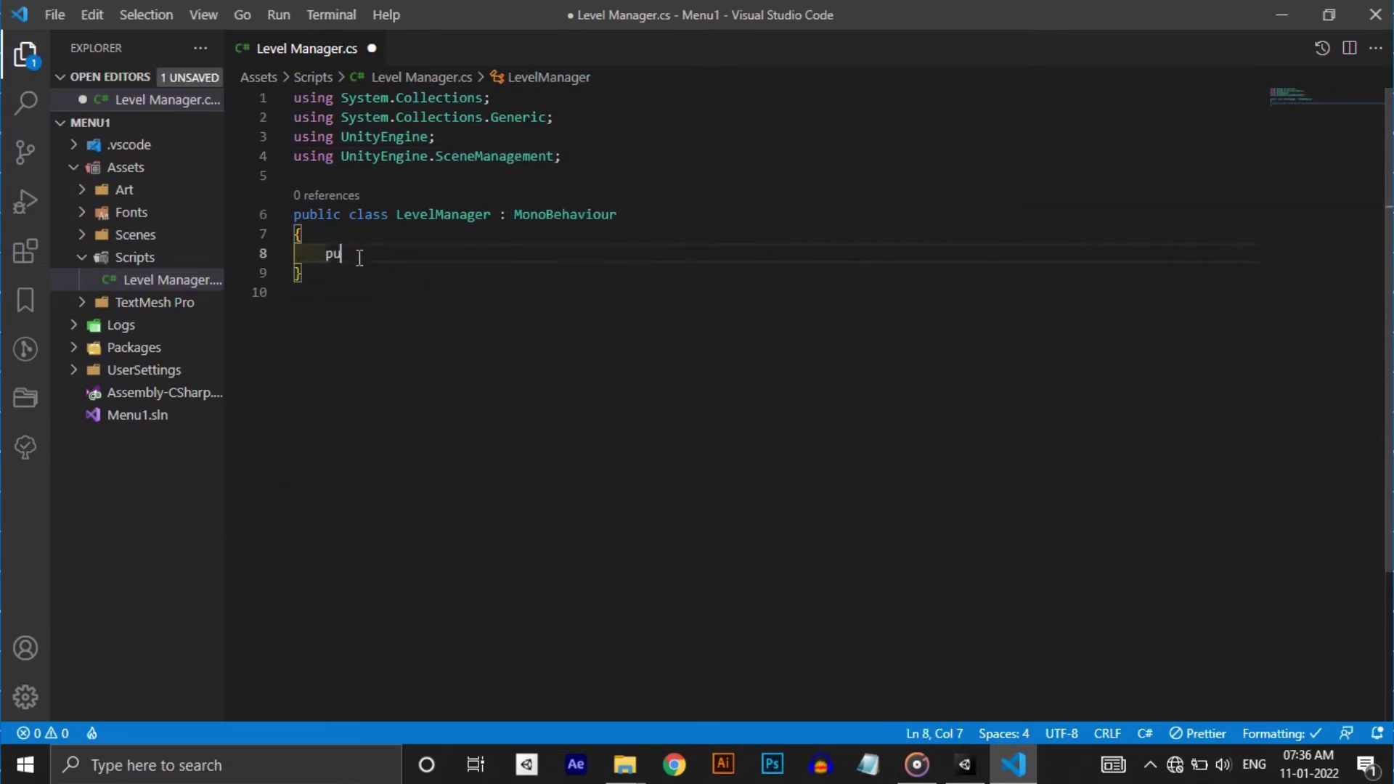
{"action": "type", "text": "blic void Play"}
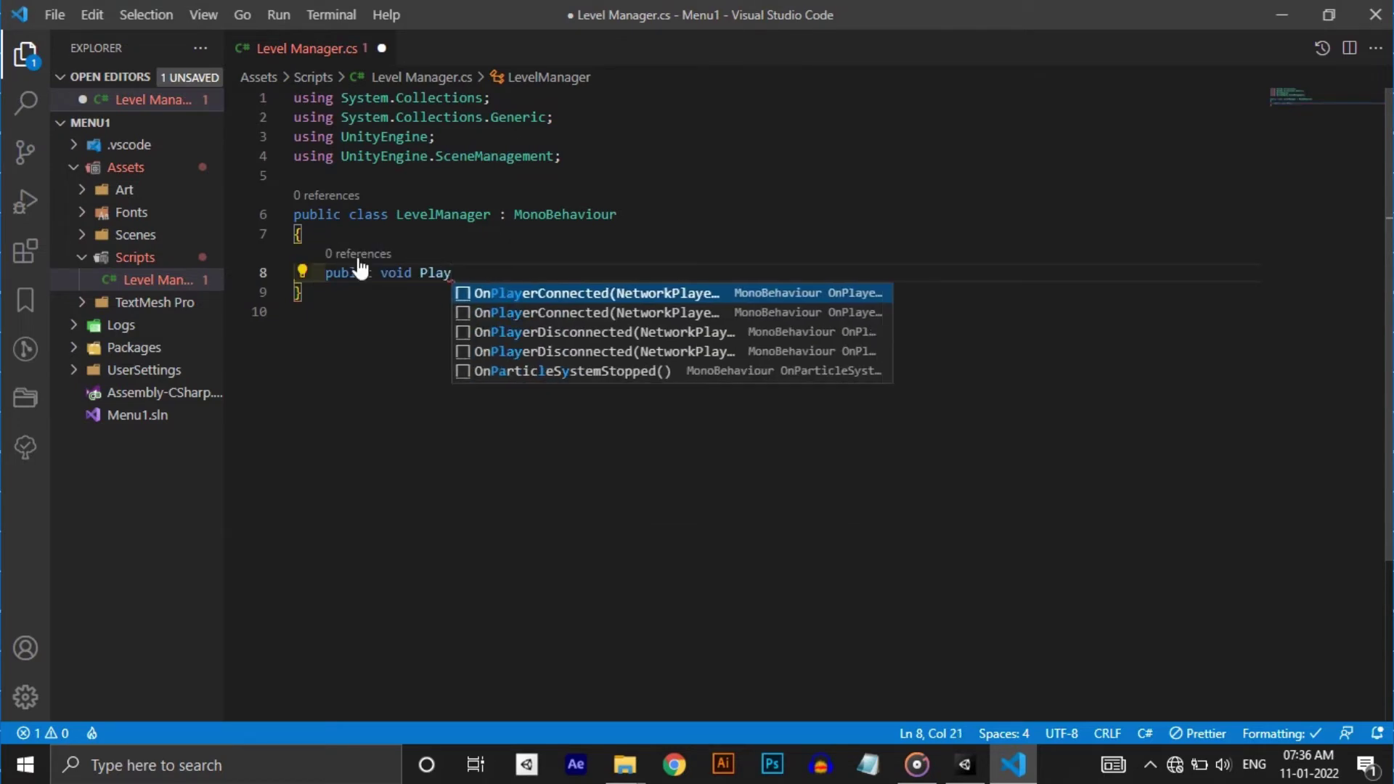
{"action": "key", "text": "Return"}
{"action": "key", "text": "ctrl+z"}
{"action": "type", "text": "()"}
{"action": "key", "text": "Return"}
{"action": "type", "text": "{"}
{"action": "key", "text": "Return"}
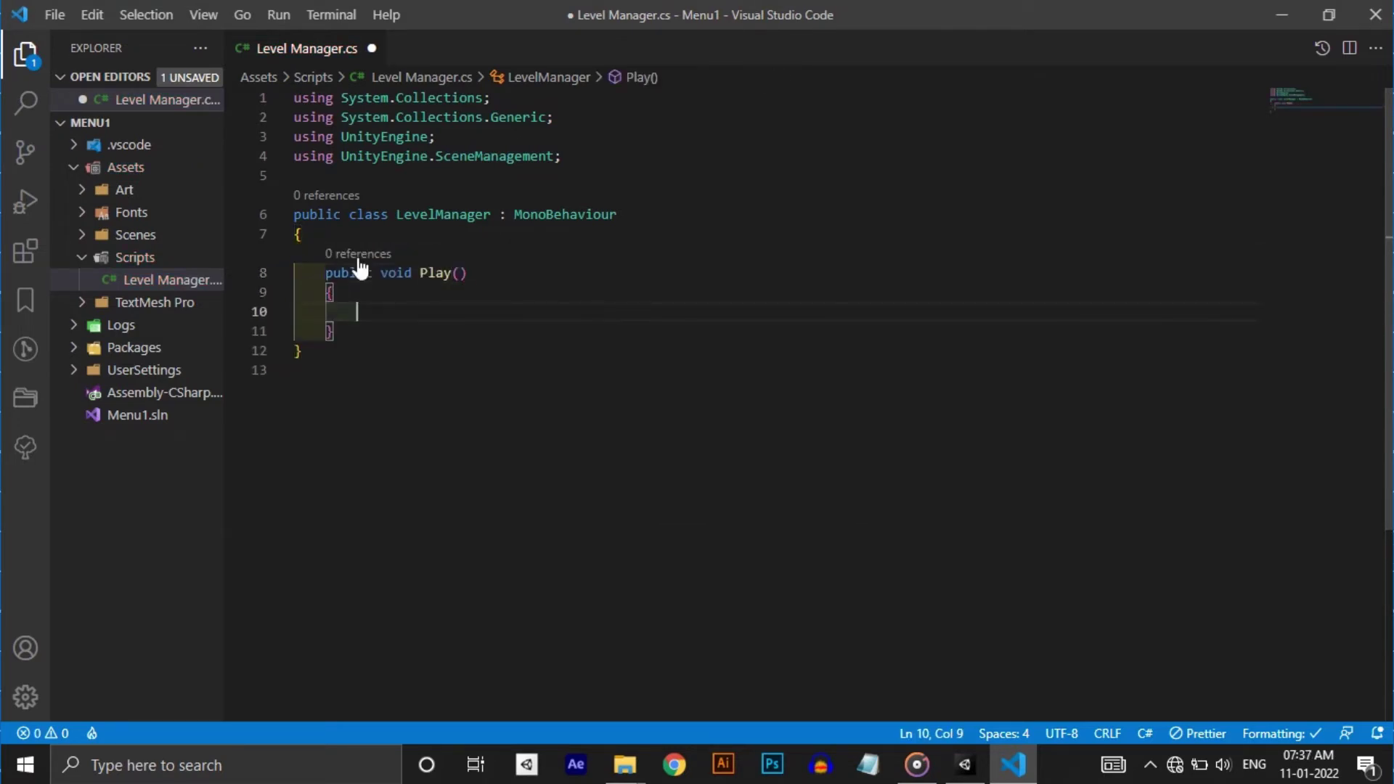
{"action": "type", "text": "SceneManager.Load"}
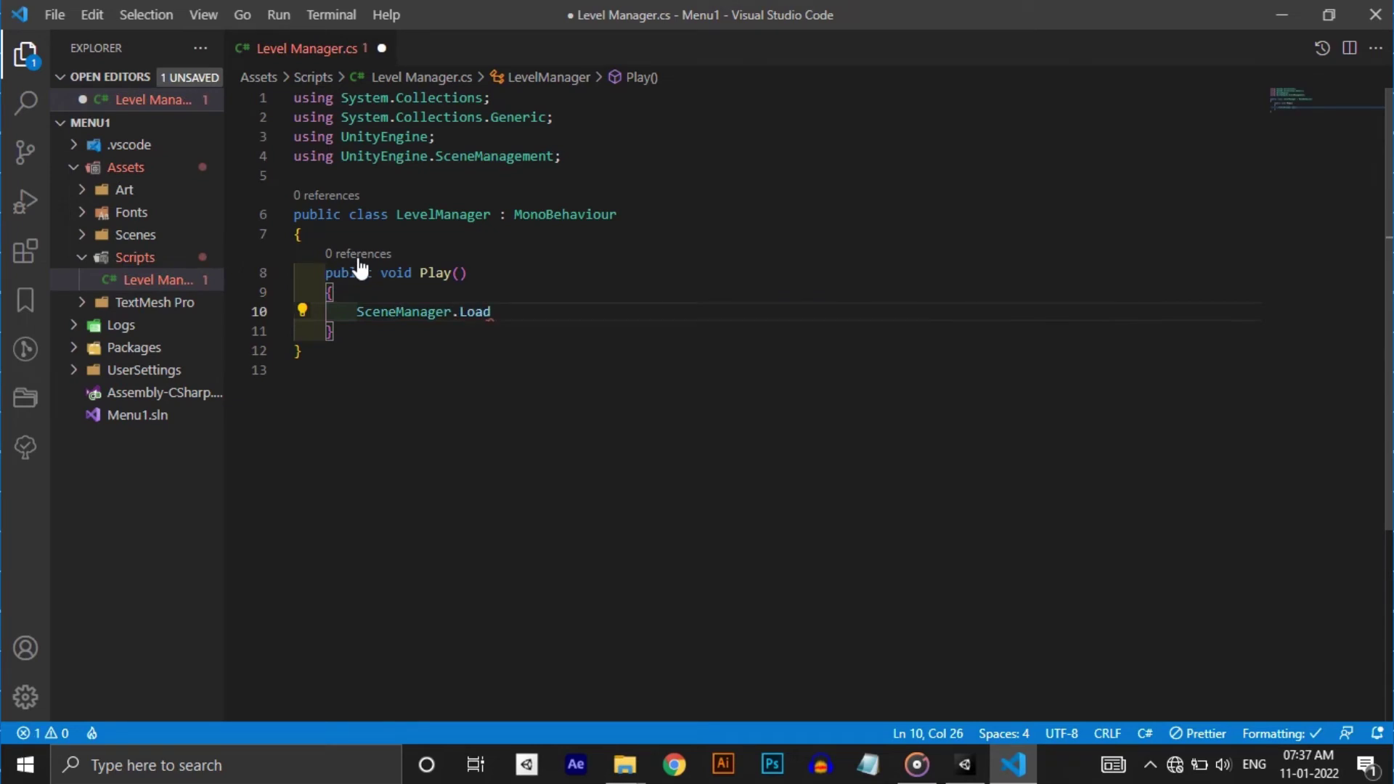
{"action": "type", "text": "Scene(\"Game\");"}
- Begin a public void Quit method below the Play method
{"action": "left_click", "coordinate": [437, 332]}
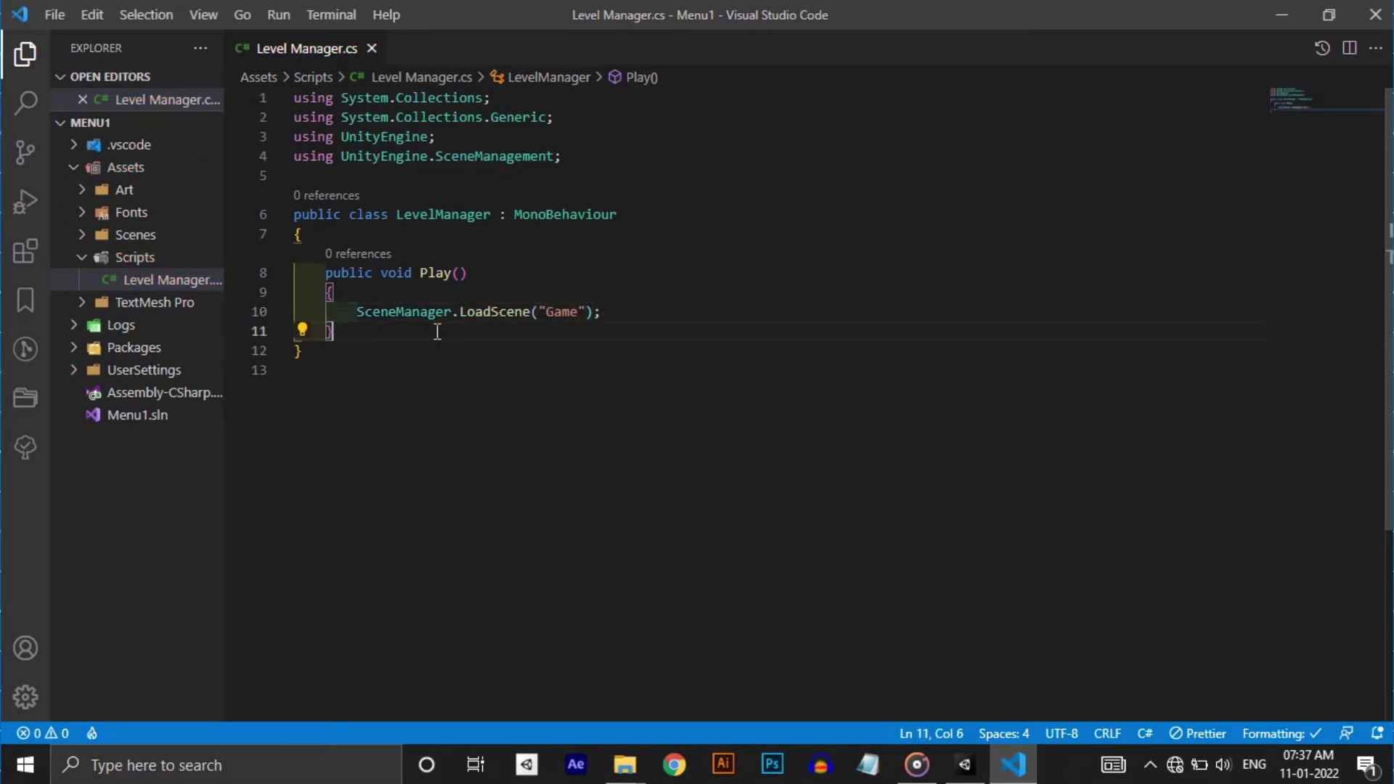
{"action": "key", "text": "Return"}
{"action": "key", "text": "Return"}
{"action": "type", "text": "public void Qui"}
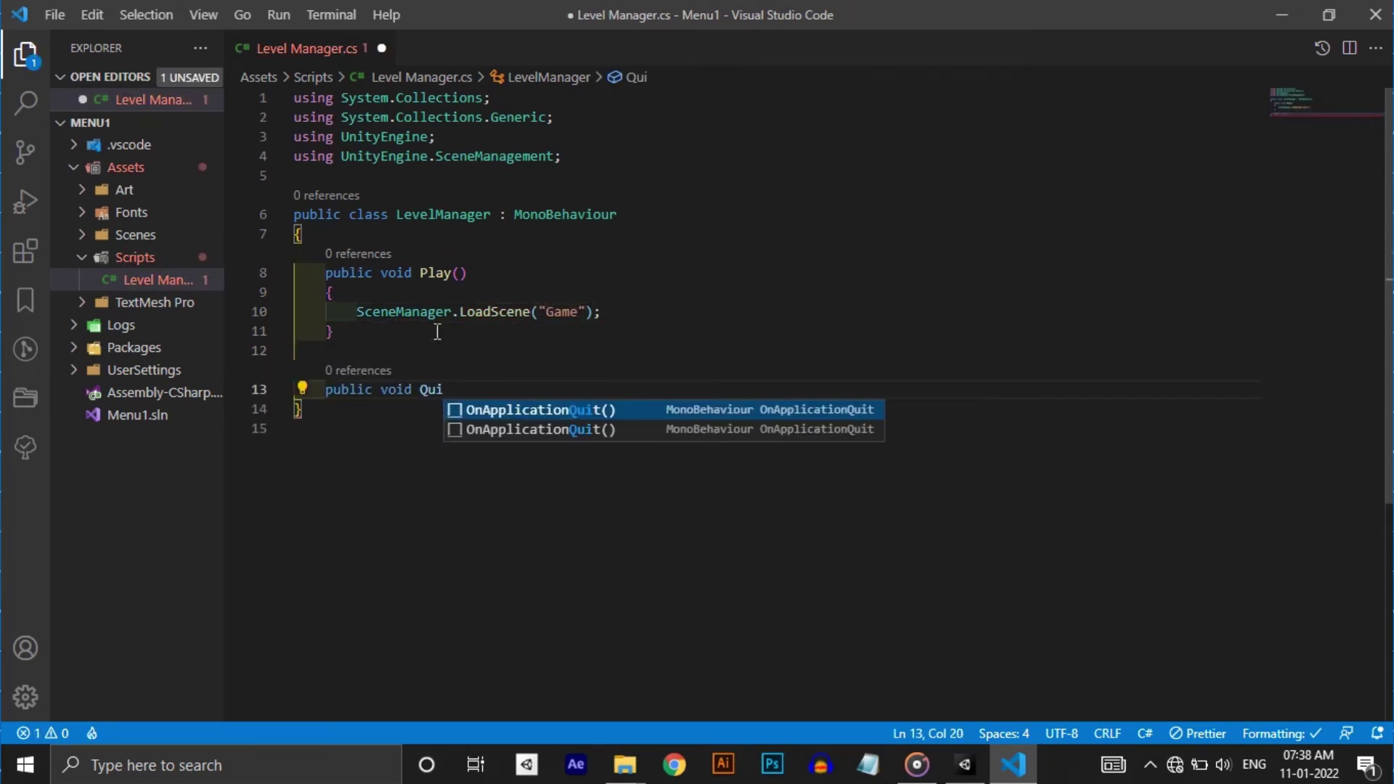
- Write Quit() with Application.Quit() and Debug.Log("Game Quit"), then save the script
{"action": "key", "text": "Return"}
{"action": "key", "text": "ctrl+z"}
{"action": "type", "text": "t()"}
{"action": "key", "text": "Return"}
{"action": "type", "text": "{"}
{"action": "key", "text": "Return"}
{"action": "type", "text": "Application"}
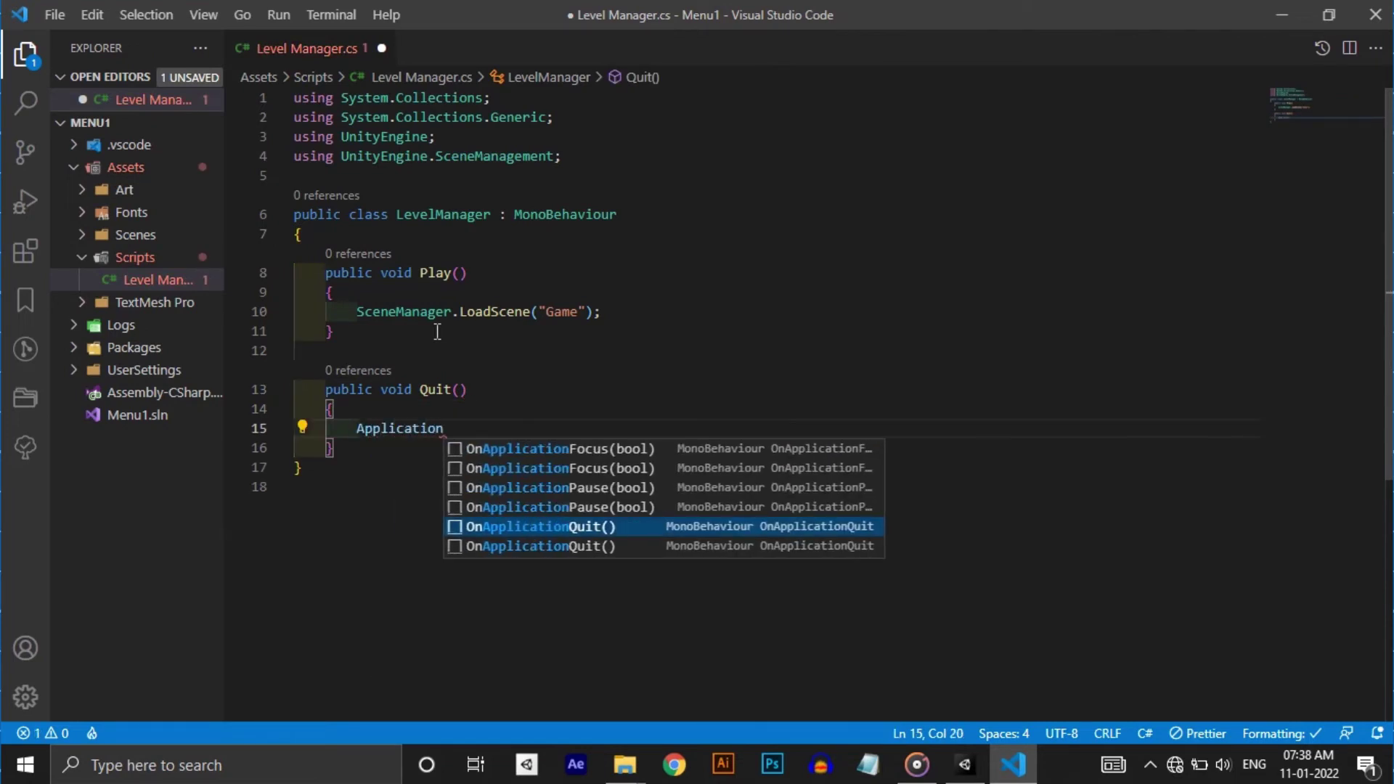
{"action": "type", "text": ".Quit();"}
{"action": "key", "text": "Return"}
{"action": "type", "text": "De"}
{"action": "key", "text": "BackSpace"}
{"action": "key", "text": "BackSpace"}
{"action": "type", "text": "Debug.Log();"}
{"action": "key", "text": "Left"}
{"action": "key", "text": "Left"}
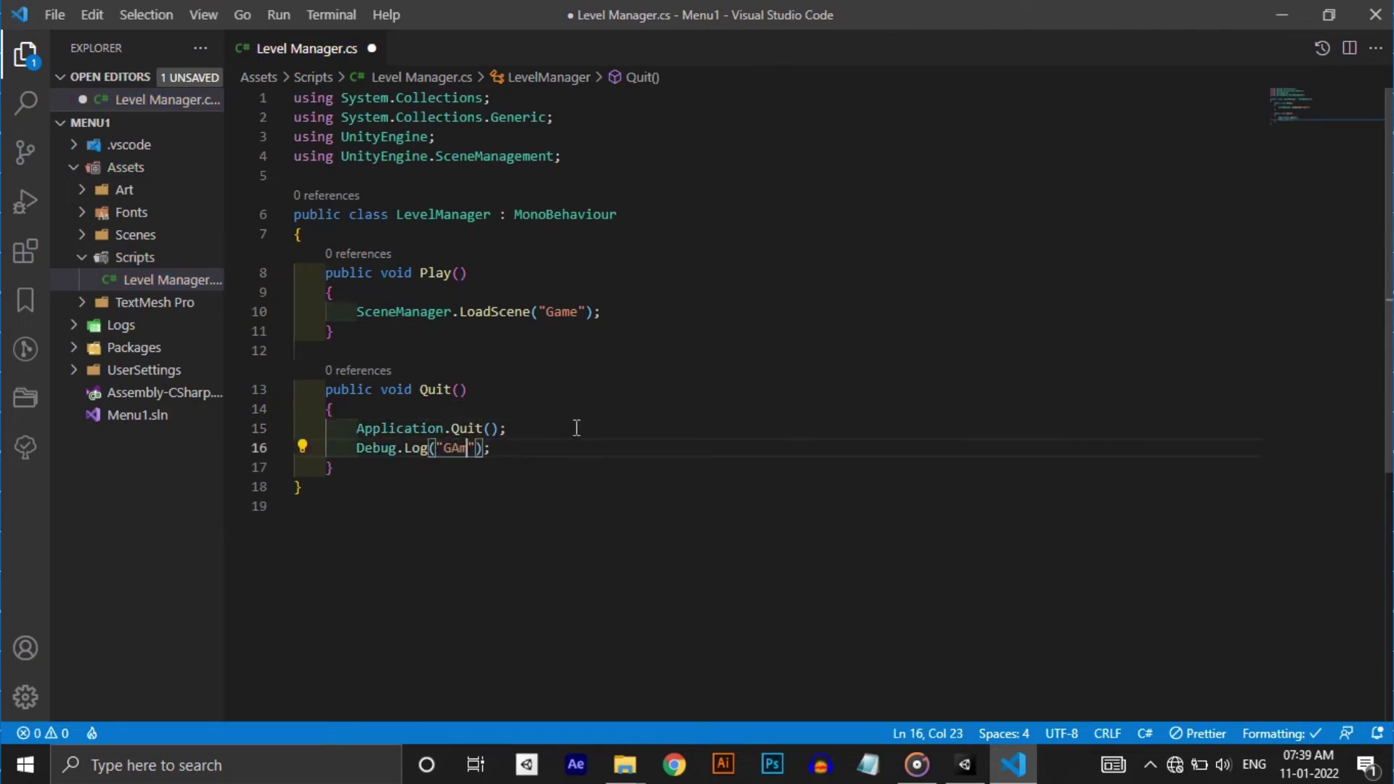
{"action": "key", "text": "ctrl+s"}
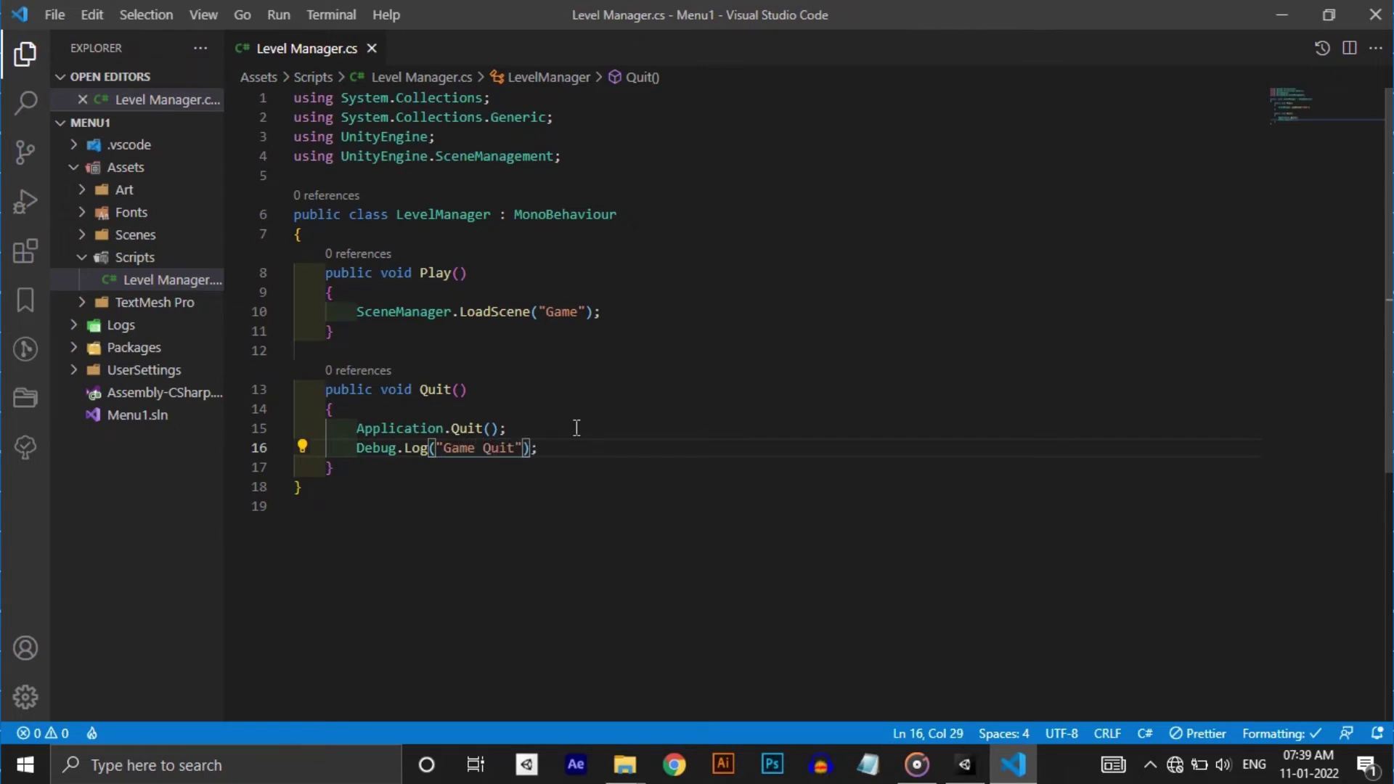
- Add a MainMenu() method loading the "Main Menu" scene and save
{"action": "key", "text": "Down"}
{"action": "key", "text": "Return"}
{"action": "key", "text": "Return"}
{"action": "type", "text": "public "}
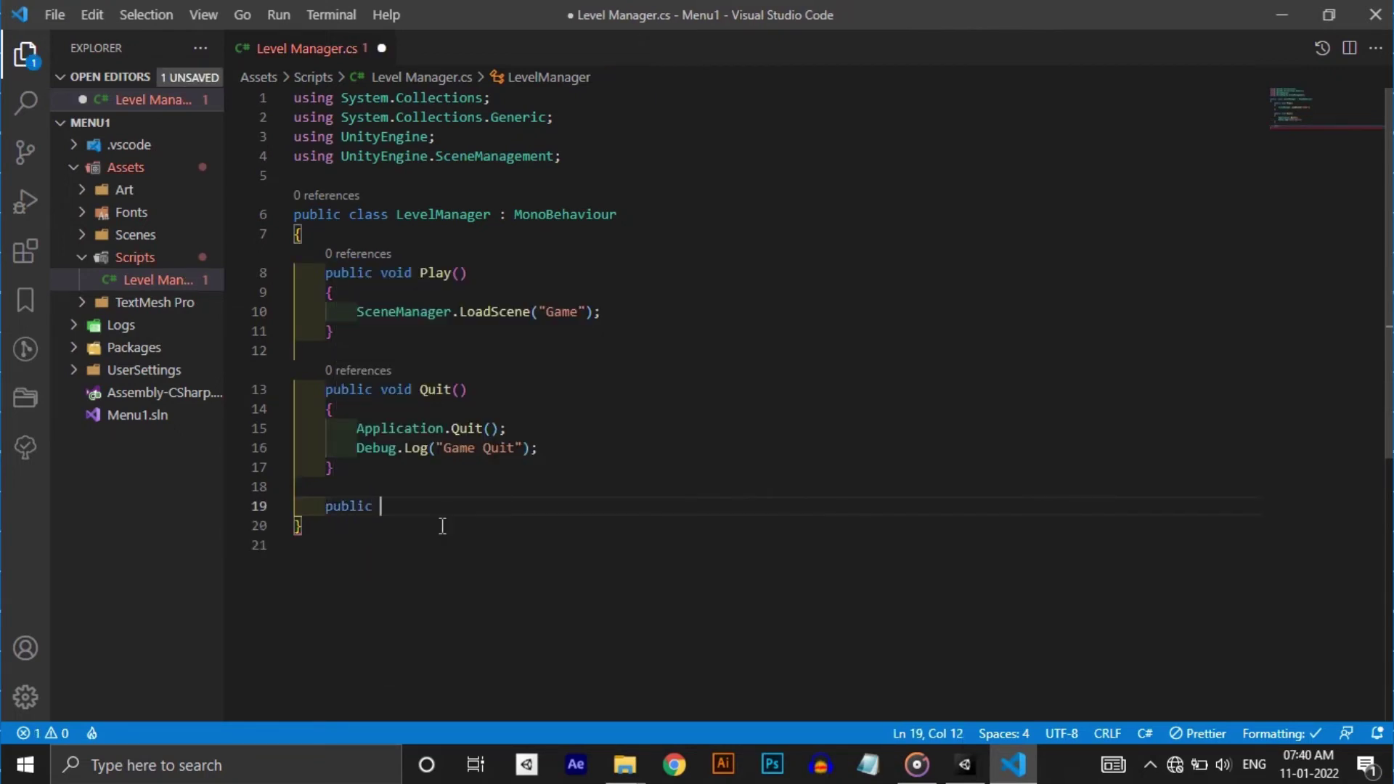
{"action": "type", "text": "void MainMEn"}
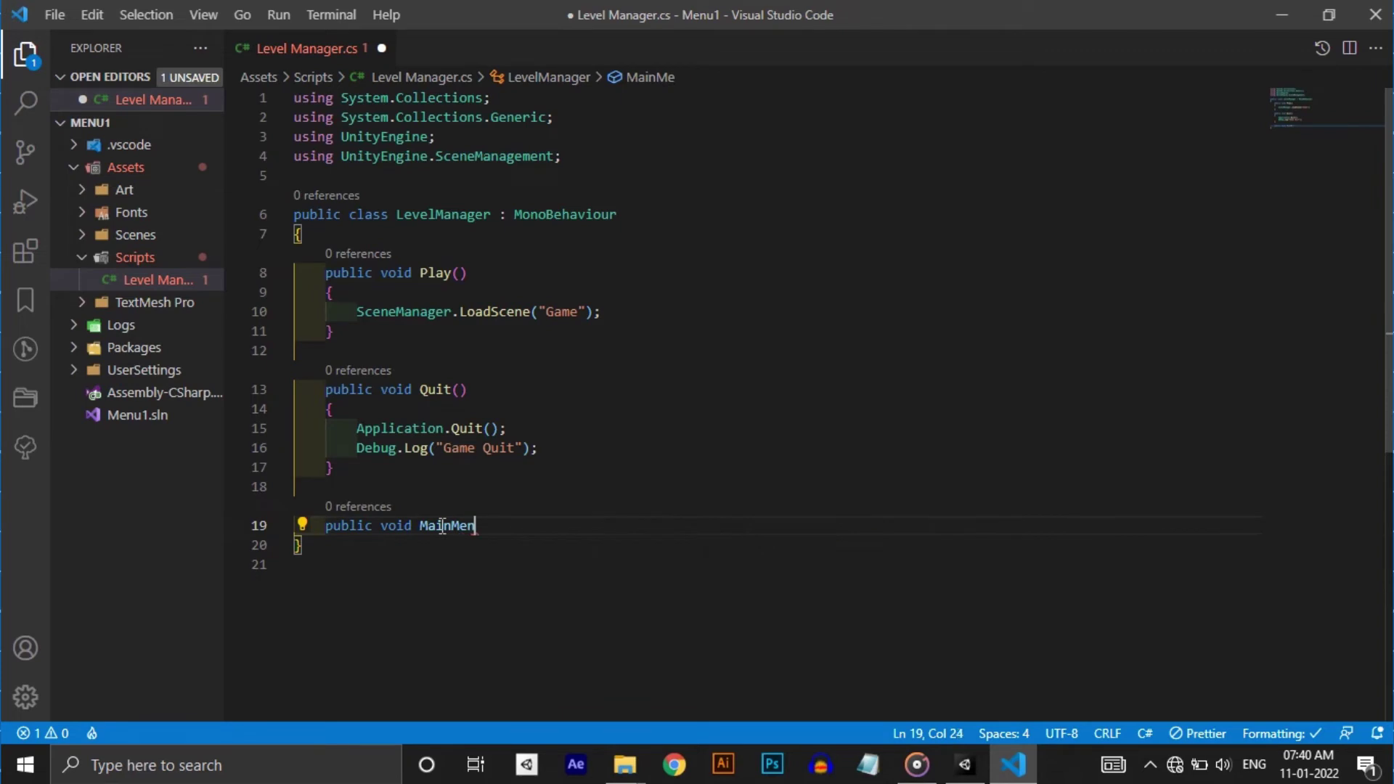
{"action": "type", "text": "u()"}
{"action": "key", "text": "Return"}
{"action": "type", "text": "{"}
{"action": "key", "text": "Return"}
{"action": "type", "text": "Sc"}
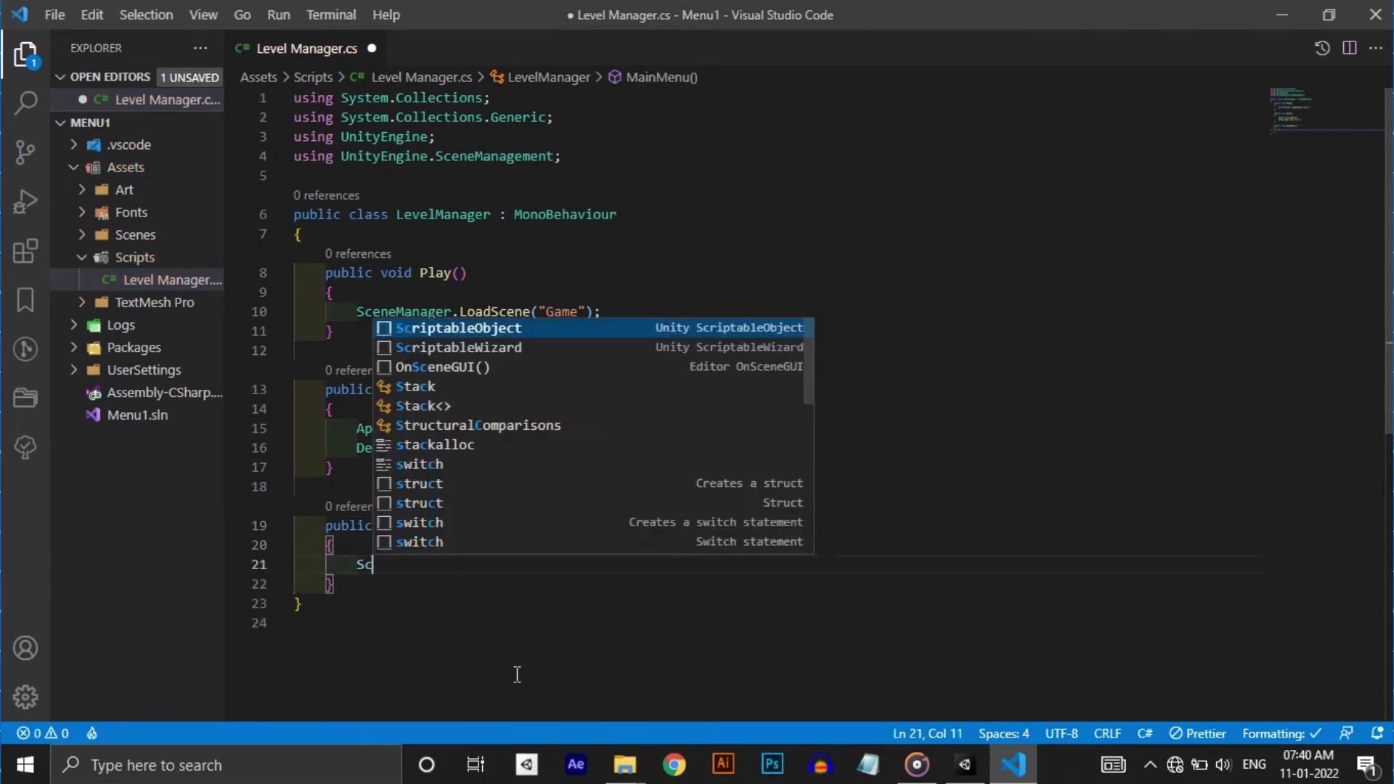
{"action": "type", "text": "eneManager.LoadScene("}
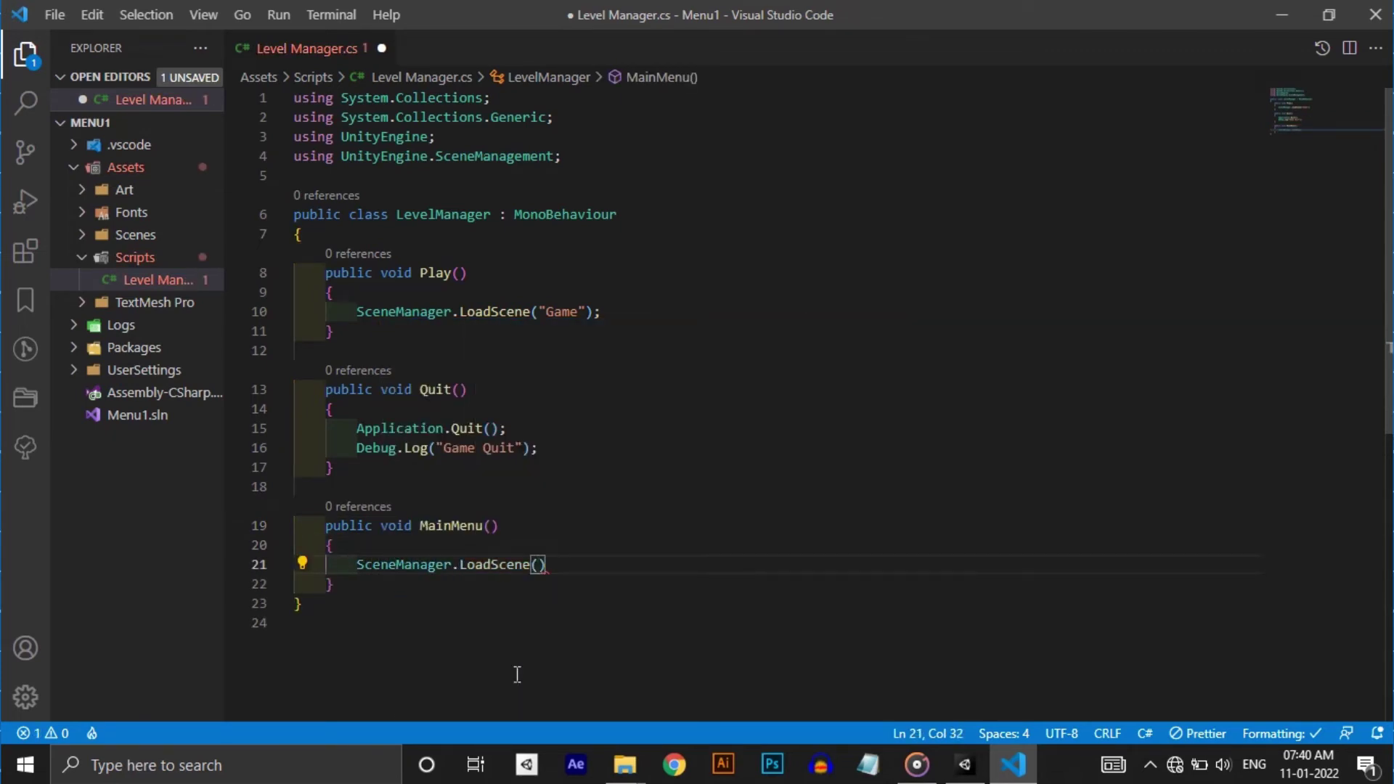
{"action": "type", "text": "\"Main Menu"}
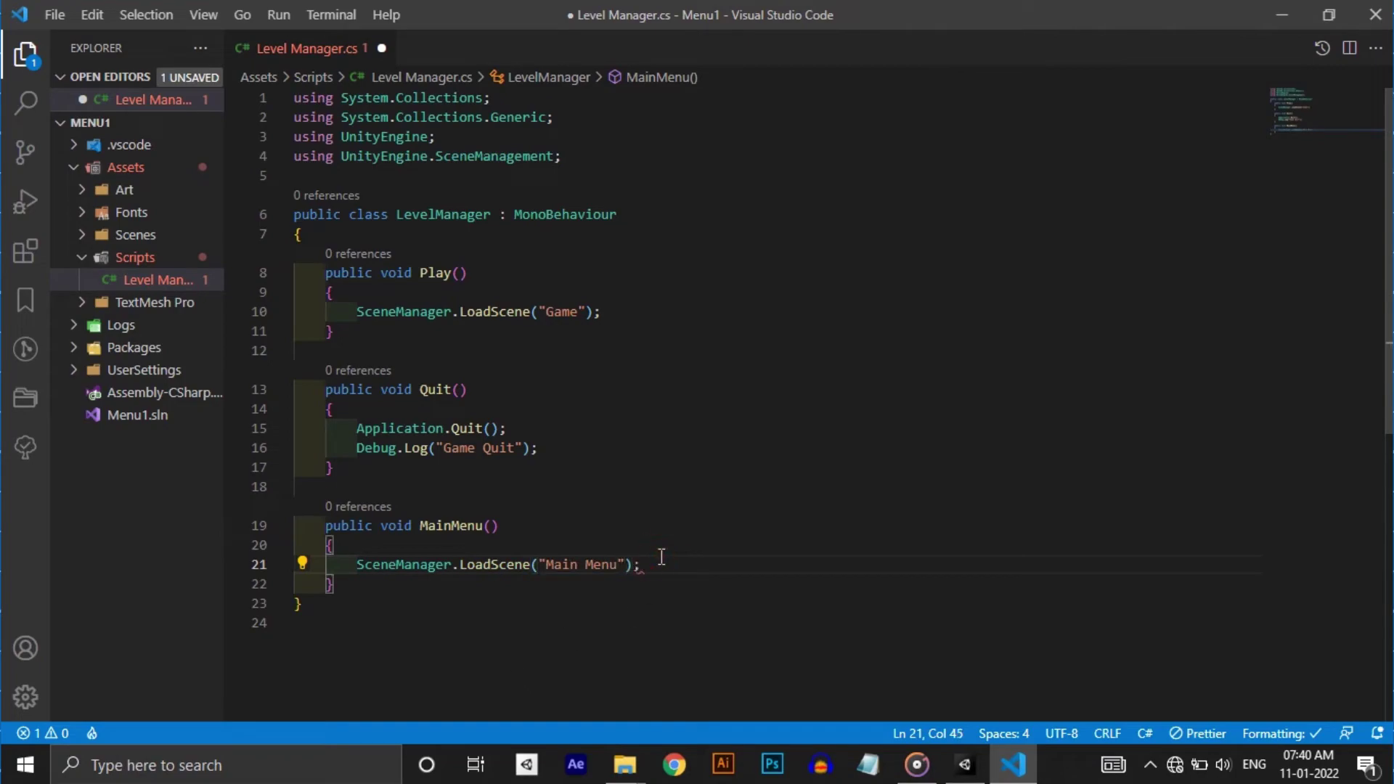
{"action": "key", "text": "ctrl+s"}
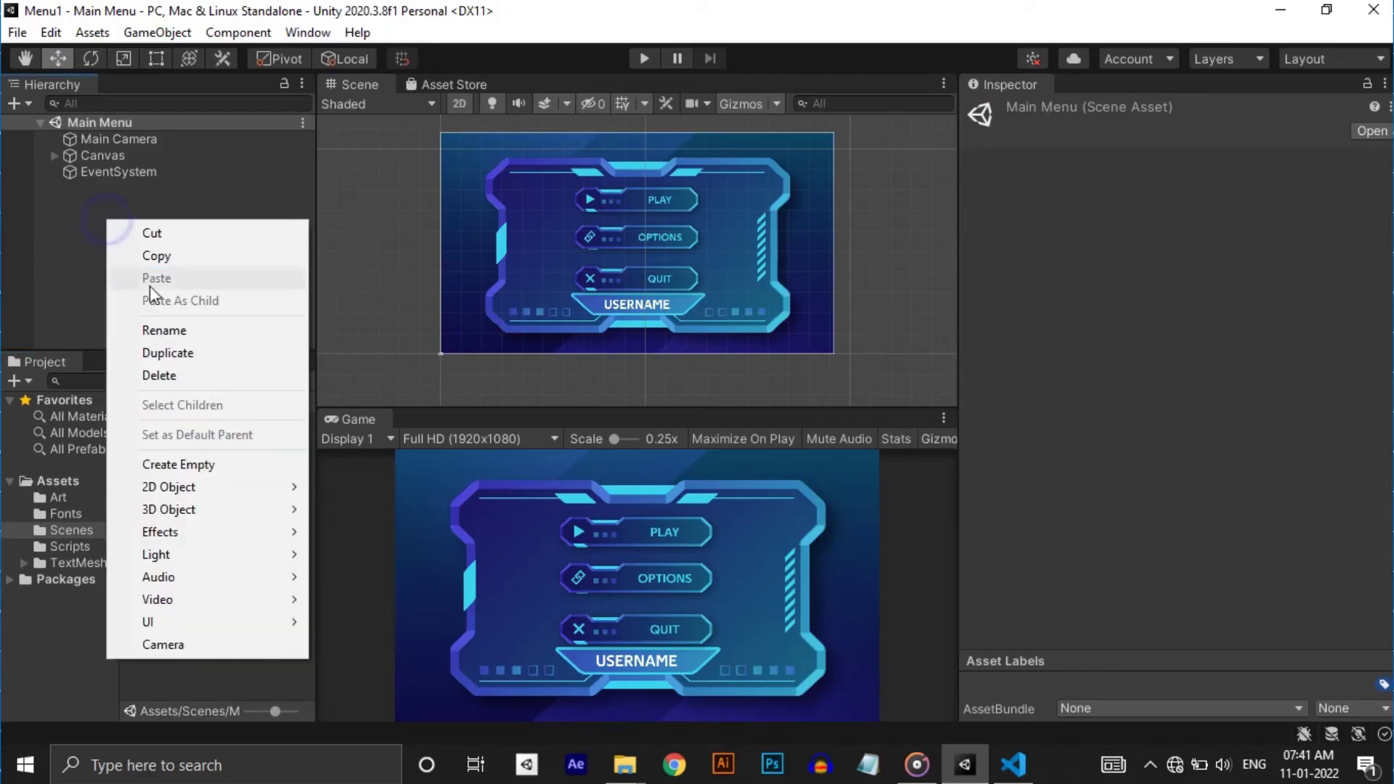
- Create an empty SceneManager object with the Levelmanage script and save it as a prefab in Prefabs
{"action": "left_click", "coordinate": [167, 464]}
{"action": "type", "text": "Scebe"}
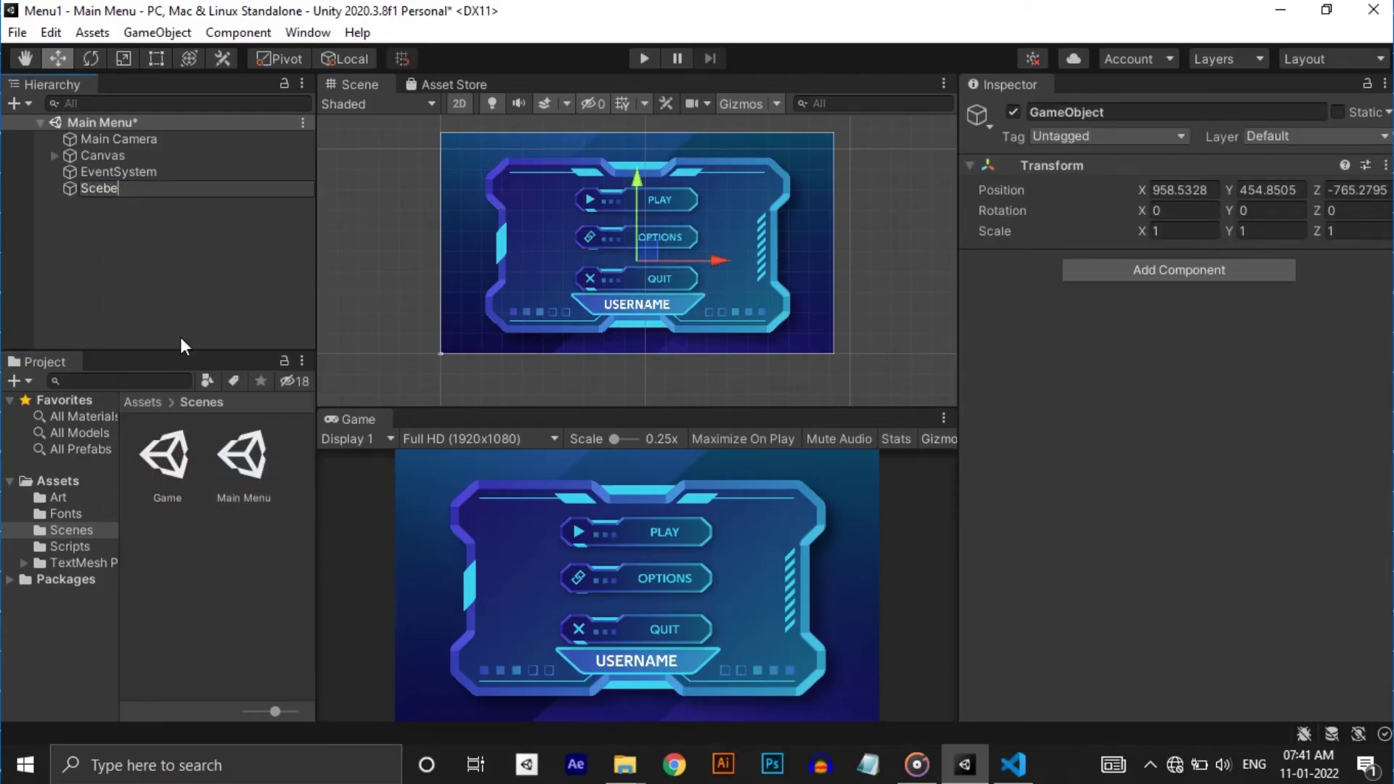
{"action": "key", "text": "BackSpace"}
{"action": "key", "text": "BackSpace"}
{"action": "type", "text": "neManager"}
{"action": "left_click", "coordinate": [180, 336]}
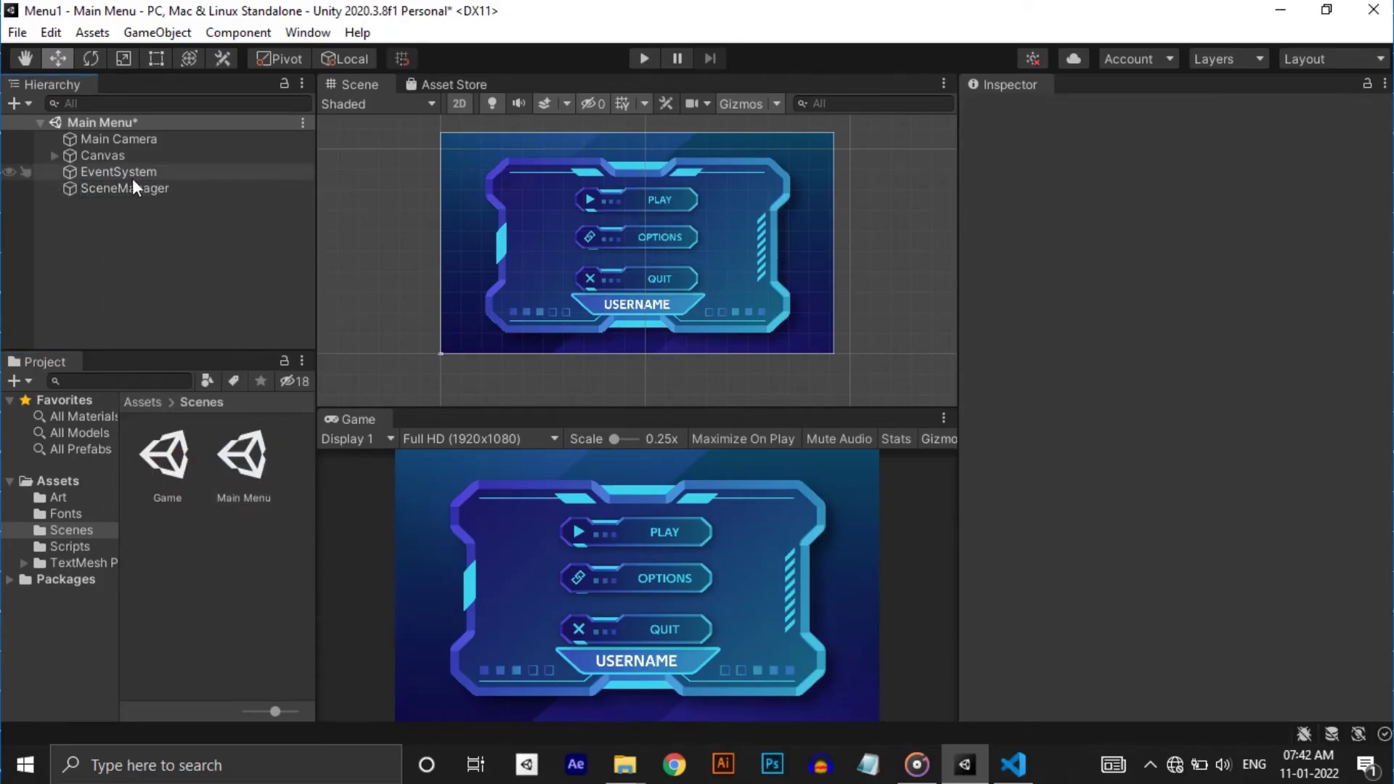
{"action": "left_click", "coordinate": [133, 187]}
{"action": "left_click", "coordinate": [71, 546]}
{"action": "left_click_drag", "start_coordinate": [167, 472], "coordinate": [1118, 285]}
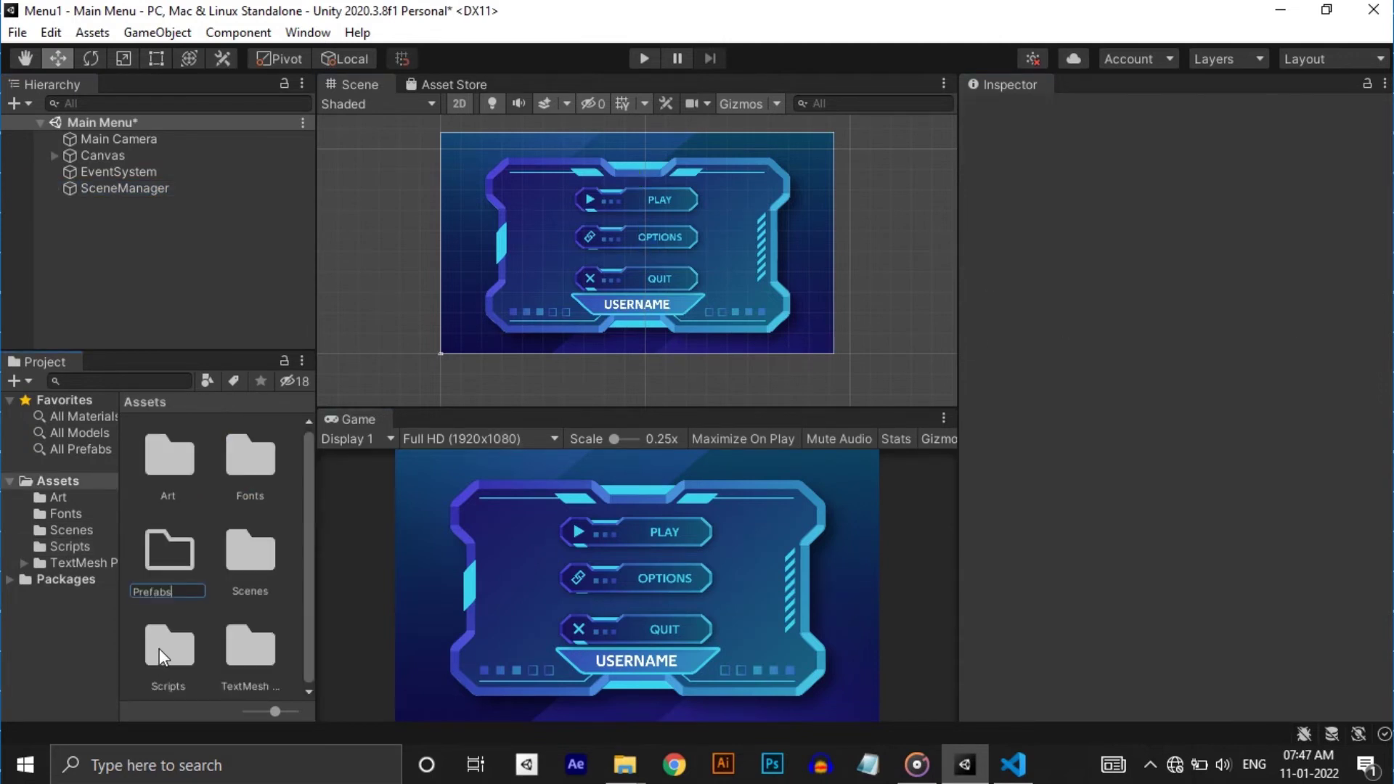
{"action": "key", "text": "Return"}
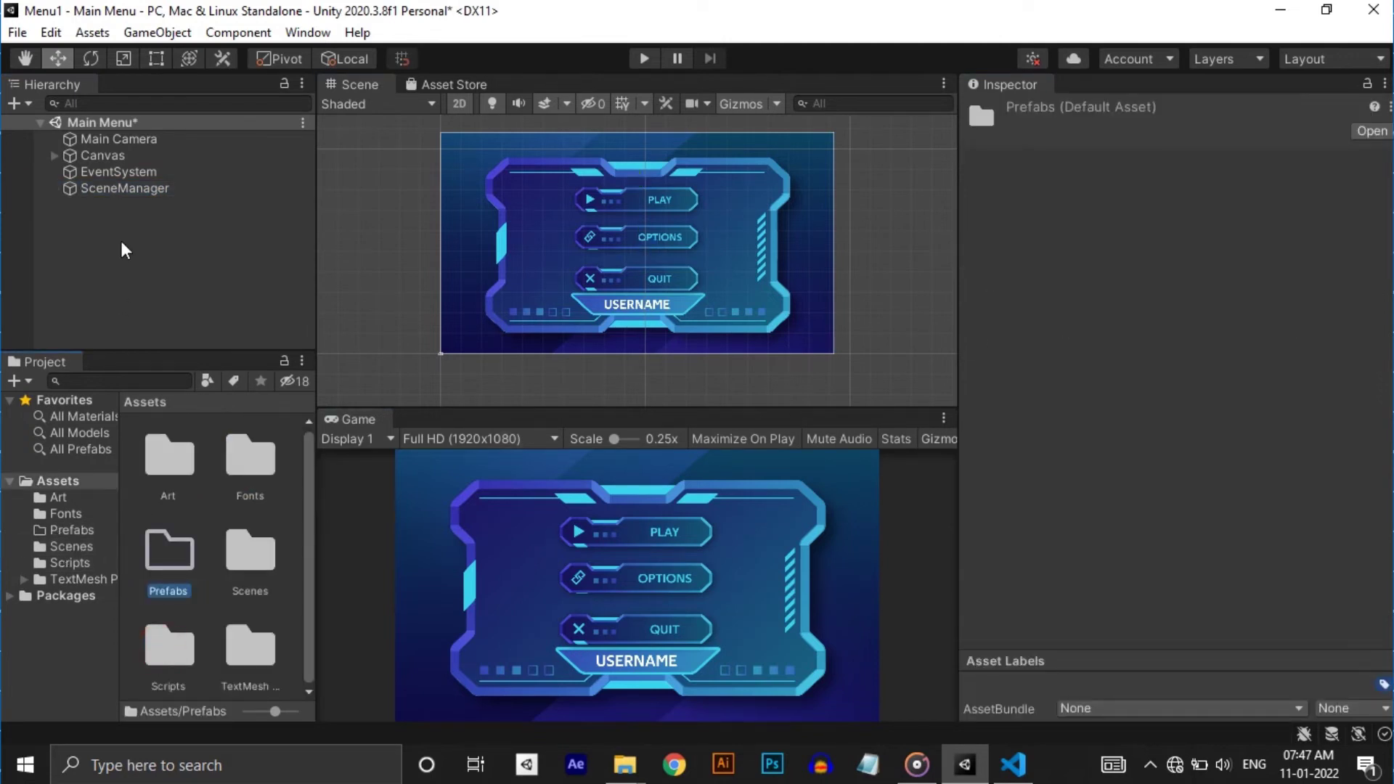
{"action": "left_click_drag", "start_coordinate": [127, 187], "coordinate": [173, 554]}
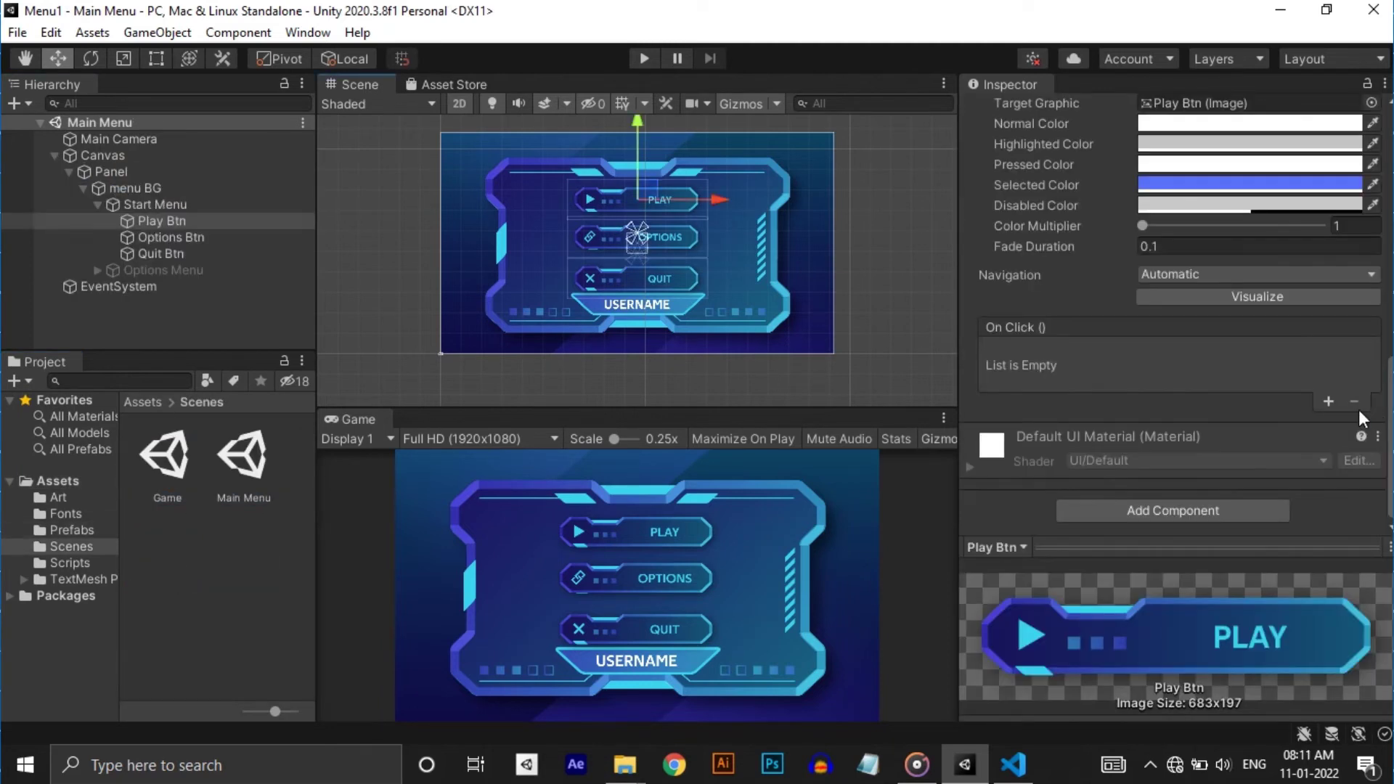
- Set the Play button's On Click to call Levelmanage.Play on the SceneManager prefab
{"action": "left_click", "coordinate": [1329, 402]}
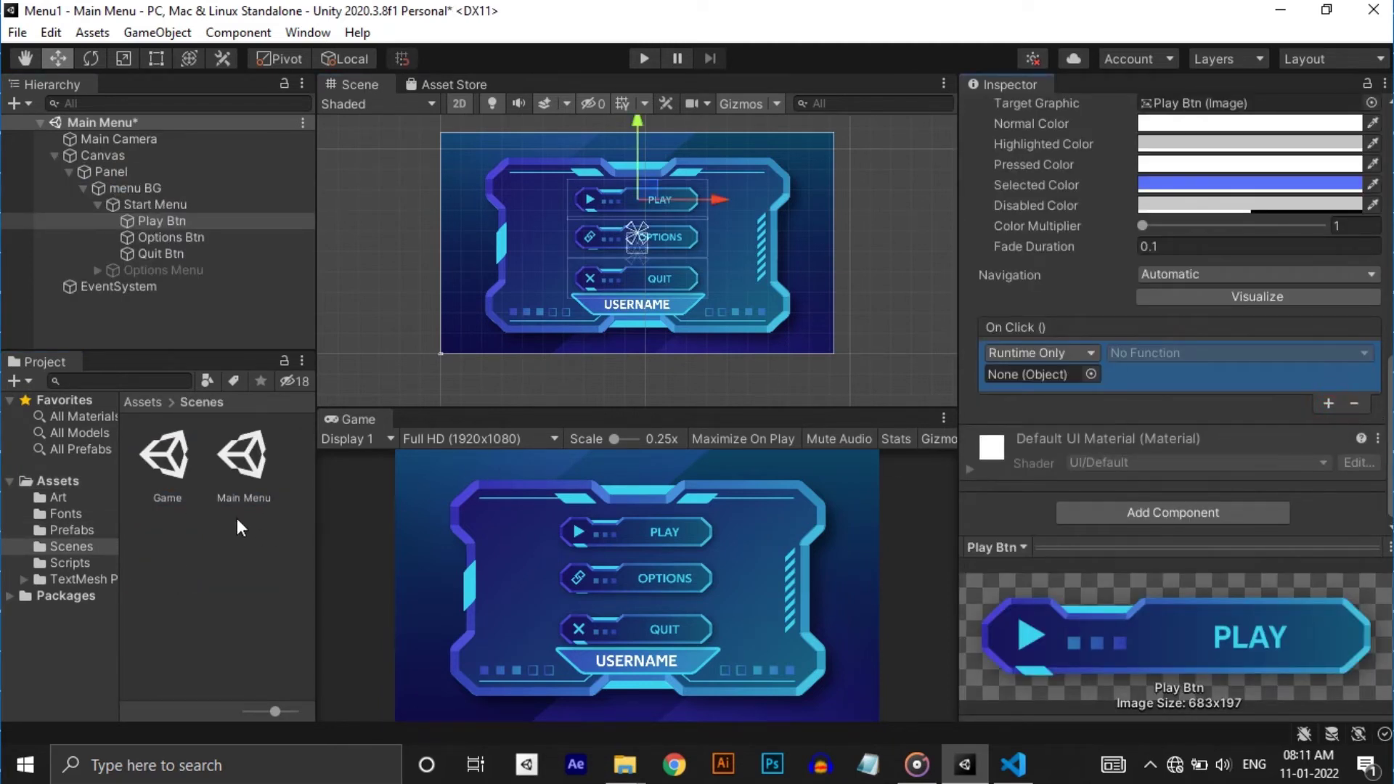
{"action": "left_click", "coordinate": [95, 530]}
{"action": "left_click_drag", "start_coordinate": [166, 457], "coordinate": [869, 355]}
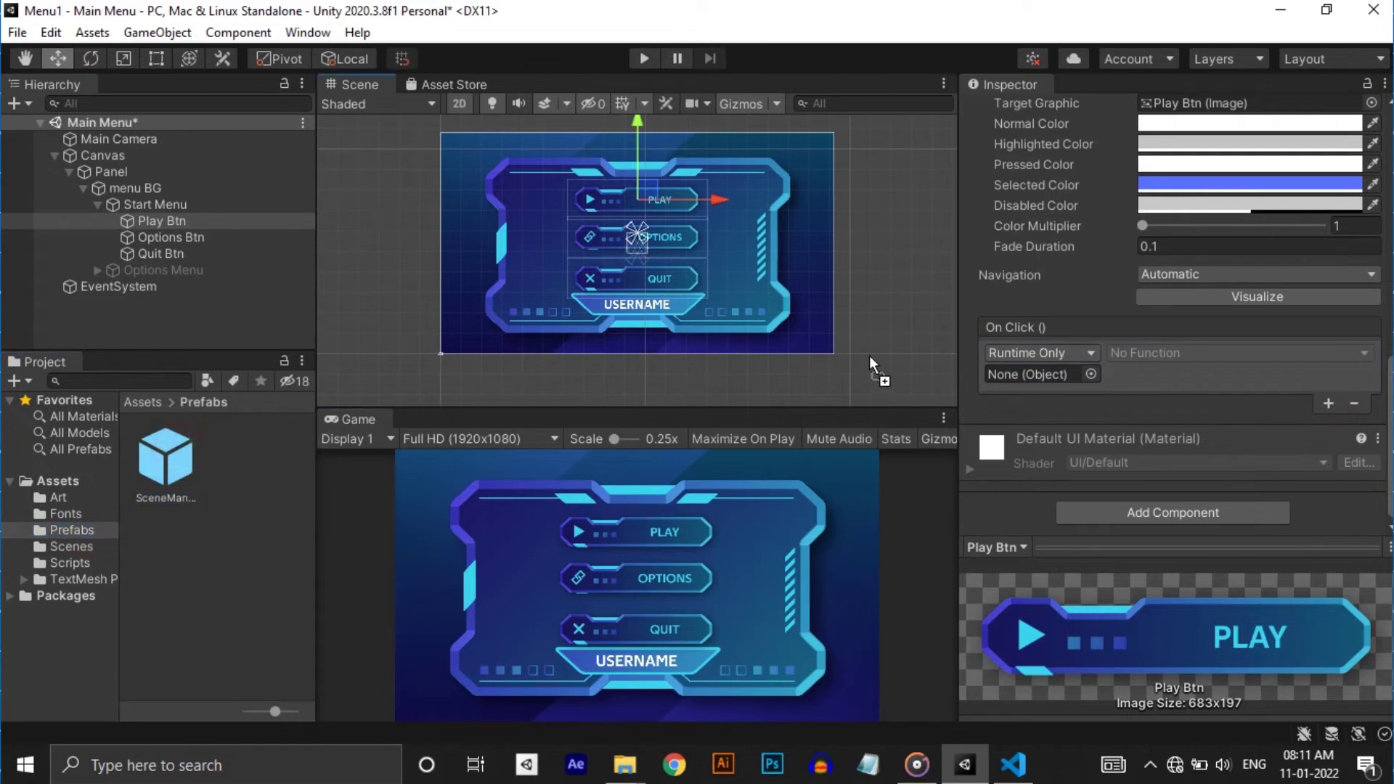
{"action": "left_click_drag", "start_coordinate": [1041, 374], "coordinate": [1042, 375]}
{"action": "left_click", "coordinate": [1159, 352]}
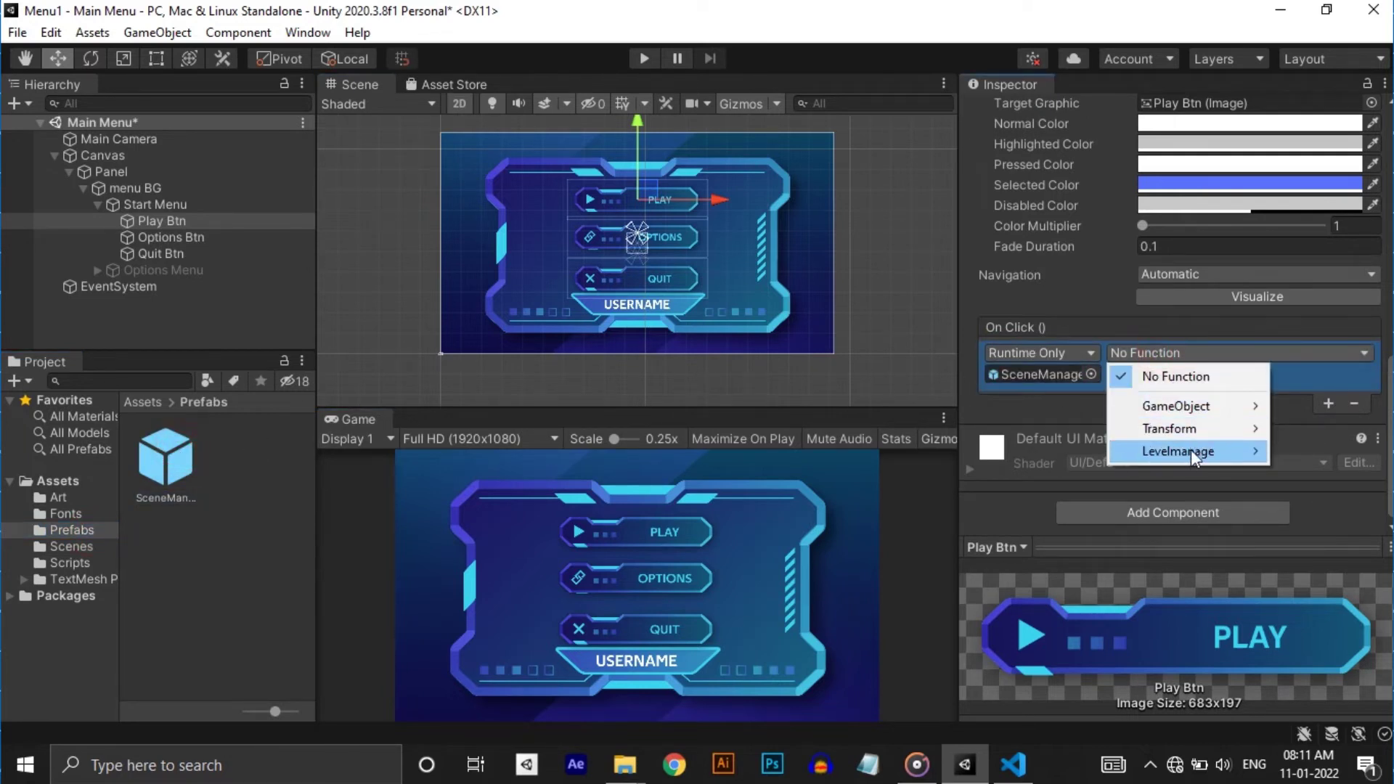
{"action": "mouse_move", "coordinate": [1190, 451]}
{"action": "left_click", "coordinate": [972, 656]}
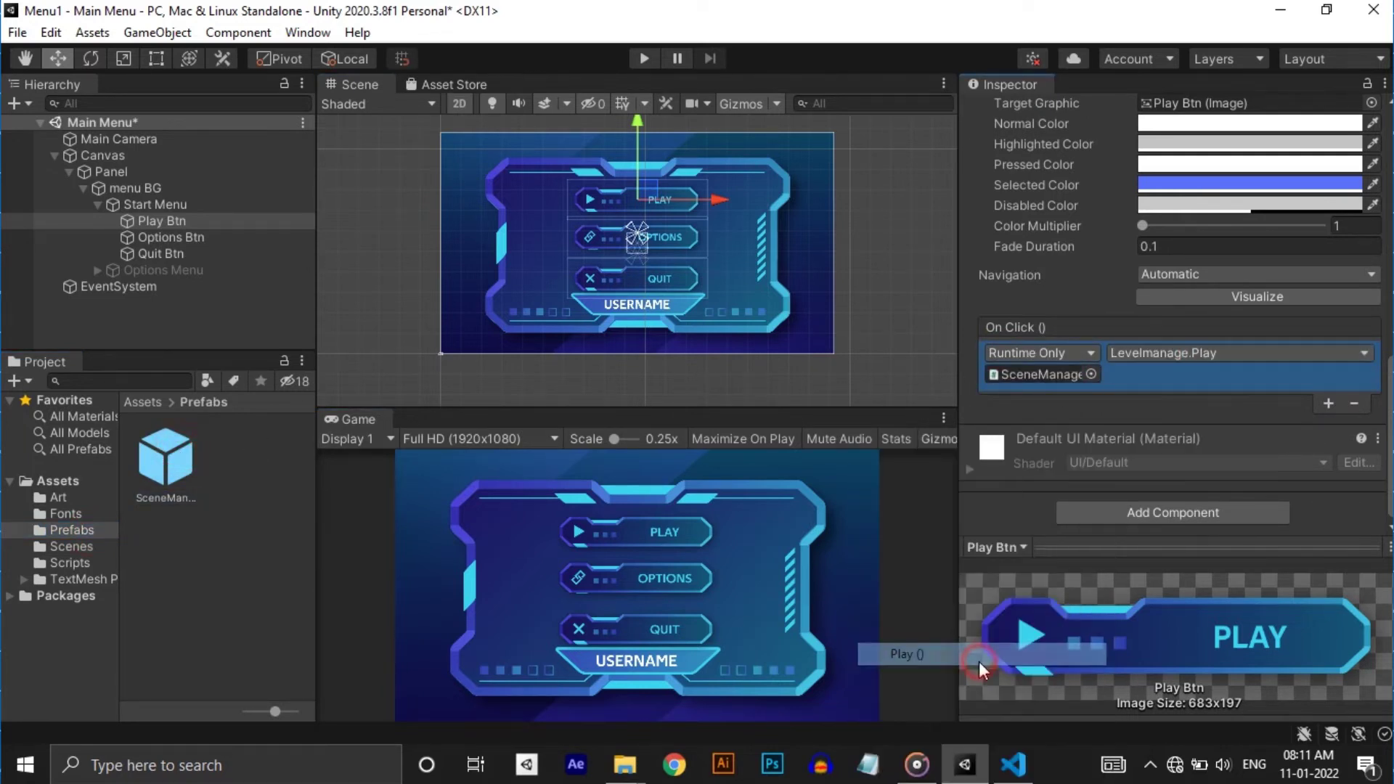
- Add an Options button On Click entry calling SetActive off on Start Menu
{"action": "left_click", "coordinate": [238, 323]}
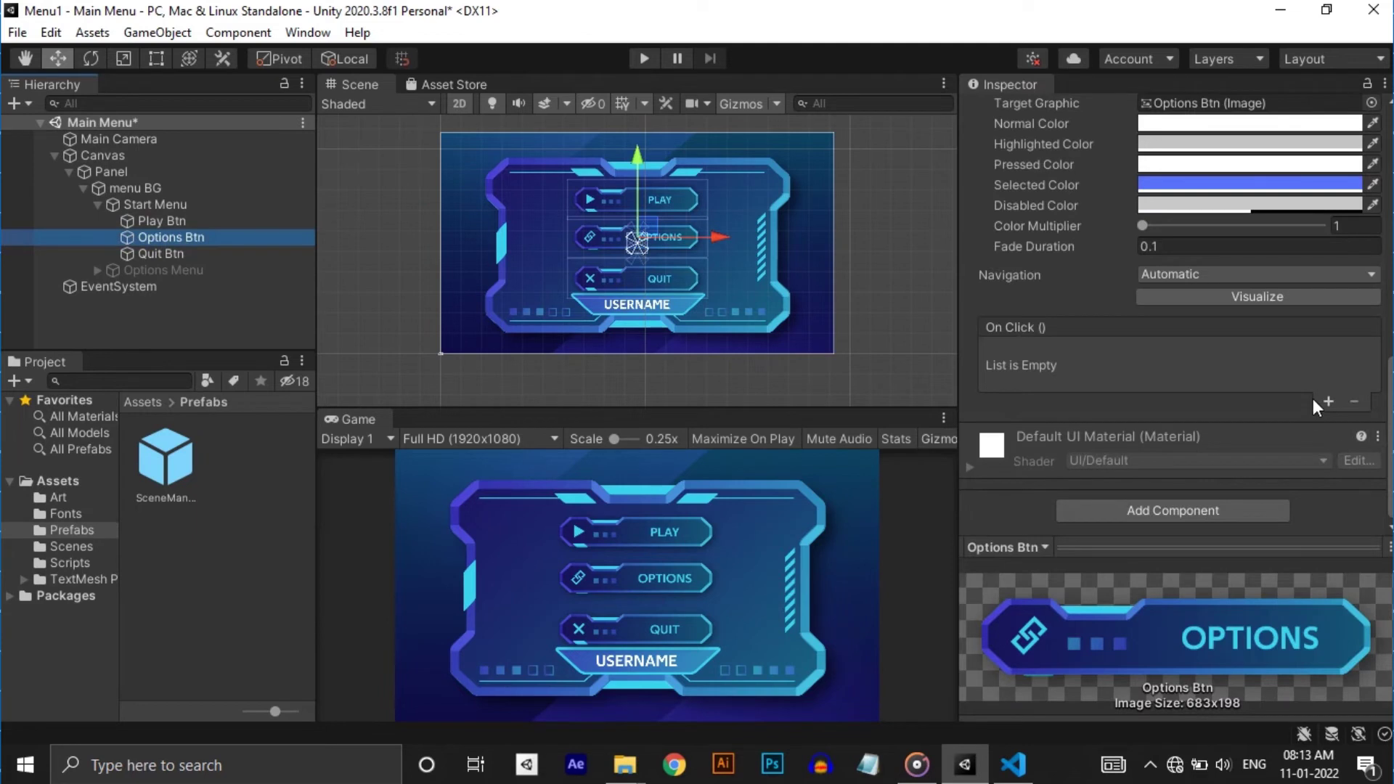
{"action": "left_click", "coordinate": [1326, 401]}
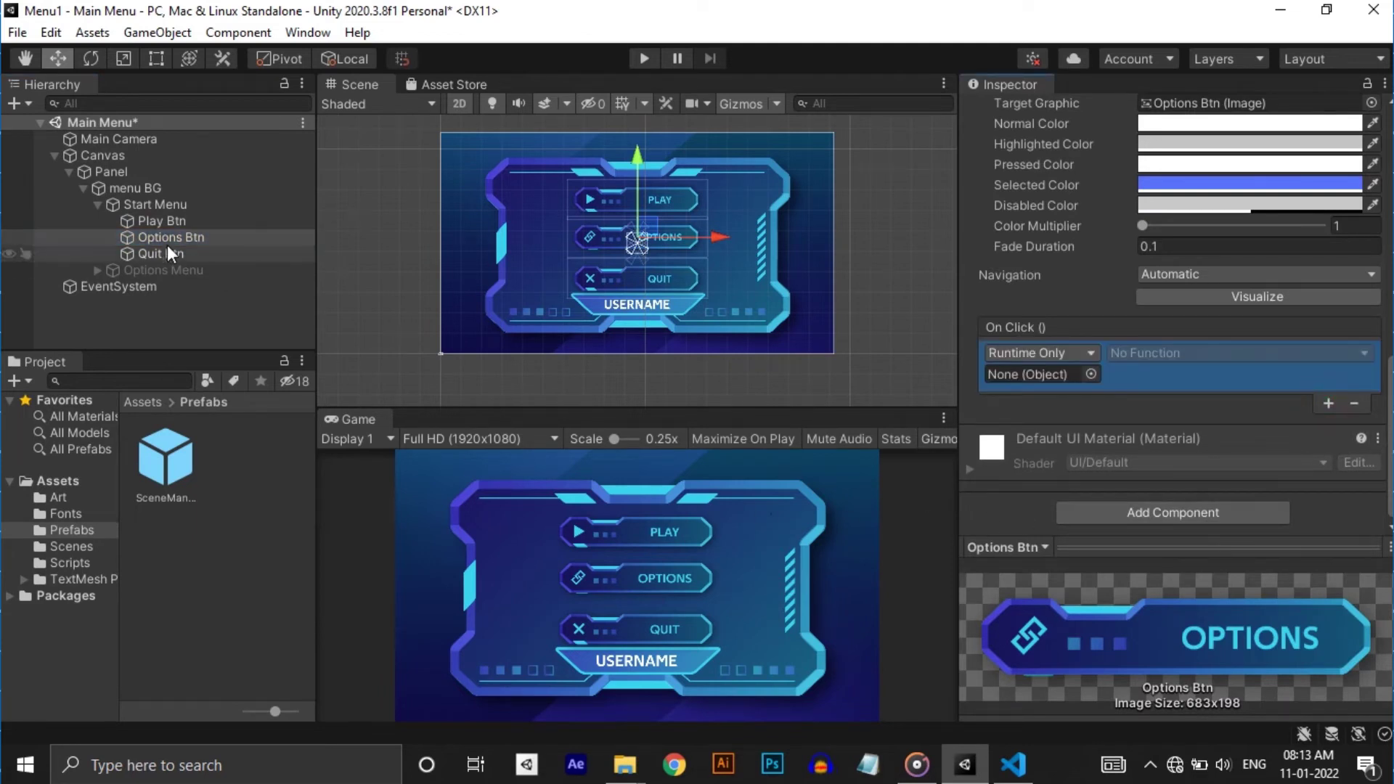
{"action": "left_click_drag", "start_coordinate": [119, 204], "coordinate": [1091, 377]}
{"action": "left_click", "coordinate": [1153, 356]}
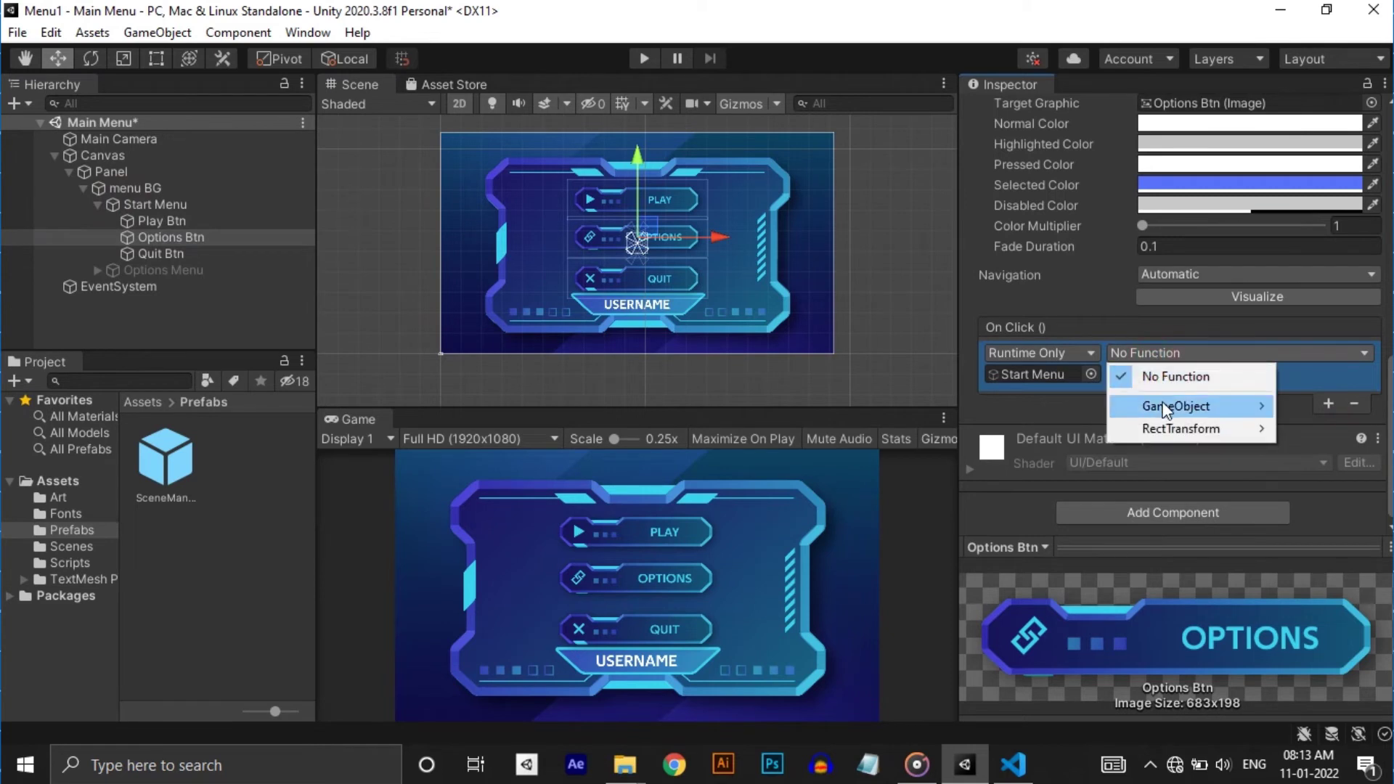
{"action": "mouse_move", "coordinate": [1163, 406]}
{"action": "left_click", "coordinate": [944, 564]}
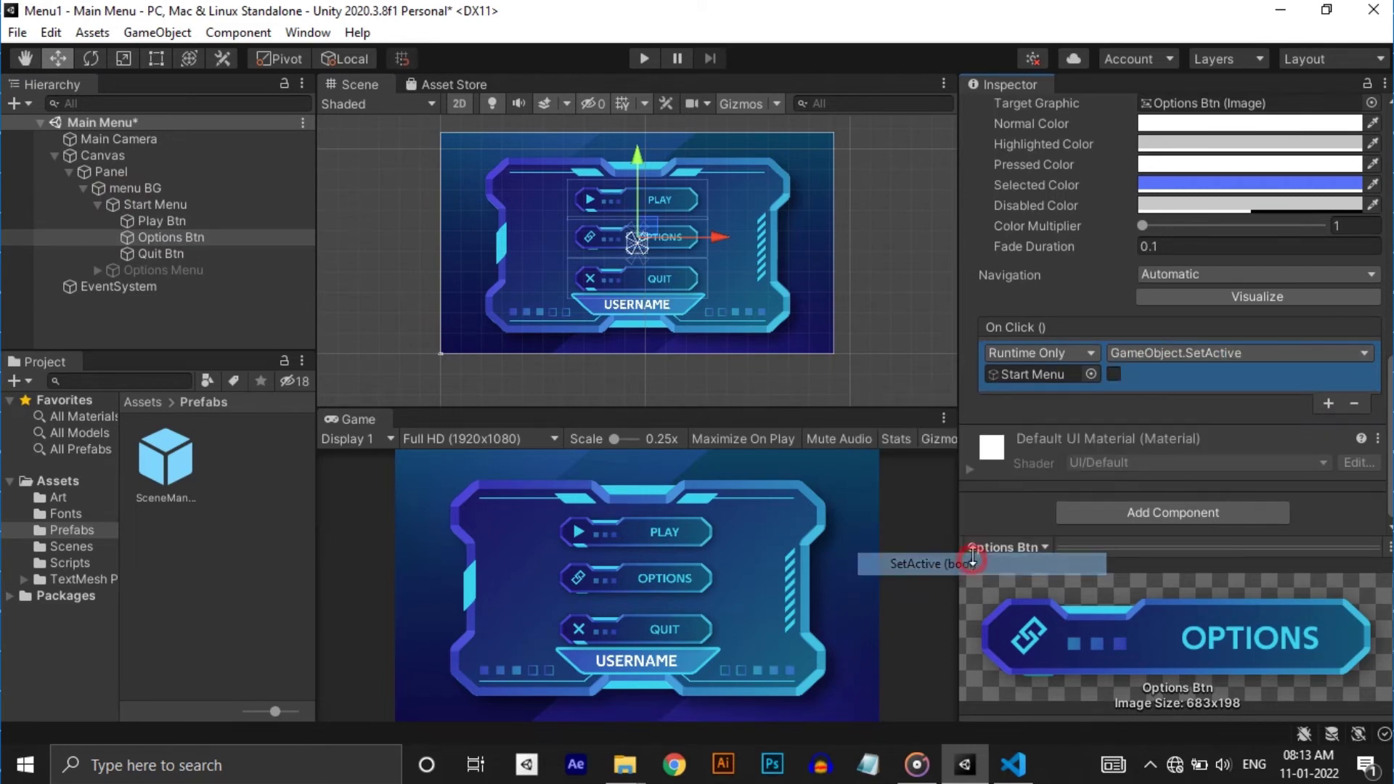
- Add a second Options button On Click entry calling SetActive on for Options Menu
{"action": "left_click", "coordinate": [1328, 404]}
{"action": "left_click_drag", "start_coordinate": [196, 274], "coordinate": [1043, 424]}
{"action": "left_click", "coordinate": [1168, 403]}
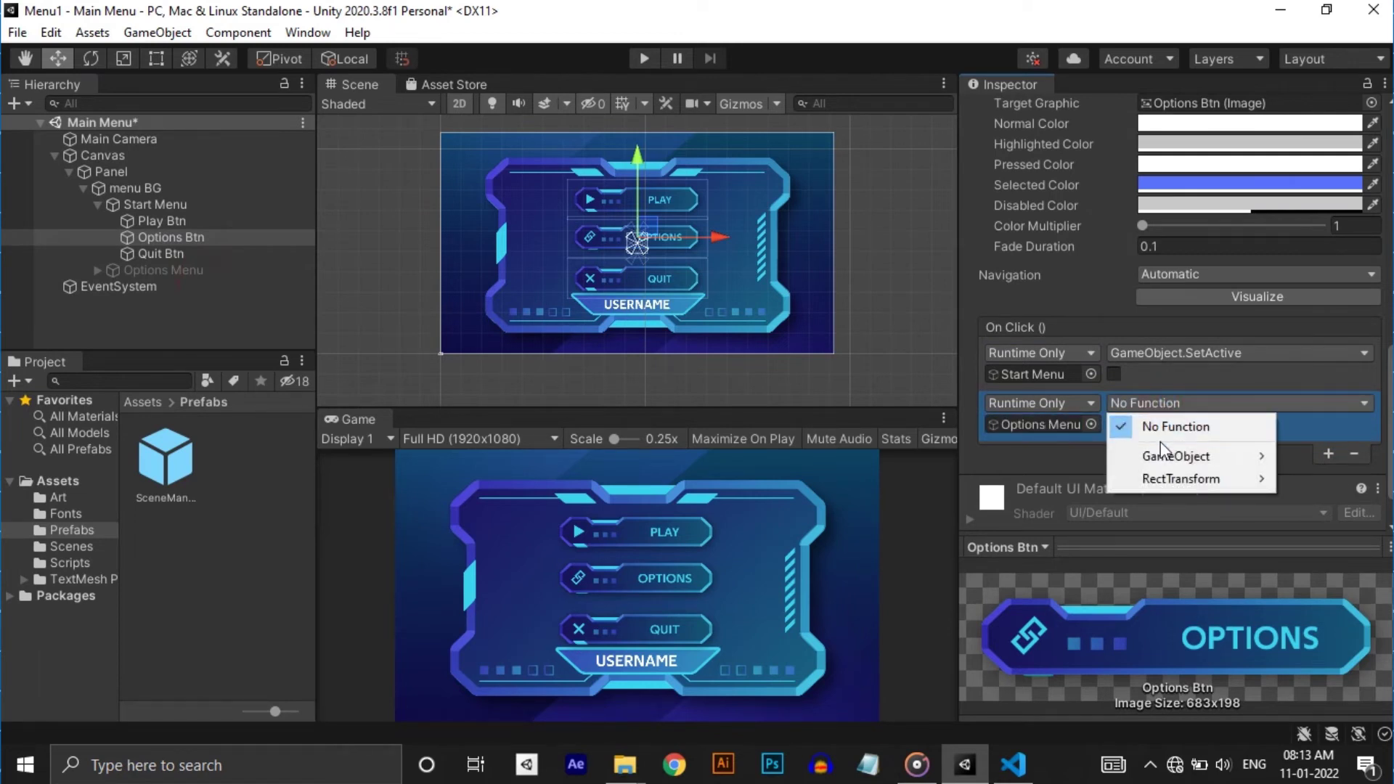
{"action": "mouse_move", "coordinate": [1151, 457]}
{"action": "left_click", "coordinate": [944, 614]}
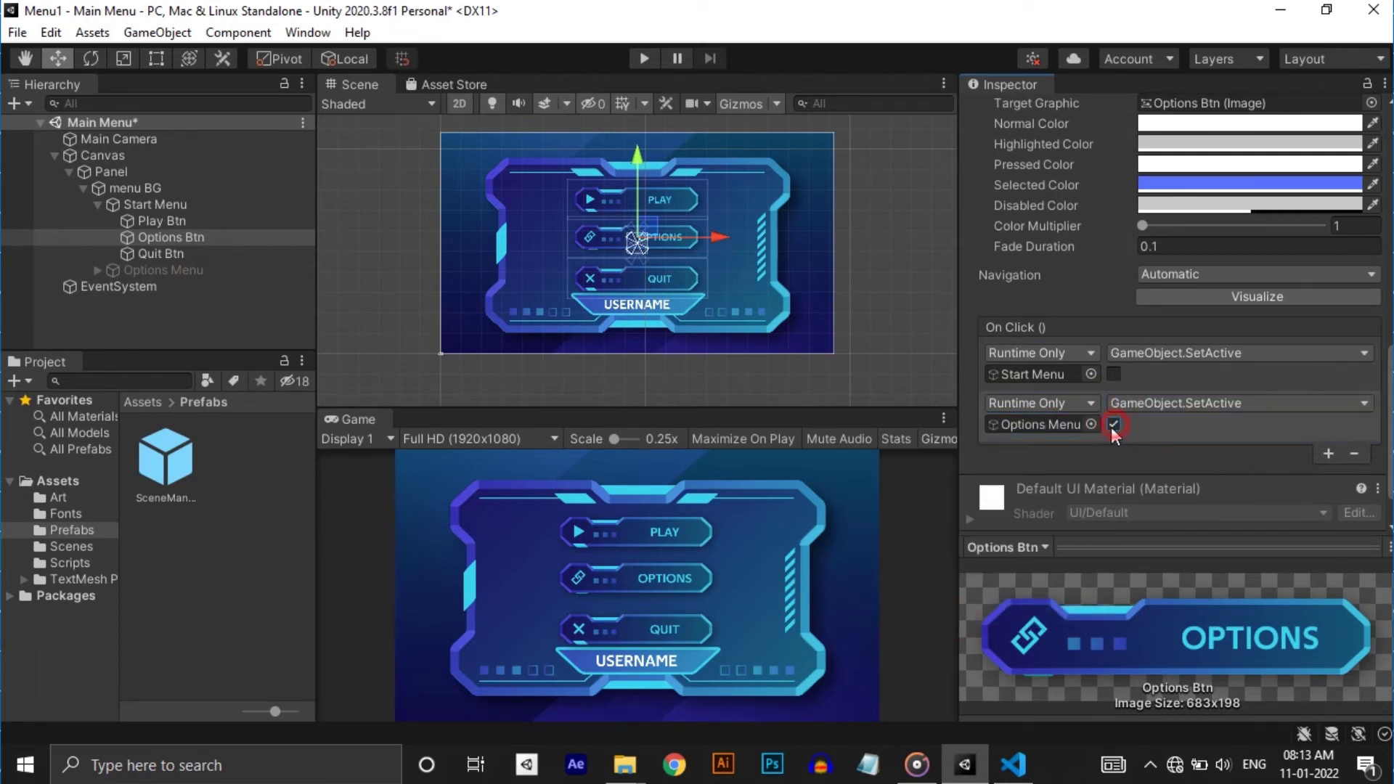
{"action": "left_click", "coordinate": [195, 252]}
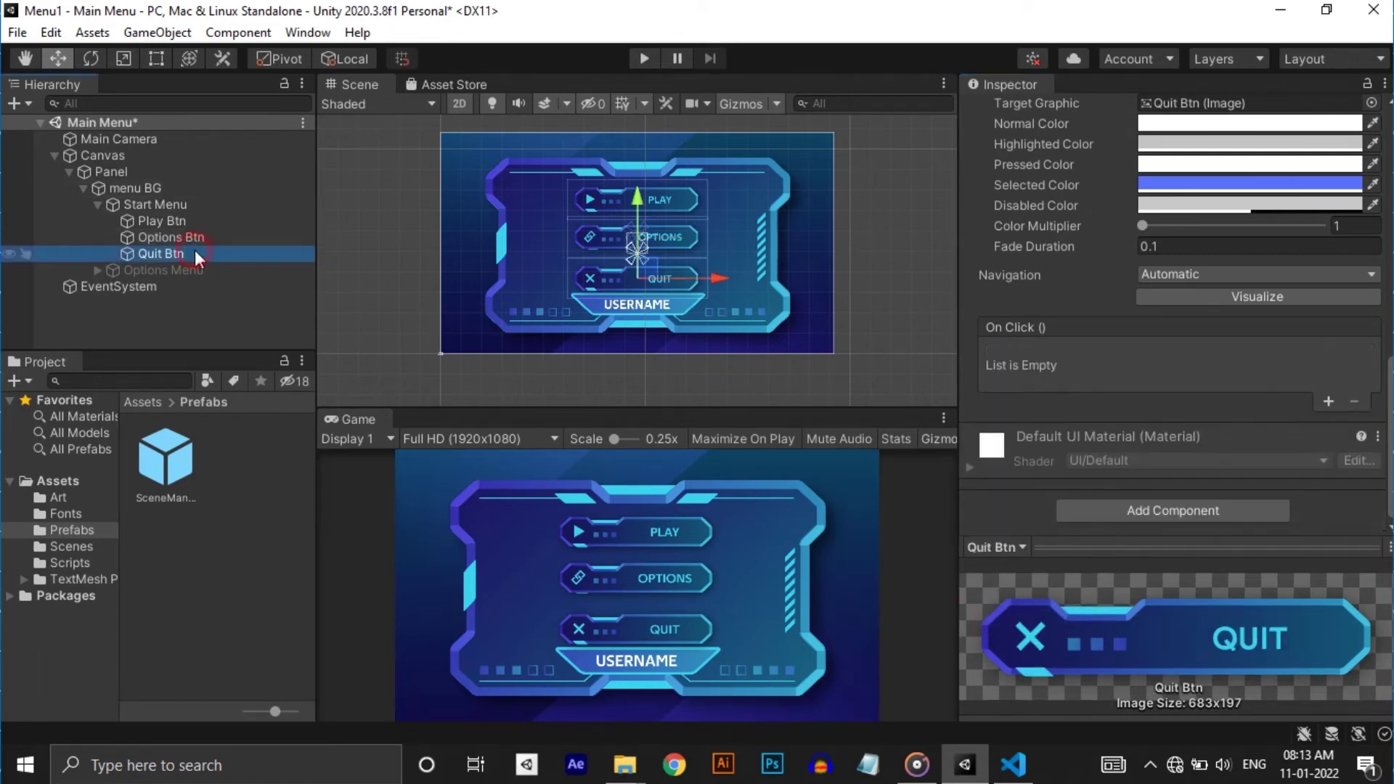
- Wire the Quit button's On Click to Levelmanage.Quit on the SceneManager prefab, then open Build Settings
{"action": "left_click", "coordinate": [1328, 402]}
{"action": "left_click_drag", "start_coordinate": [161, 479], "coordinate": [1081, 372]}
{"action": "left_click", "coordinate": [1144, 352]}
{"action": "mouse_move", "coordinate": [1176, 451]}
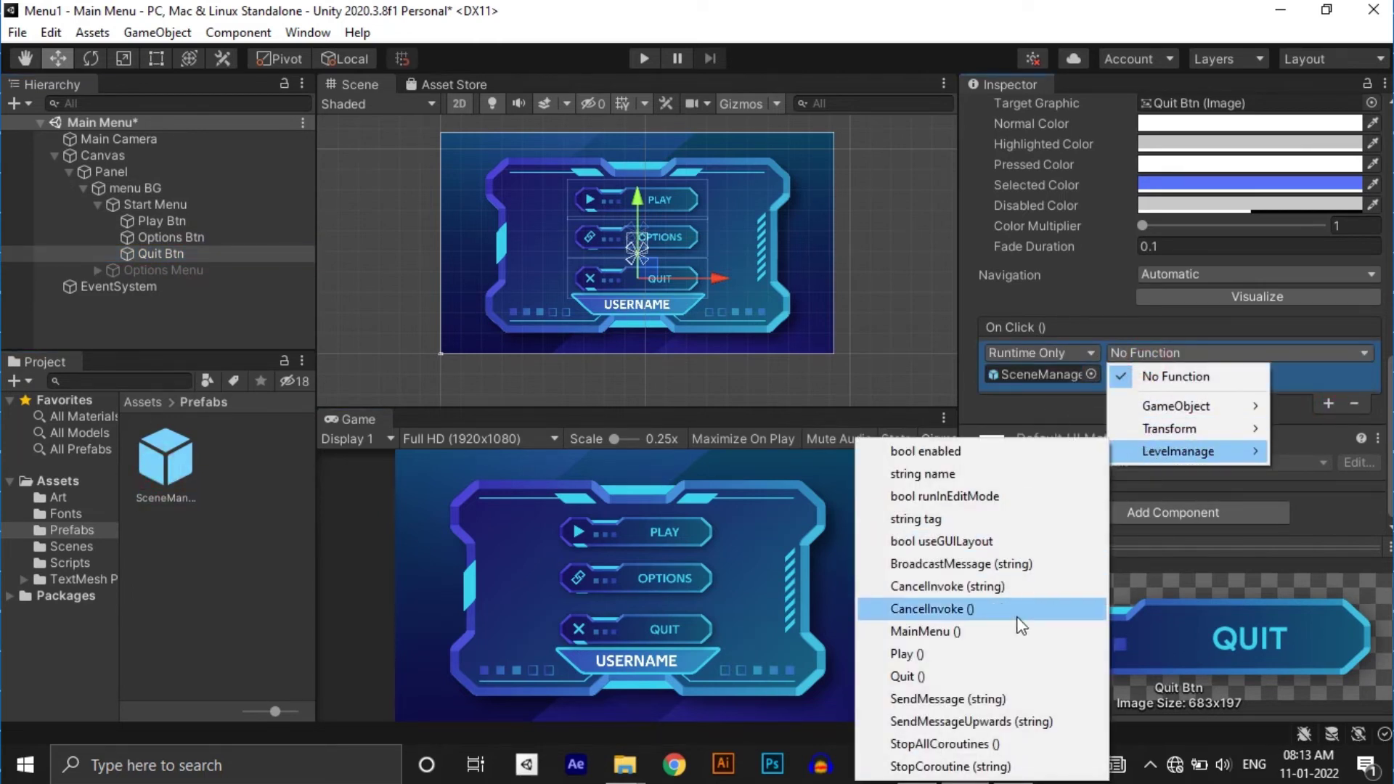
{"action": "left_click", "coordinate": [993, 675]}
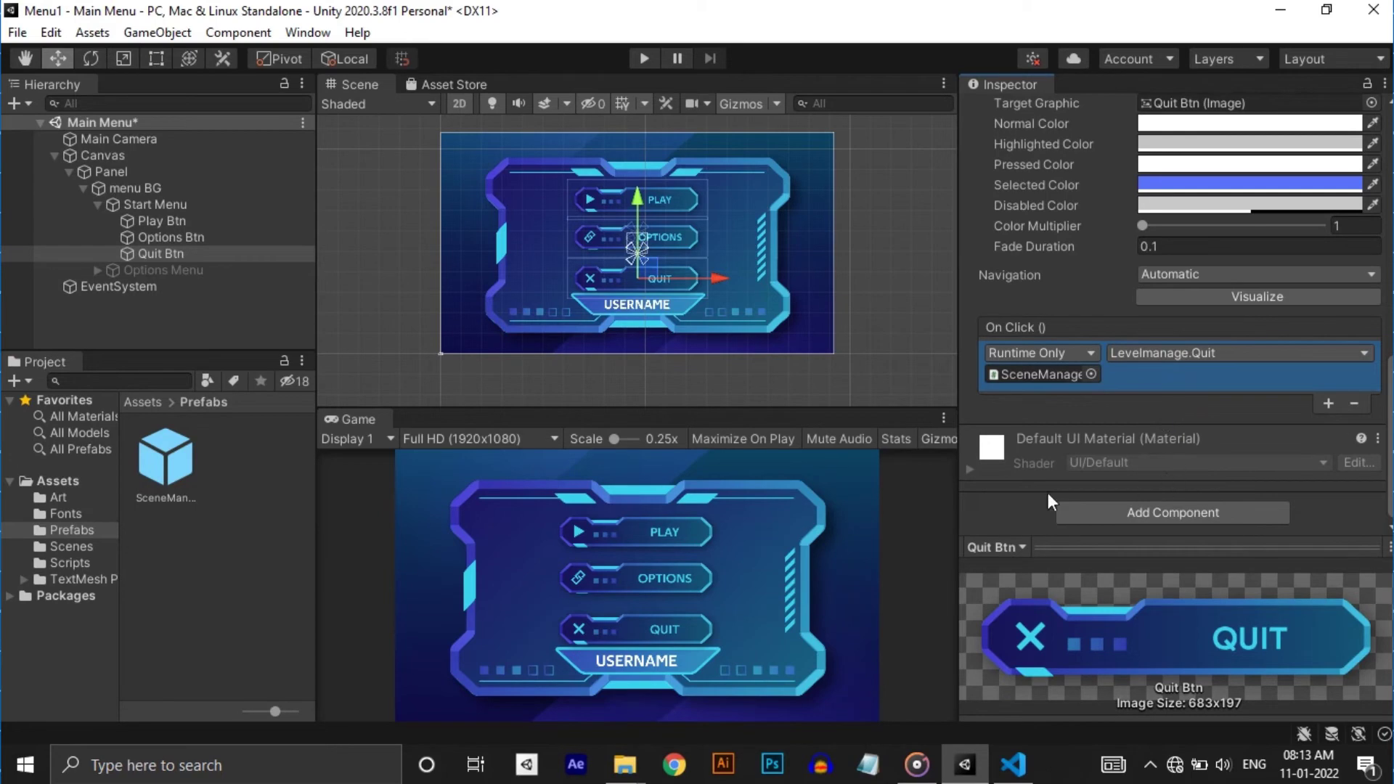
{"action": "left_click", "coordinate": [13, 33]}
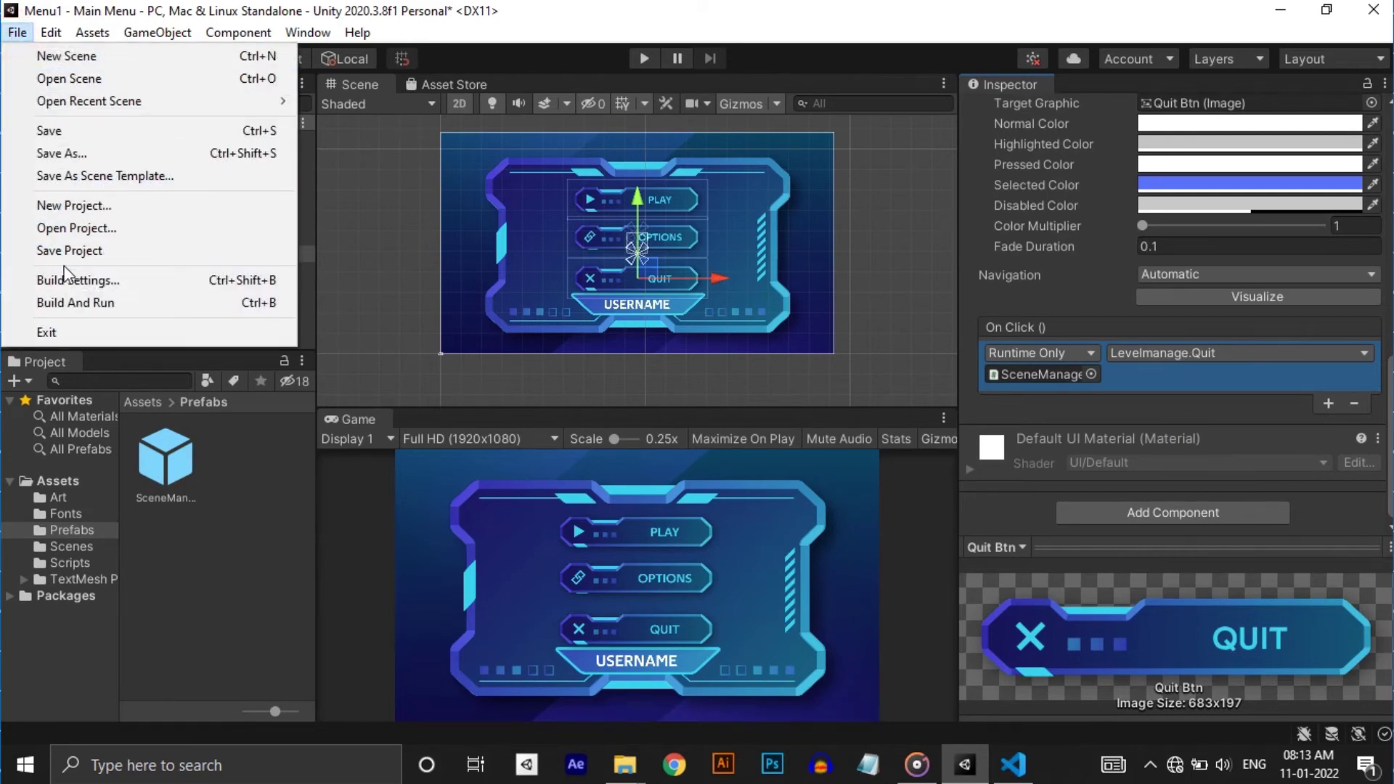
{"action": "left_click", "coordinate": [232, 282]}
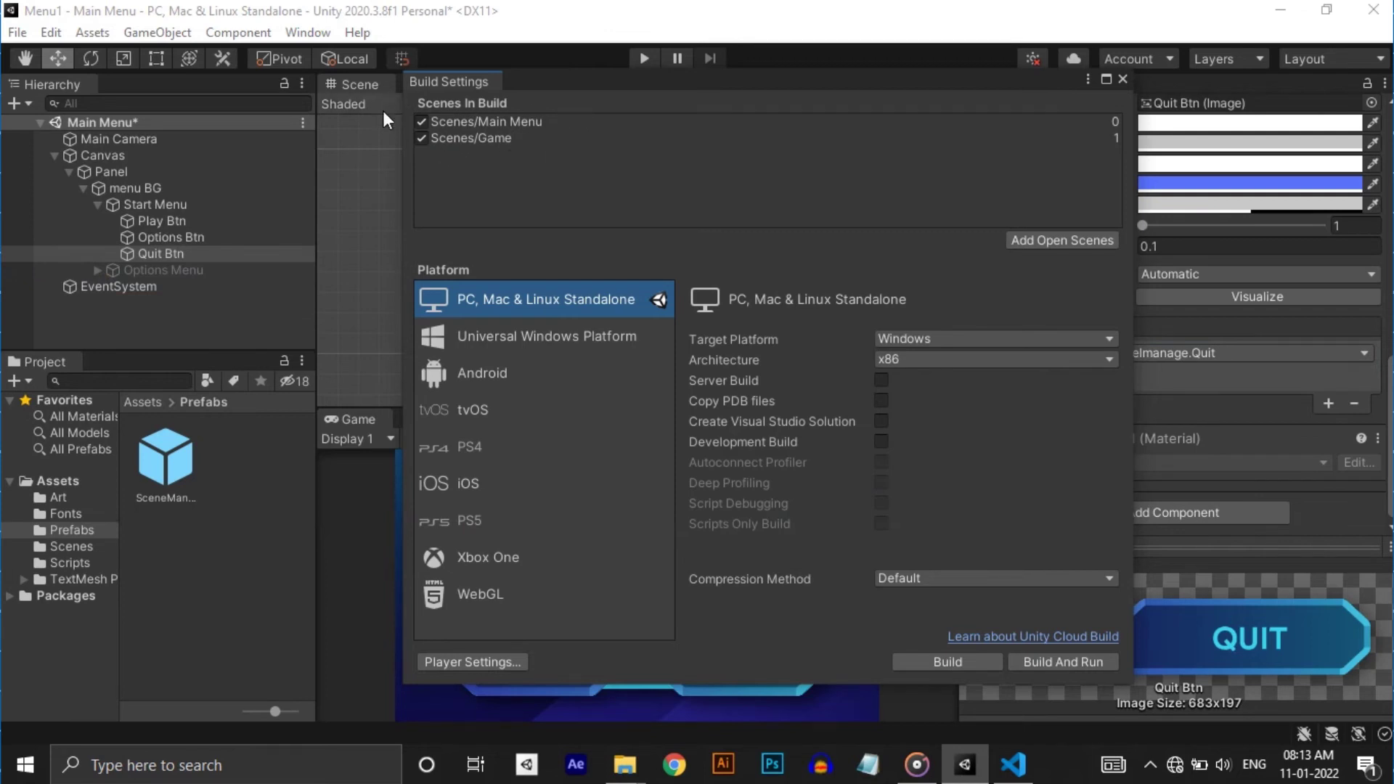
- Play-test Options, the back arrow, and Quit (logging 'Game Quit'), then stop play mode
{"action": "key", "text": "ctrl+p"}
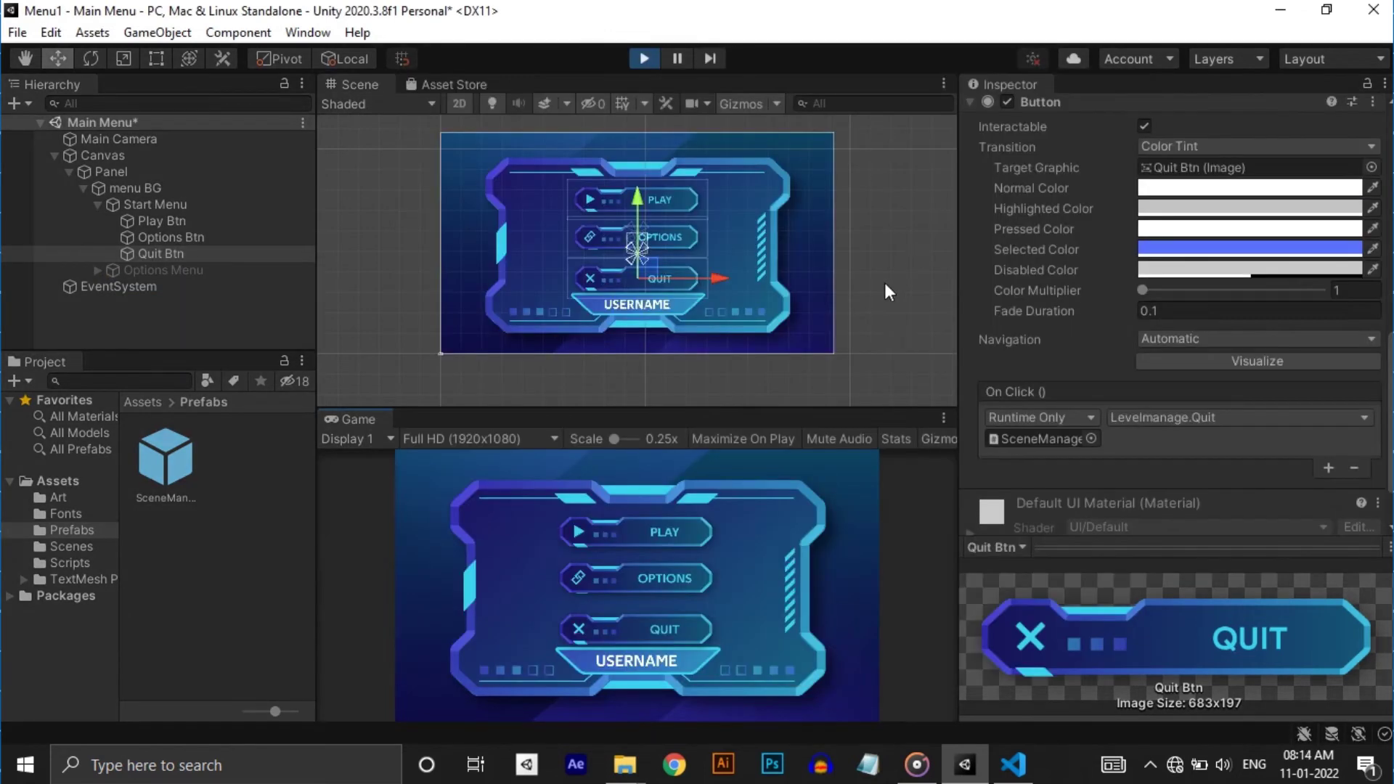
{"action": "left_click", "coordinate": [669, 529]}
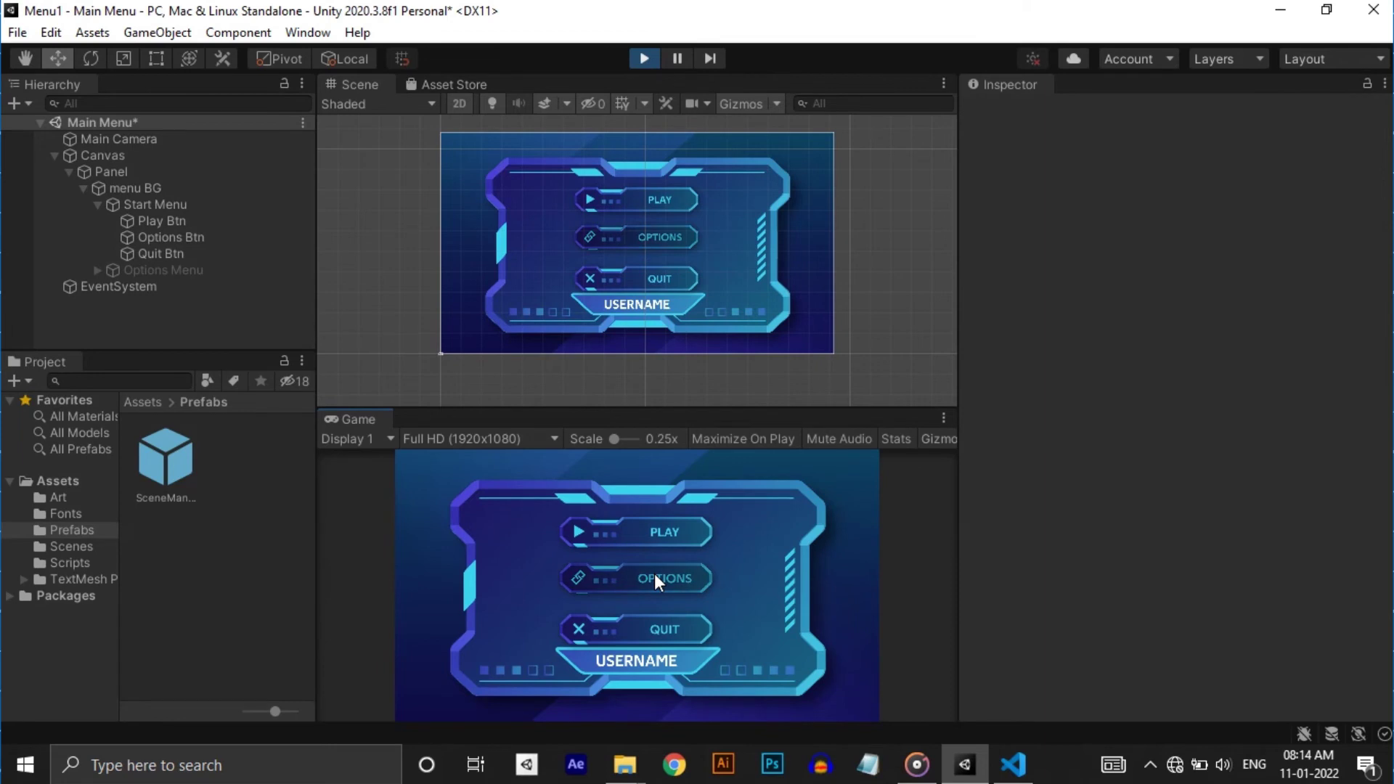
{"action": "left_click", "coordinate": [655, 589]}
{"action": "left_click", "coordinate": [500, 508]}
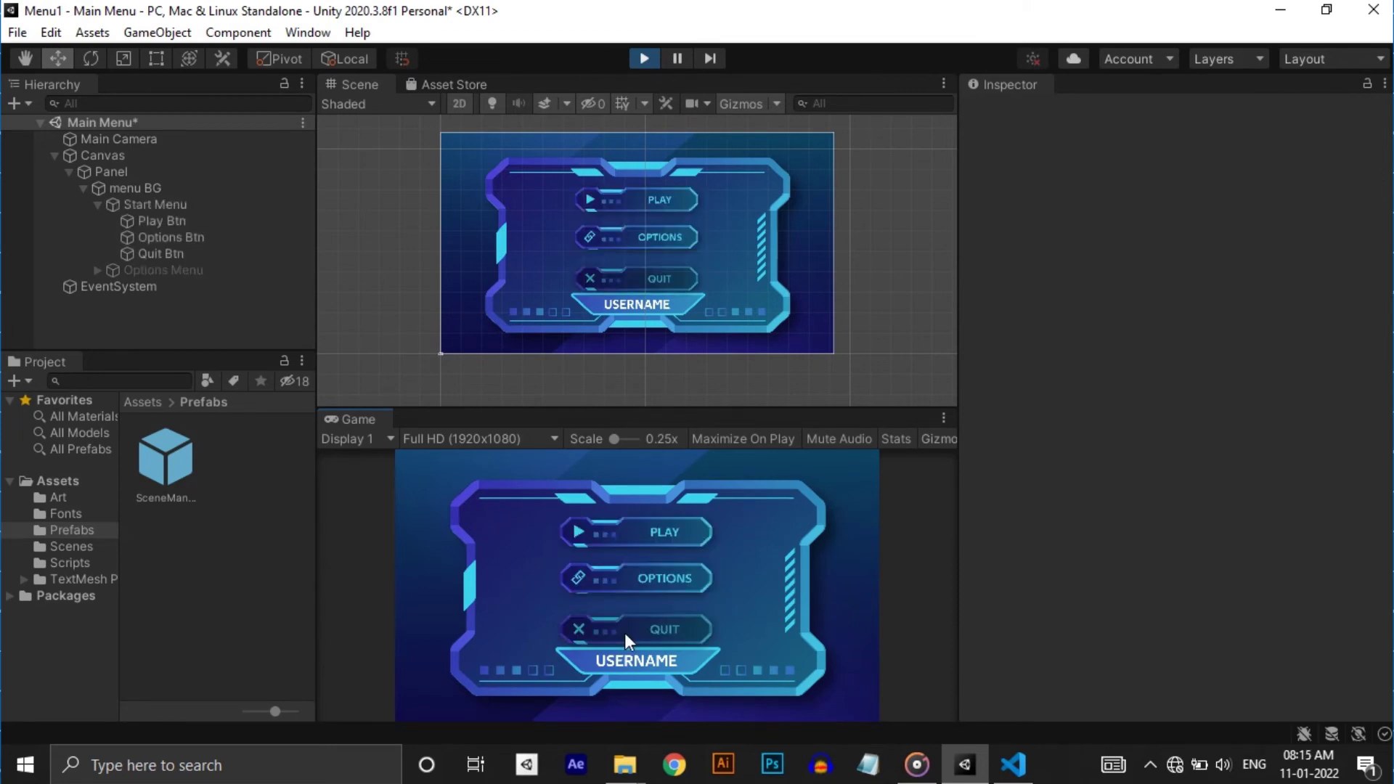
{"action": "left_click", "coordinate": [623, 630]}
{"action": "key", "text": "ctrl+p"}
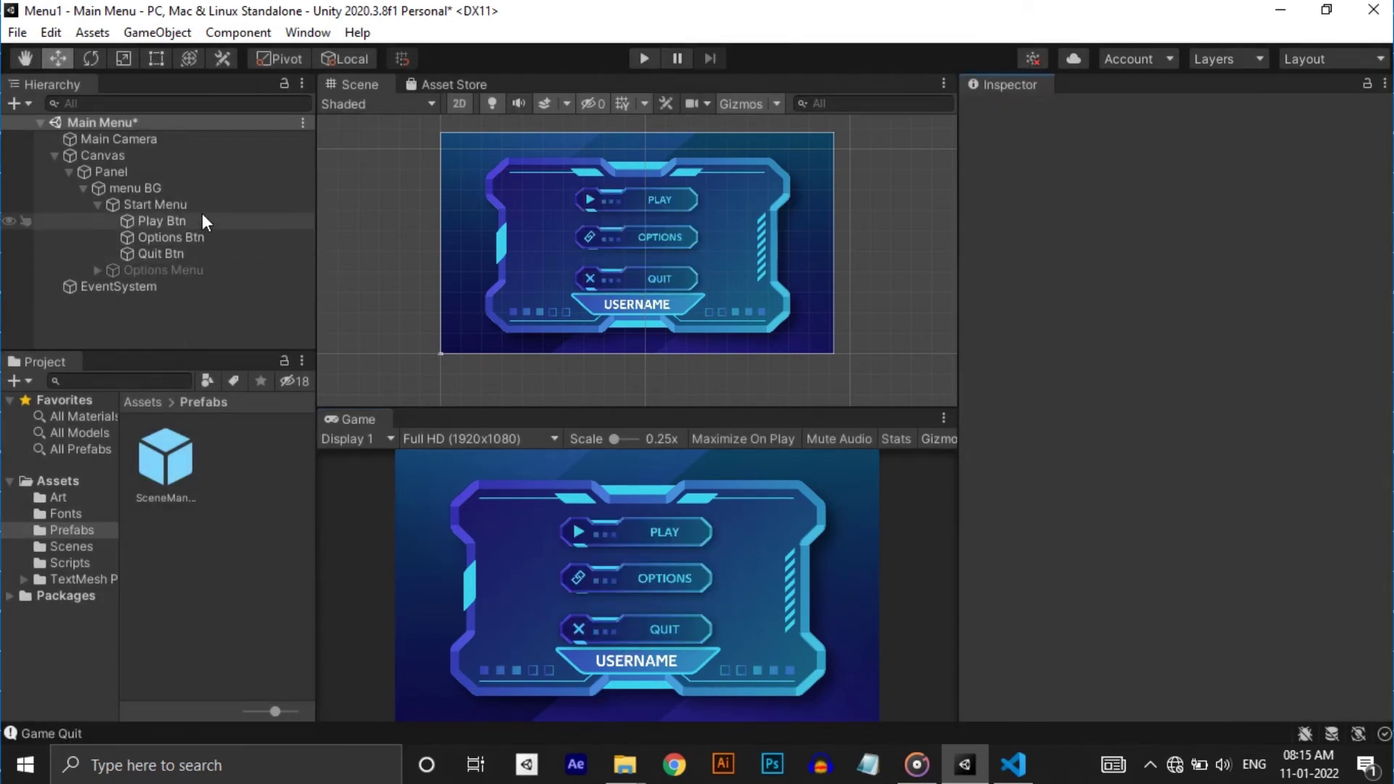
{"action": "left_click", "coordinate": [205, 205]}
- Deactivate Start Menu, activate Options Menu, and select the options panel's back-arrow image
{"action": "left_click", "coordinate": [1014, 111]}
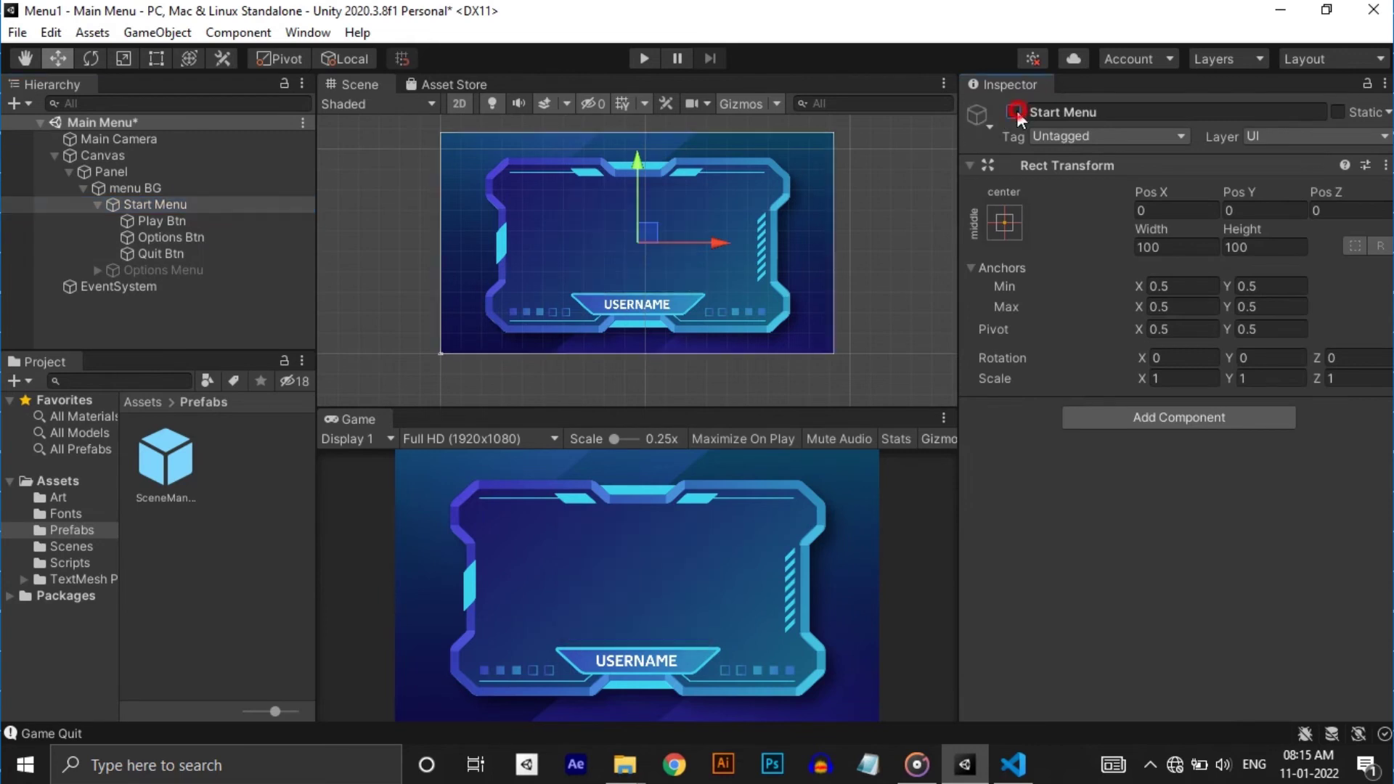
{"action": "left_click", "coordinate": [158, 268]}
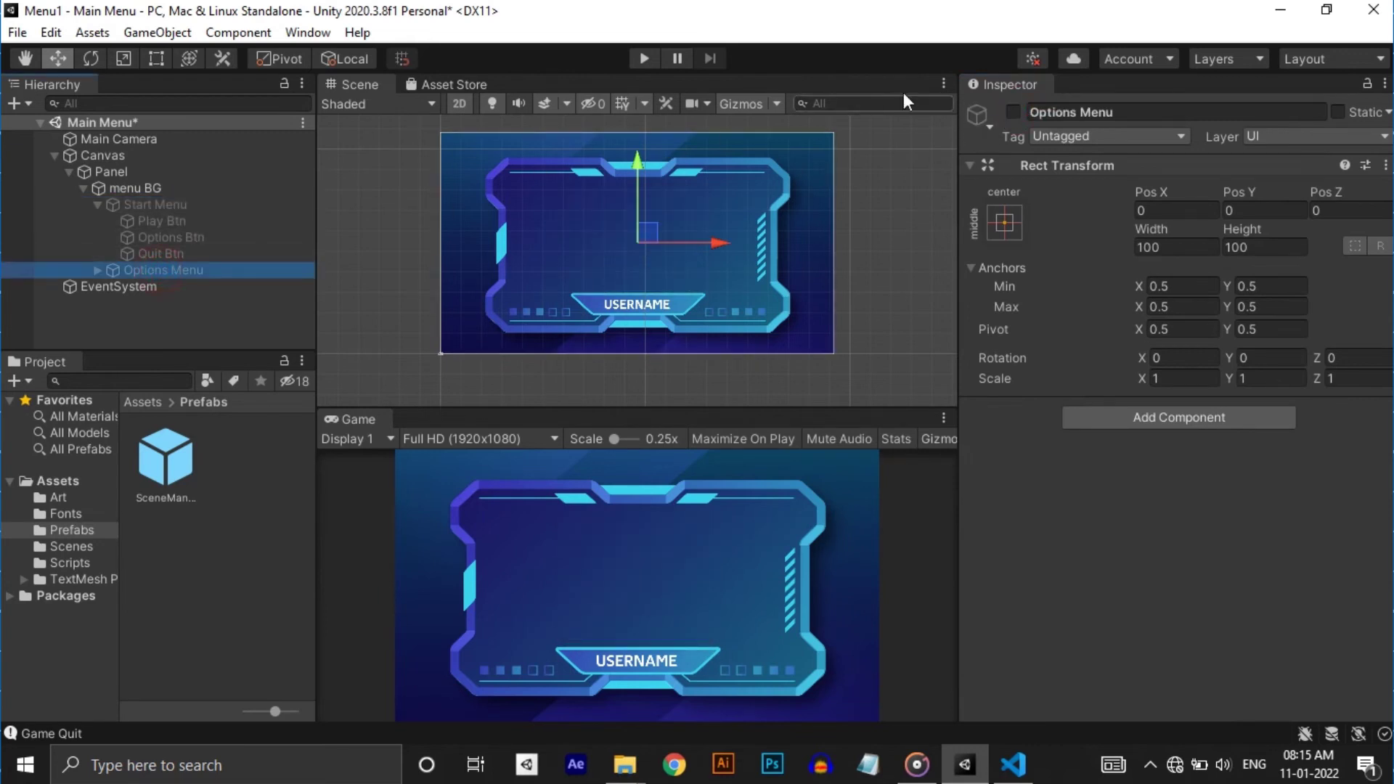
{"action": "left_click", "coordinate": [1013, 111]}
{"action": "left_click", "coordinate": [576, 202]}
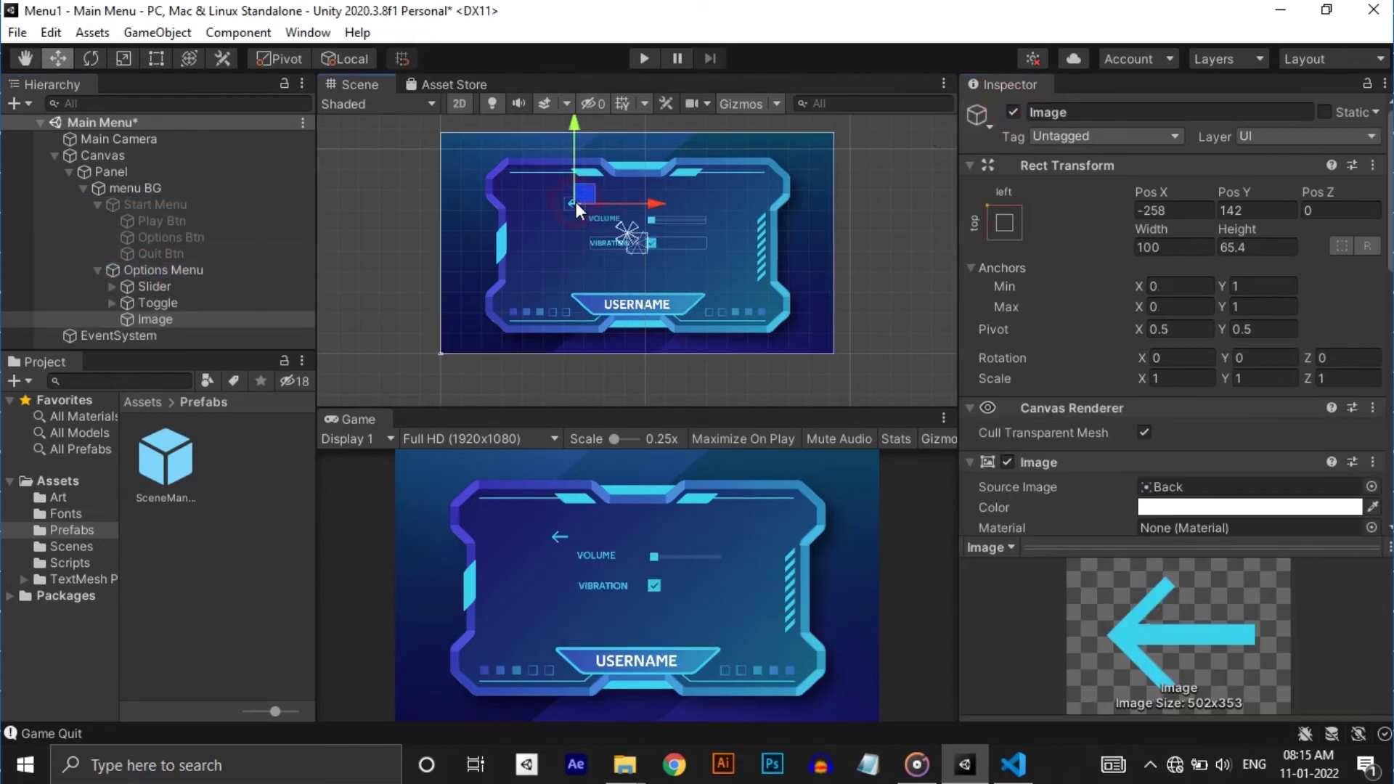
{"action": "scroll", "coordinate": [1314, 302], "scroll_direction": "down", "scroll_amount": 5}
- Add a back-arrow On Click entry setting Start Menu active (true)
{"action": "left_click", "coordinate": [1328, 403]}
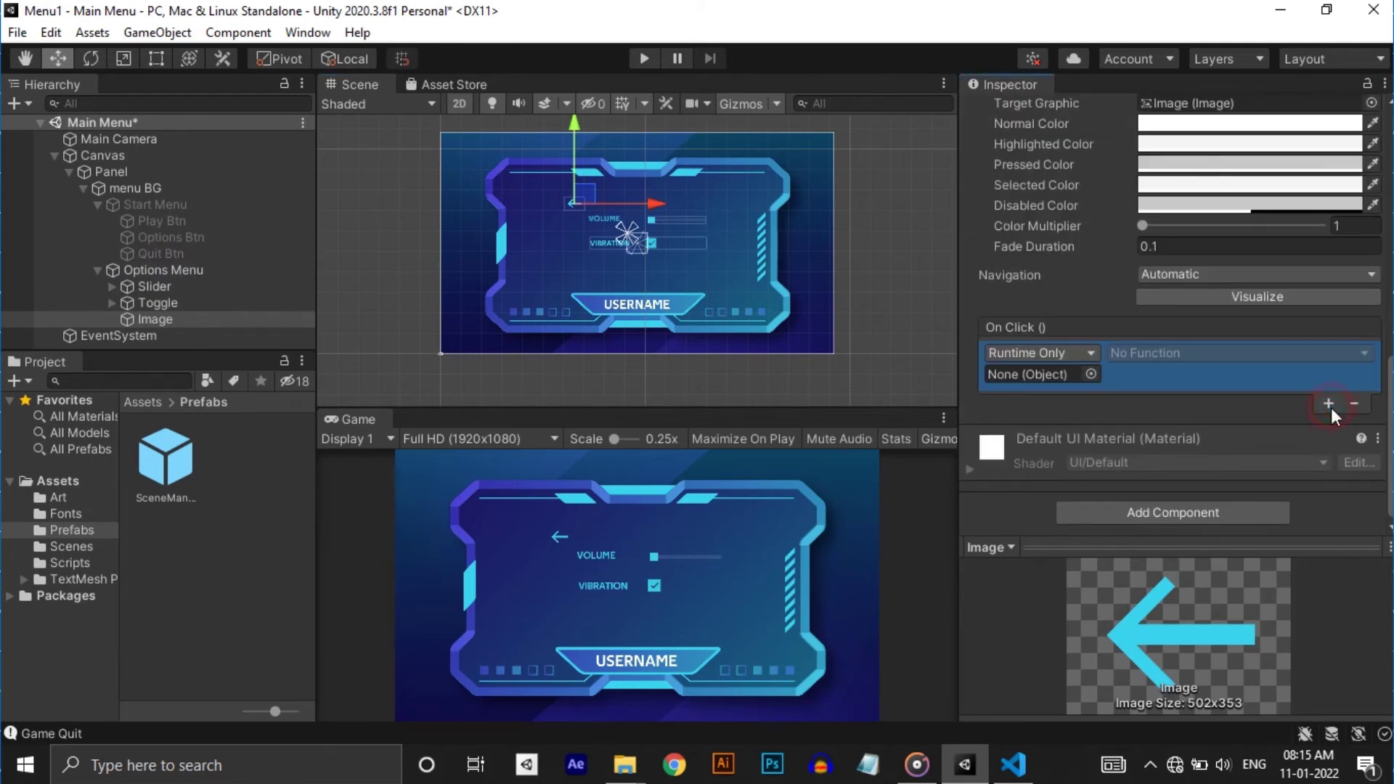
{"action": "left_click_drag", "start_coordinate": [158, 204], "coordinate": [1043, 371]}
{"action": "left_click", "coordinate": [1138, 356]}
{"action": "mouse_move", "coordinate": [1169, 405]}
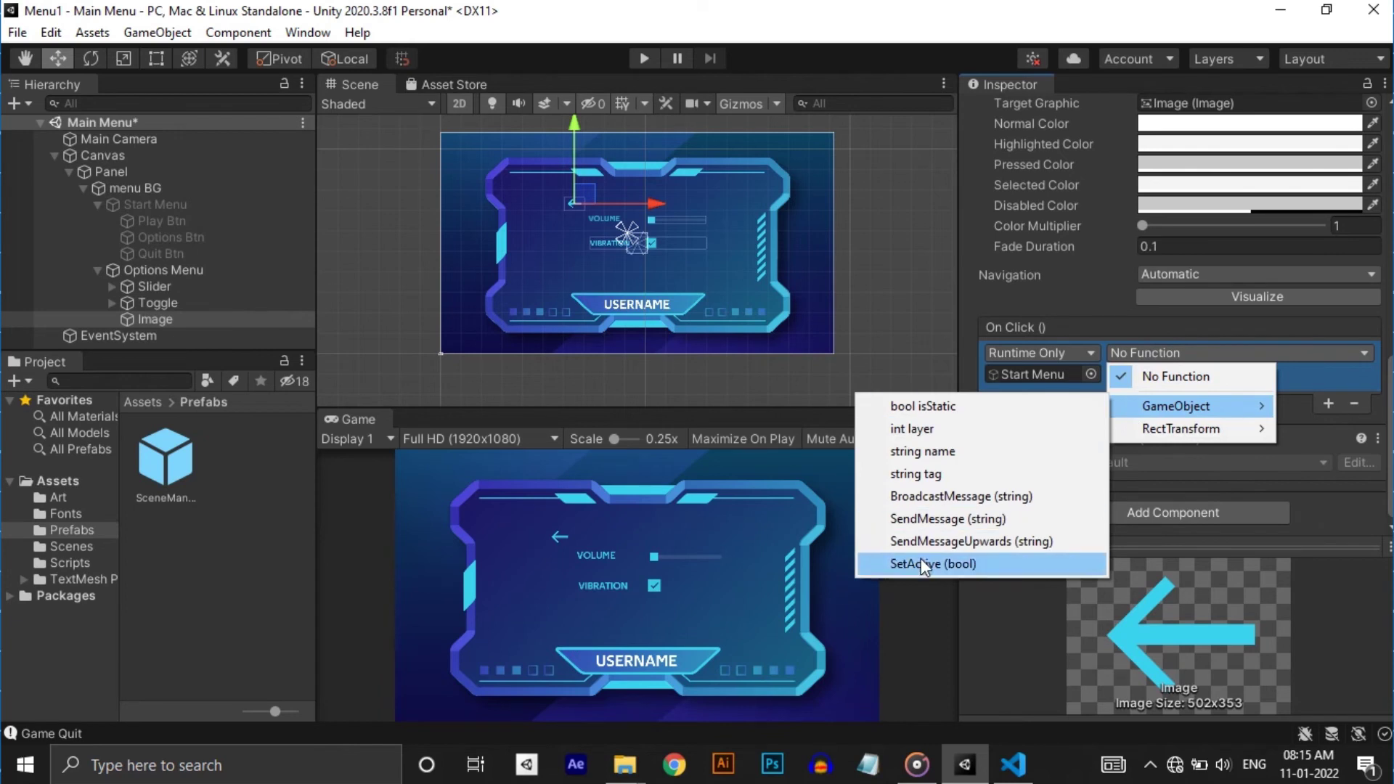
{"action": "left_click", "coordinate": [921, 559]}
{"action": "left_click", "coordinate": [1115, 375]}
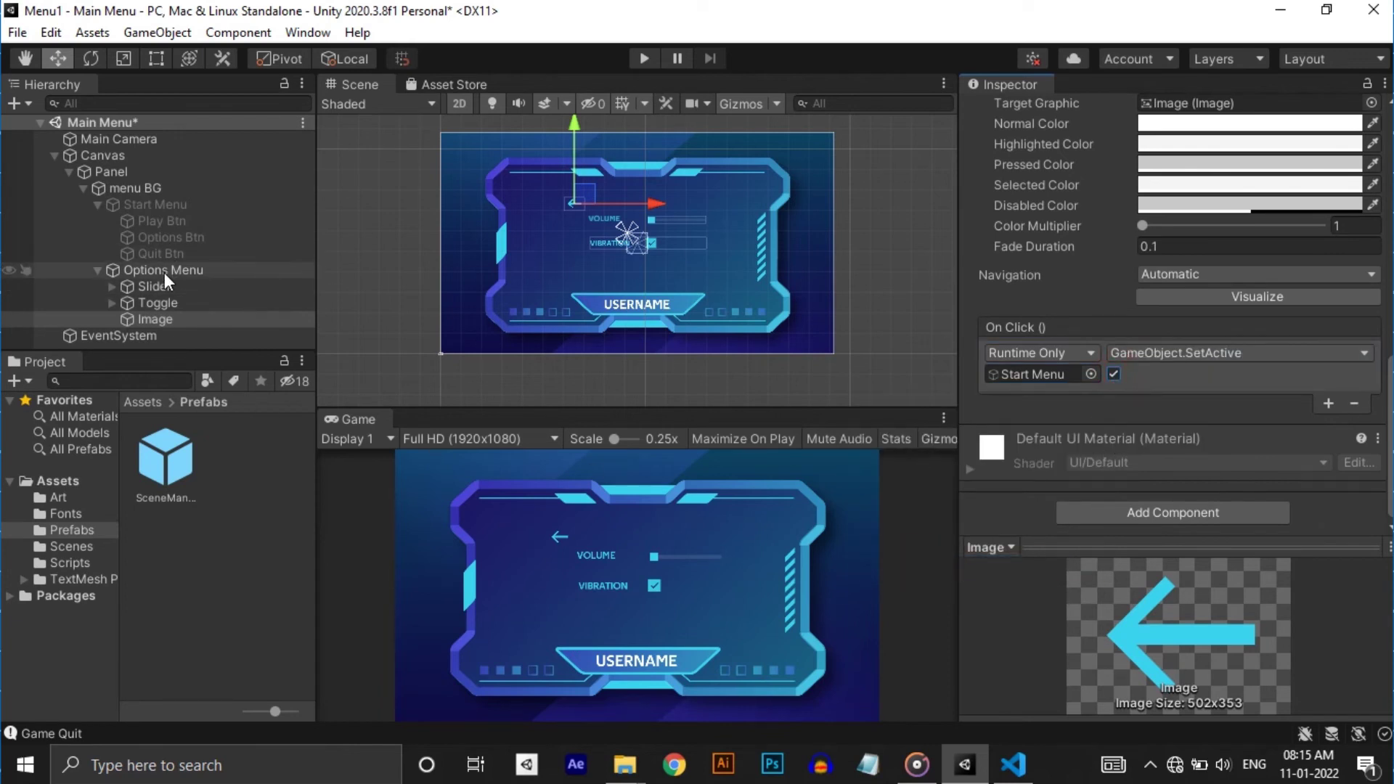
- Add a second back-arrow On Click entry setting Options Menu inactive (false)
{"action": "left_click", "coordinate": [1329, 404]}
{"action": "left_click_drag", "start_coordinate": [162, 271], "coordinate": [1092, 427]}
{"action": "left_click", "coordinate": [1133, 404]}
{"action": "mouse_move", "coordinate": [1140, 468]}
{"action": "left_click", "coordinate": [943, 615]}
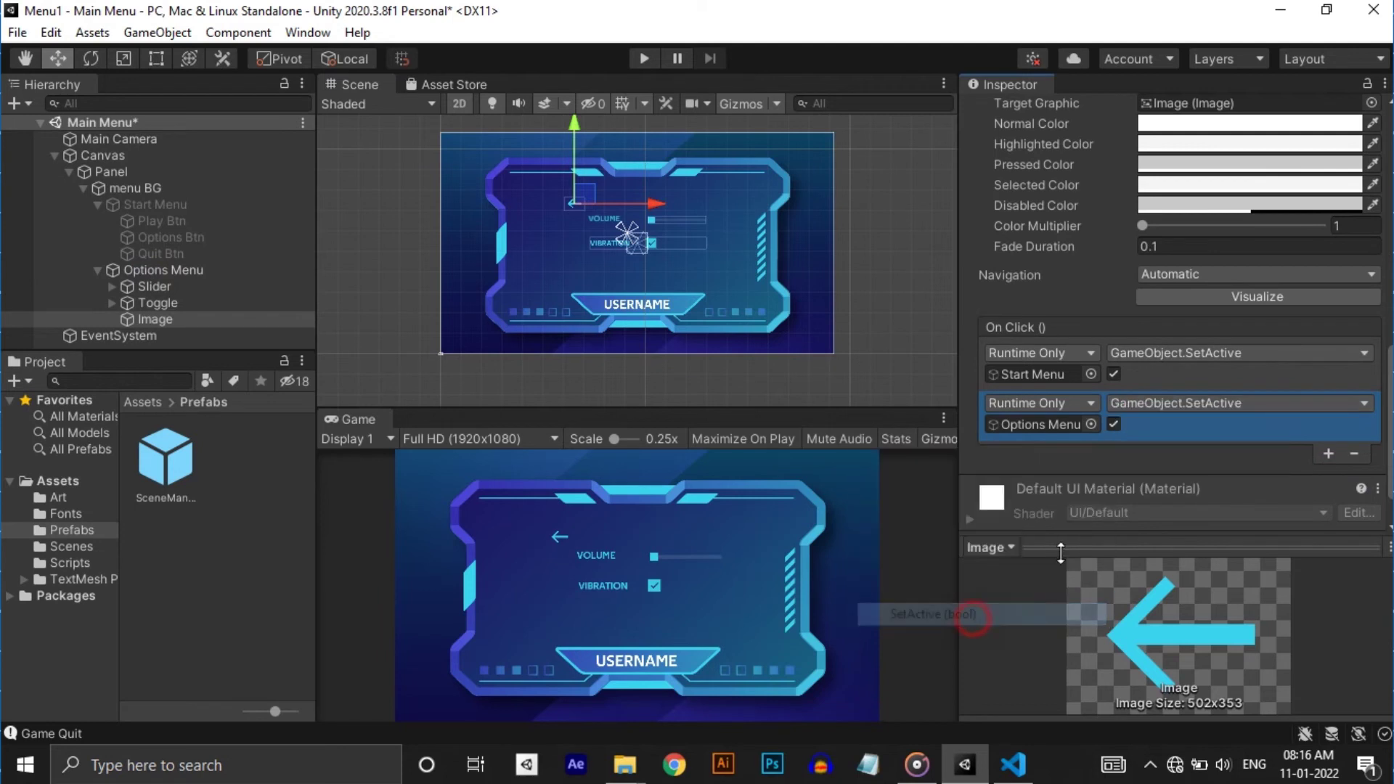
- In play mode, switch between the options and start menus several times to test the back arrow
{"action": "key", "text": "ctrl+p"}
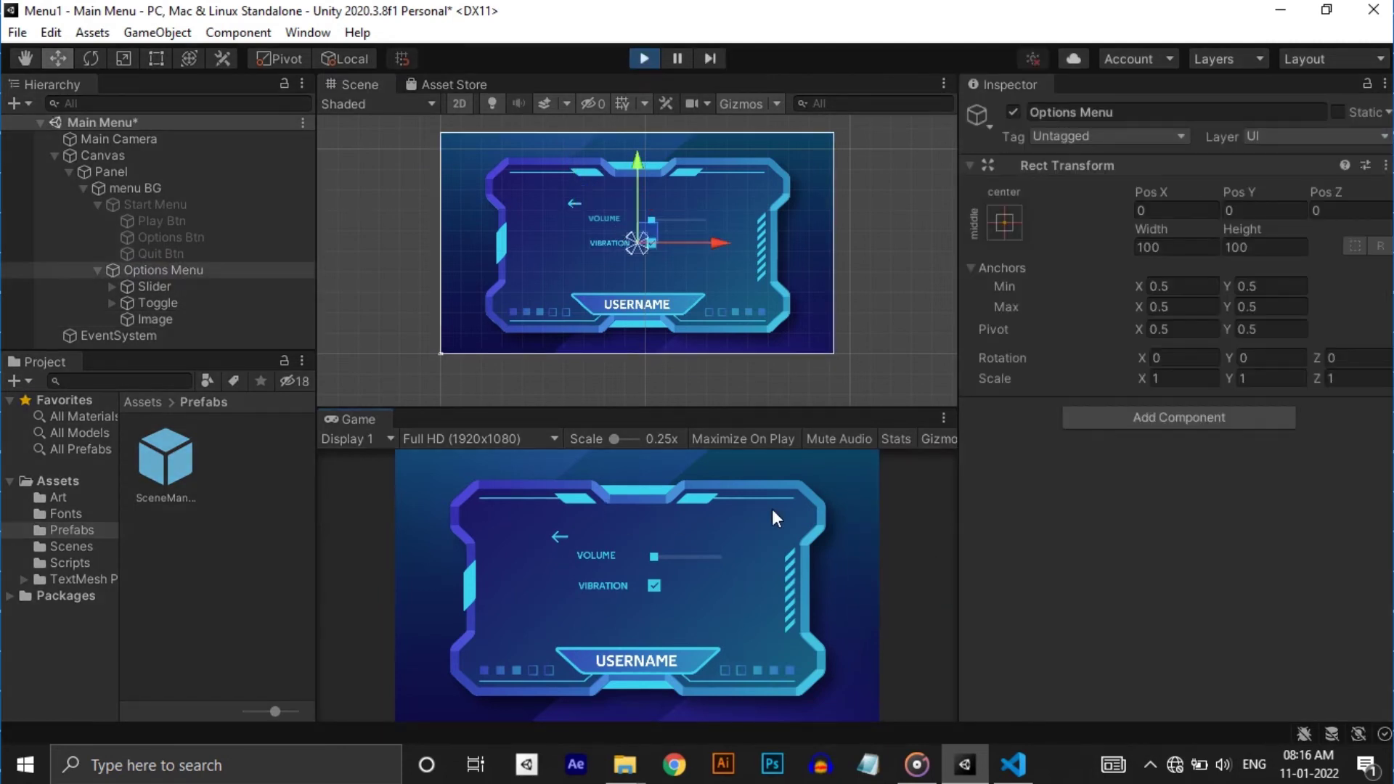
{"action": "left_click", "coordinate": [565, 537]}
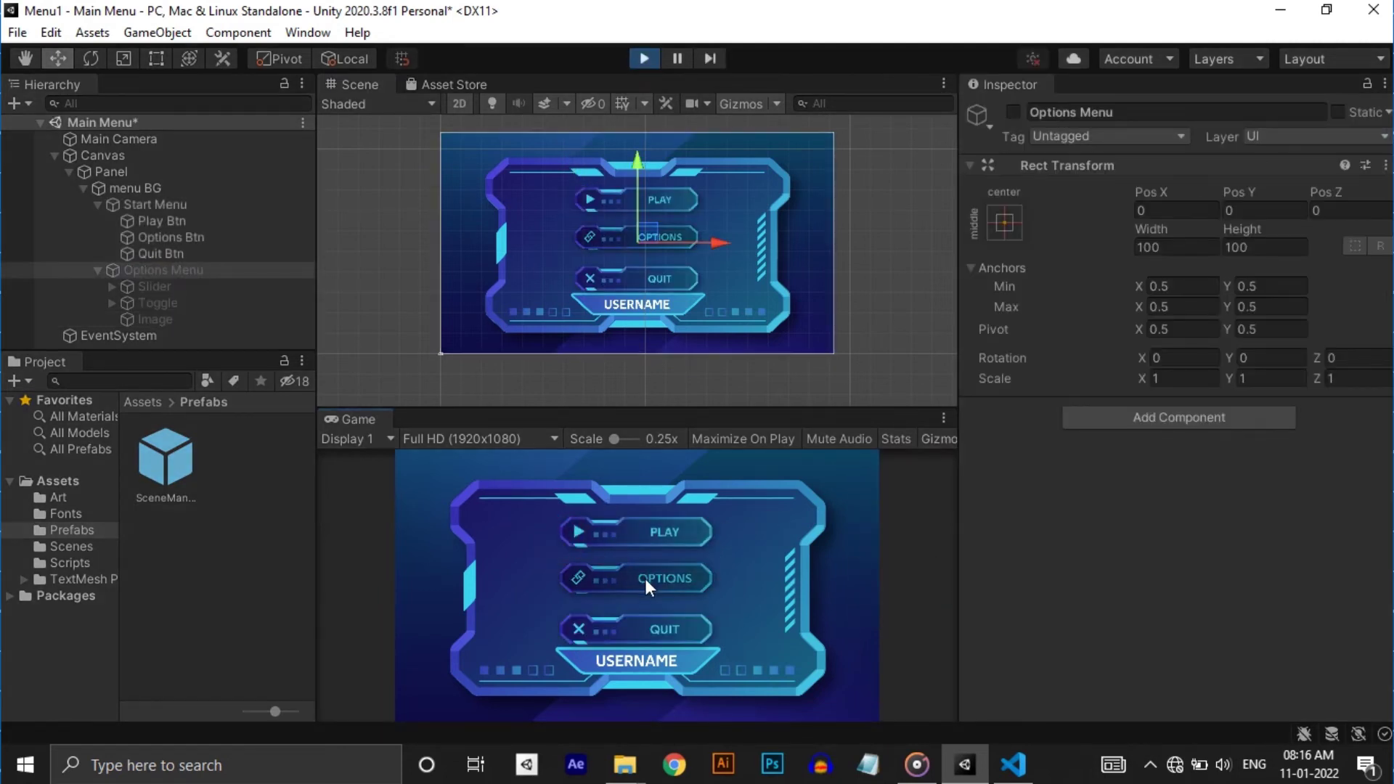
{"action": "left_click", "coordinate": [646, 586]}
{"action": "left_click", "coordinate": [566, 537]}
{"action": "left_click", "coordinate": [621, 568]}
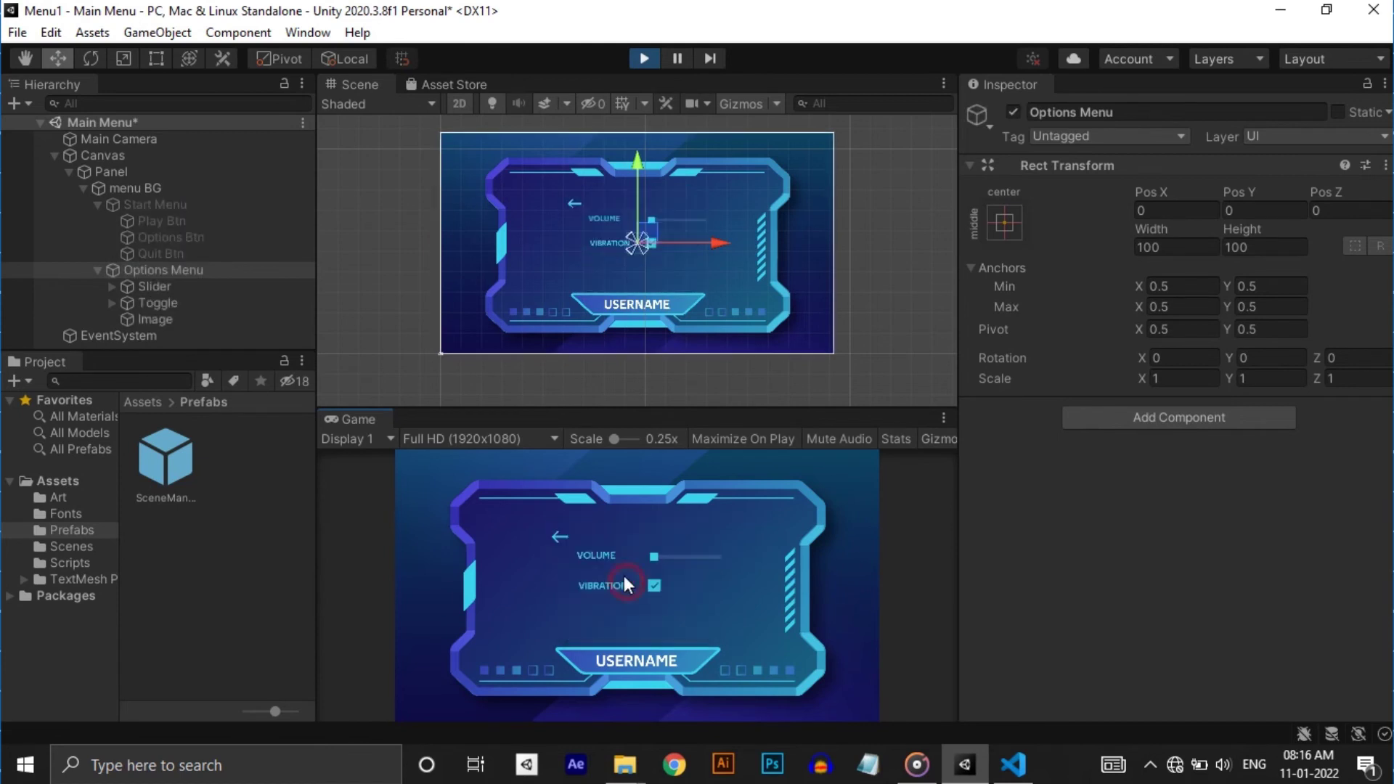
{"action": "left_click", "coordinate": [565, 538]}
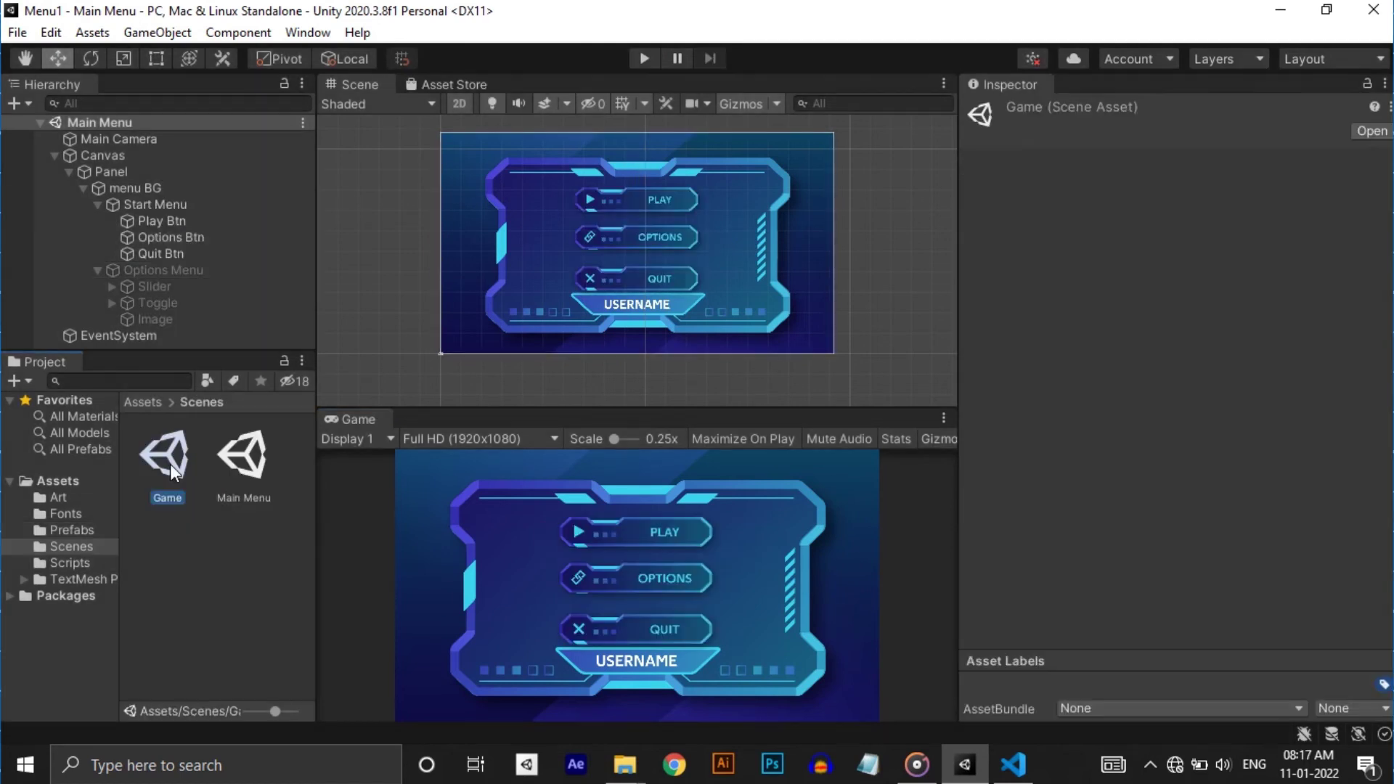
- Open the Game scene and deactivate the quit-confirmation Panel under the Canvas
{"action": "double_click", "coordinate": [169, 464]}
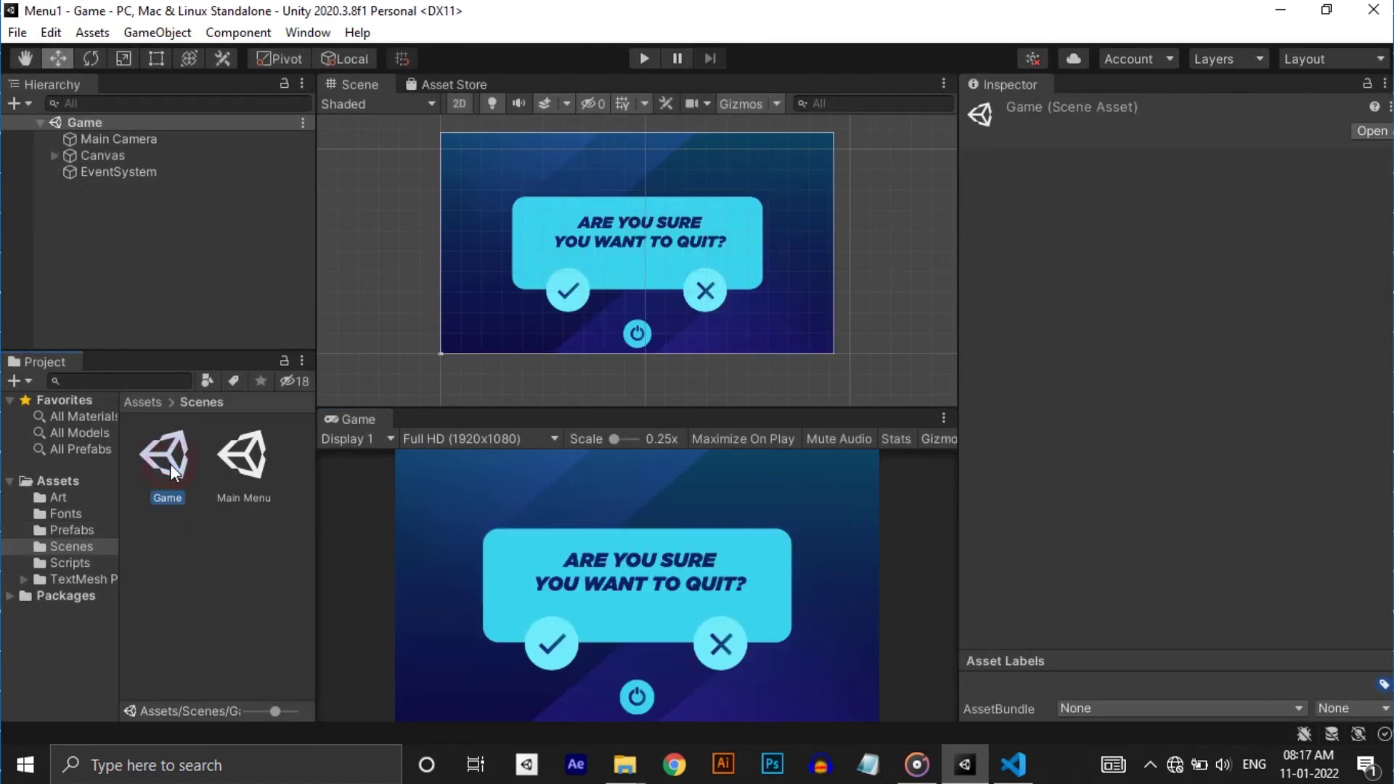
{"action": "left_click", "coordinate": [54, 156]}
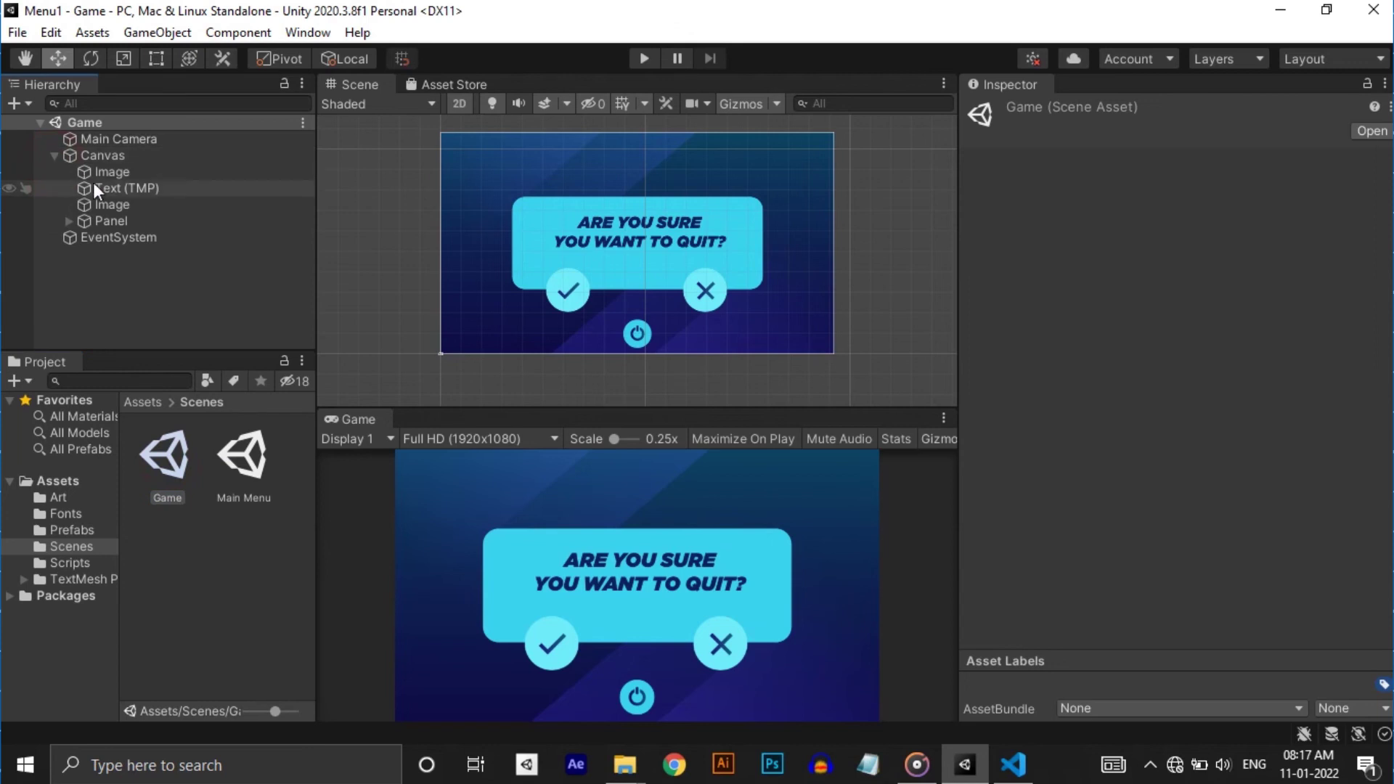
{"action": "left_click", "coordinate": [116, 220]}
{"action": "left_click", "coordinate": [1012, 113]}
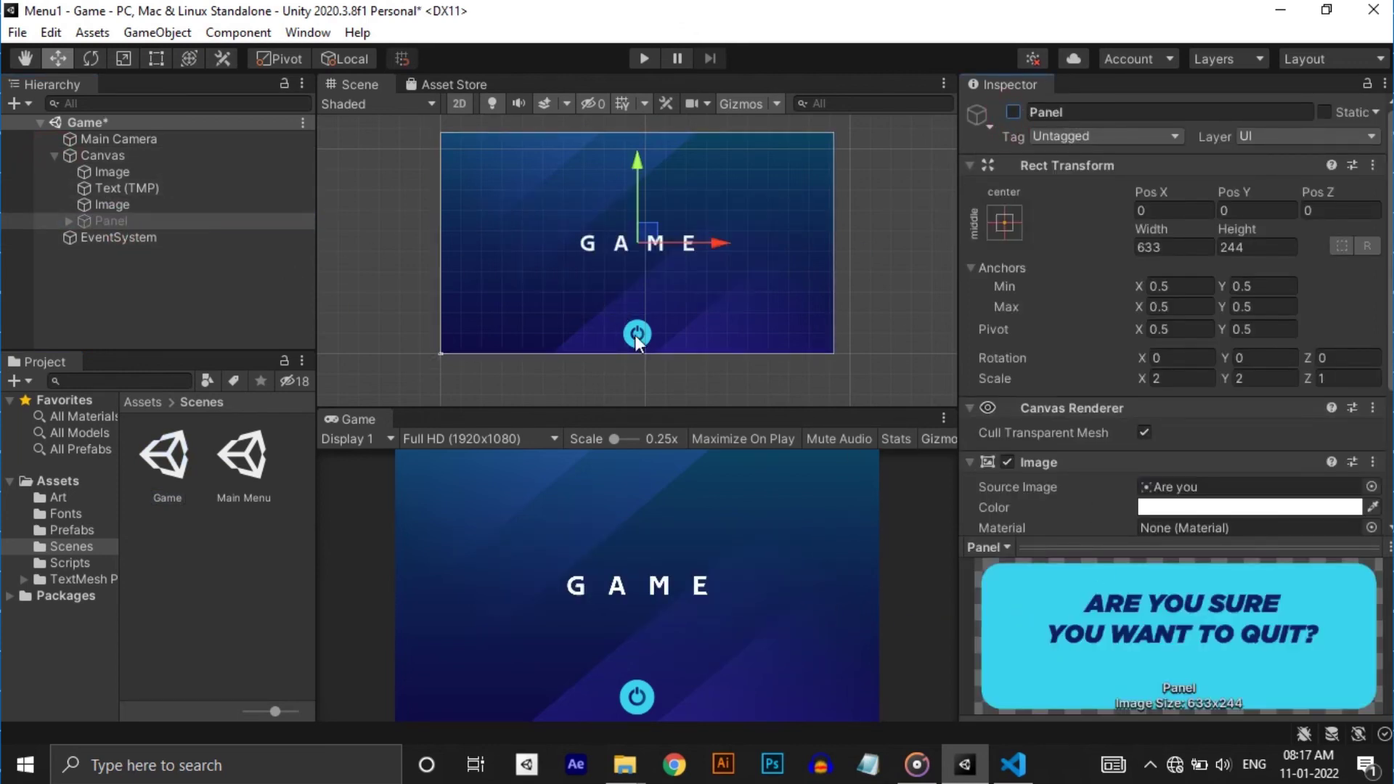
- Give the power button an On Click event calling GameObject.SetActive on the Panel
{"action": "left_click", "coordinate": [138, 204]}
{"action": "scroll", "coordinate": [1238, 408], "scroll_direction": "down", "scroll_amount": 6}
{"action": "left_click", "coordinate": [1328, 402]}
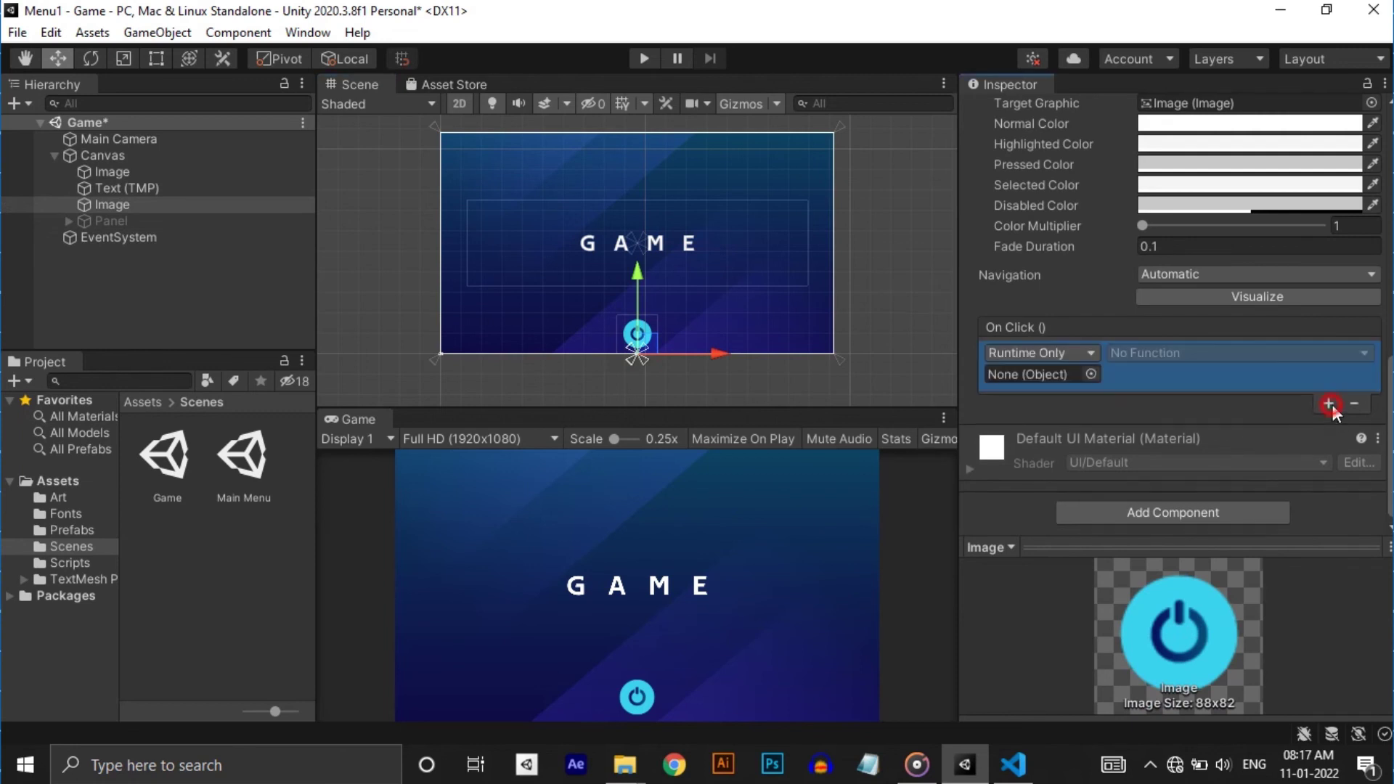
{"action": "left_click_drag", "start_coordinate": [94, 219], "coordinate": [1017, 376]}
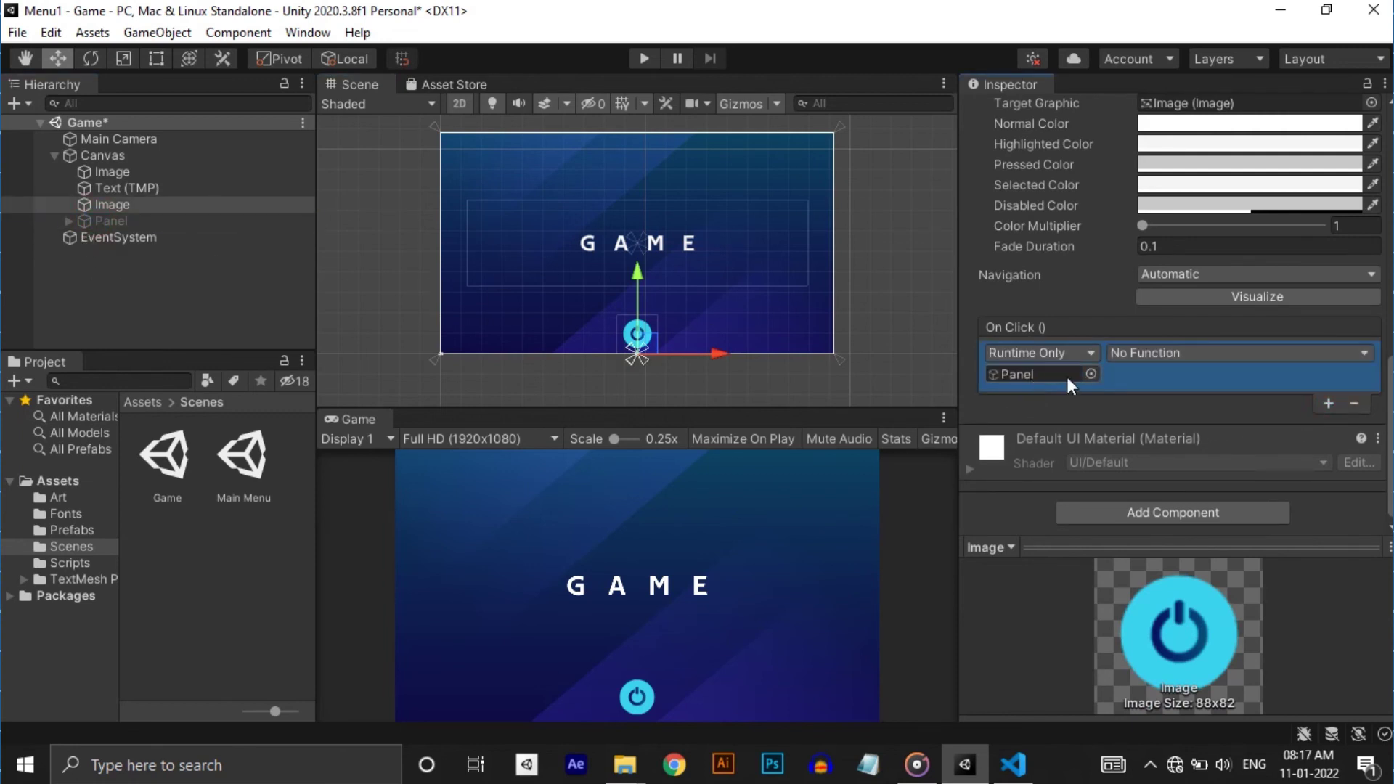
{"action": "left_click", "coordinate": [1138, 355]}
{"action": "mouse_move", "coordinate": [1168, 403]}
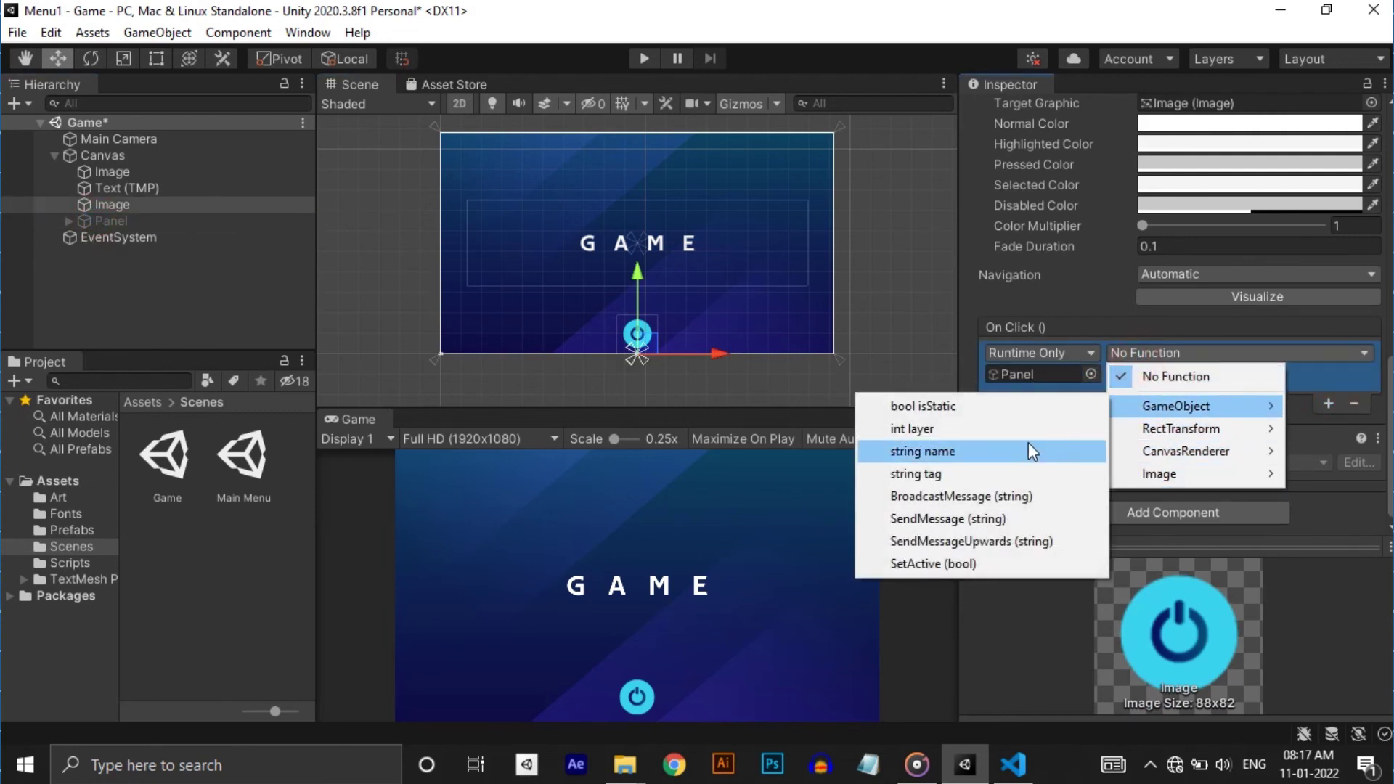
{"action": "left_click", "coordinate": [970, 570]}
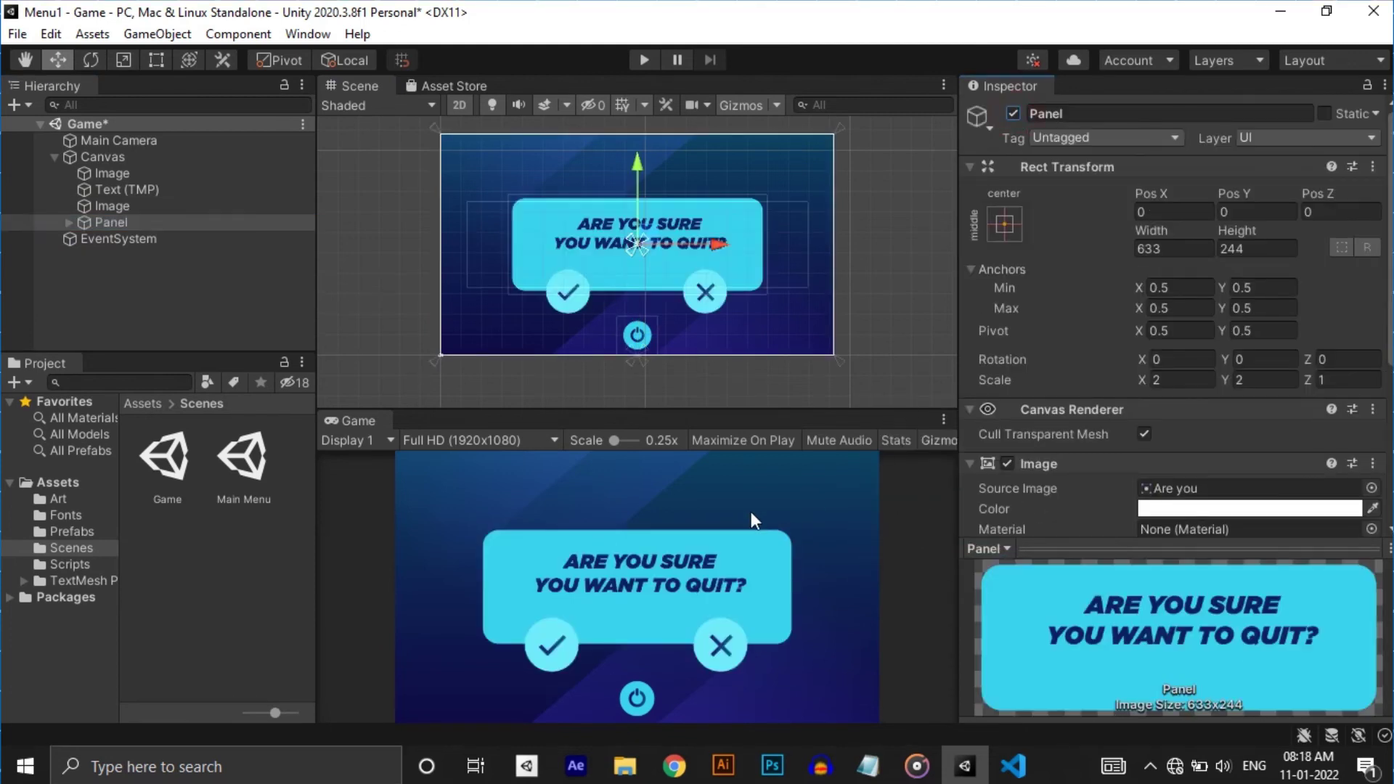
- Make the check-mark button's On Click run Levelmanage.MainMenu on the SceneManager prefab
{"action": "left_click", "coordinate": [69, 222]}
{"action": "left_click", "coordinate": [146, 240]}
{"action": "scroll", "coordinate": [1181, 383], "scroll_direction": "down", "scroll_amount": 5}
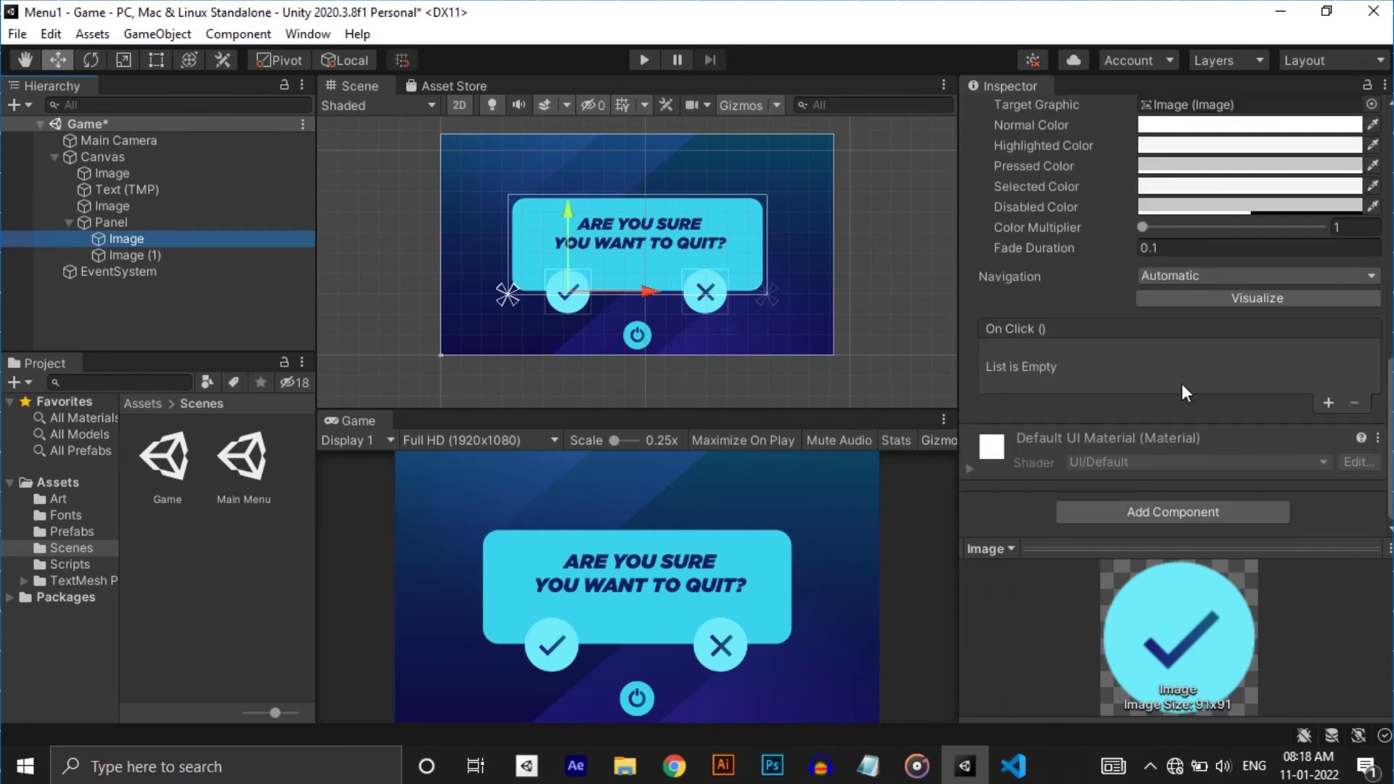
{"action": "left_click", "coordinate": [1328, 402]}
{"action": "left_click", "coordinate": [72, 530]}
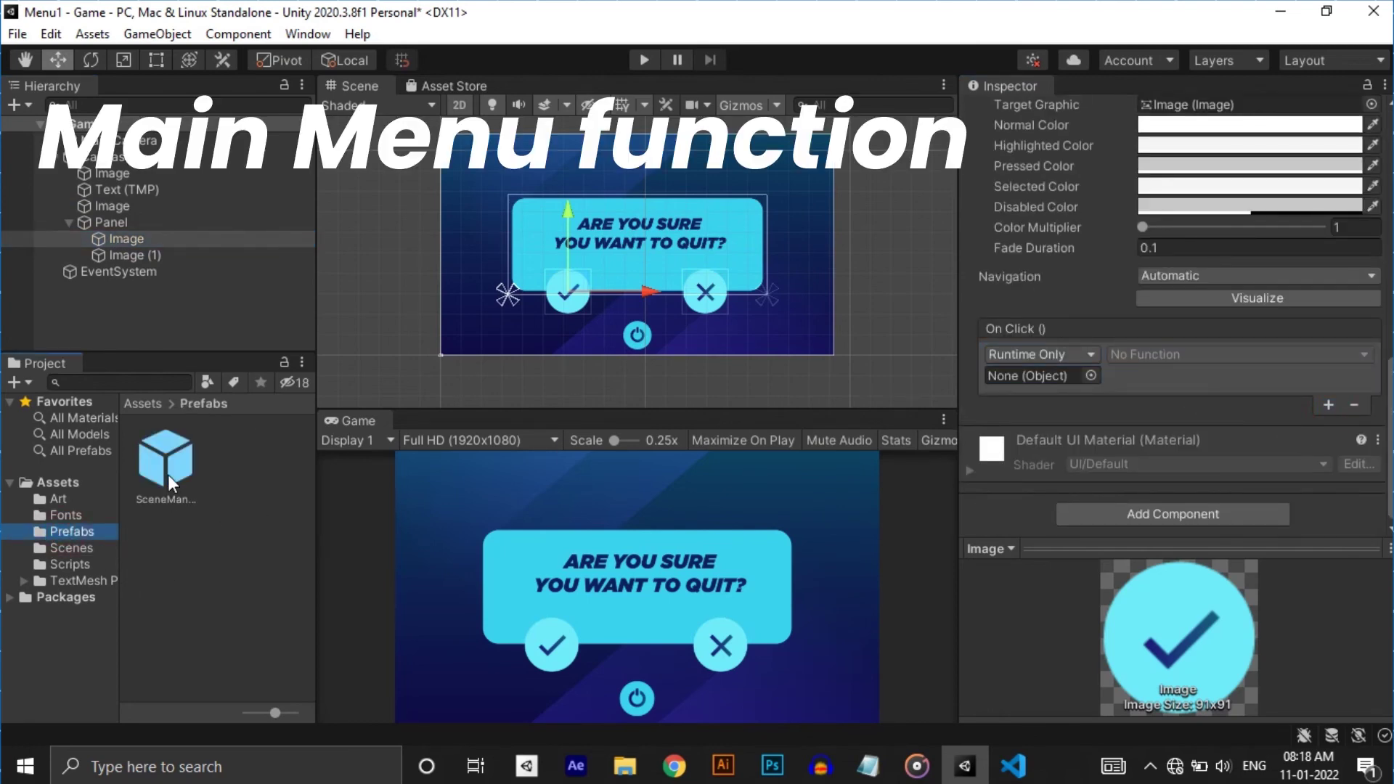
{"action": "left_click_drag", "start_coordinate": [165, 461], "coordinate": [1064, 370]}
{"action": "left_click", "coordinate": [1164, 355]}
{"action": "mouse_move", "coordinate": [1173, 450]}
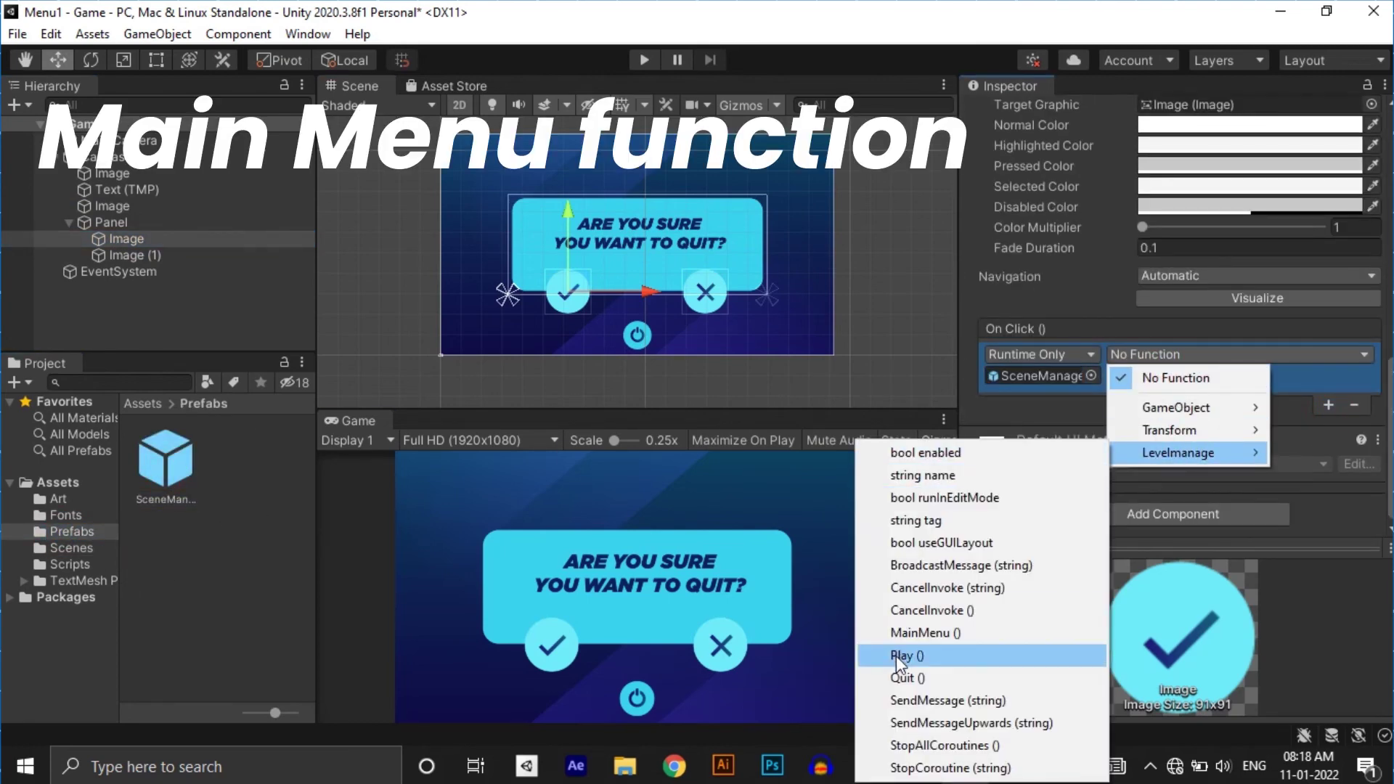
{"action": "left_click", "coordinate": [917, 636]}
- Make the cross button's On Click call GameObject.SetActive, unticked, on the Panel to hide it
{"action": "left_click", "coordinate": [148, 256]}
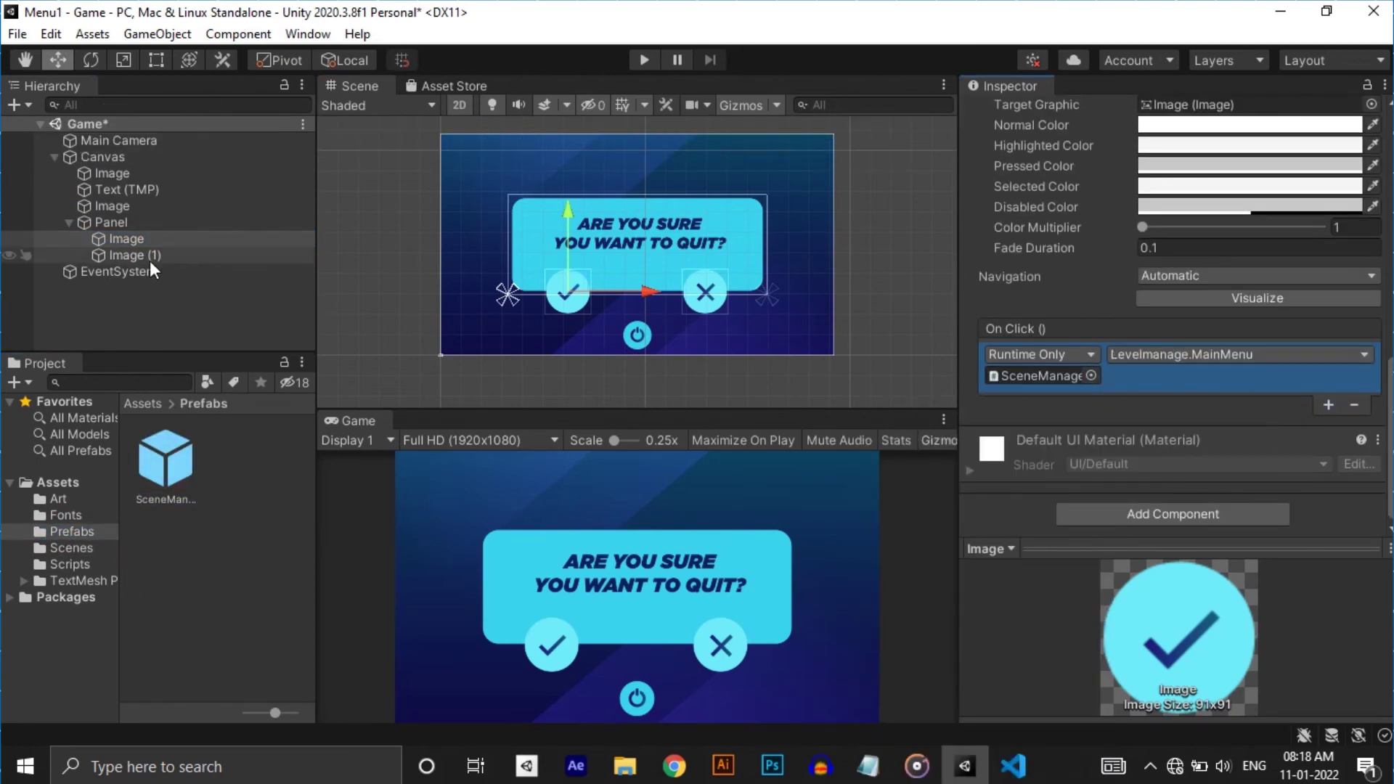
{"action": "left_click", "coordinate": [1328, 402]}
{"action": "left_click_drag", "start_coordinate": [110, 222], "coordinate": [1038, 375]}
{"action": "left_click", "coordinate": [1164, 355]}
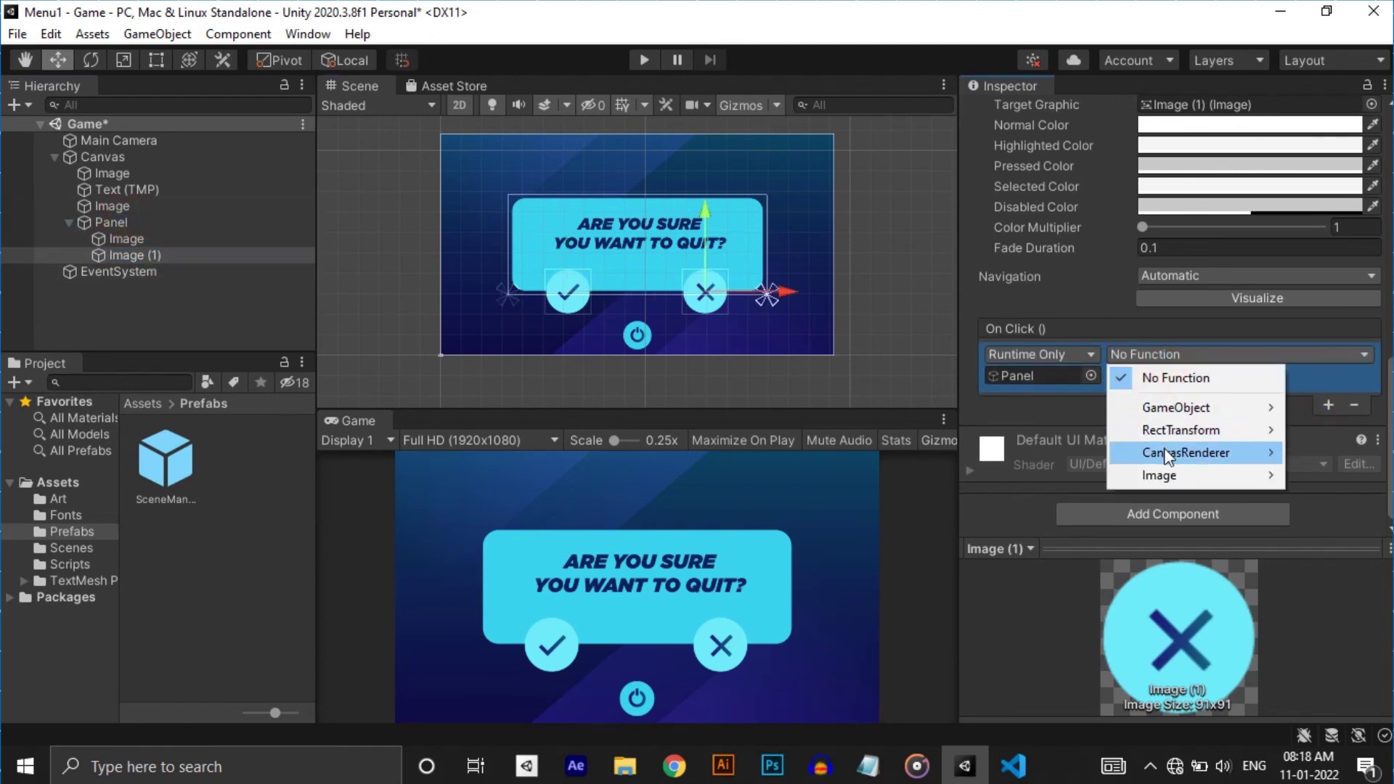
{"action": "mouse_move", "coordinate": [1171, 408]}
{"action": "left_click", "coordinate": [981, 563]}
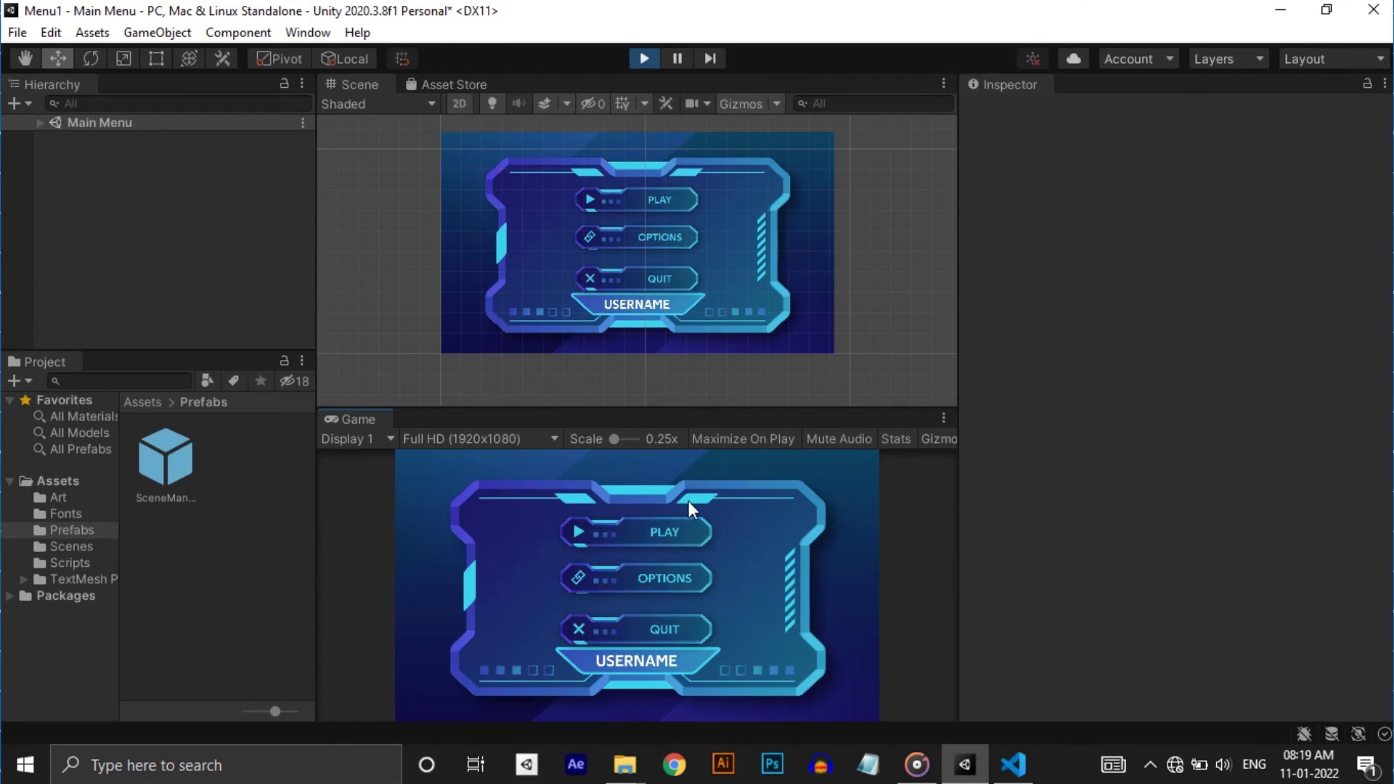
- In Play mode, start the game, open the quit panel and confirm back to the main menu
{"action": "left_click", "coordinate": [673, 533]}
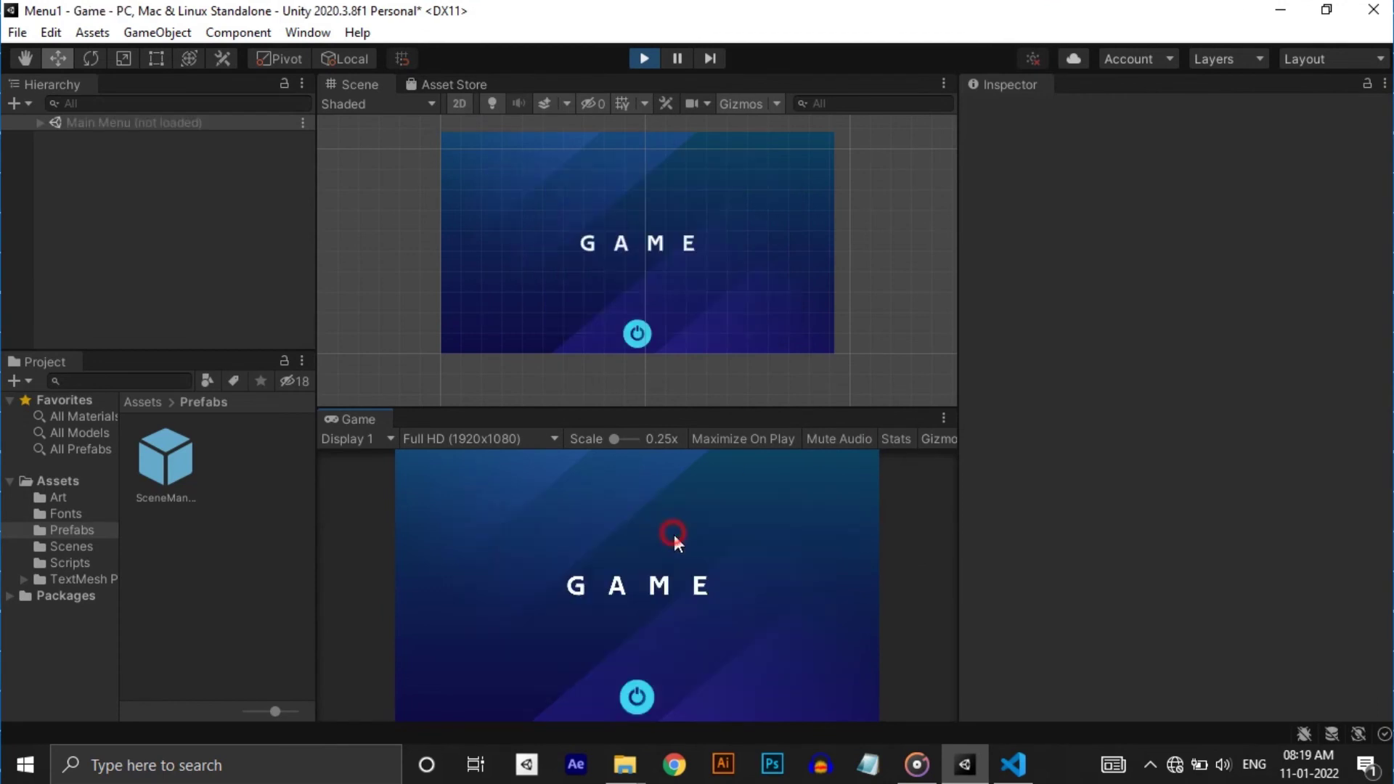
{"action": "left_click", "coordinate": [642, 696]}
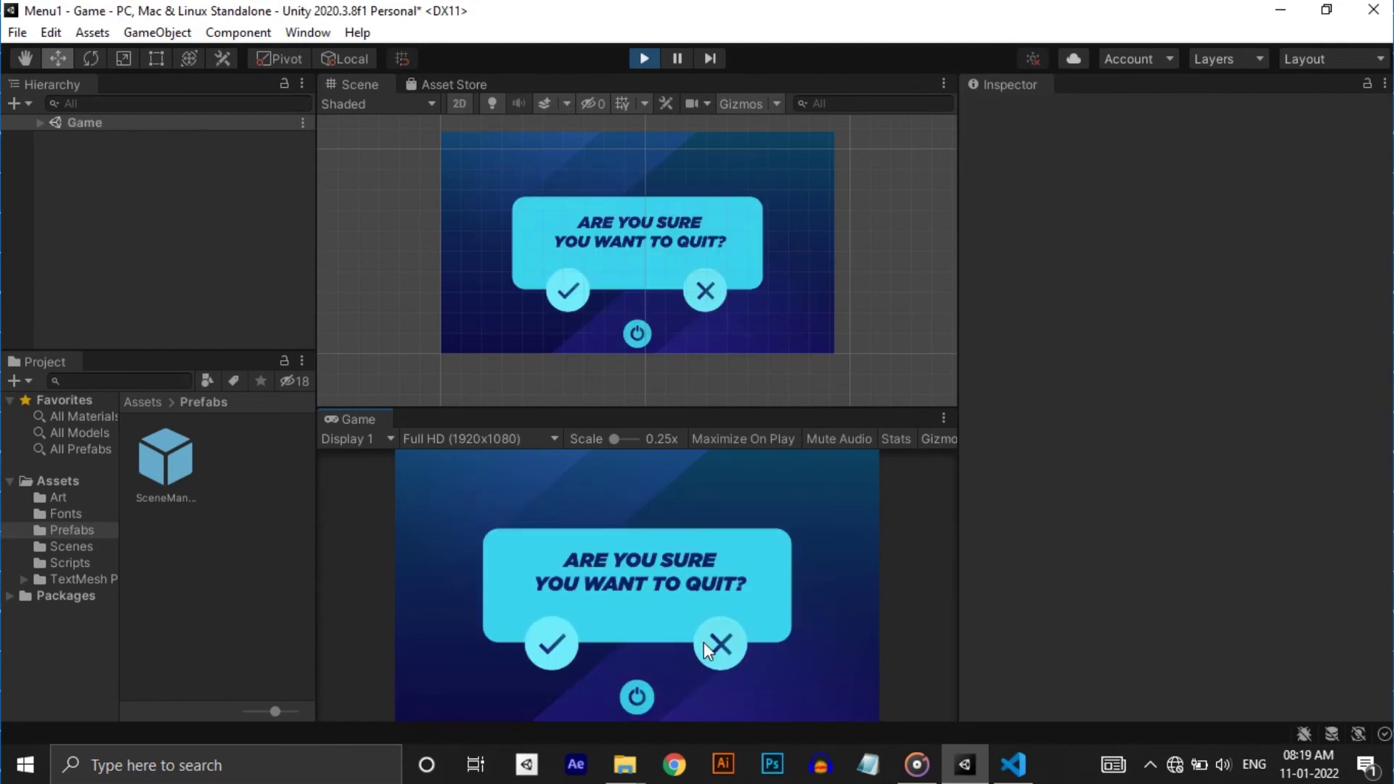
{"action": "left_click", "coordinate": [570, 653]}
- Open Options, adjust the Volume slider, go back, then Quit to log 'Game Quit'
{"action": "left_click", "coordinate": [607, 586]}
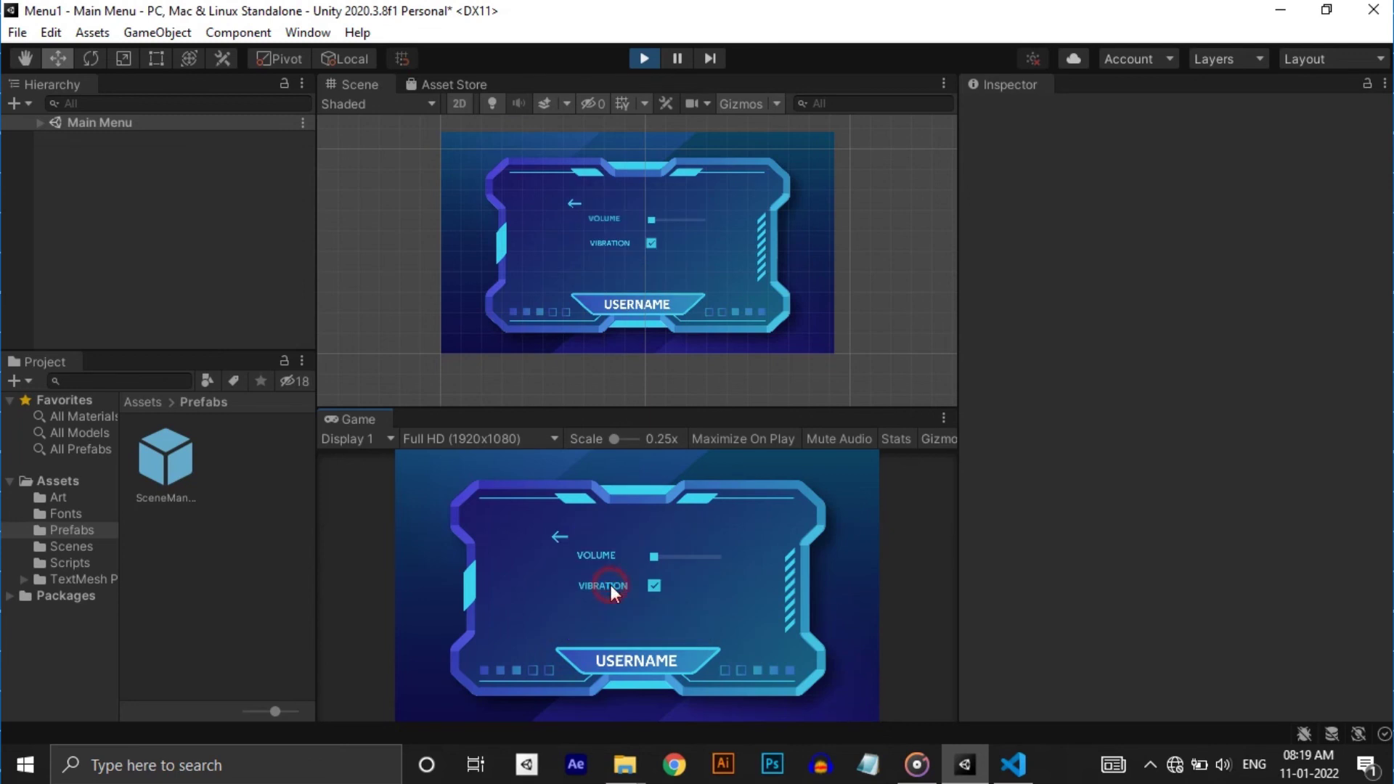
{"action": "mouse_move", "coordinate": [659, 556]}
{"action": "left_mouse_down"}
{"action": "mouse_move", "coordinate": [722, 555]}
{"action": "mouse_move", "coordinate": [663, 565]}
{"action": "left_mouse_up"}
{"action": "left_click", "coordinate": [559, 541]}
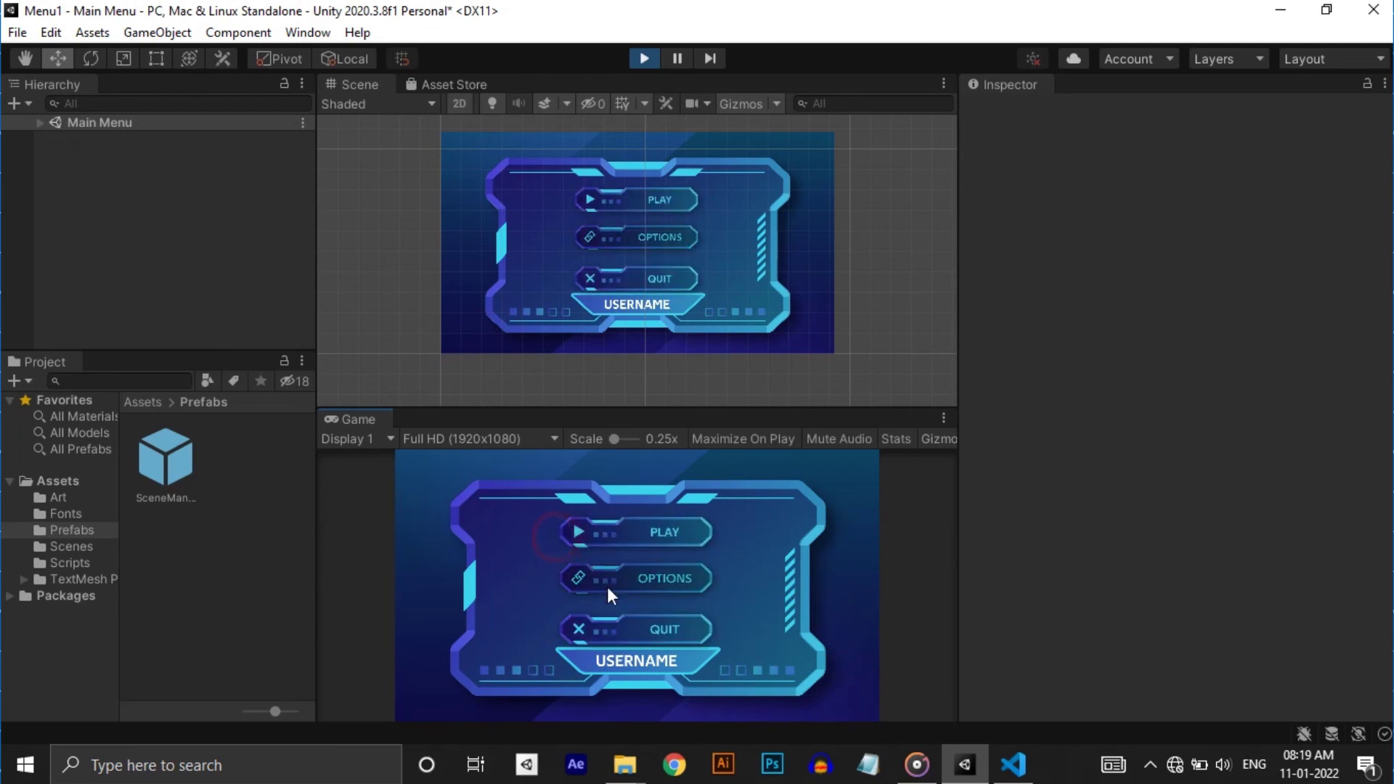
{"action": "left_click", "coordinate": [628, 623]}
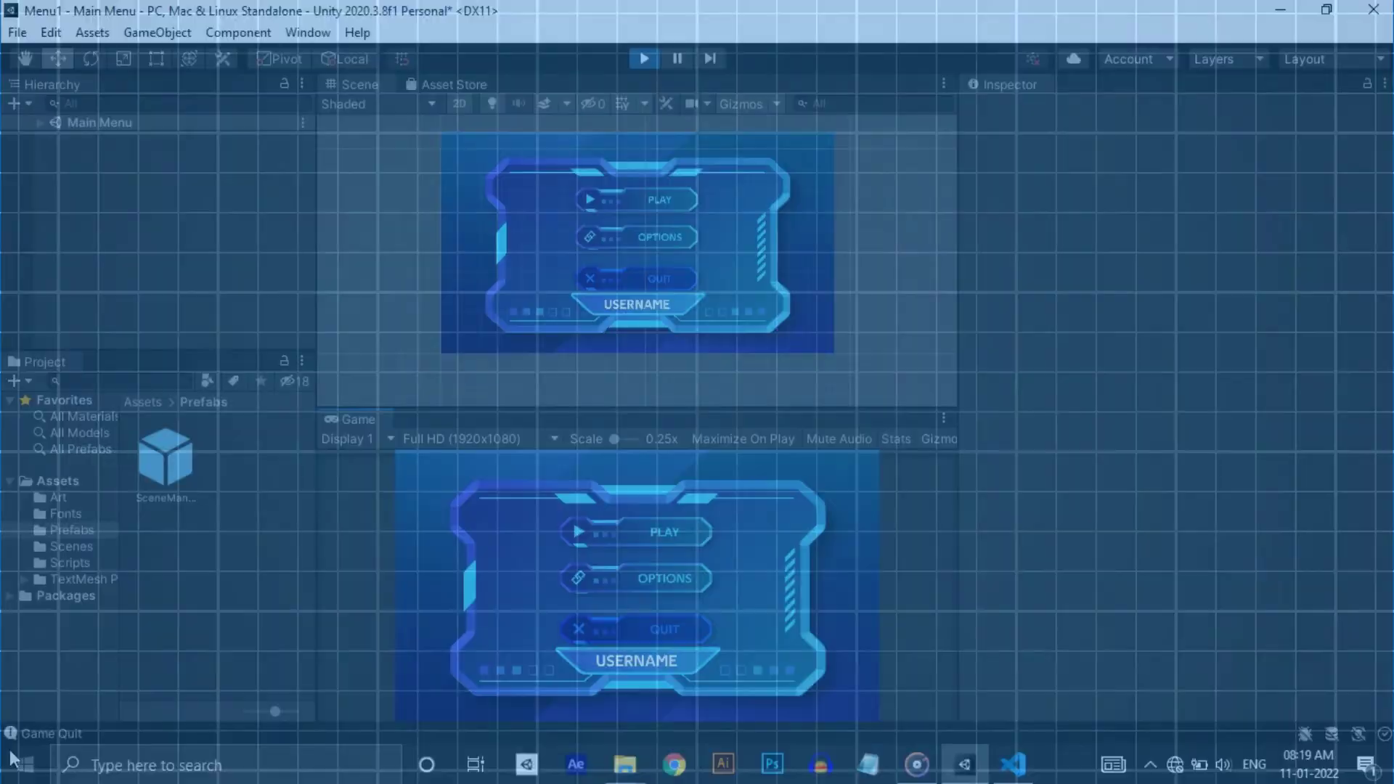